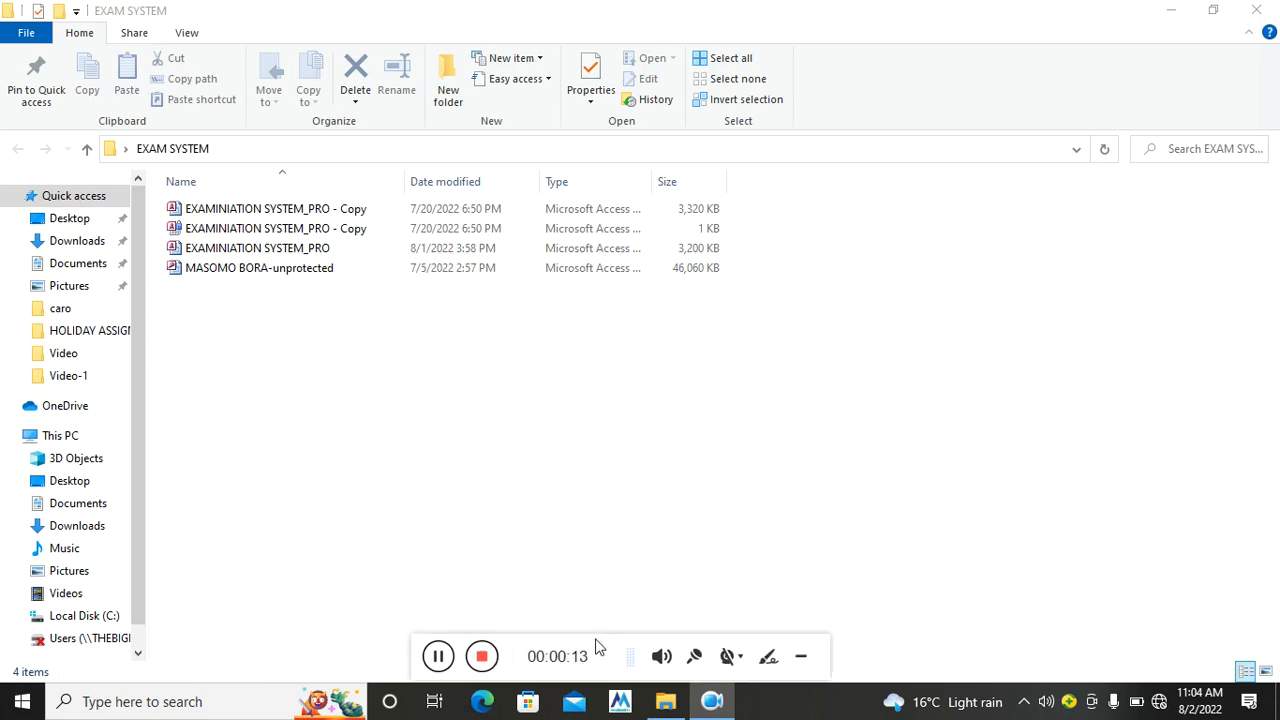
Open the EXAMINIATION SYSTEM_PRO database file from File Explorer in Access
double_click(240, 251)
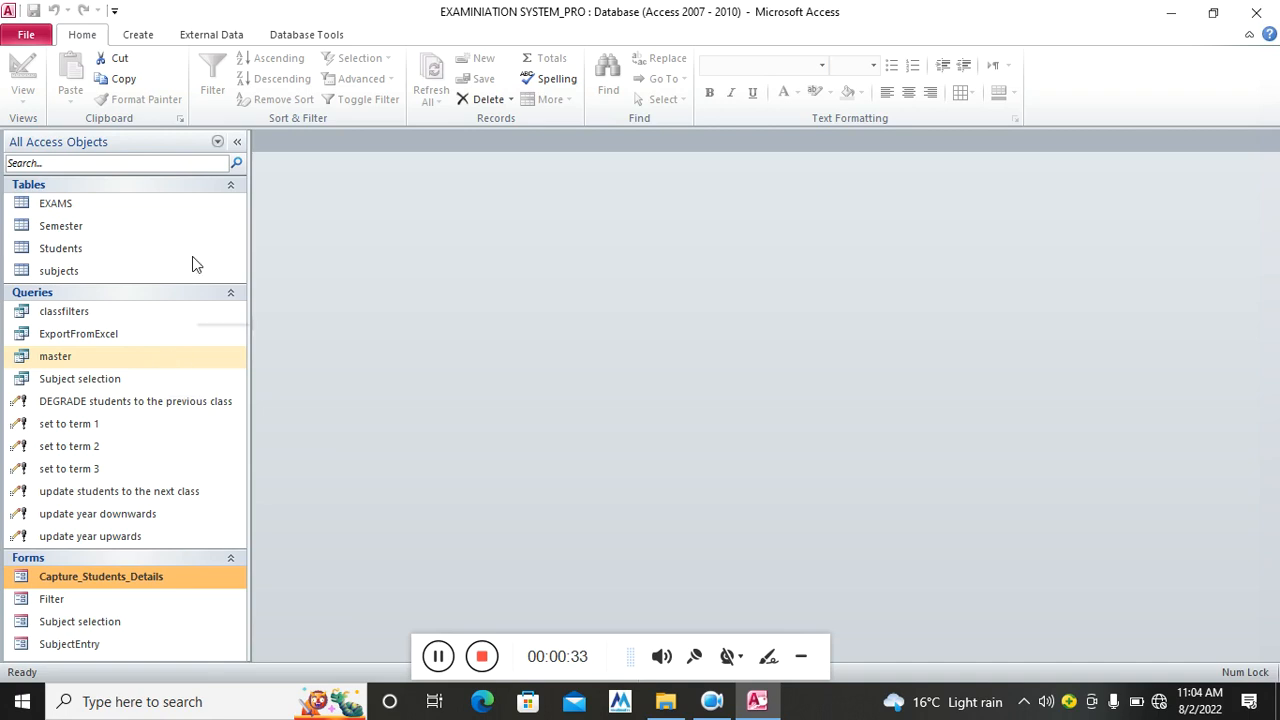
Start a blank report in Design view and enlarge its Page Header section
left_click(141, 36)
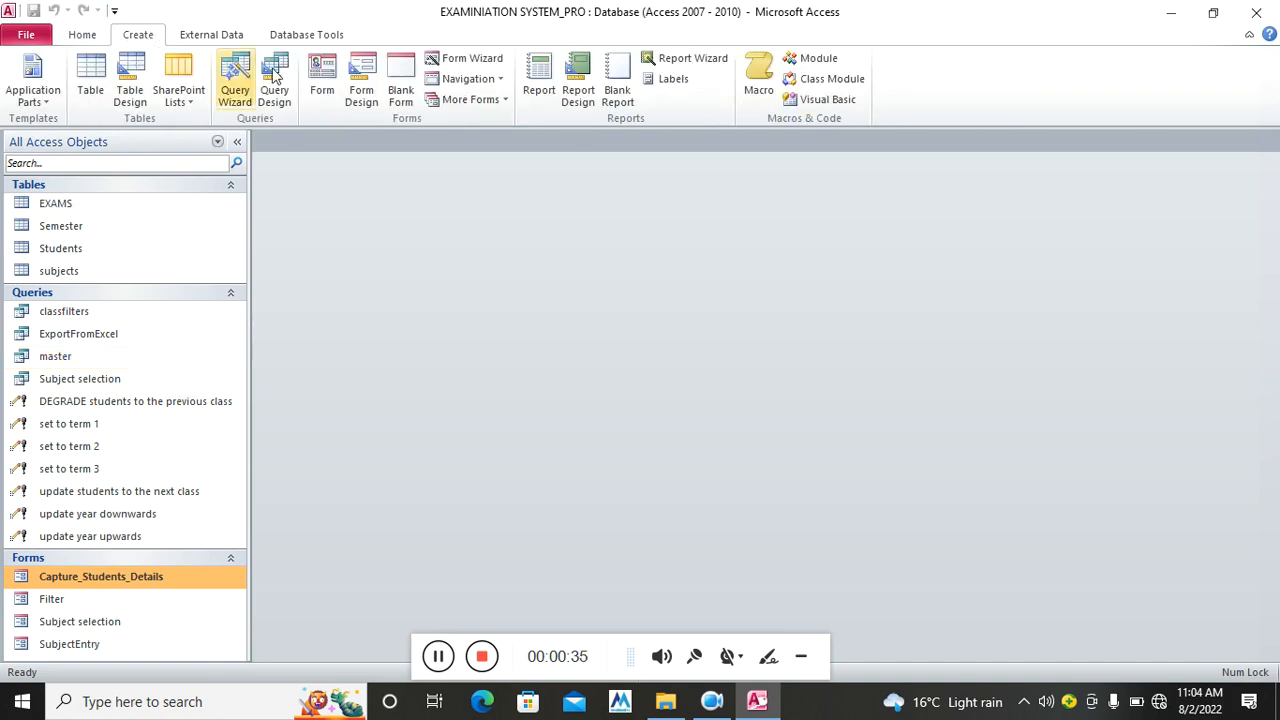
left_click(578, 87)
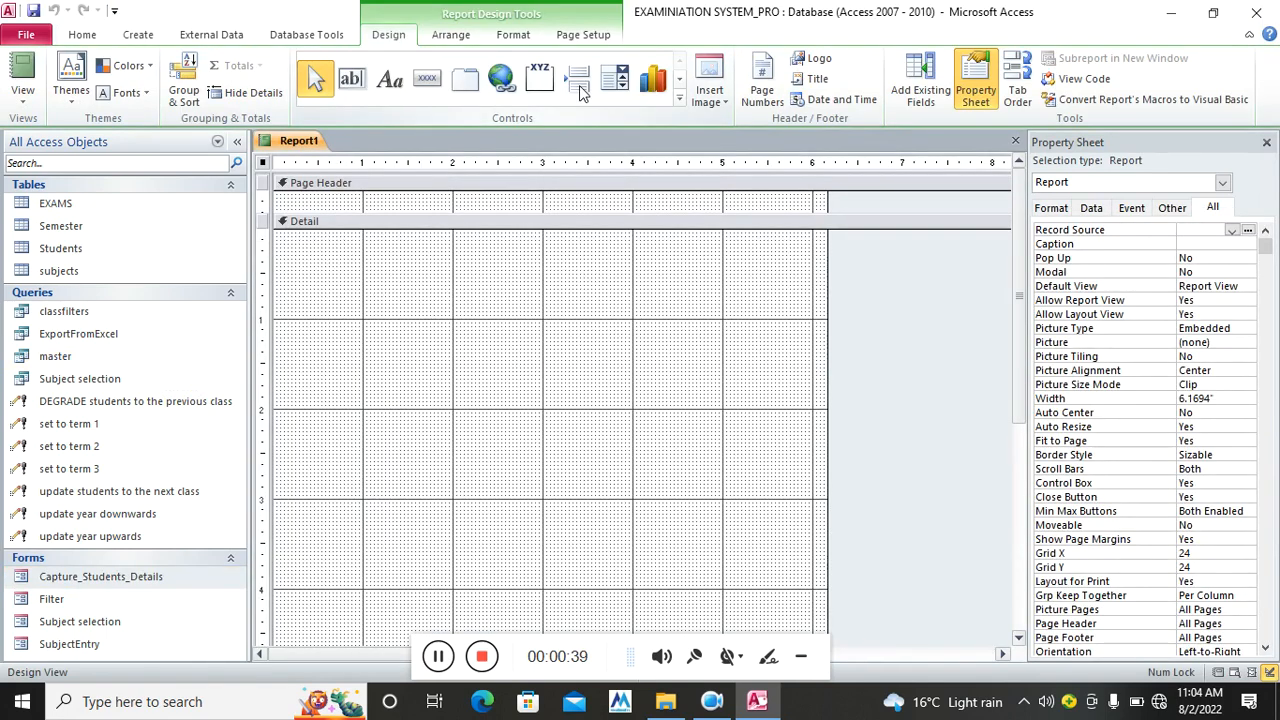
left_click_drag(430, 212, 443, 264)
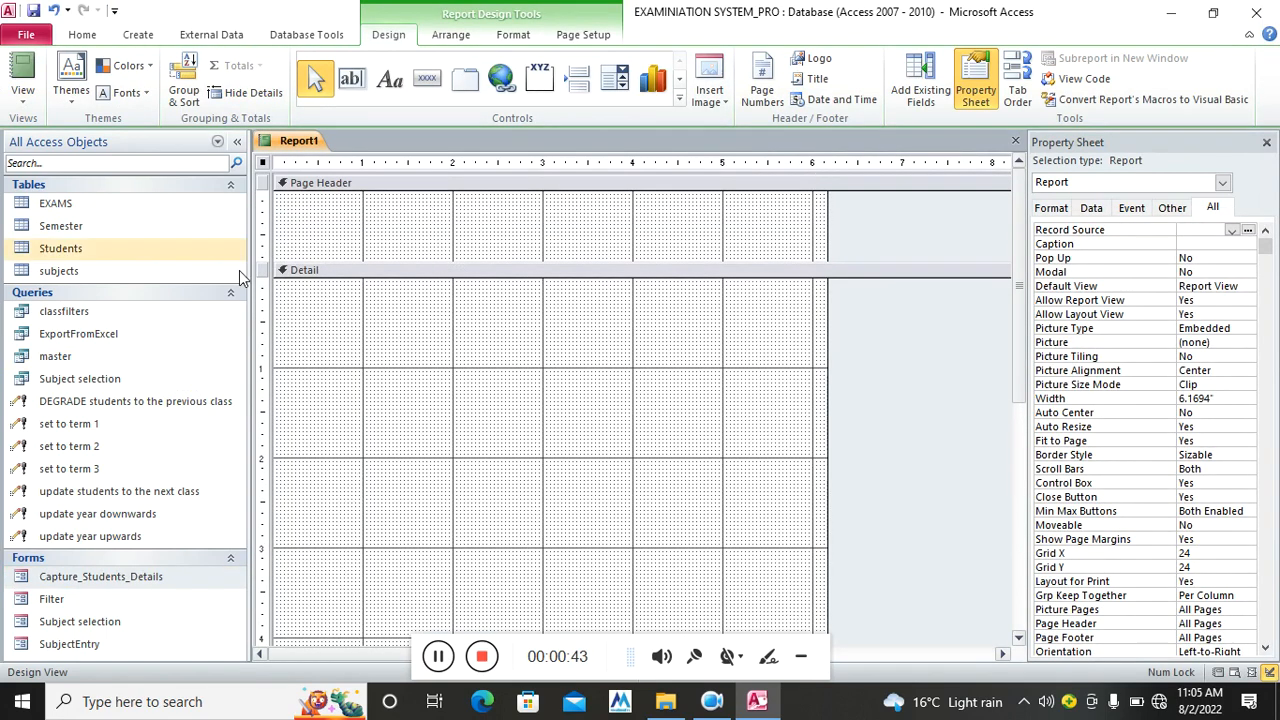
Save the new report as reportform
key("ctrl+s")
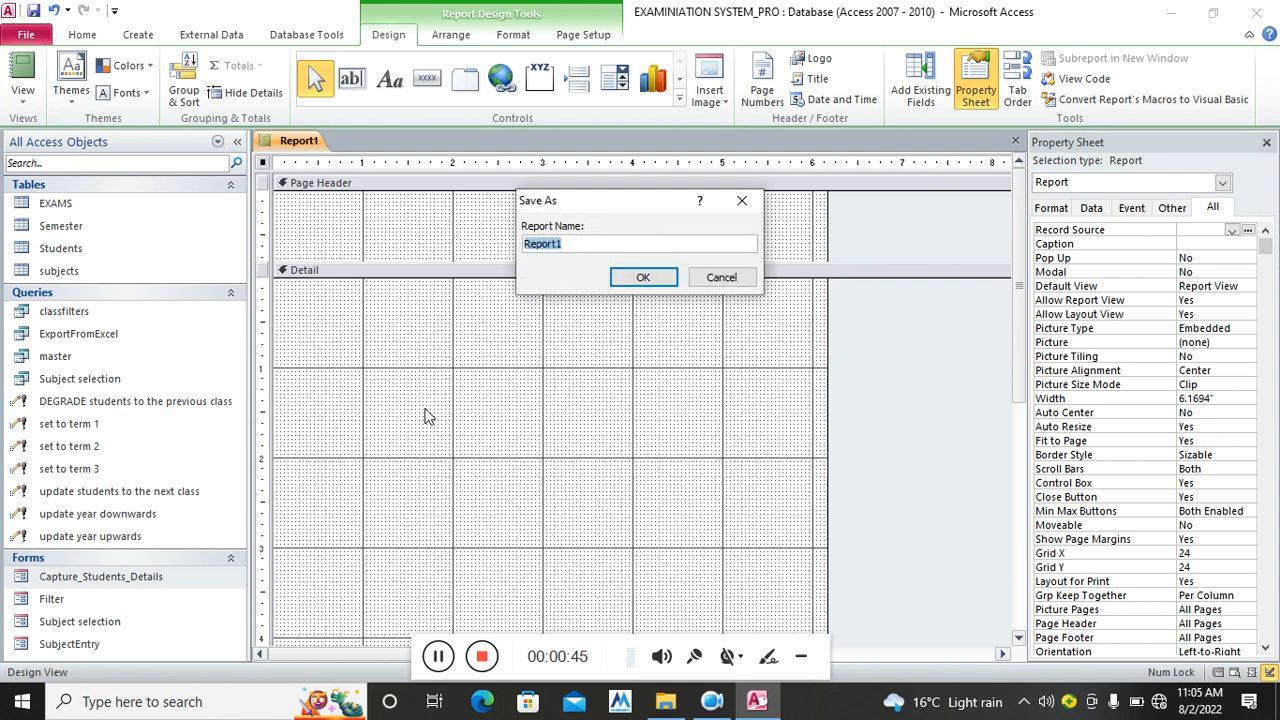
type("reportform")
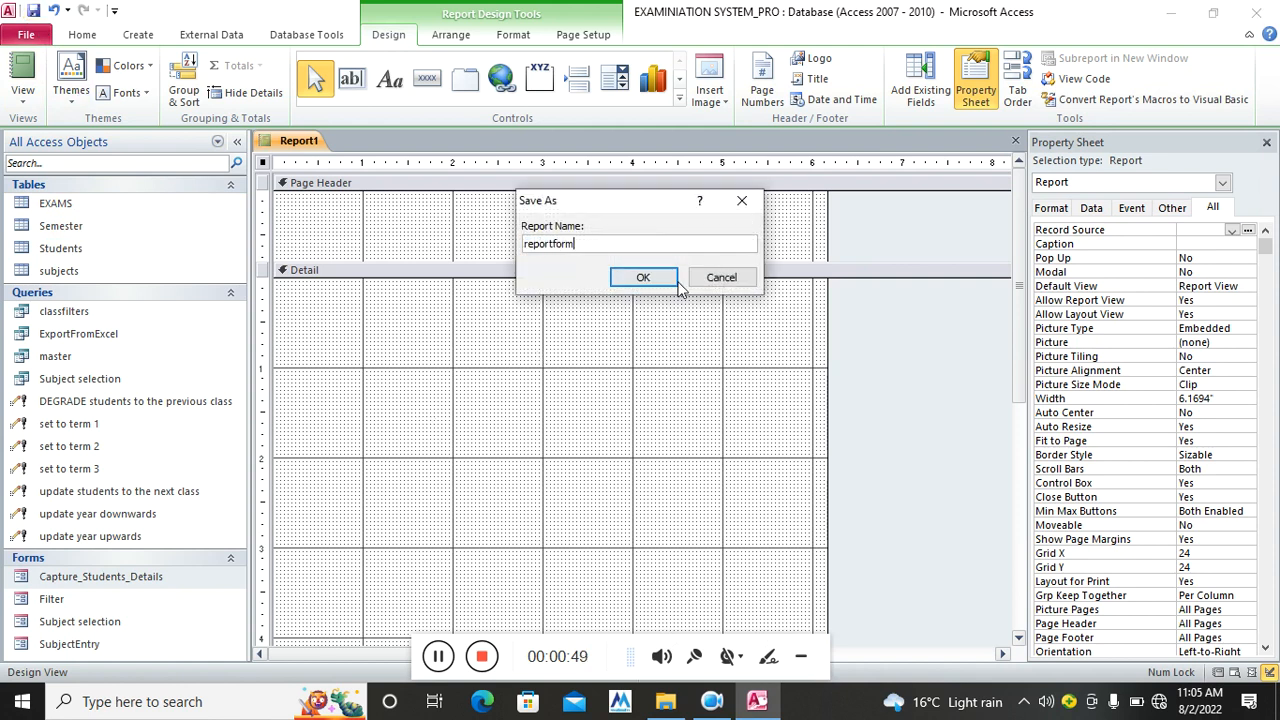
left_click(645, 279)
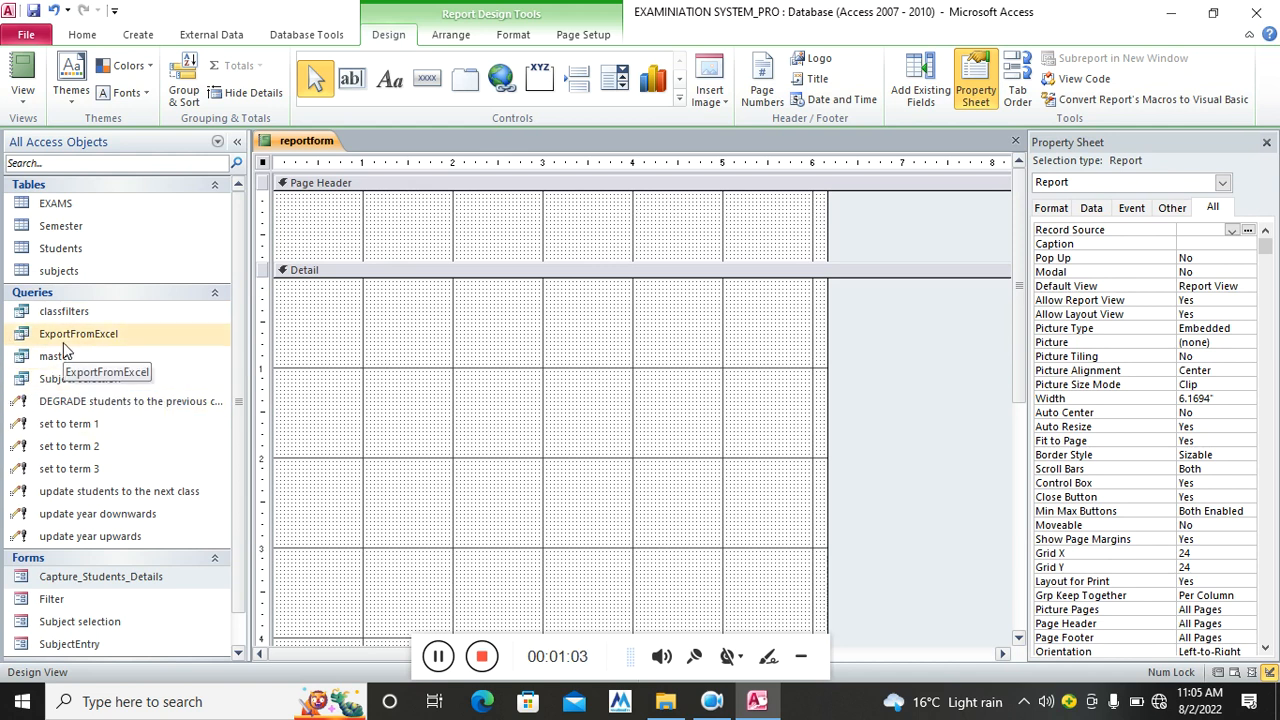
Copy the classfilters query and paste the duplicate as reportformq
right_click(74, 316)
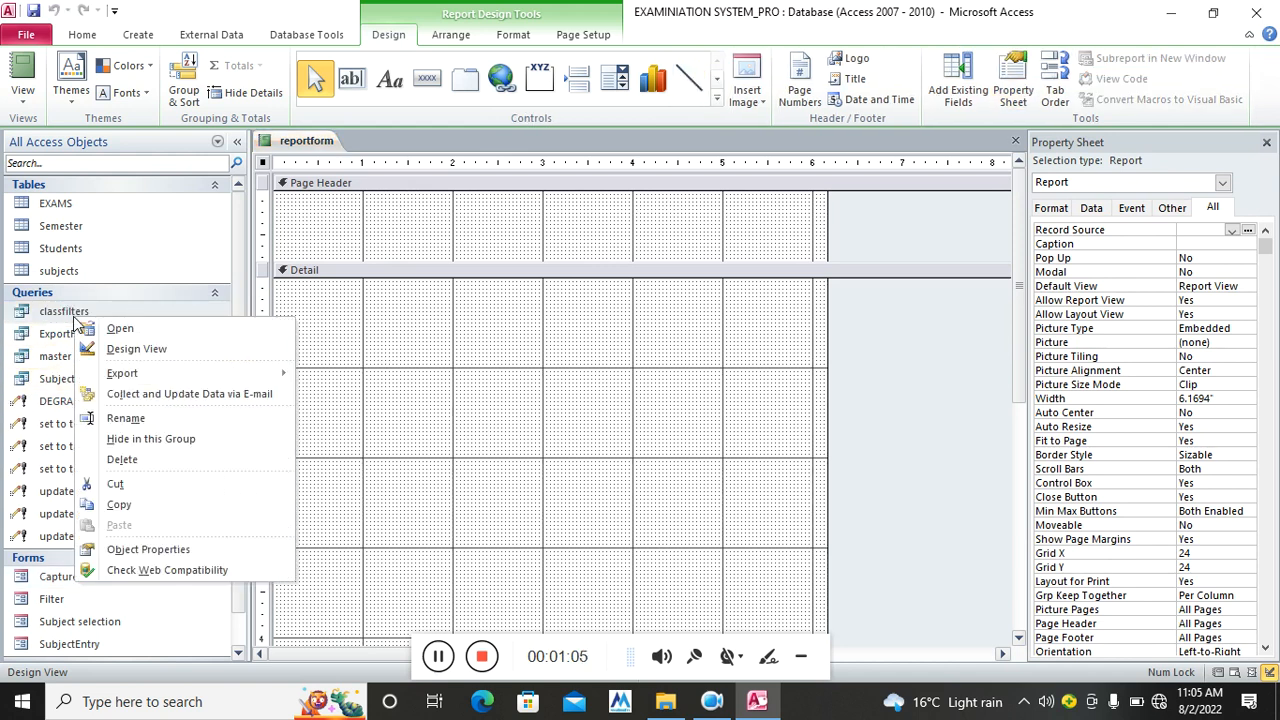
left_click(149, 508)
right_click(138, 325)
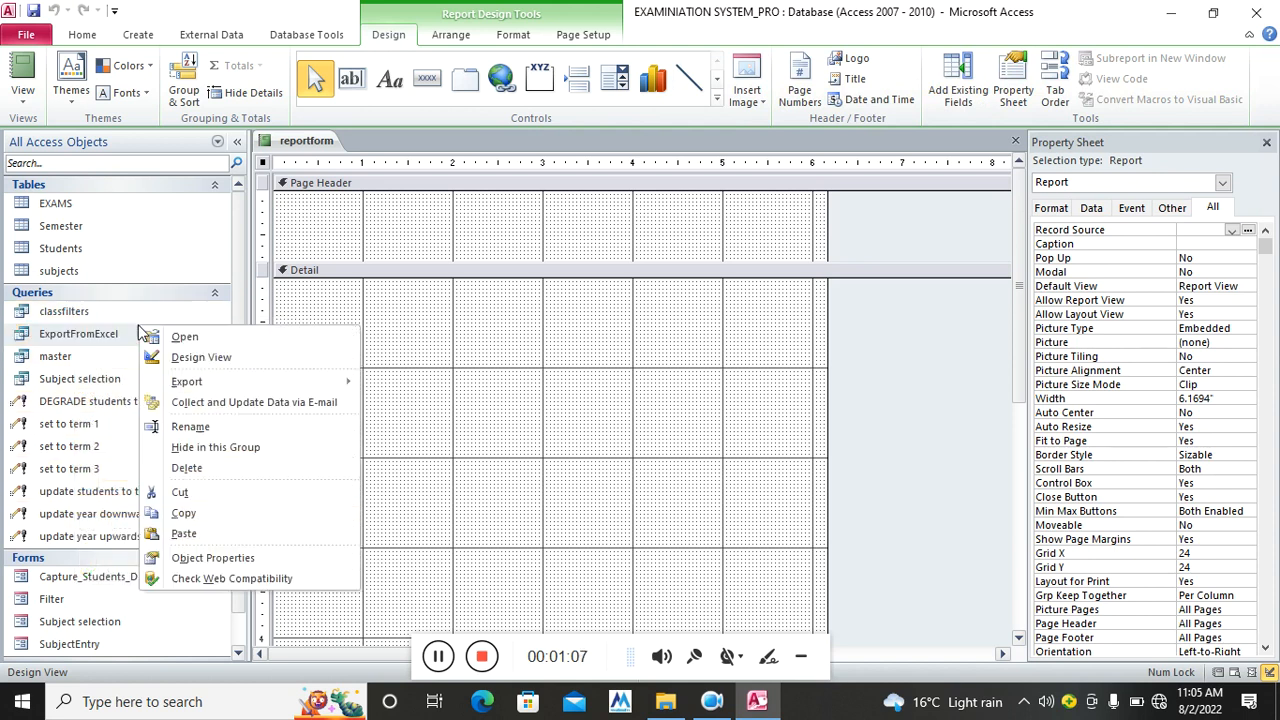
left_click(236, 532)
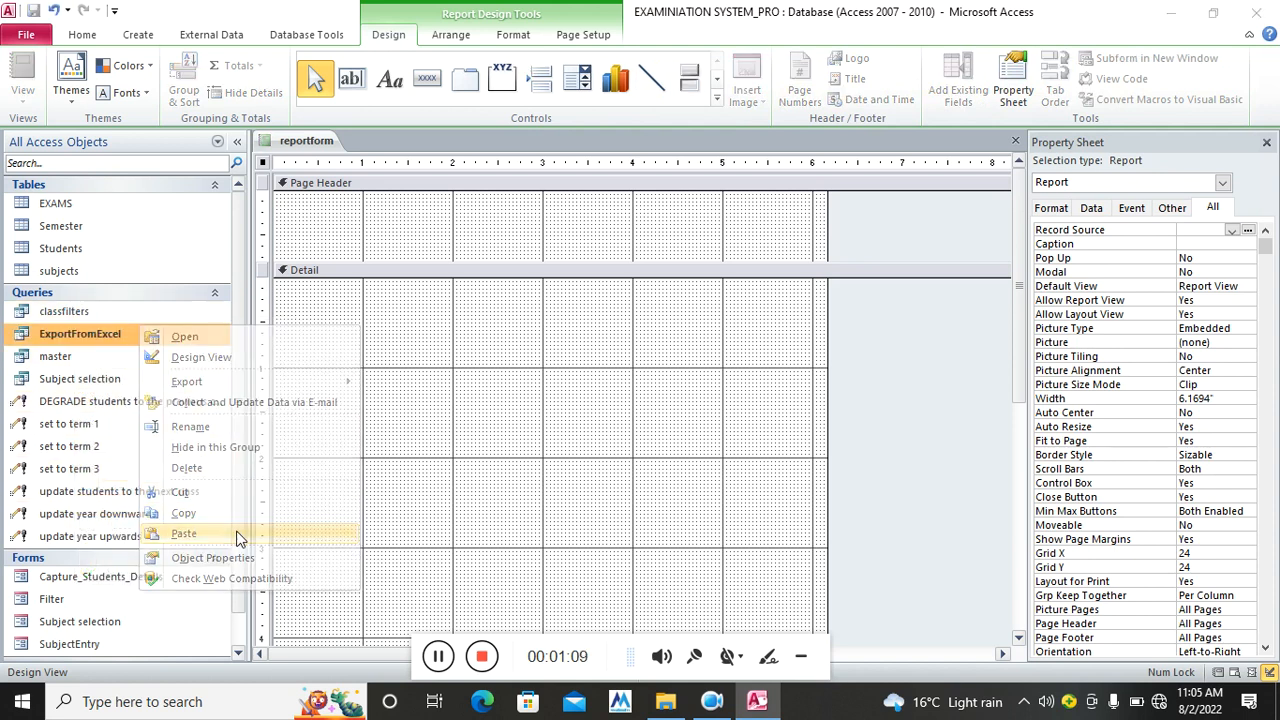
type("reportformq")
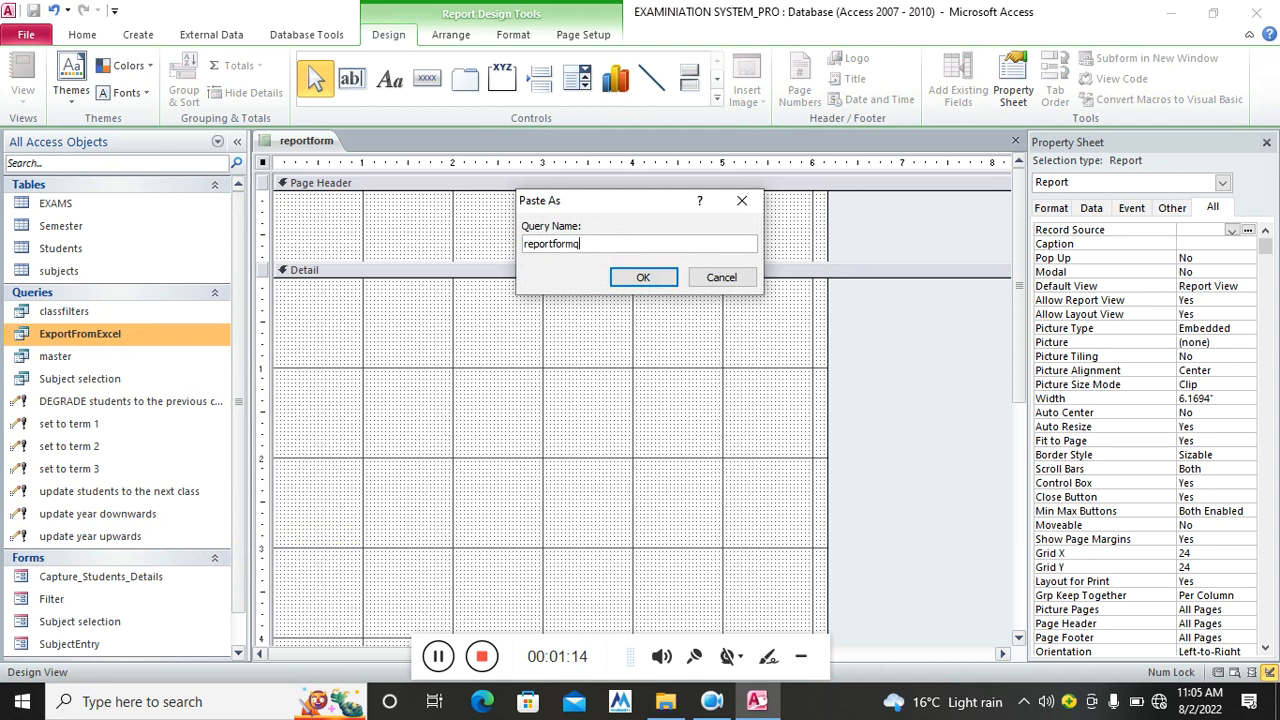
key("Return")
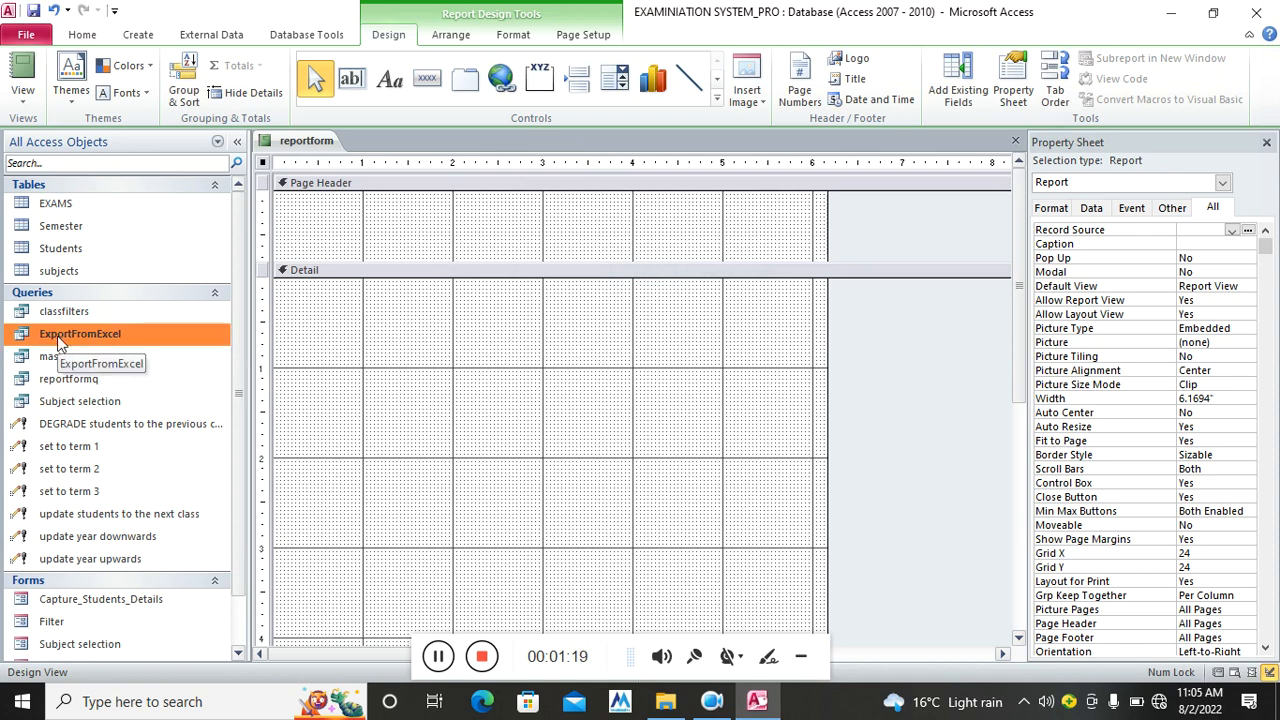
Set reportform's Record Source to reportformq and show its Field List with Photo collapsed
left_click(1232, 231)
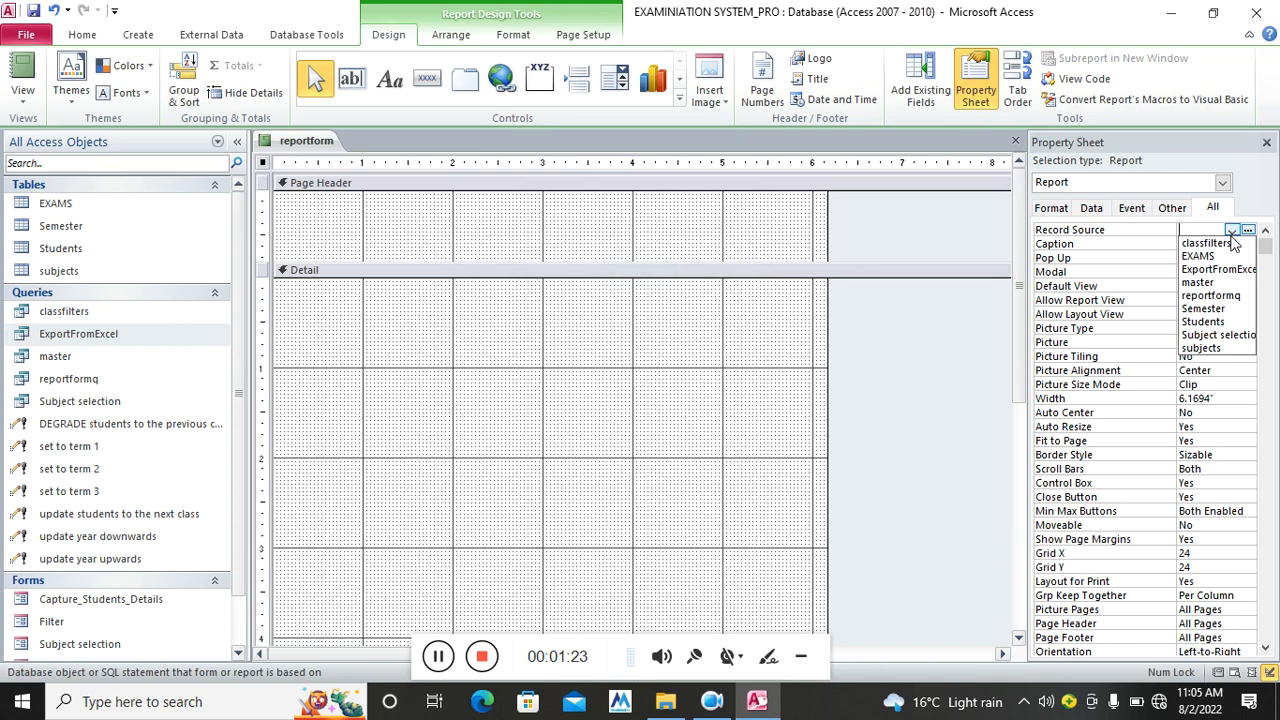
left_click(1214, 298)
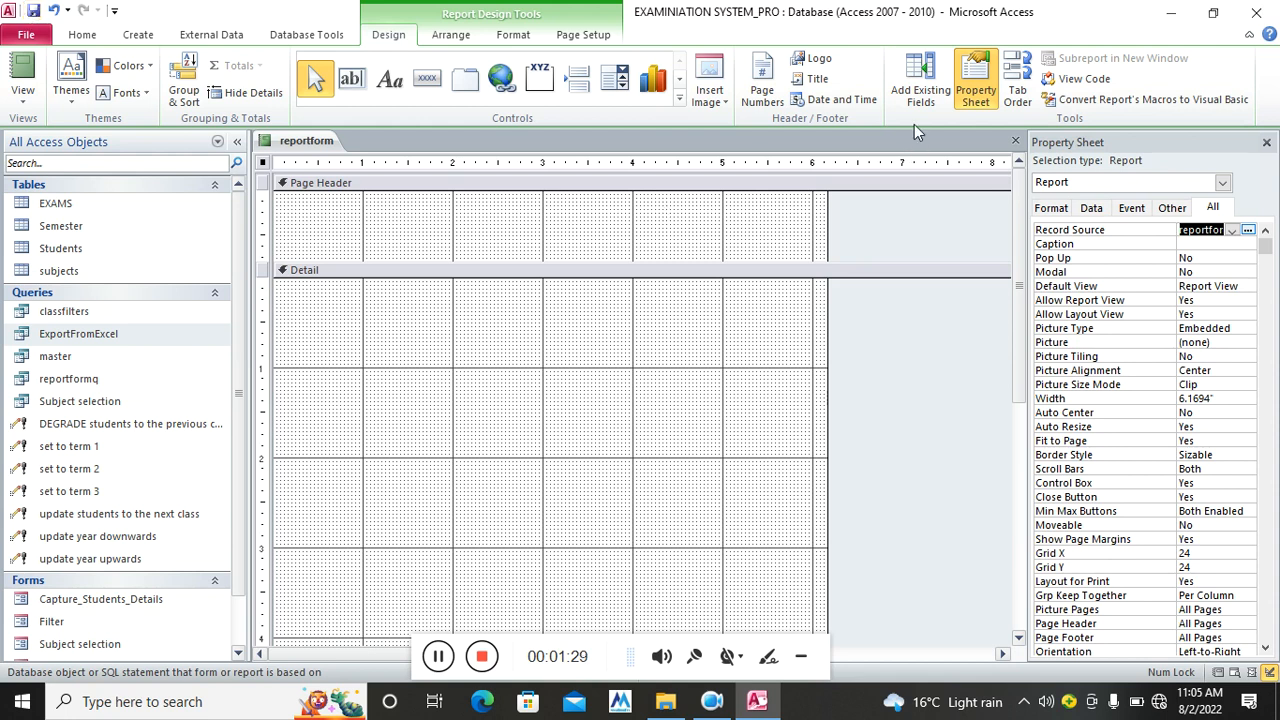
left_click(918, 90)
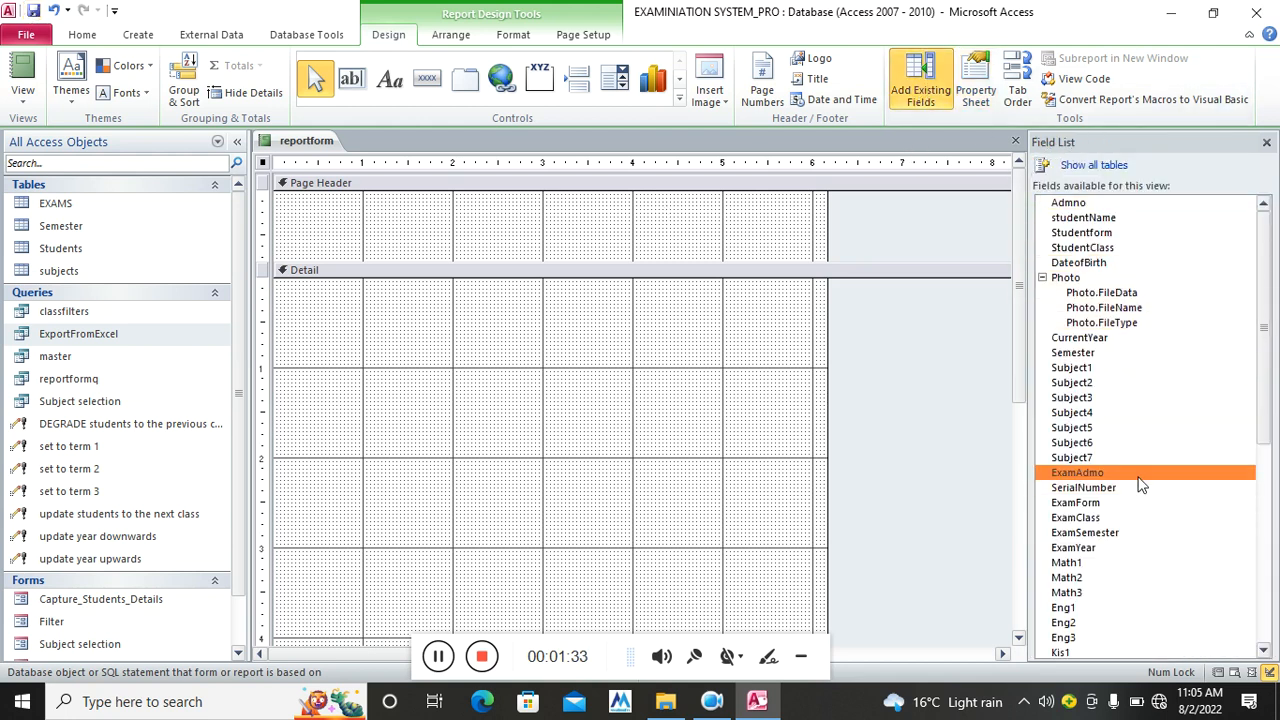
scroll(1141, 484, "down", 5)
scroll(1141, 484, "down", 4)
scroll(1141, 484, "up", 9)
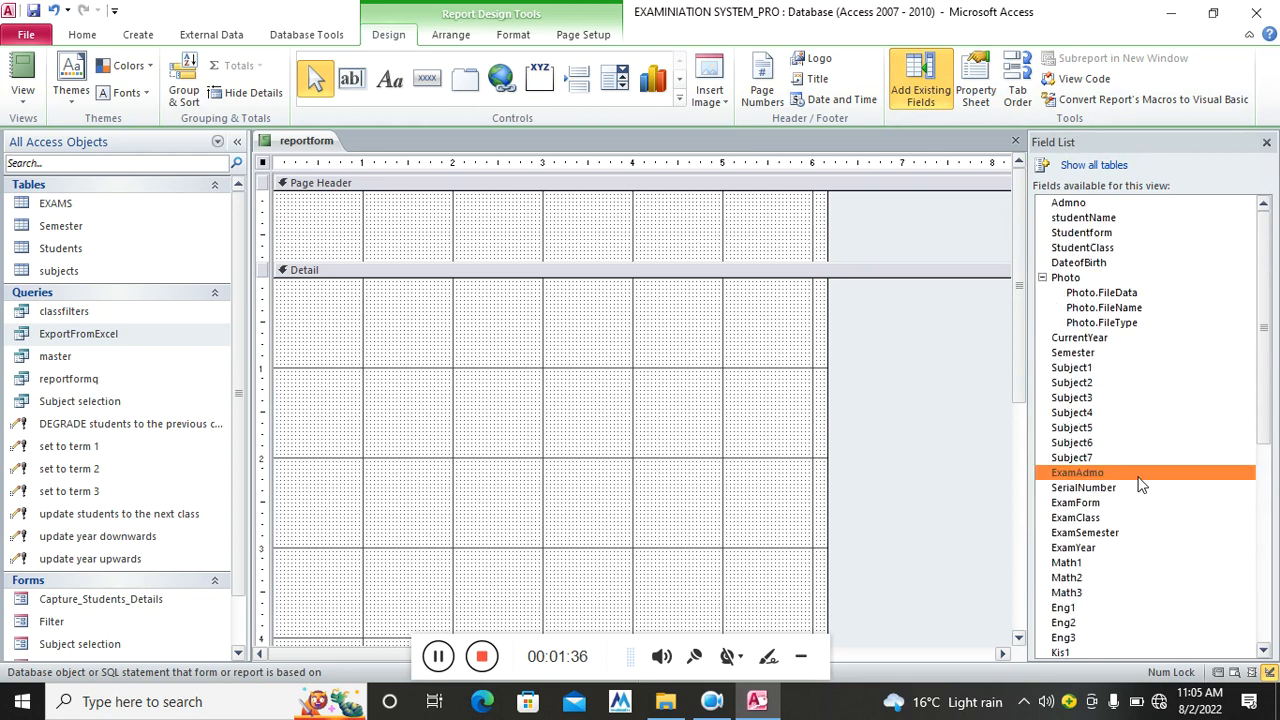
left_click(1043, 278)
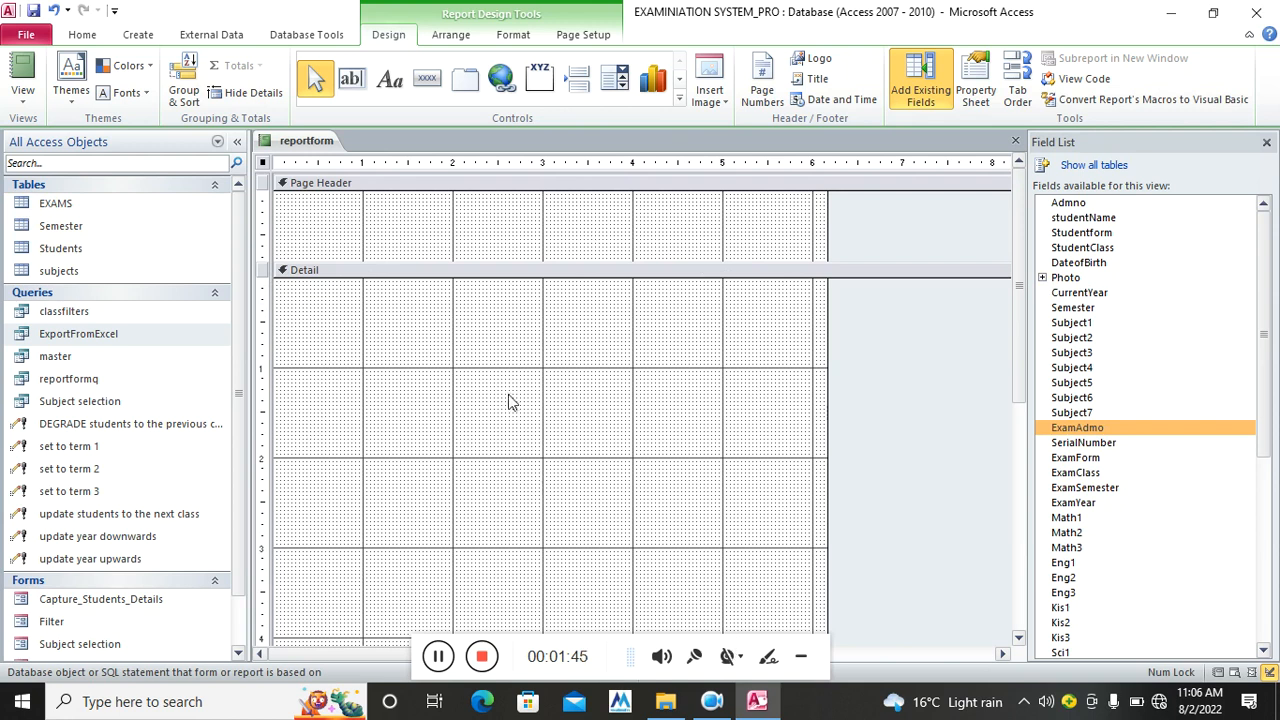
Draw an EXAM 1 label in the Detail section and narrow it
left_click(389, 88)
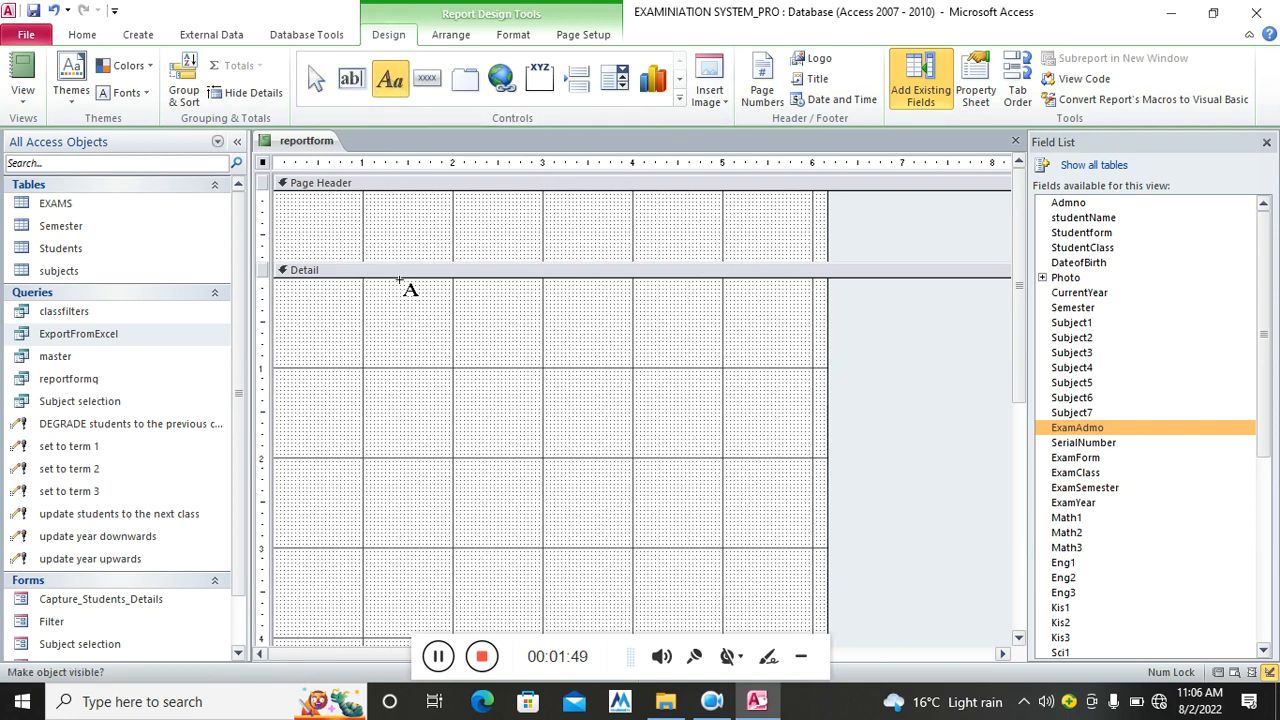
left_click_drag(430, 283, 523, 301)
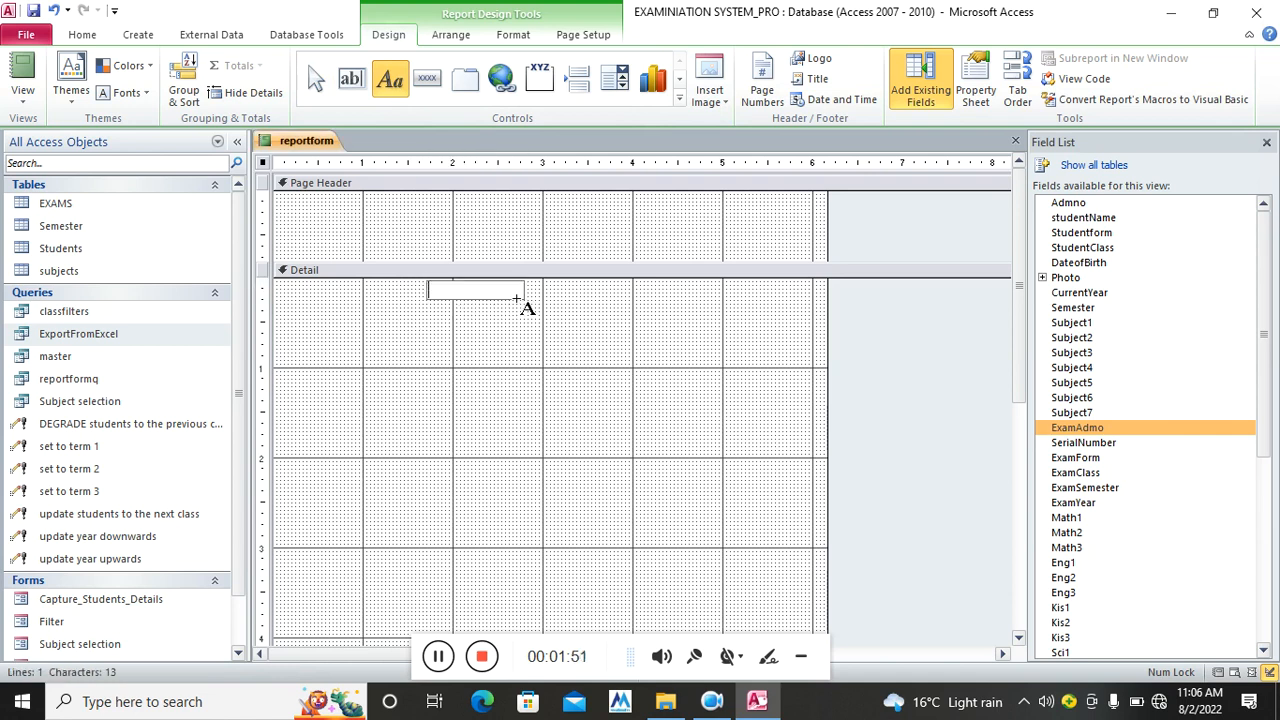
key("Caps_Lock")
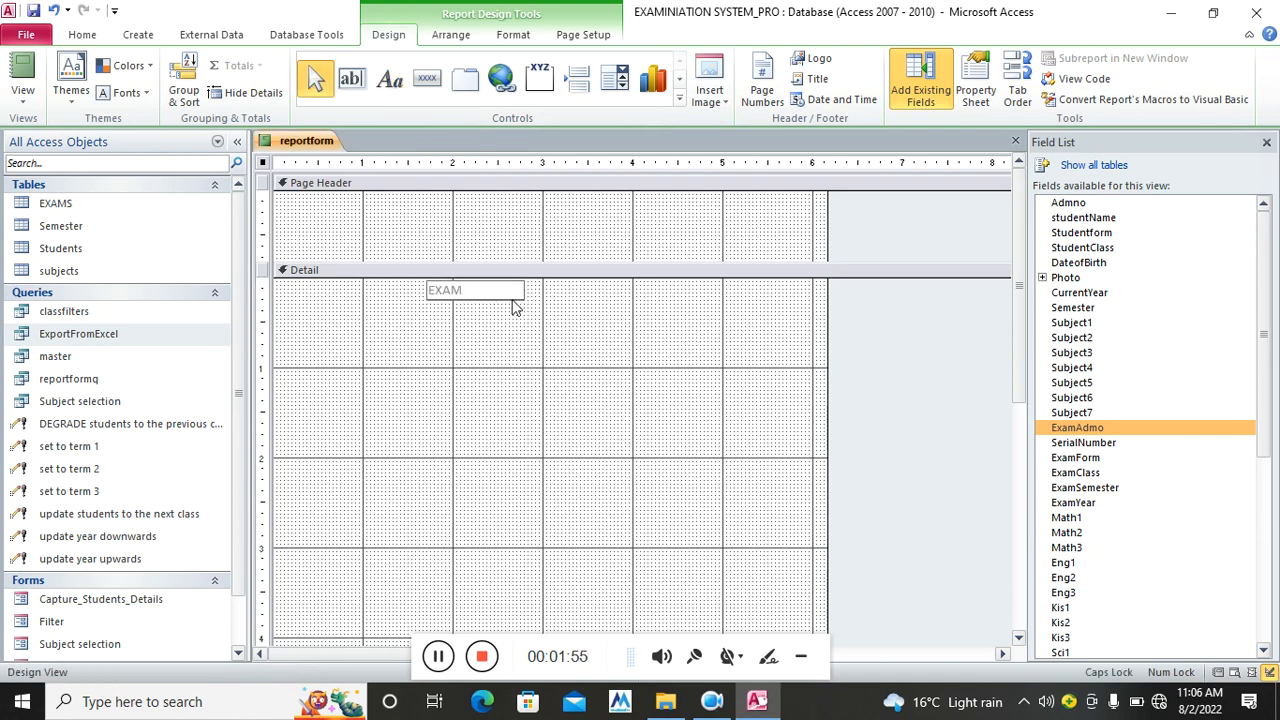
left_click(515, 307)
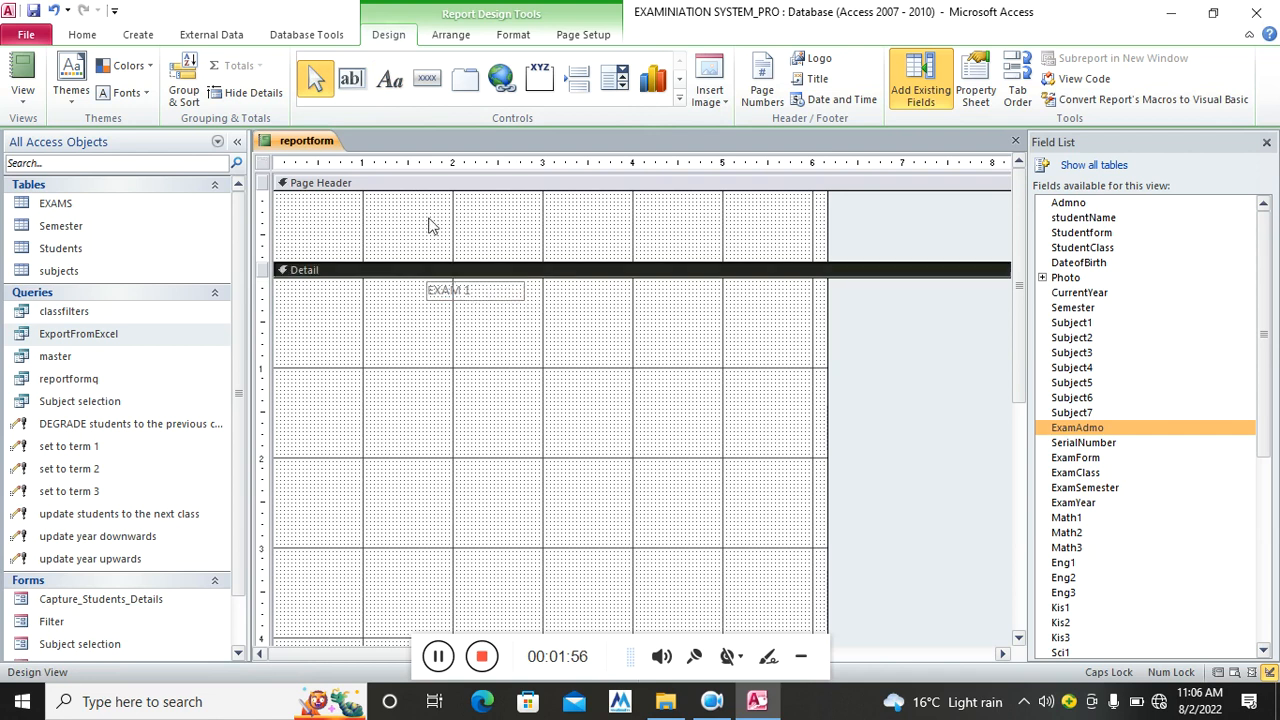
left_click(520, 290)
mouse_move(522, 289)
left_mouse_down()
mouse_move(479, 290)
mouse_move(543, 298)
left_mouse_up()
Add EXAM 2 and EXAM 3 labels beside EXAM 1
left_click(390, 78)
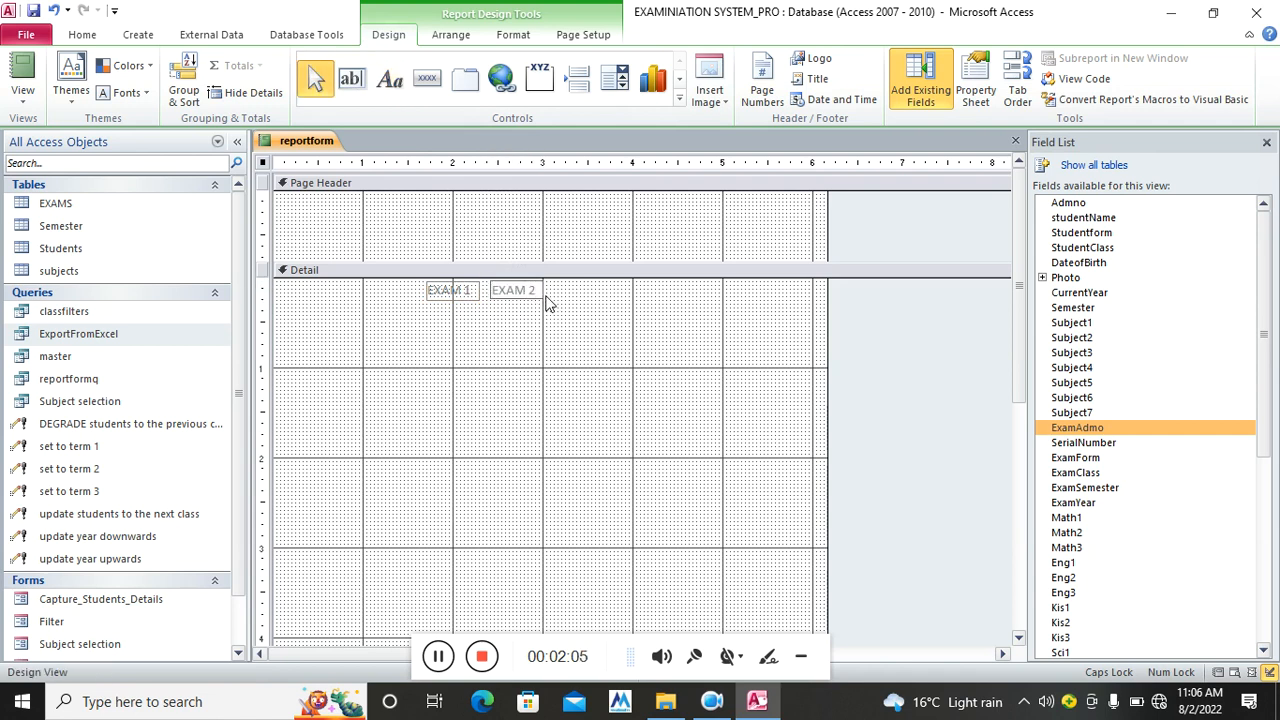
left_click(436, 660)
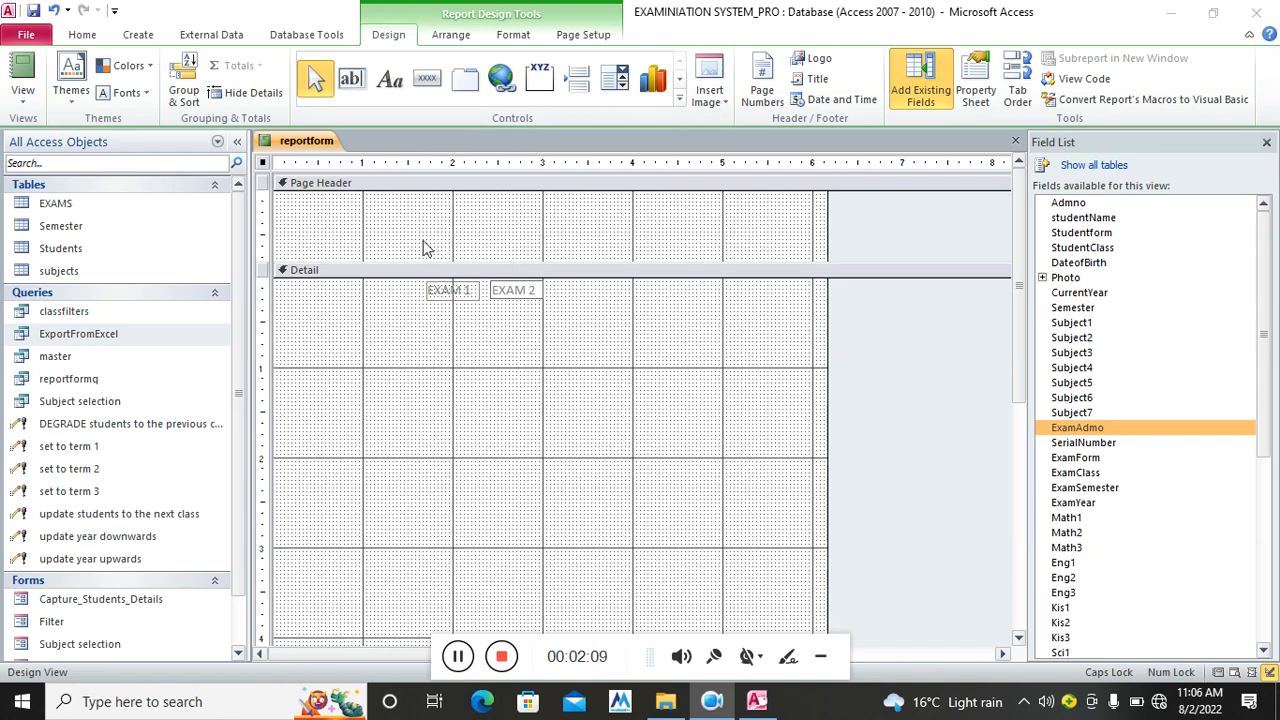
left_click(552, 287)
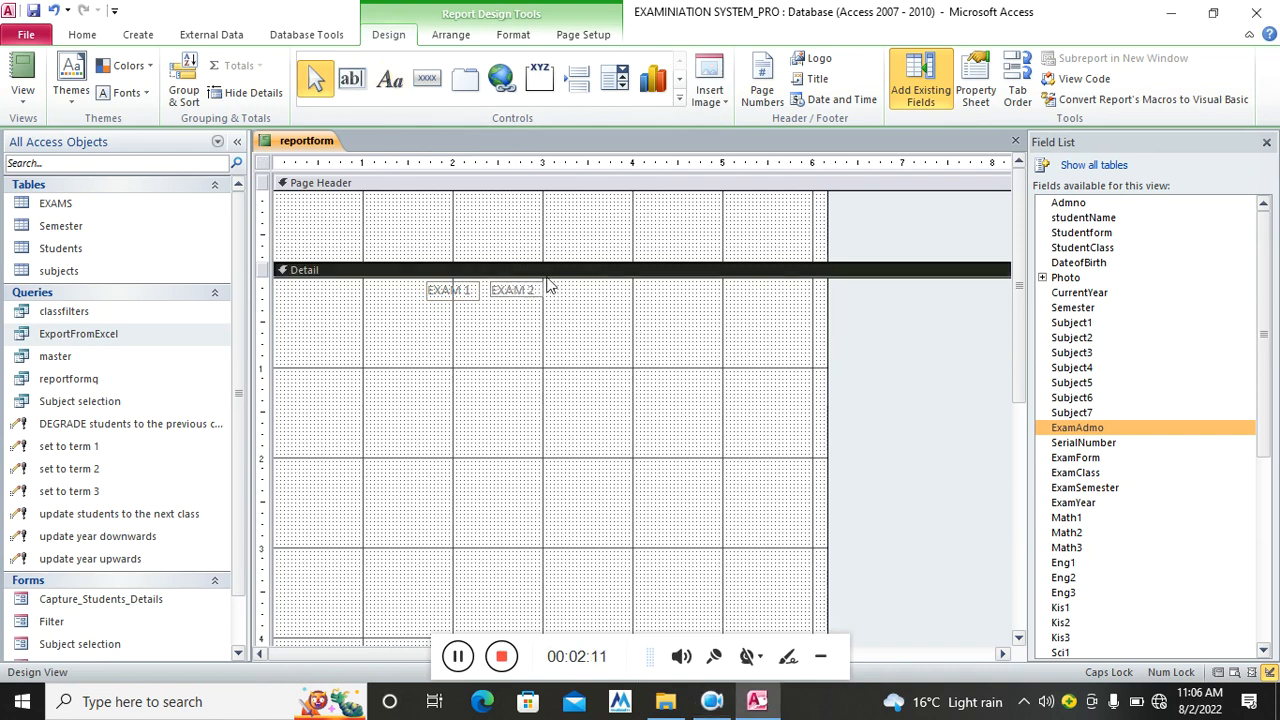
left_click(390, 79)
left_click_drag(549, 282, 601, 298)
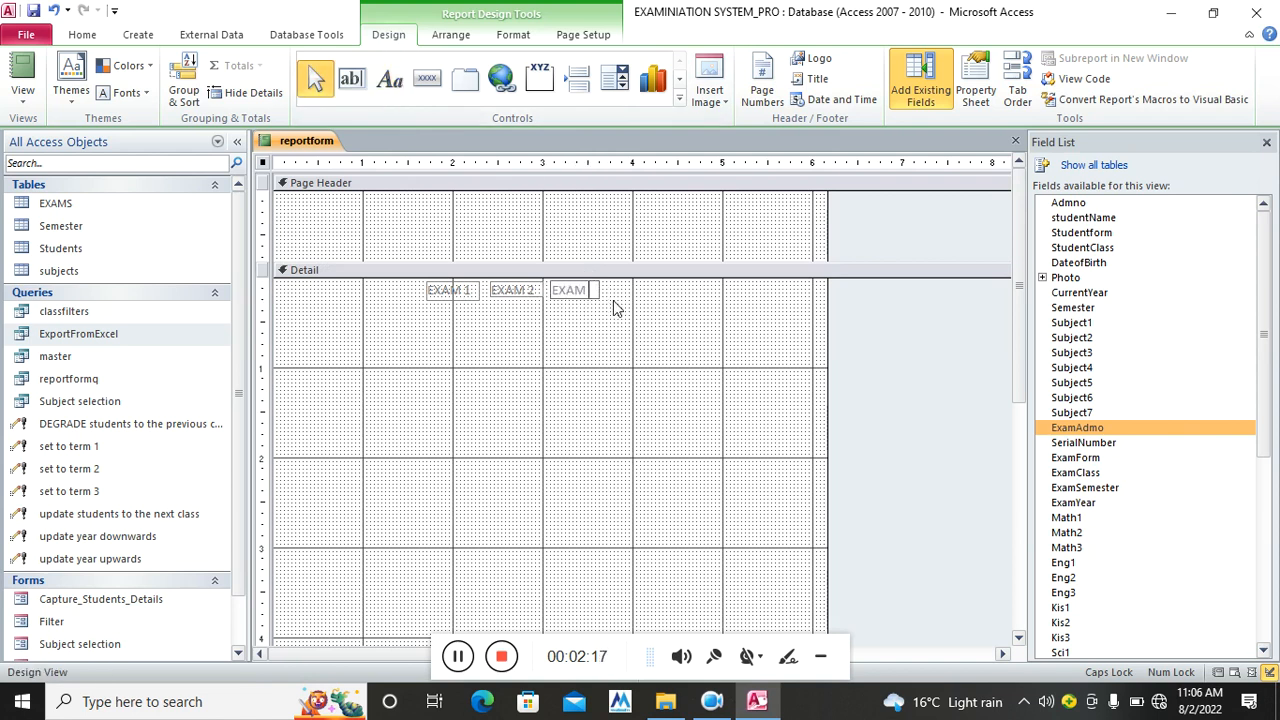
key("Return")
Review and edit the EXAM 2 label's text
left_click(525, 315)
left_click(516, 293)
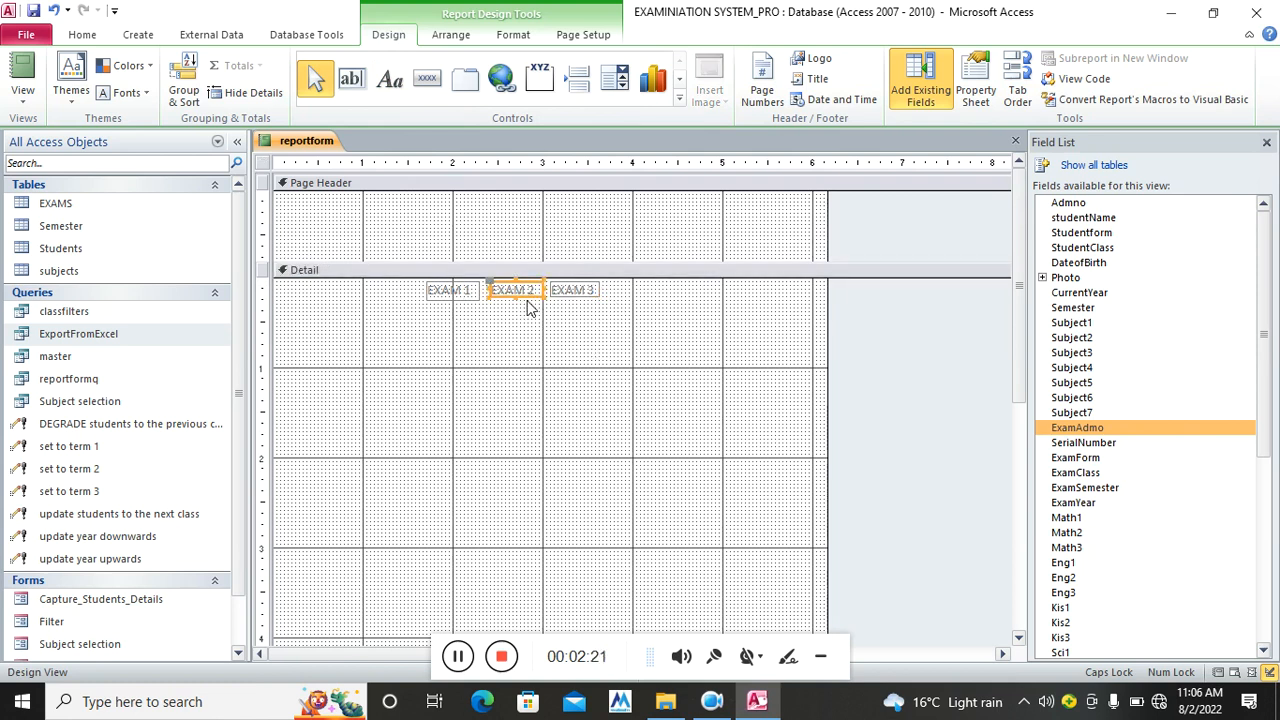
left_click(562, 306)
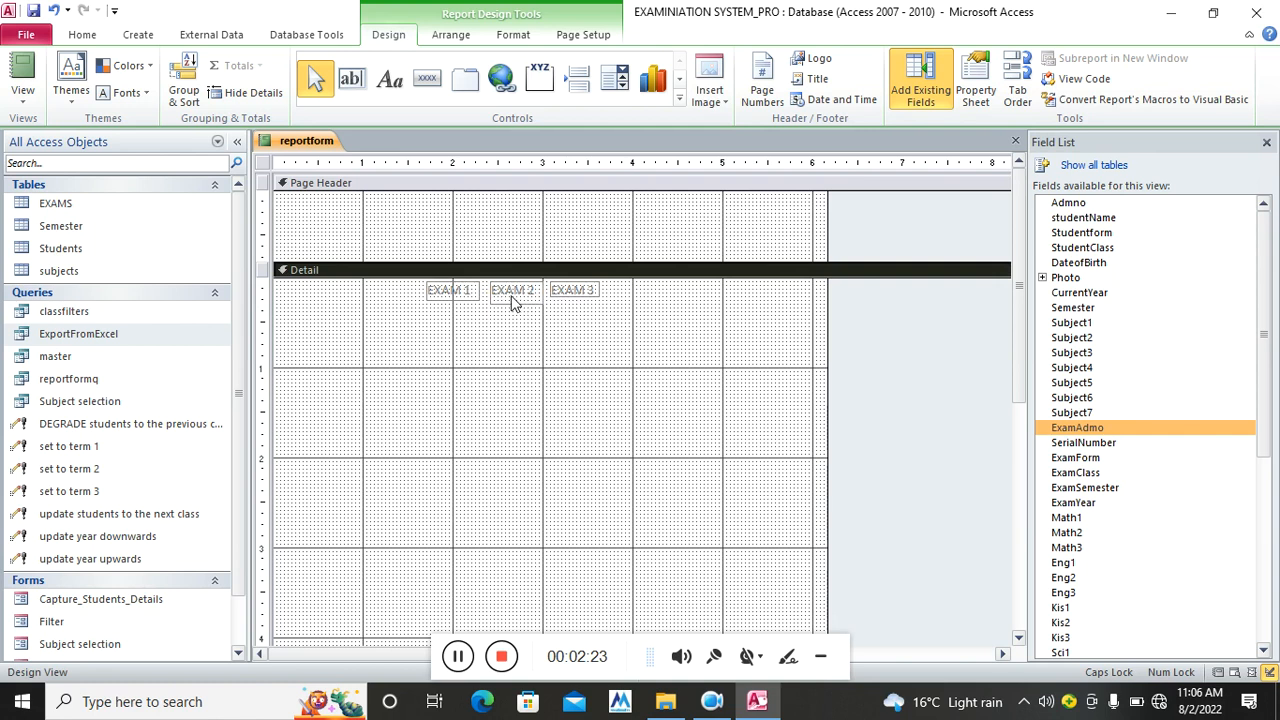
left_click(518, 300)
left_click(516, 296)
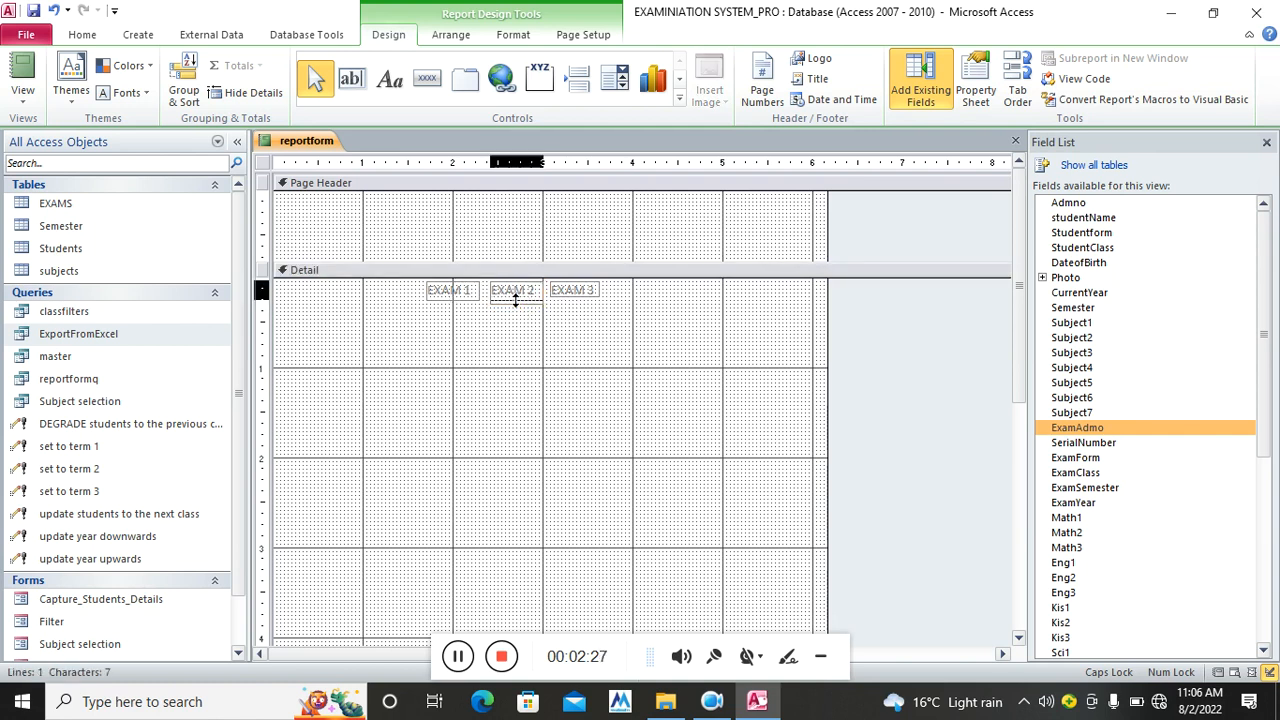
left_click(586, 330)
Set the three EXAM labels' font colour to black and check each one
left_click_drag(620, 298, 431, 312)
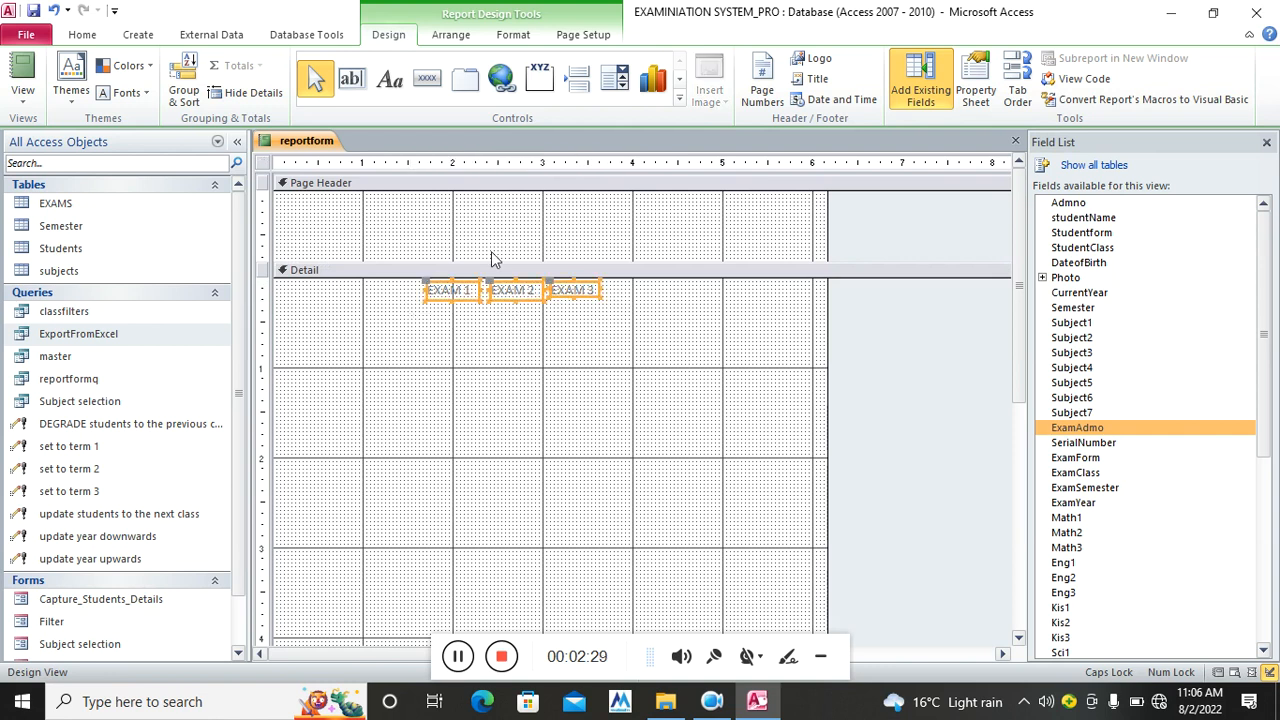
left_click(525, 44)
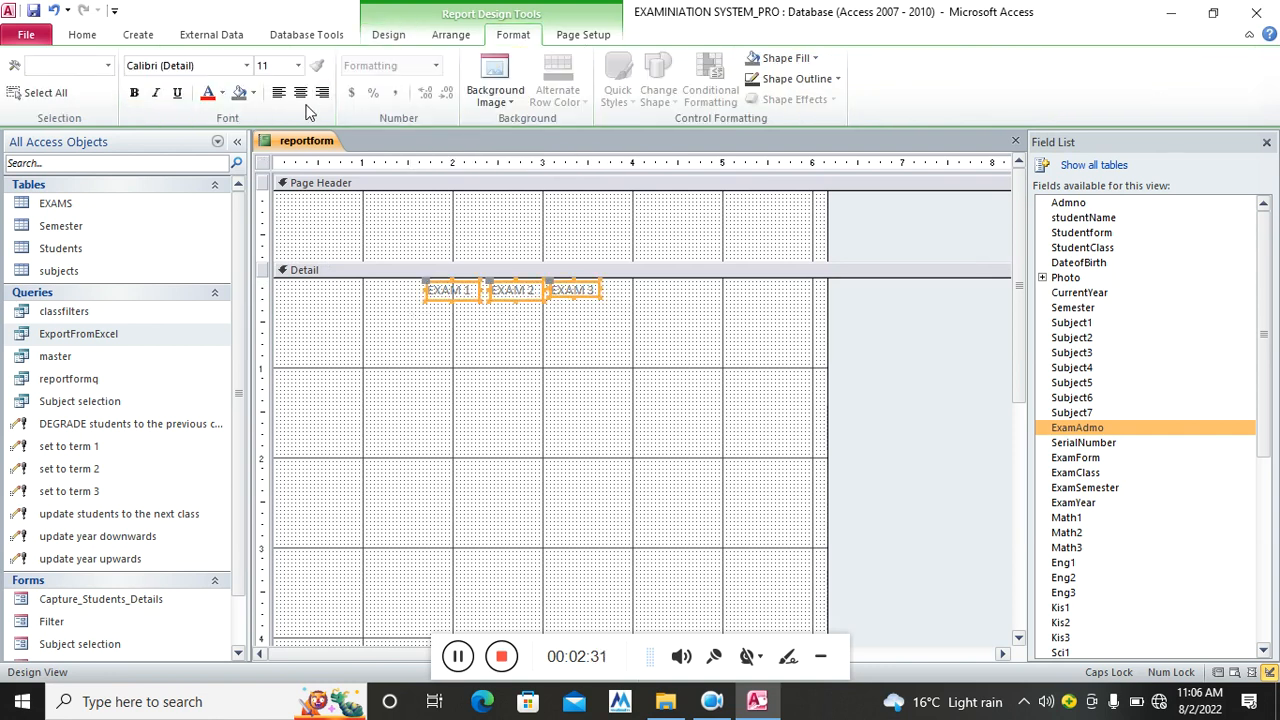
left_click(221, 92)
left_click(222, 155)
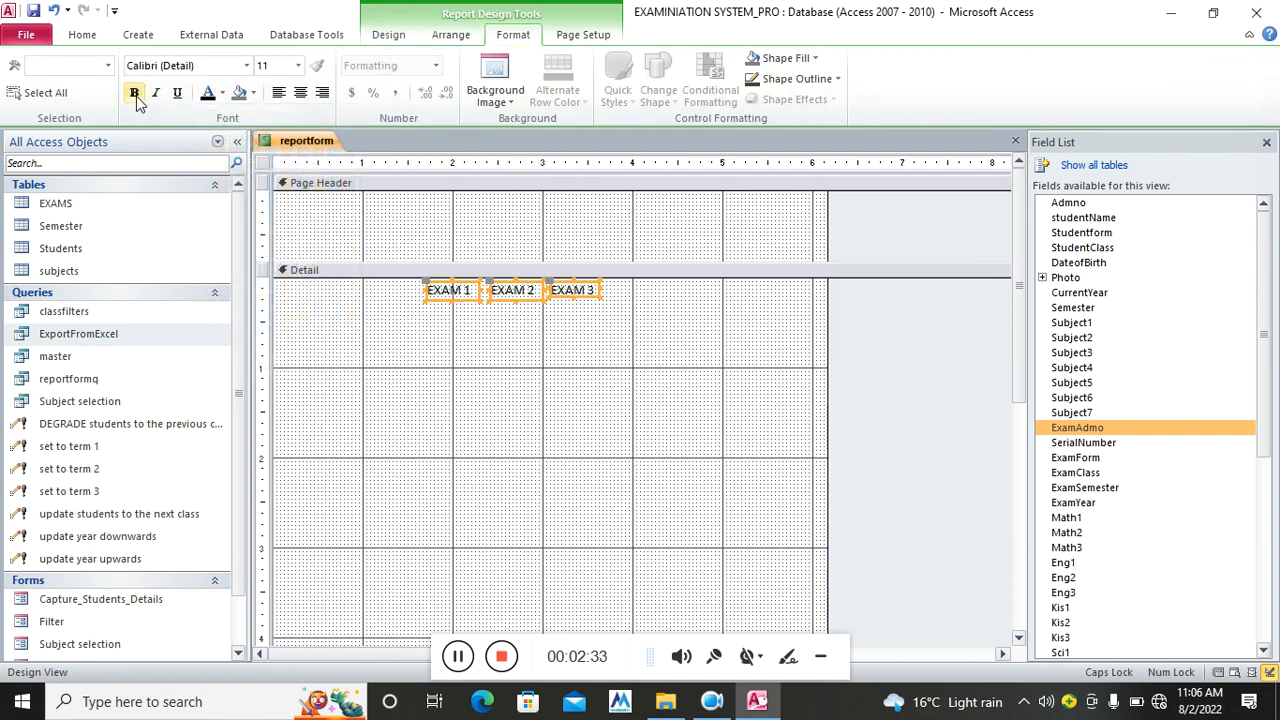
left_click(609, 360)
left_click(574, 291)
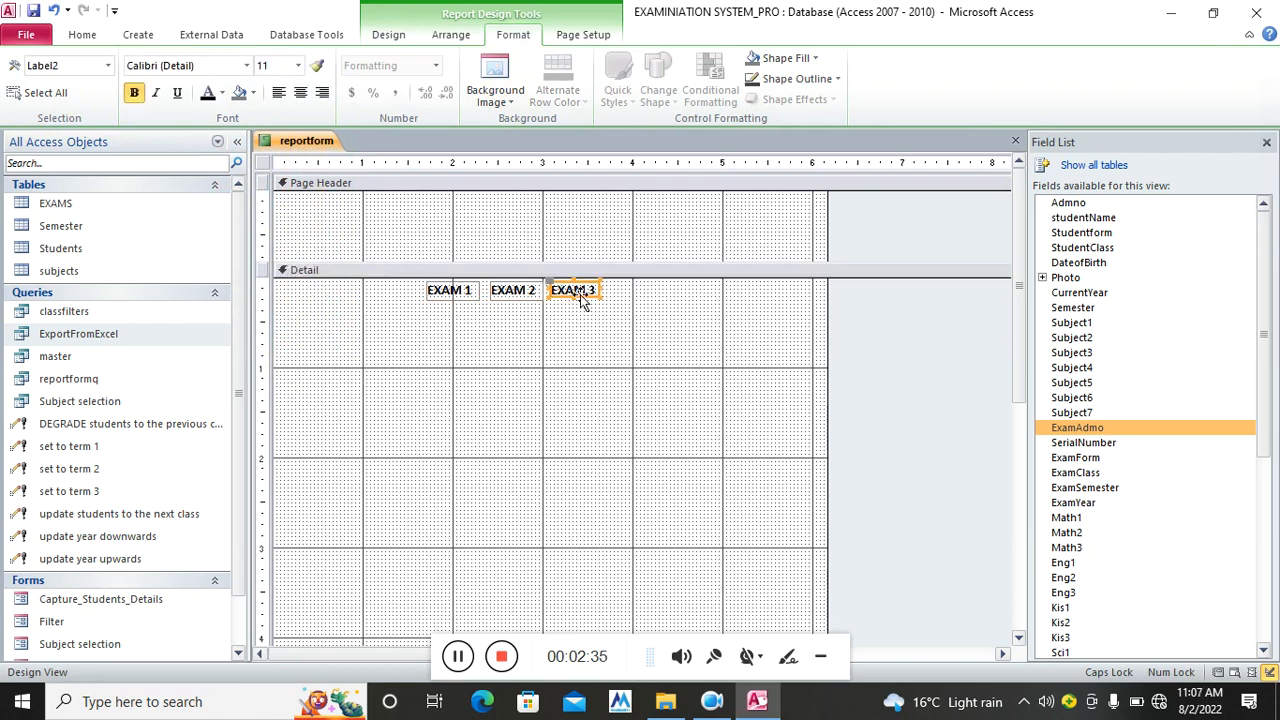
left_click(624, 314)
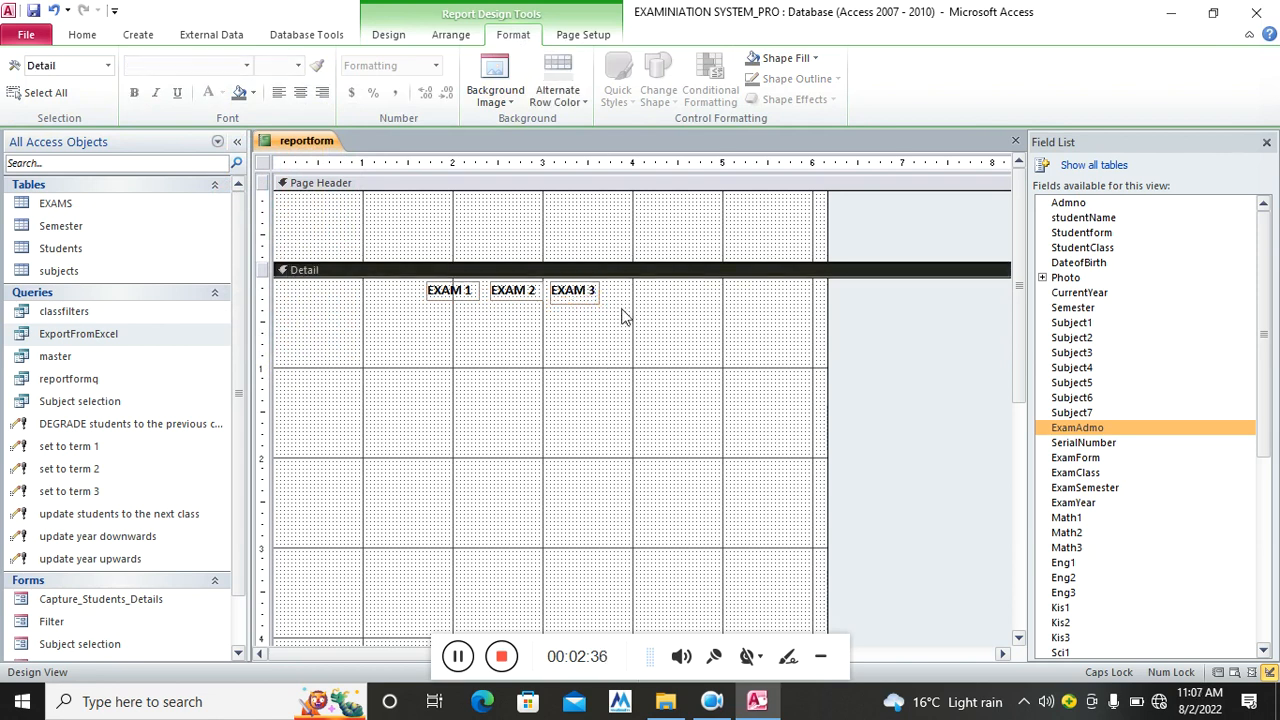
left_click(517, 300)
left_click(468, 298)
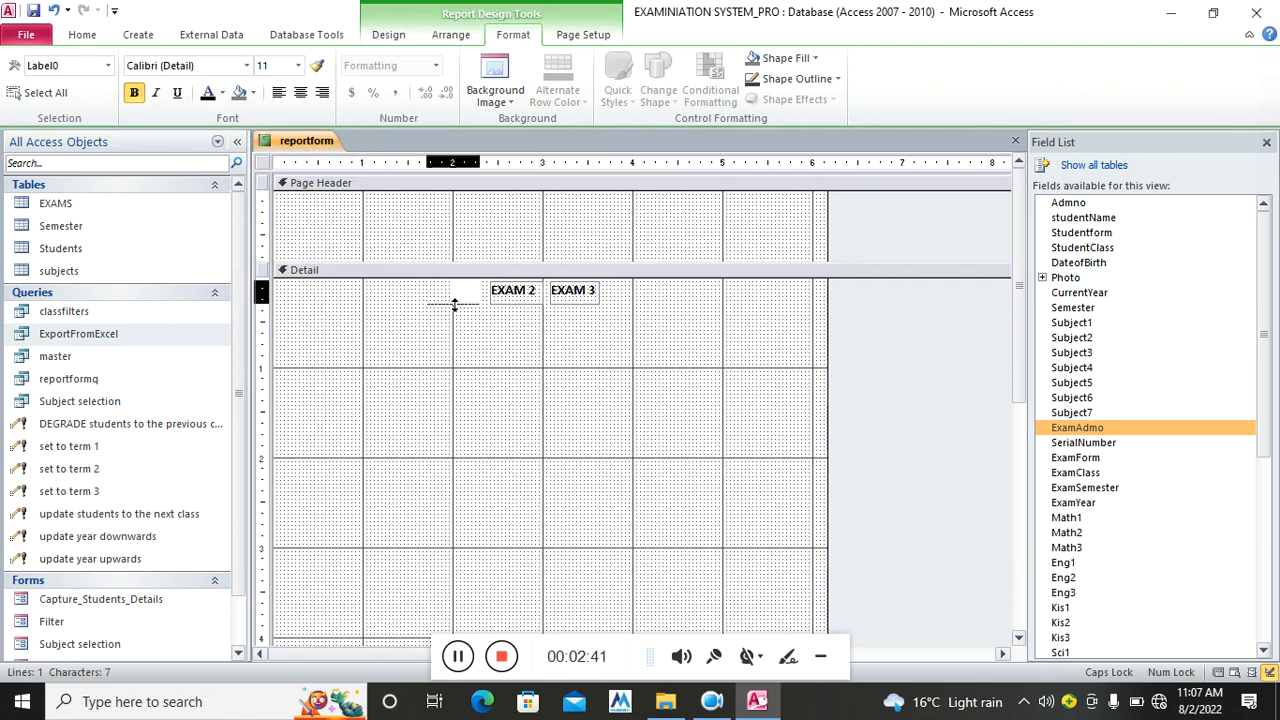
left_click(652, 342)
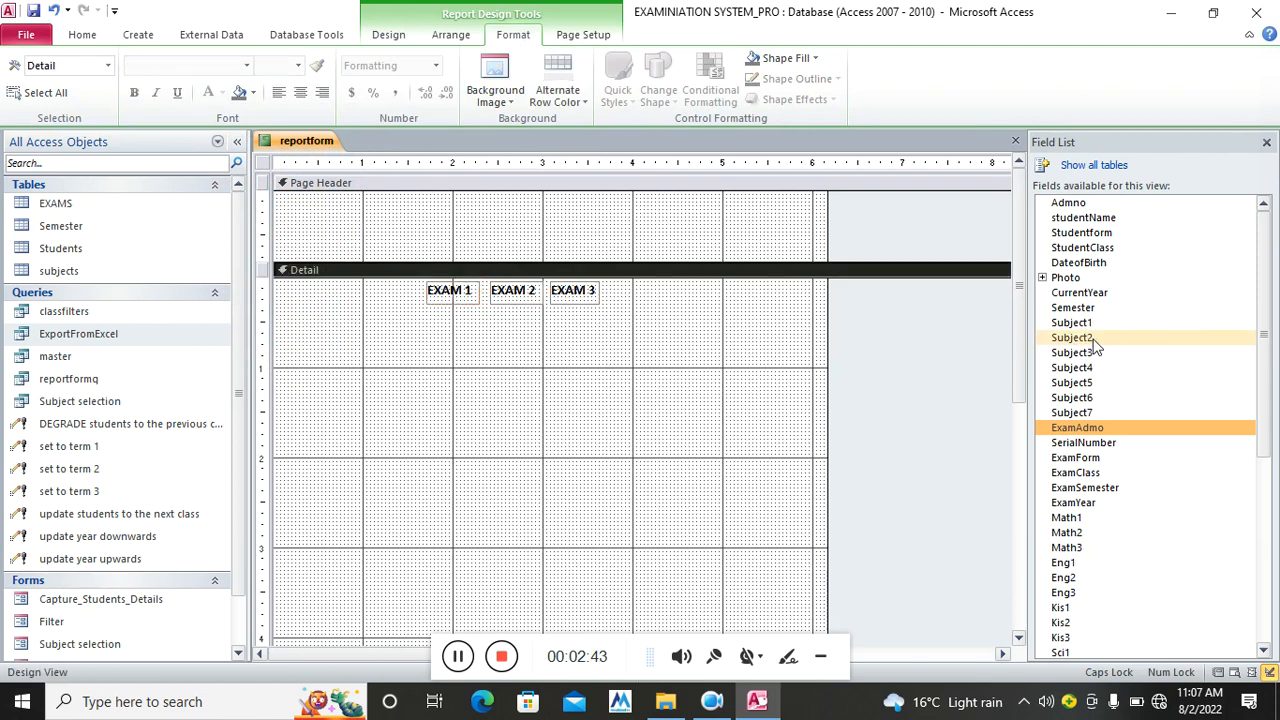
Add the Math1, Math2 and Math3 fields to Detail and delete their labels
scroll(1273, 326, "down", 4)
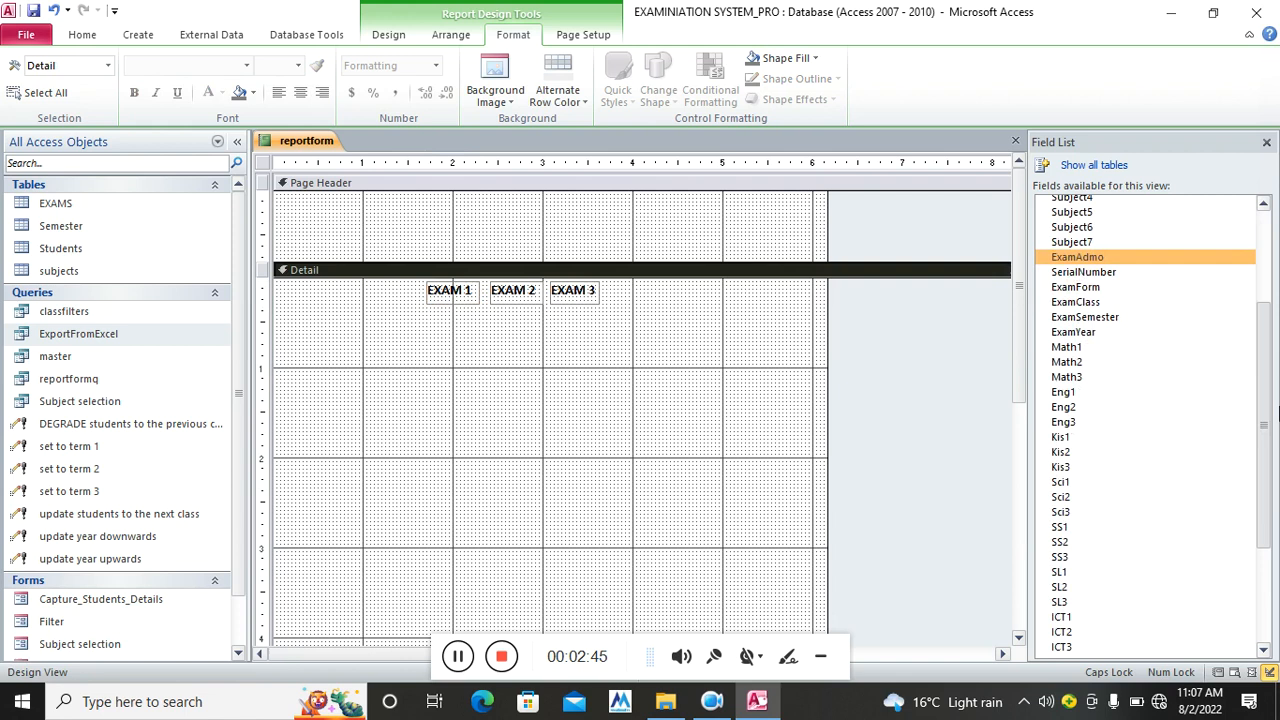
left_click_drag(1146, 328, 470, 346)
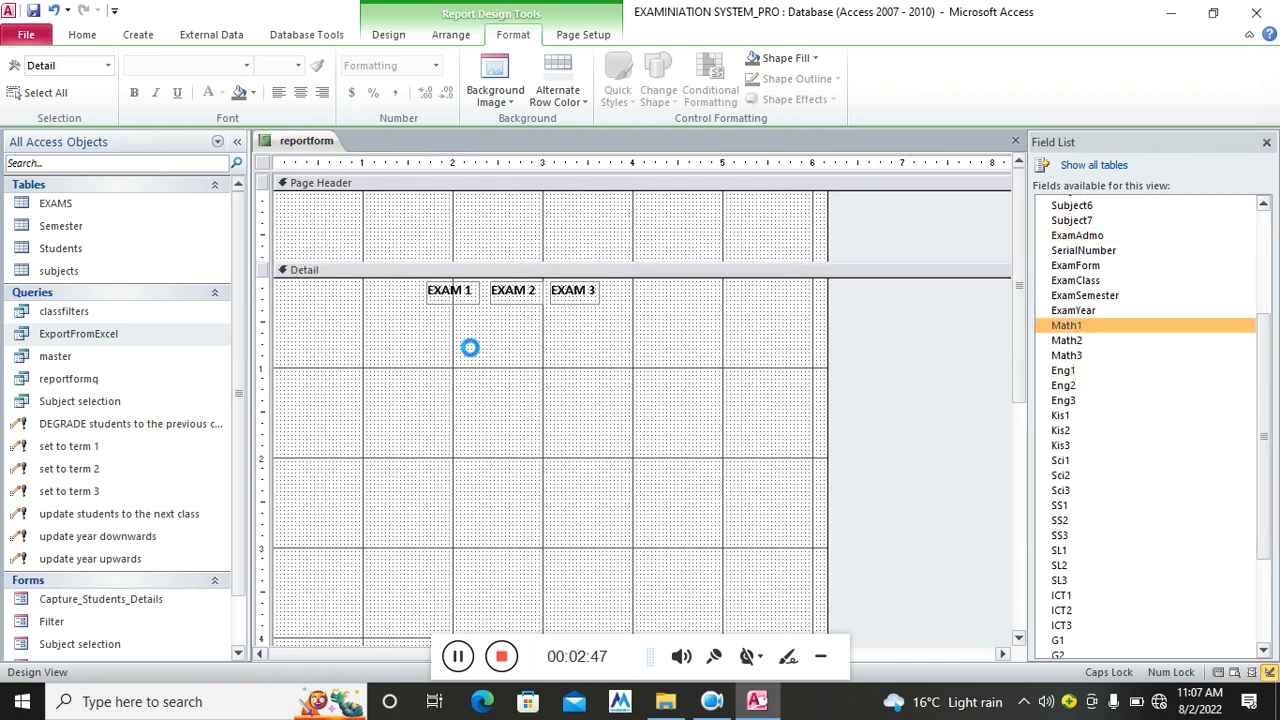
left_click_drag(1066, 340, 514, 394)
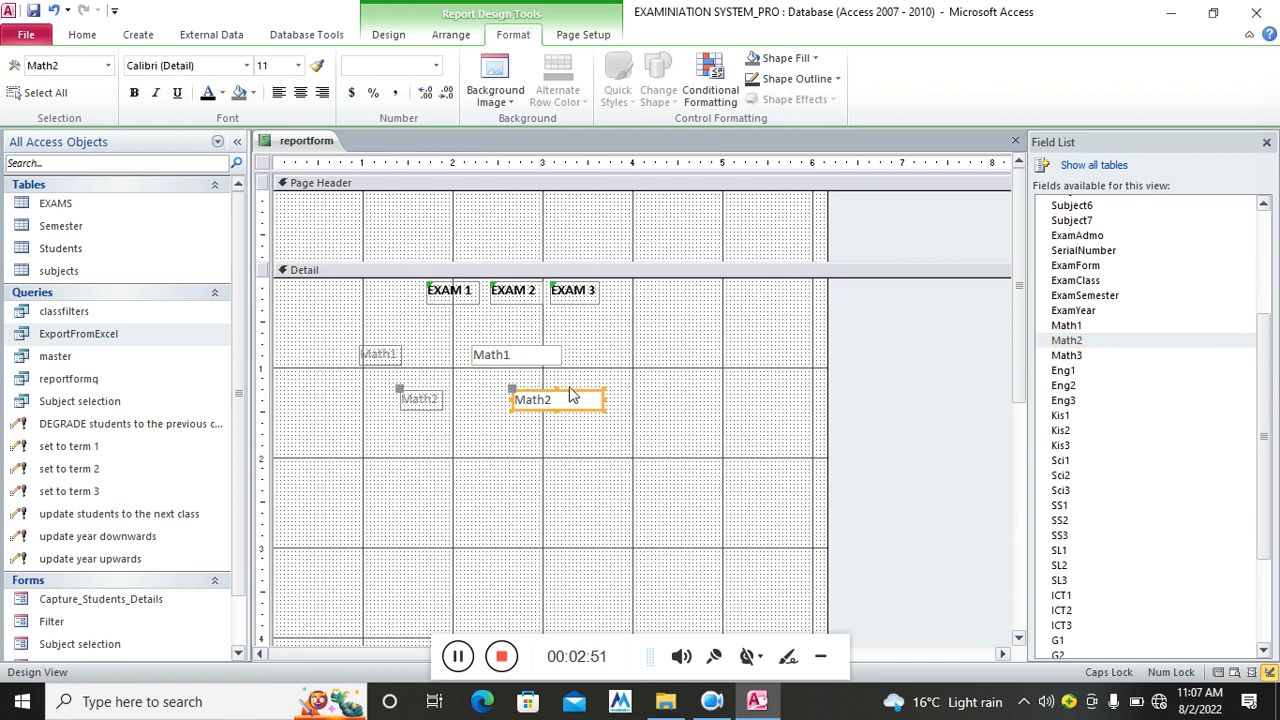
left_click_drag(1066, 355, 548, 445)
left_click(398, 354)
key("Delete")
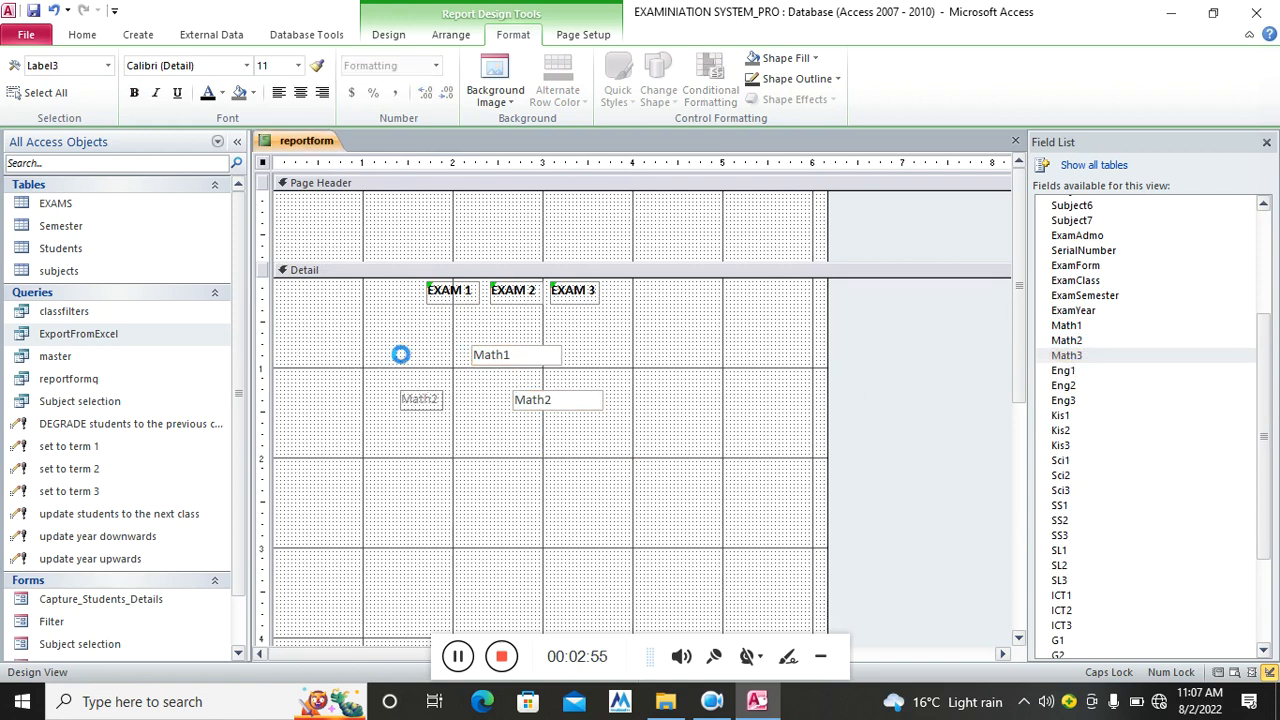
left_click(420, 399)
key("Delete")
left_click(454, 445)
key("Delete")
Narrow the Math boxes and move them under EXAM 1, EXAM 2 and EXAM 3
left_click_drag(510, 365, 479, 320)
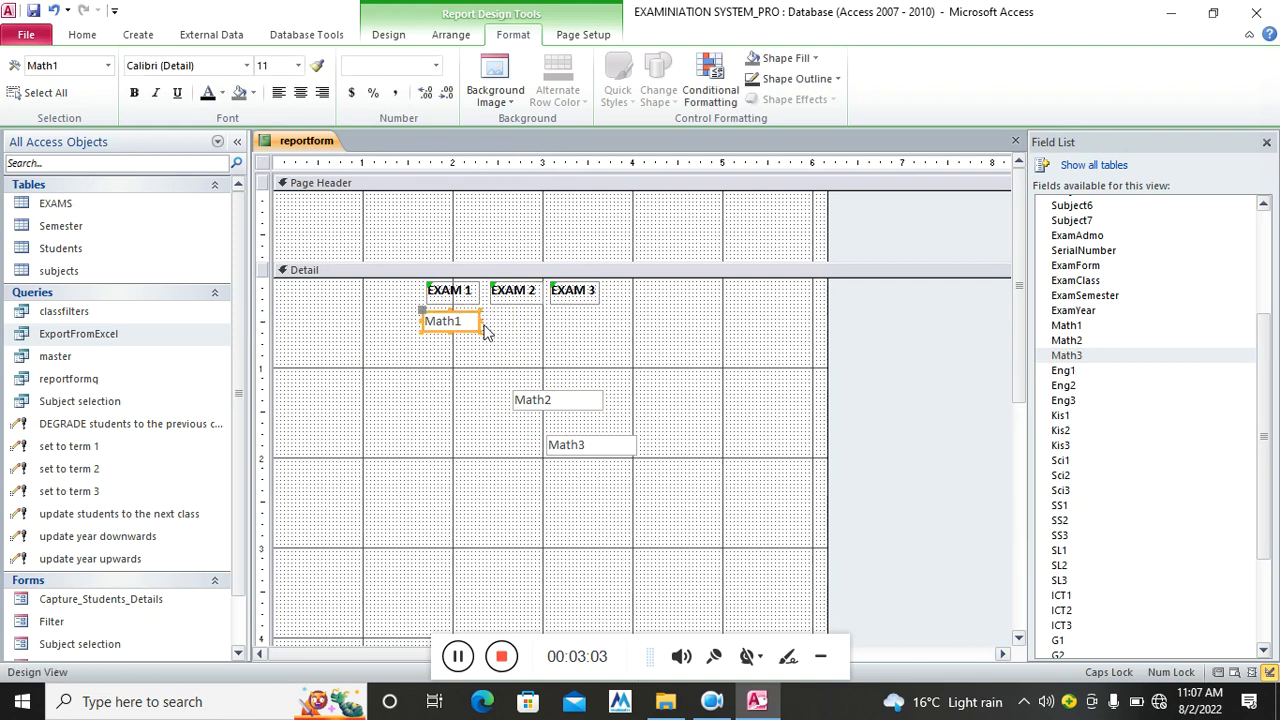
left_click(560, 403)
left_click_drag(601, 400, 531, 338)
left_click(600, 446)
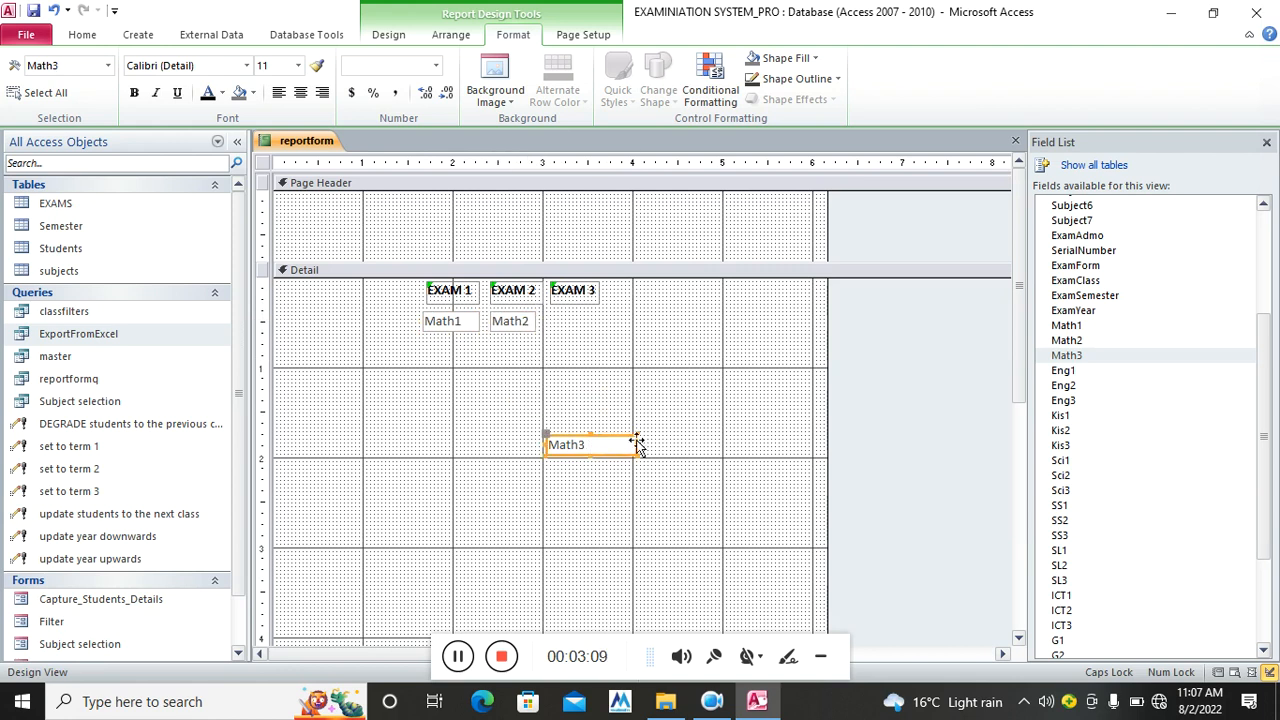
left_click_drag(620, 444, 578, 333)
left_click(580, 460)
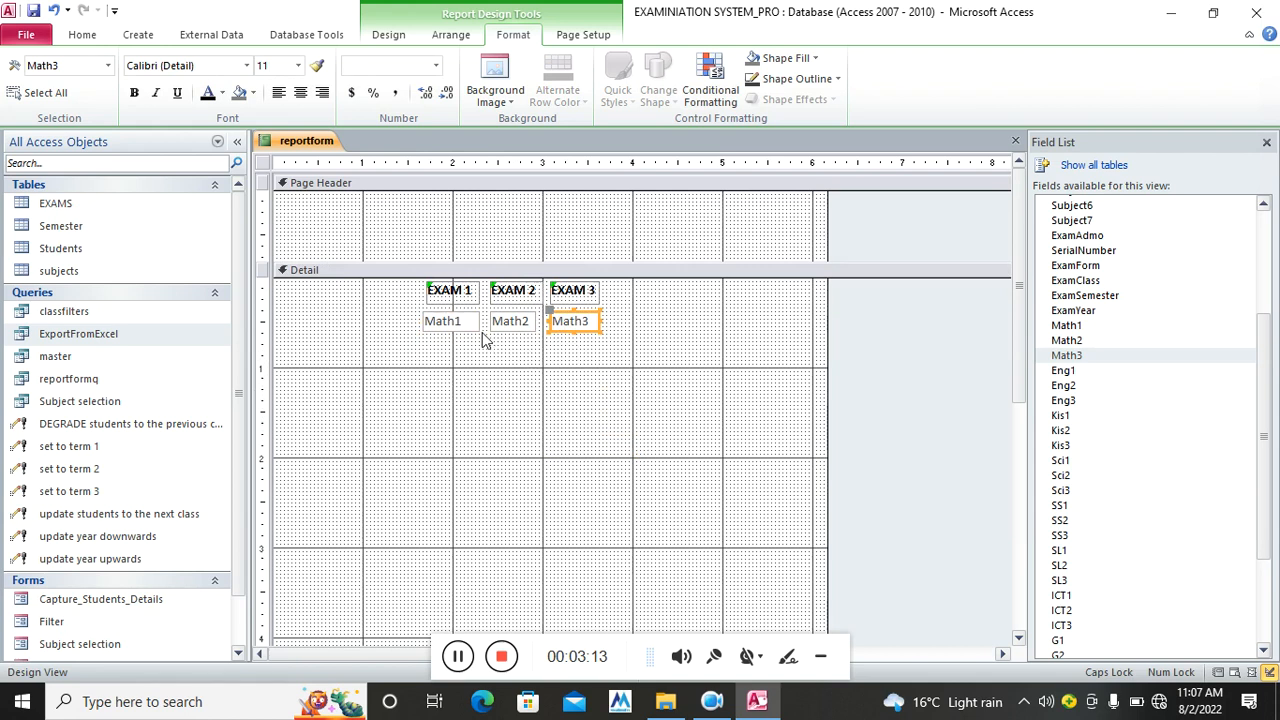
Nudge each of the Math1–Math3 boxes up slightly into one aligned row
left_click(432, 324)
key("Up")
left_click(525, 327)
key("Up")
left_click(578, 326)
key("Up")
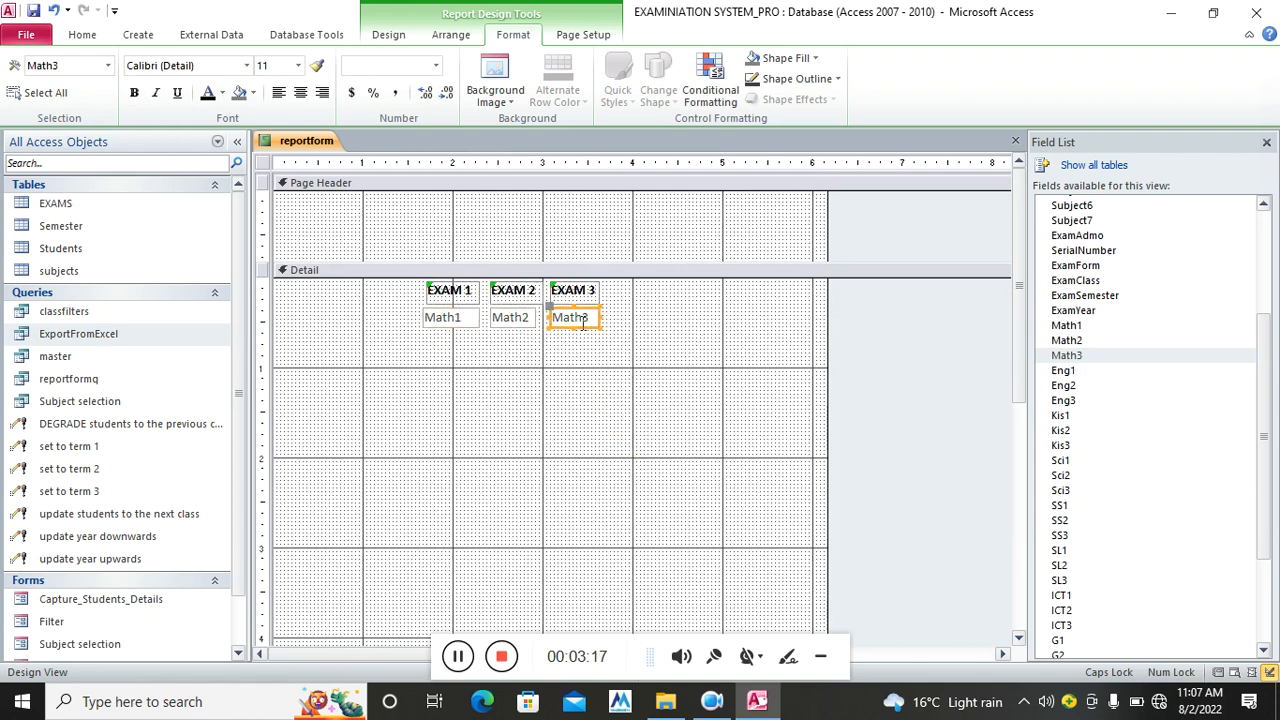
left_click(388, 34)
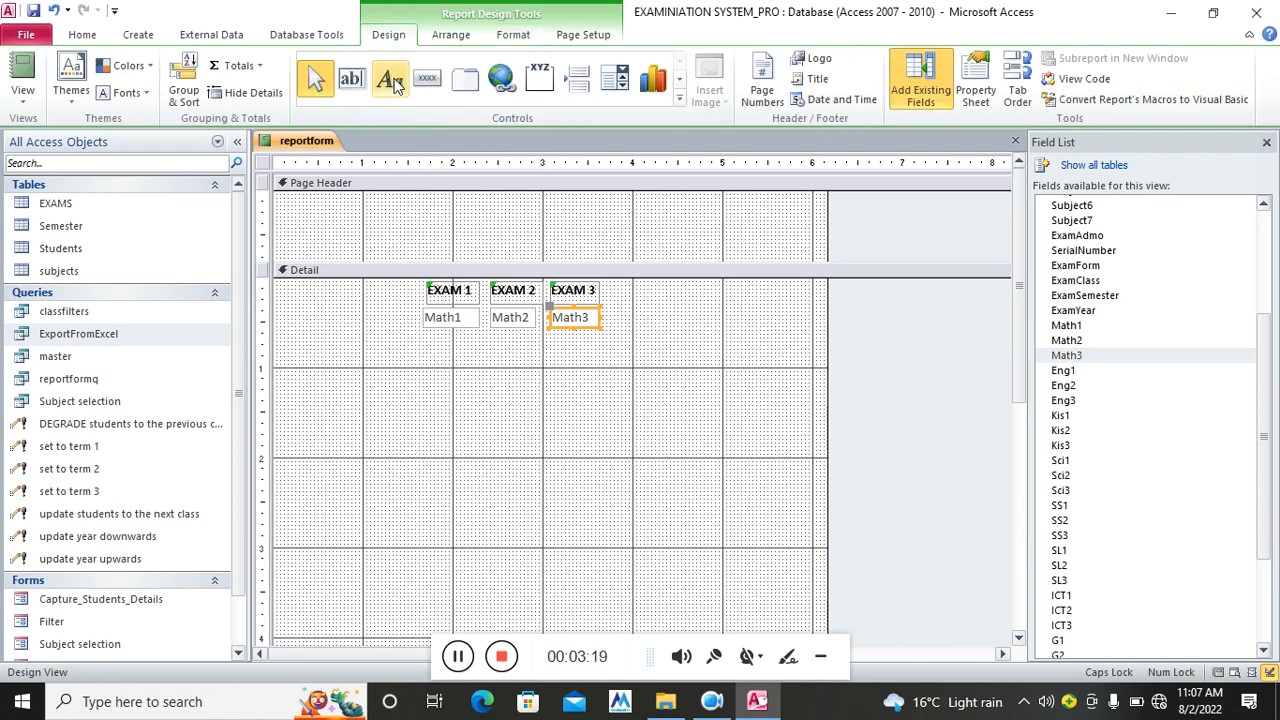
Add a MATHEMATICS label left of Math1 and a SUBJECTS heading above it
left_click(393, 82)
left_click_drag(280, 309, 408, 328)
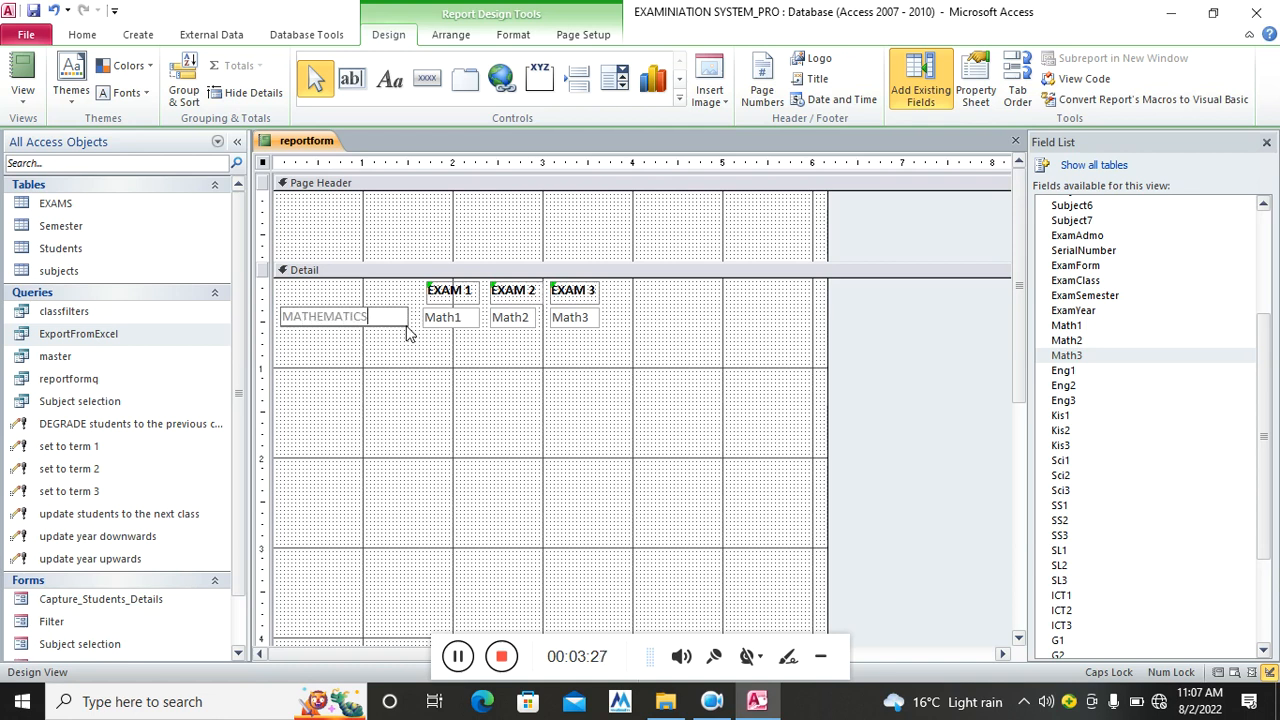
left_click(418, 362)
left_click(456, 660)
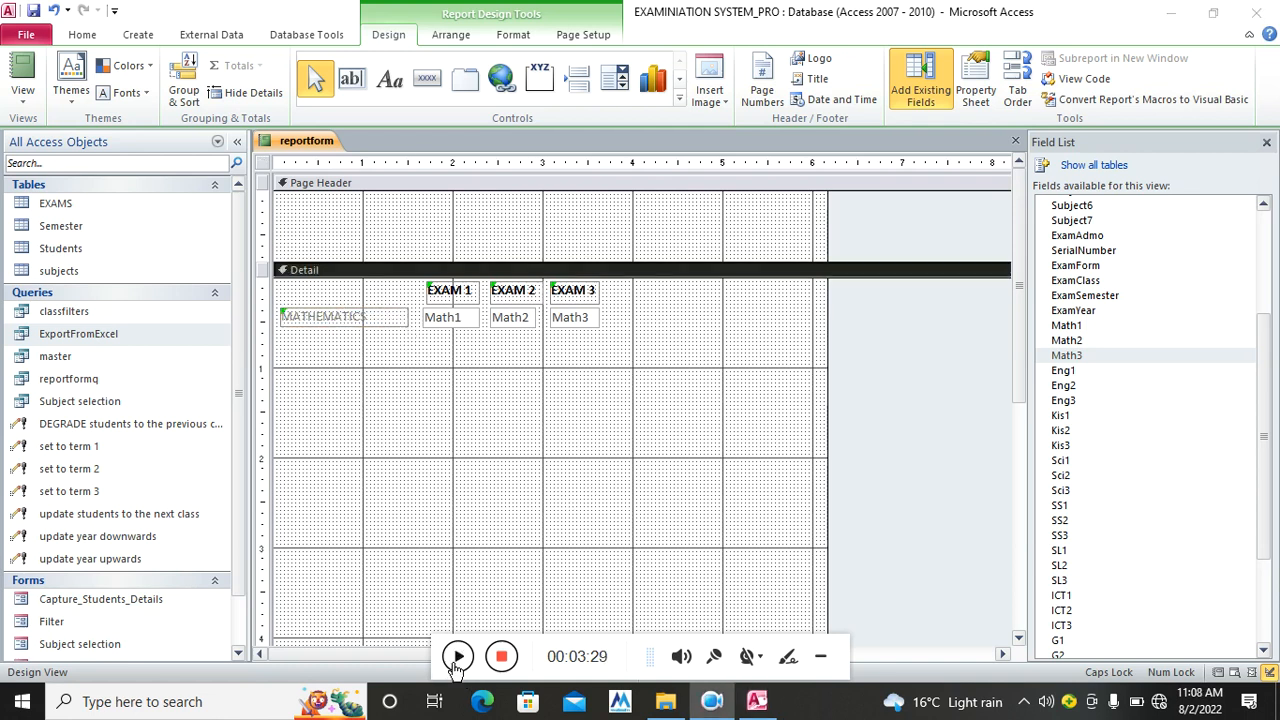
left_click(456, 658)
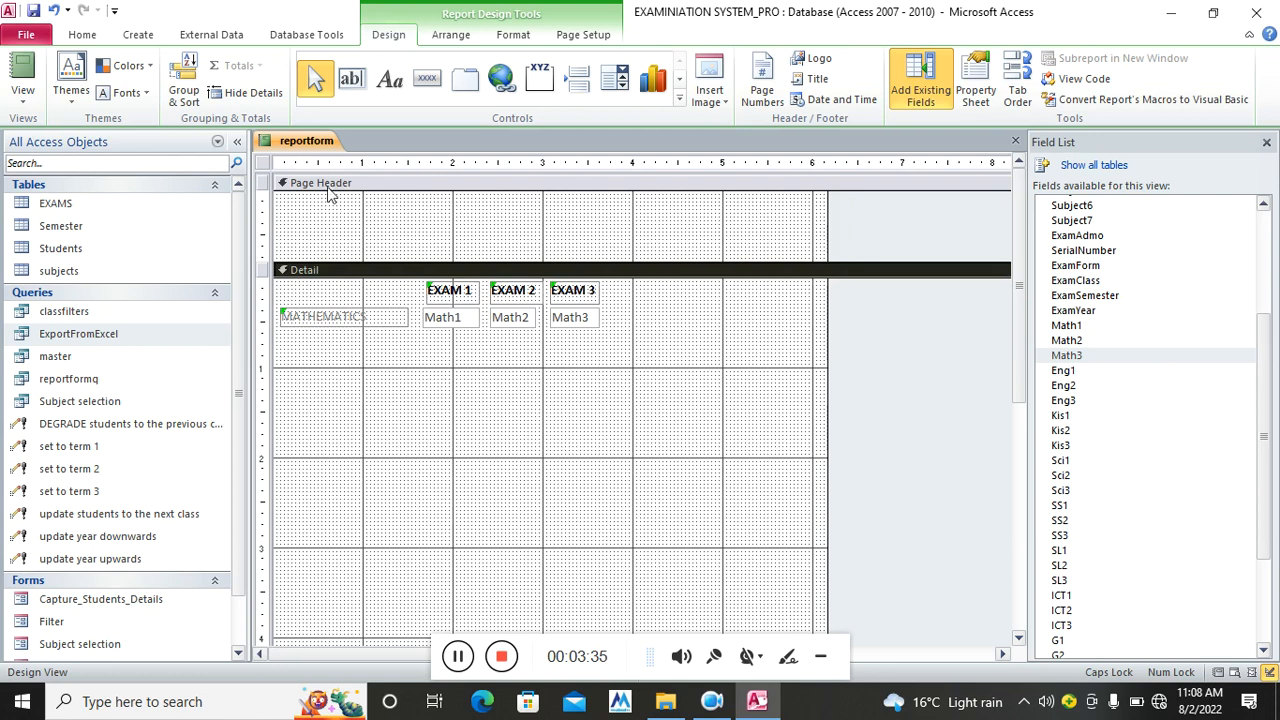
left_click(390, 79)
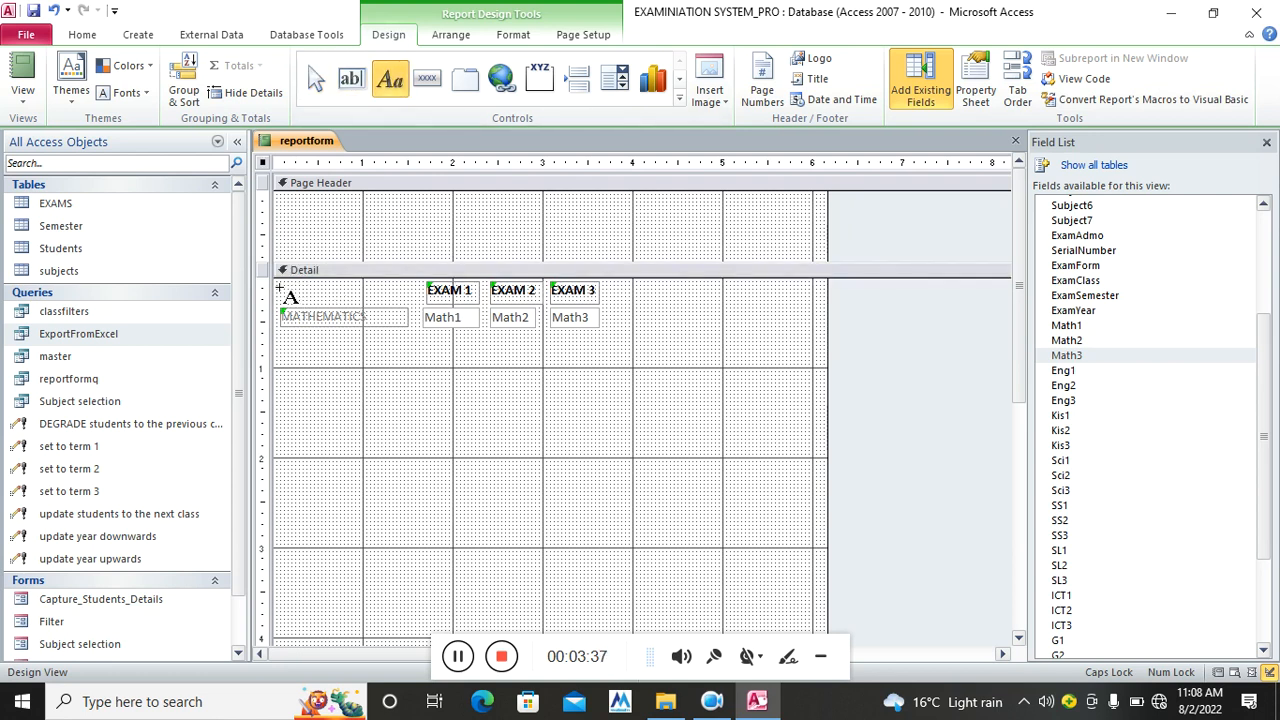
left_click_drag(280, 284, 418, 300)
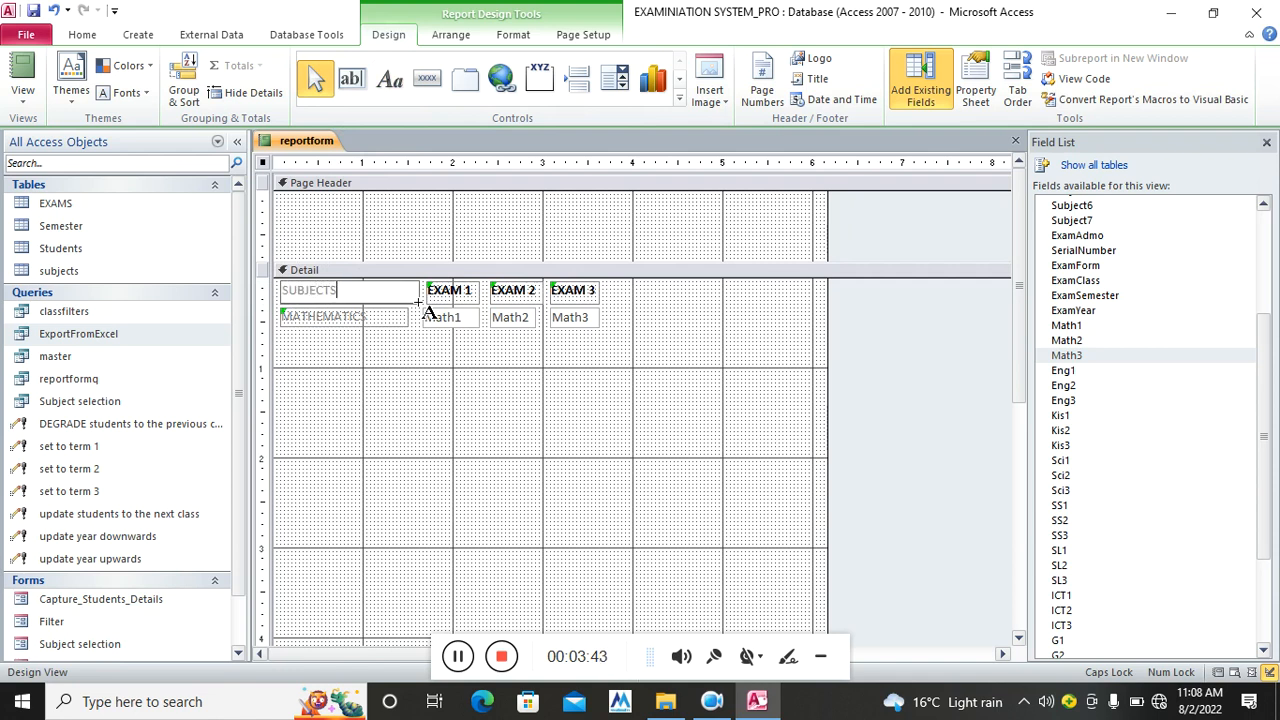
Make the MATHEMATICS label and Math1–Math3 boxes bold black text
left_click_drag(620, 331, 325, 320)
left_click(524, 37)
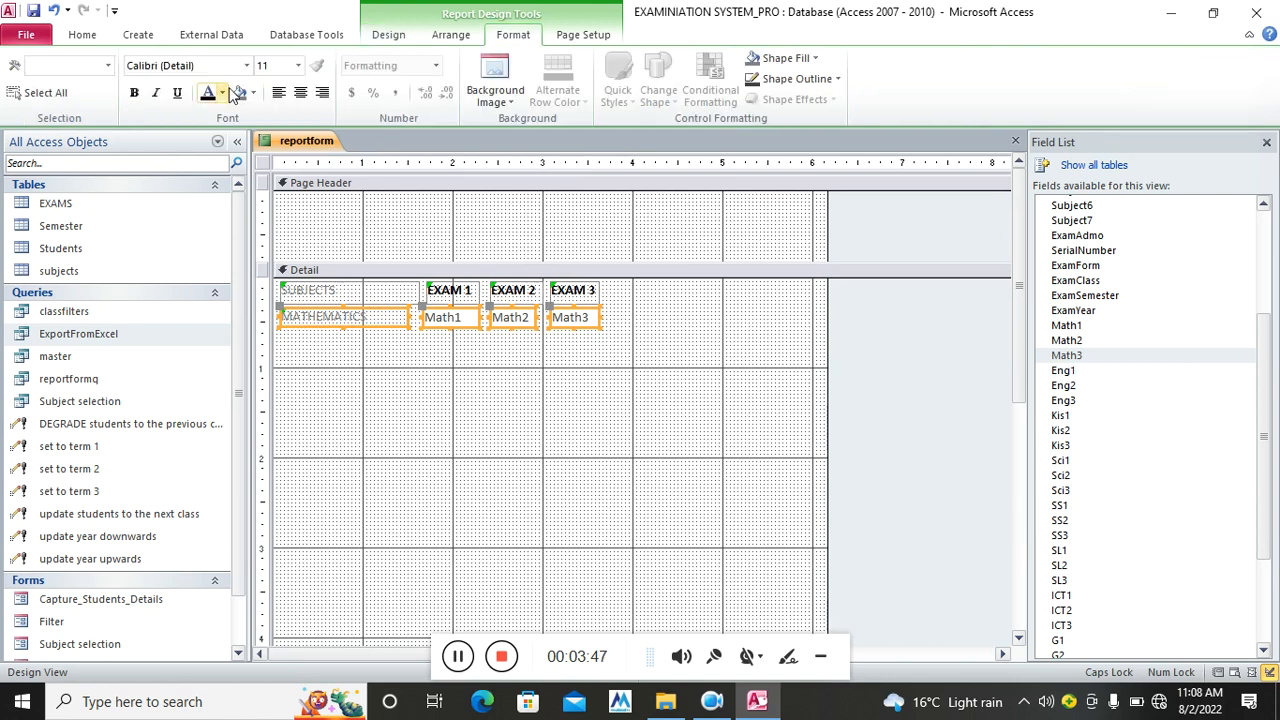
left_click(134, 93)
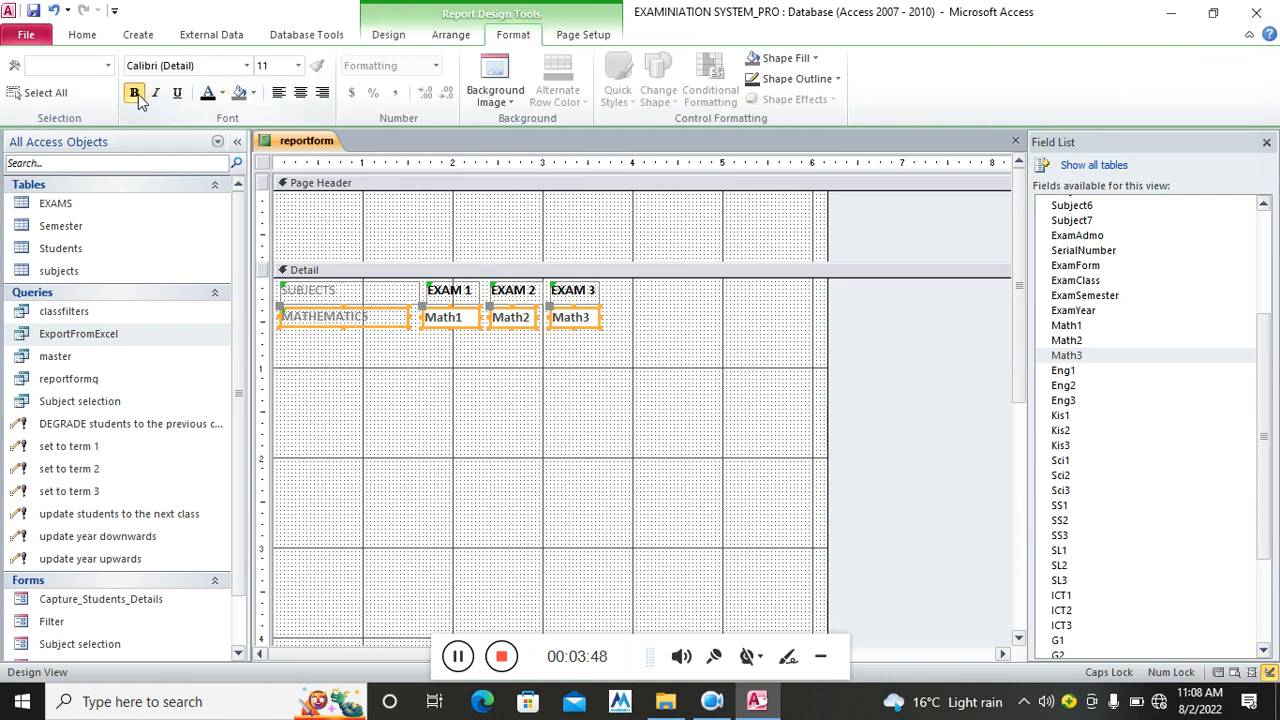
left_click(204, 98)
Make the SUBJECTS heading centred, bold and black
left_click(333, 293)
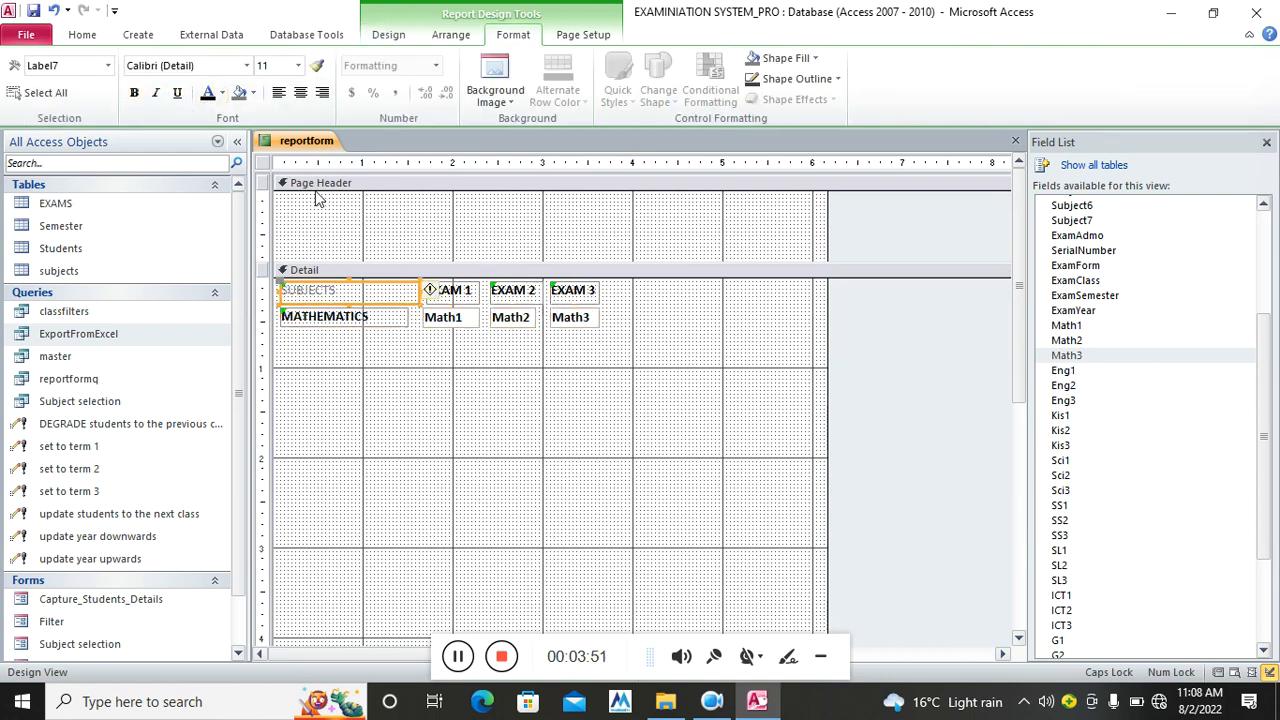
left_click(300, 92)
left_click(134, 93)
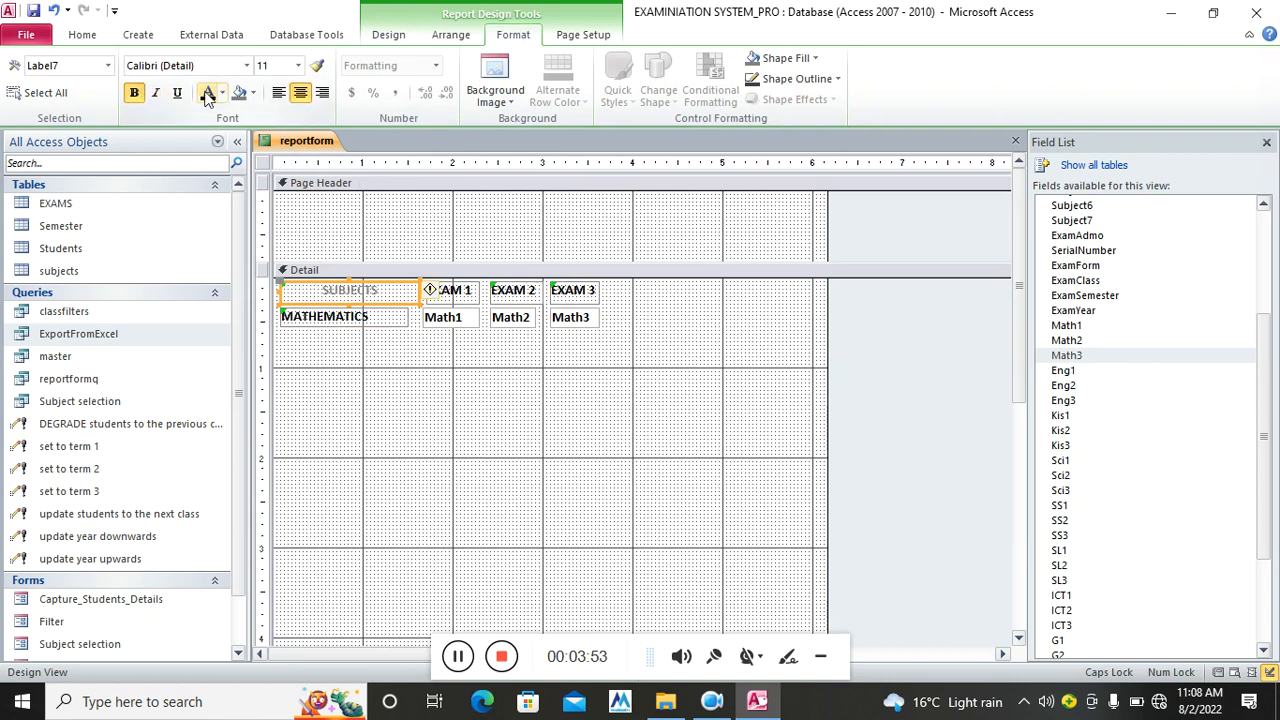
left_click(204, 98)
left_click(523, 345)
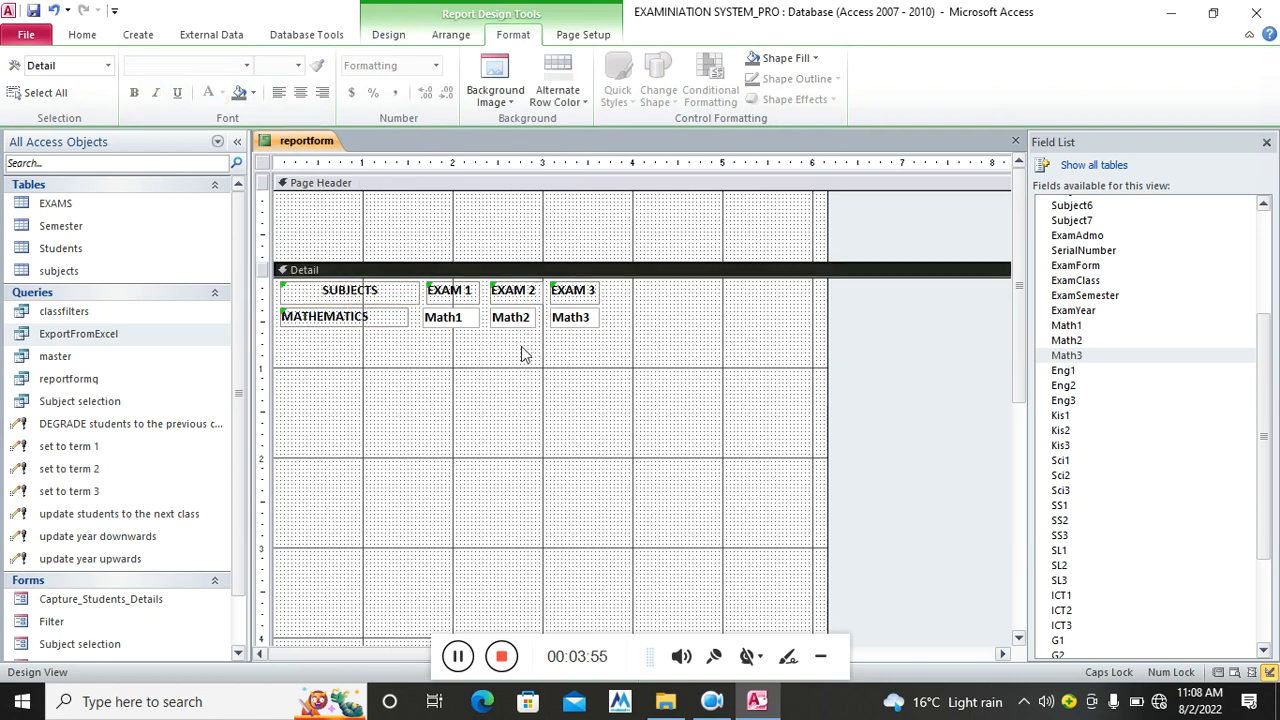
left_click(1076, 372)
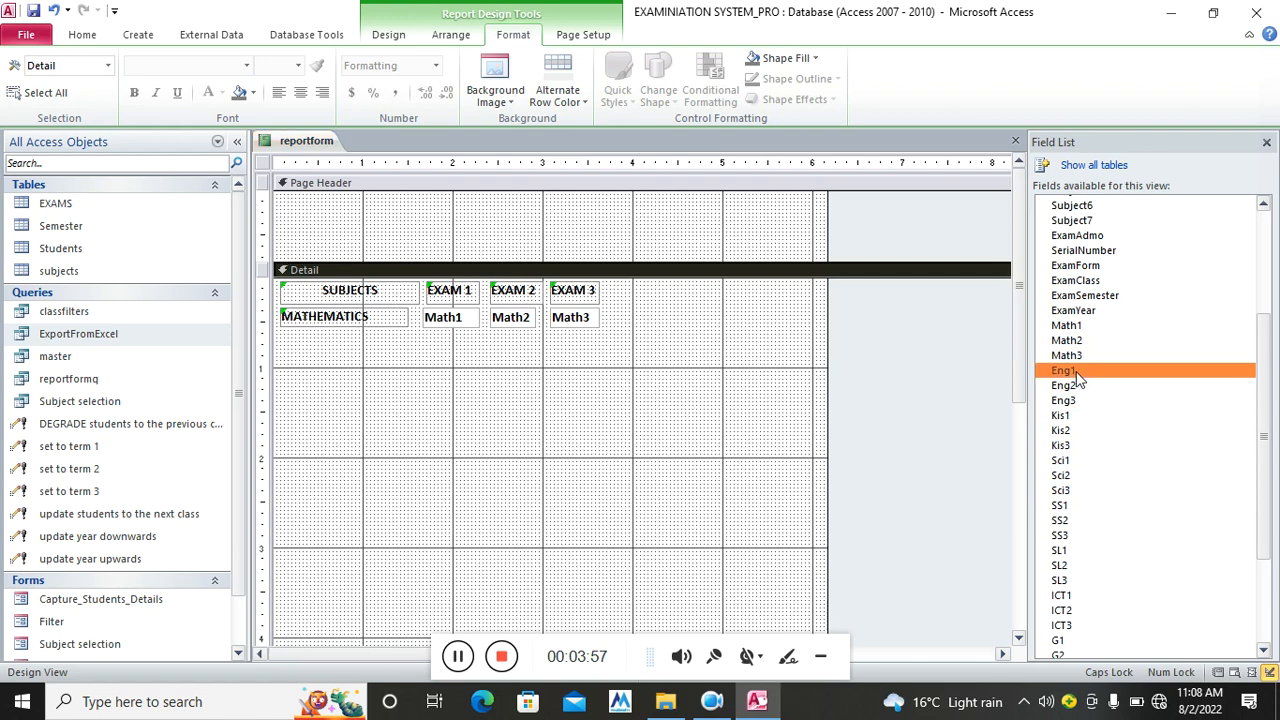
Add the Eng1, Eng2 and Eng3 fields to Detail and delete their labels
left_click(1066, 400, "shift")
left_click_drag(1078, 381, 437, 412)
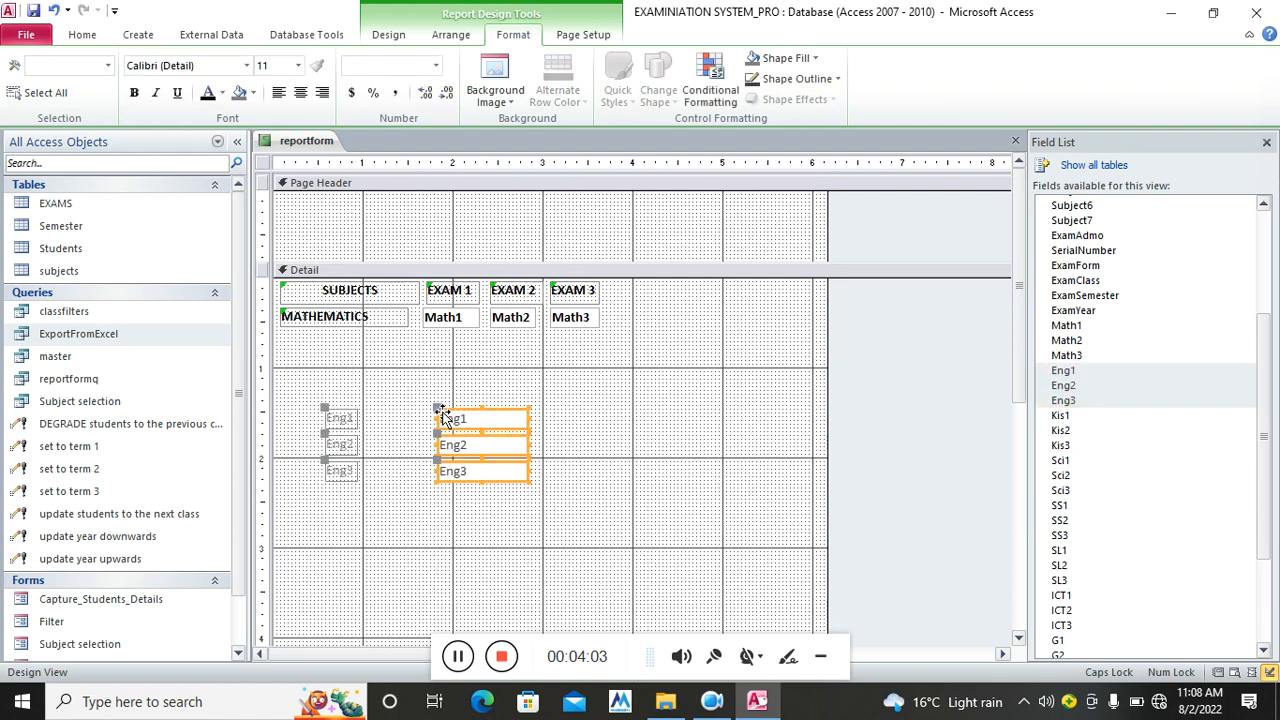
left_click(340, 418)
key("Delete")
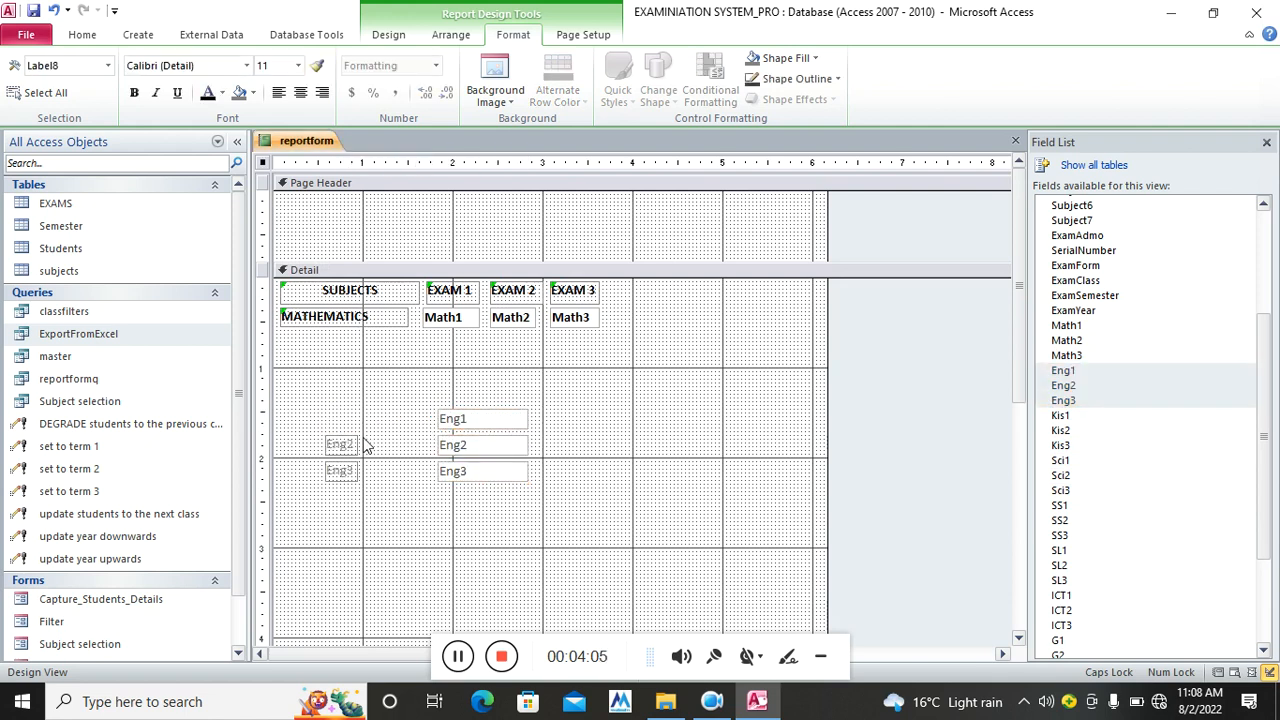
left_click(355, 446)
key("Delete")
left_click(363, 482)
left_click(353, 474)
key("Delete")
Move the Eng boxes up into a row beneath Math1–Math3
left_click_drag(471, 423, 478, 343)
left_click(513, 447)
left_click_drag(552, 434, 531, 349)
left_click(533, 448)
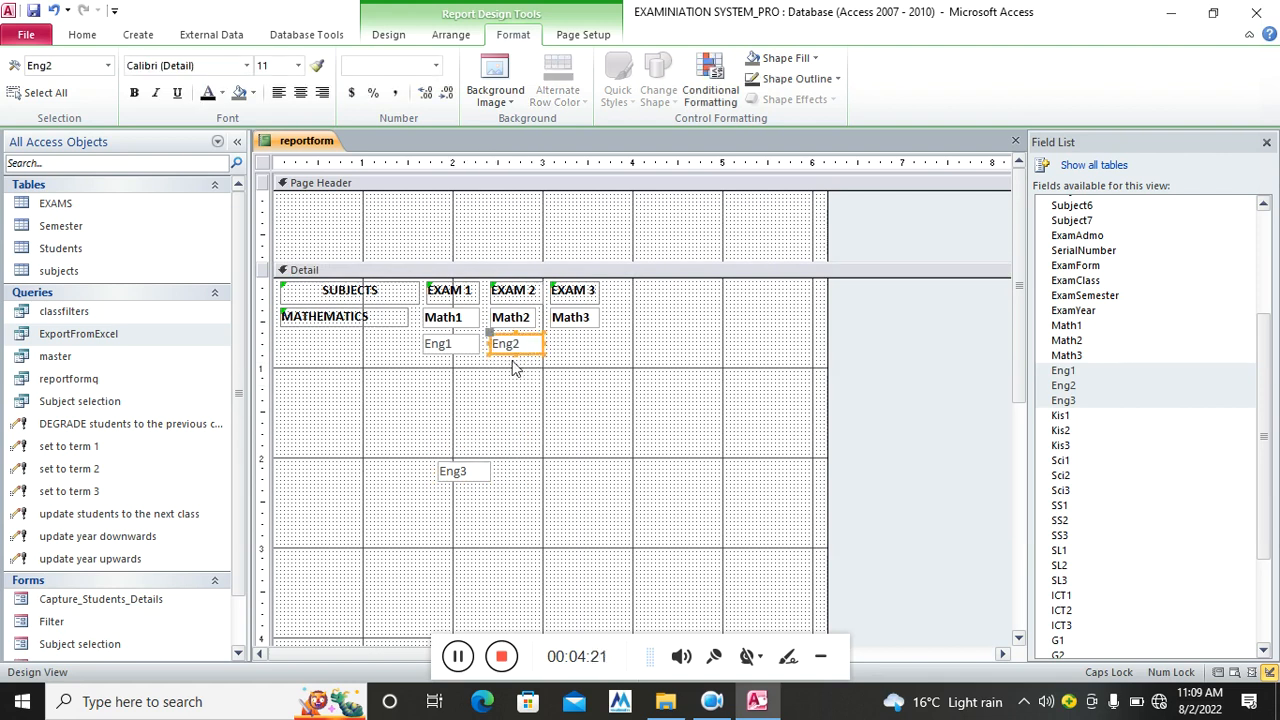
left_click_drag(466, 476, 578, 344)
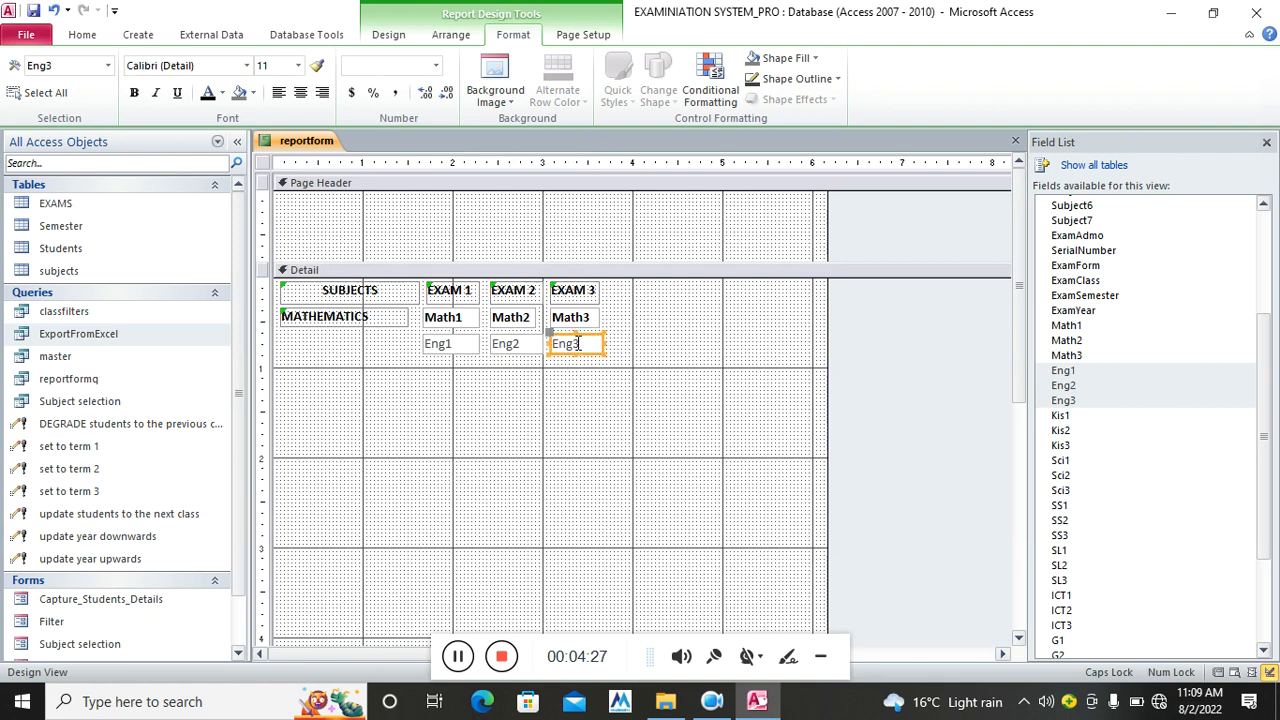
Add an ENGLISH label to the left of the Eng1–Eng3 row
left_click(390, 36)
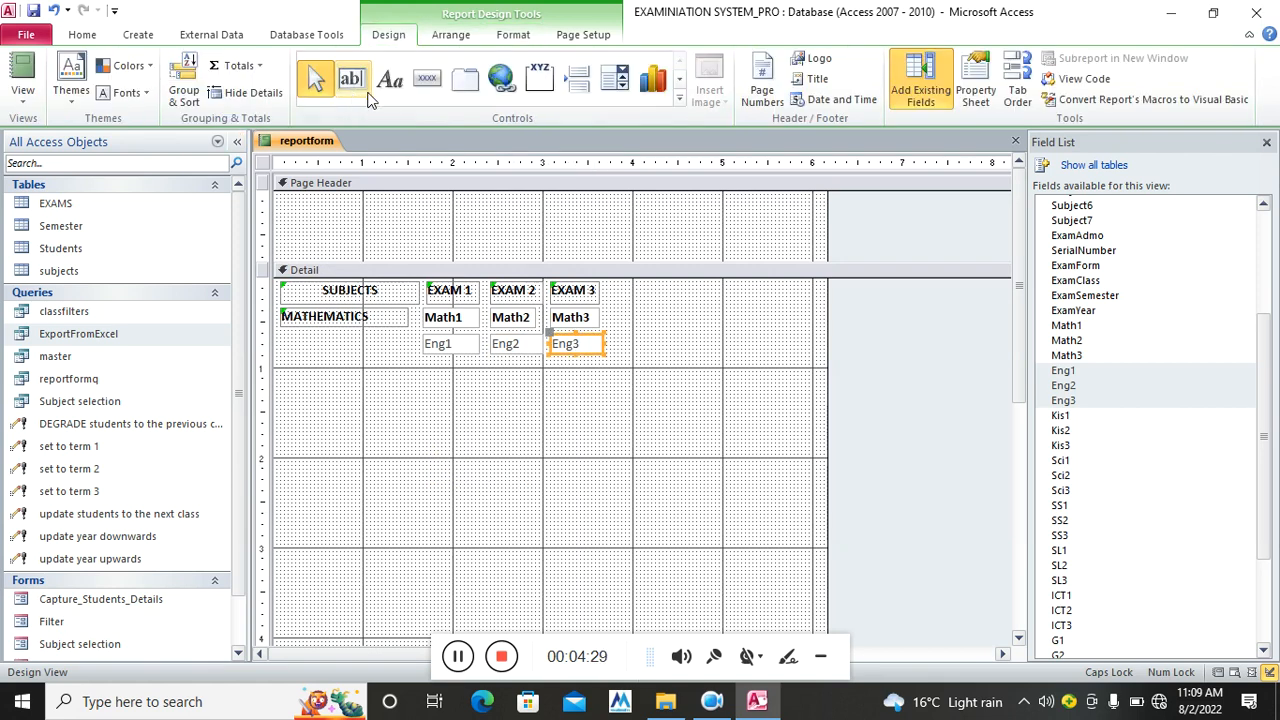
left_click(390, 80)
mouse_move(284, 331)
left_mouse_down()
mouse_move(310, 346)
mouse_move(408, 352)
left_mouse_up()
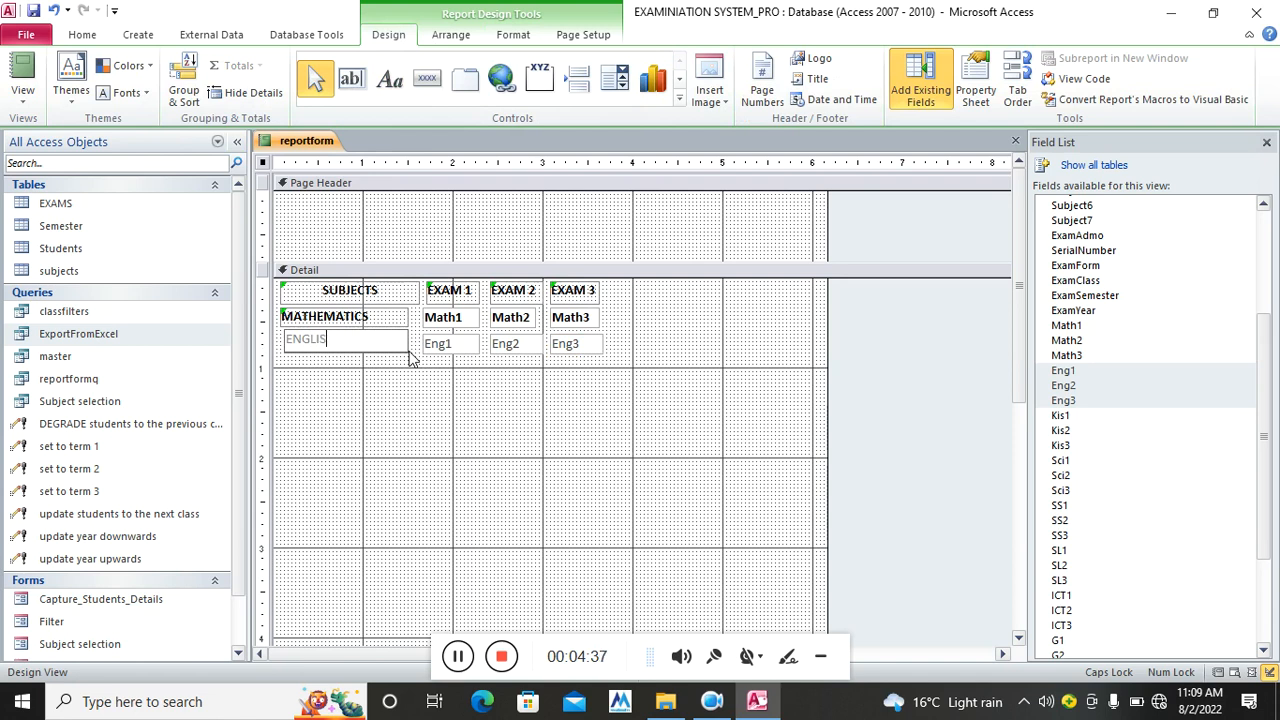
left_click(405, 400)
Make the ENGLISH label and Eng1–Eng3 boxes black and bold
left_click_drag(615, 336, 312, 350)
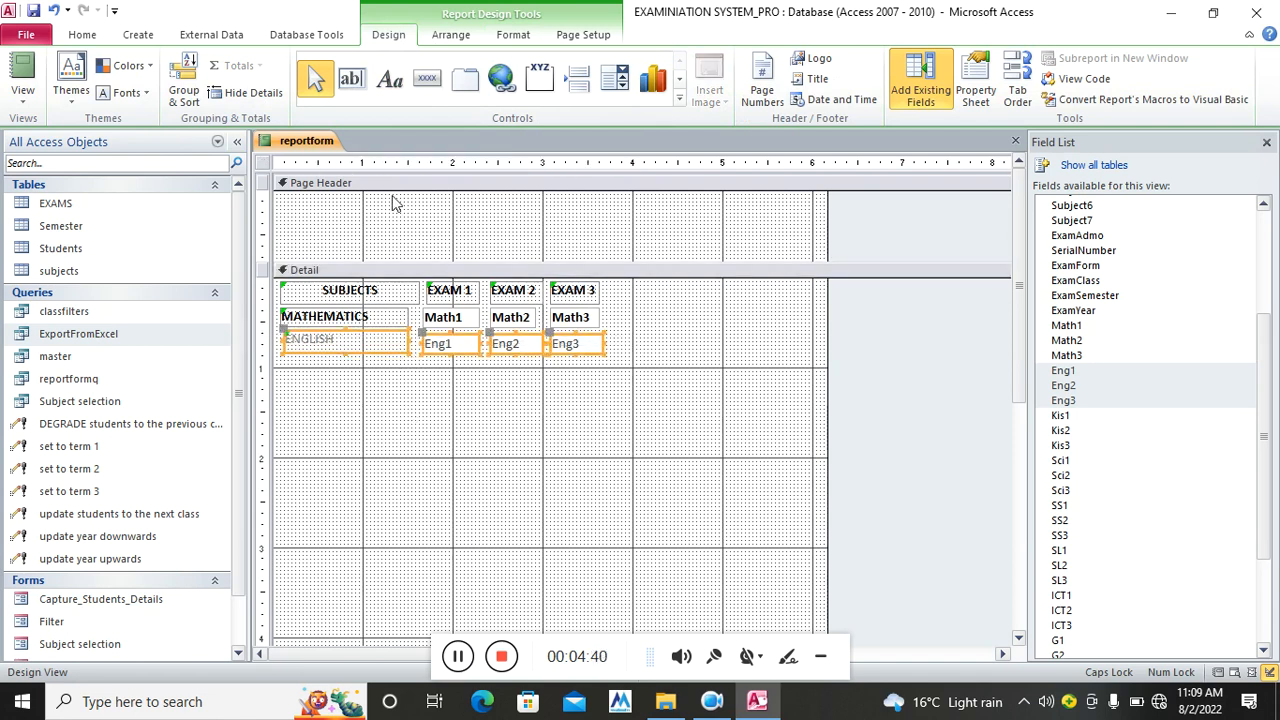
left_click(524, 34)
left_click(211, 100)
left_click(153, 95)
left_click(155, 93)
left_click(134, 93)
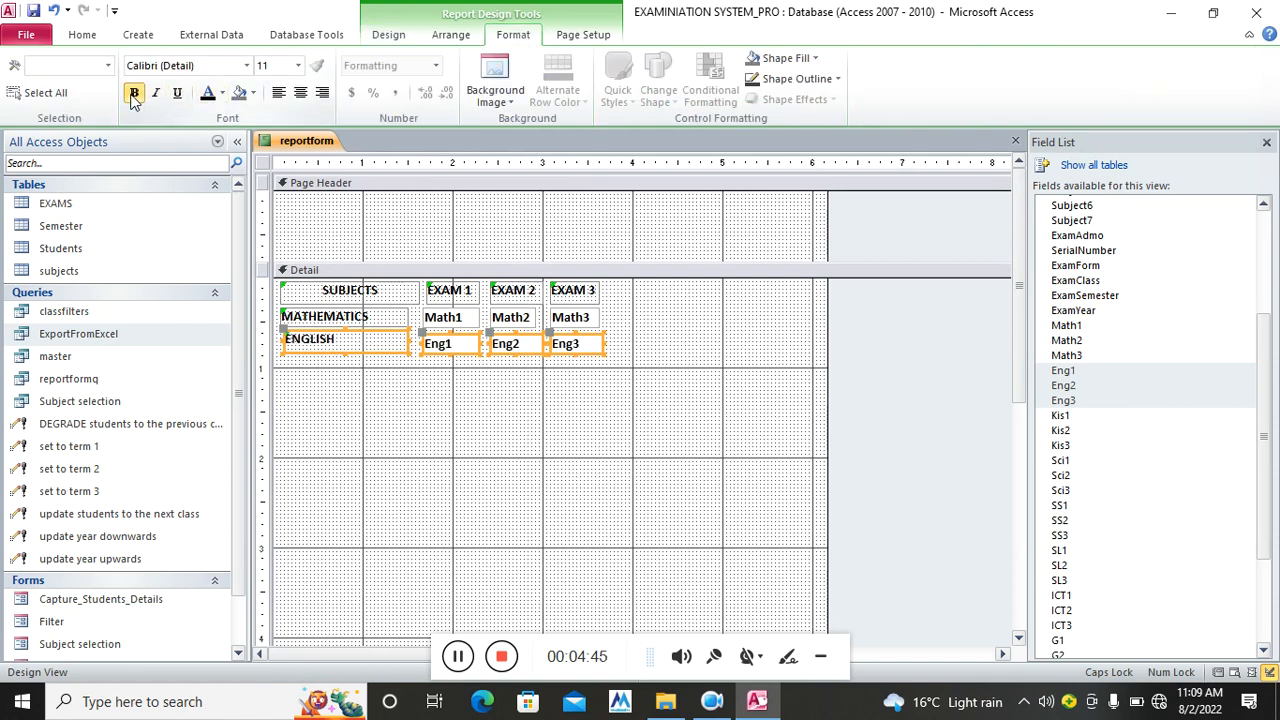
Nudge the ENGLISH label slightly to the left
left_click(460, 412)
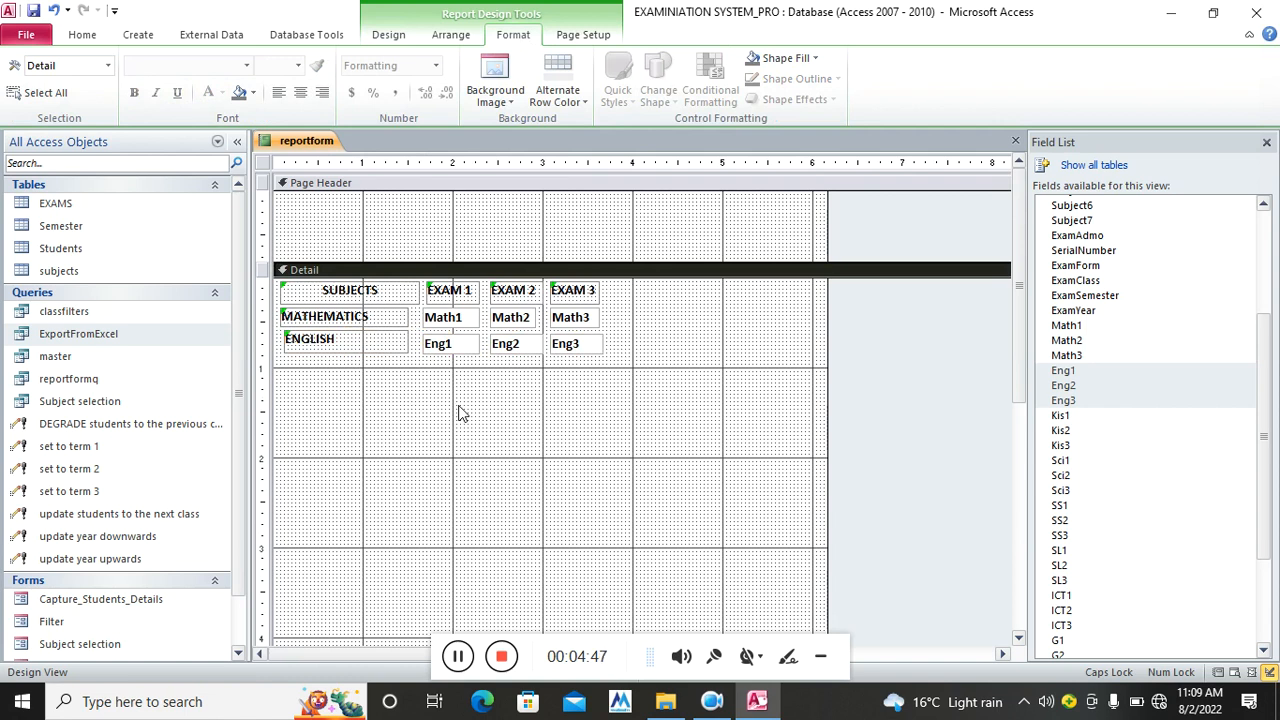
left_click(341, 352)
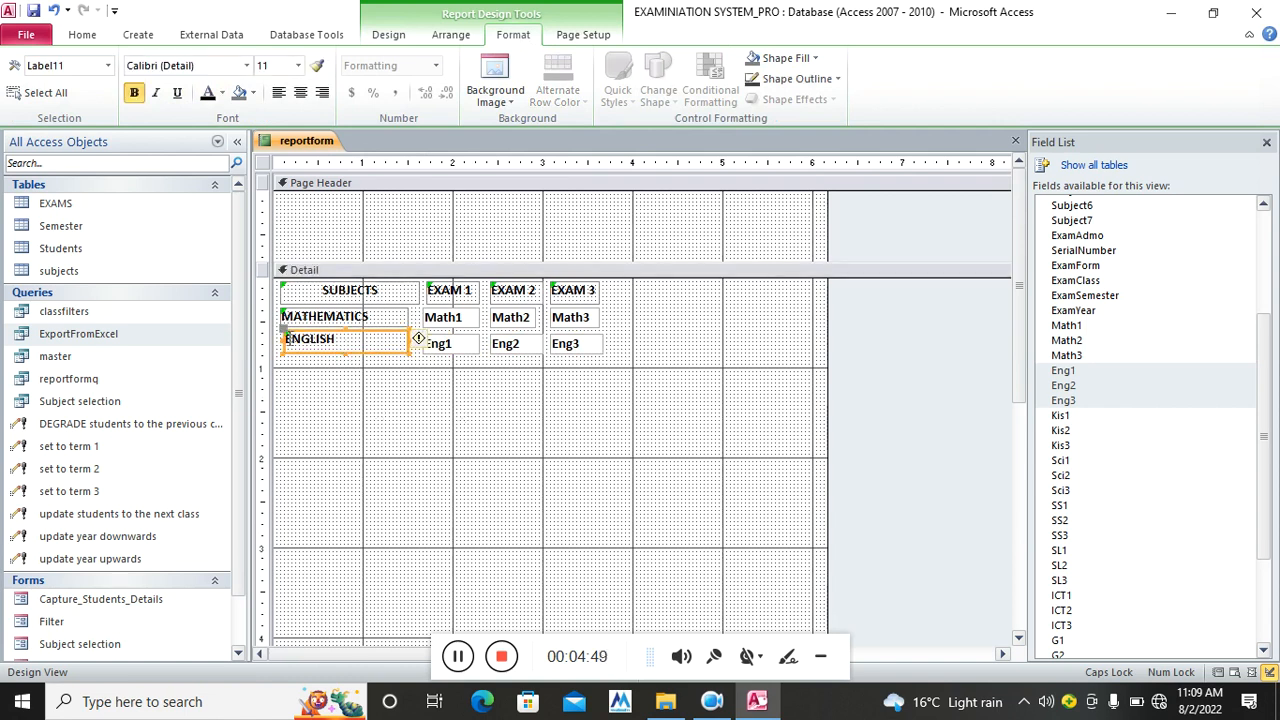
left_click(343, 366)
left_click(297, 346)
left_click_drag(280, 340, 276, 340)
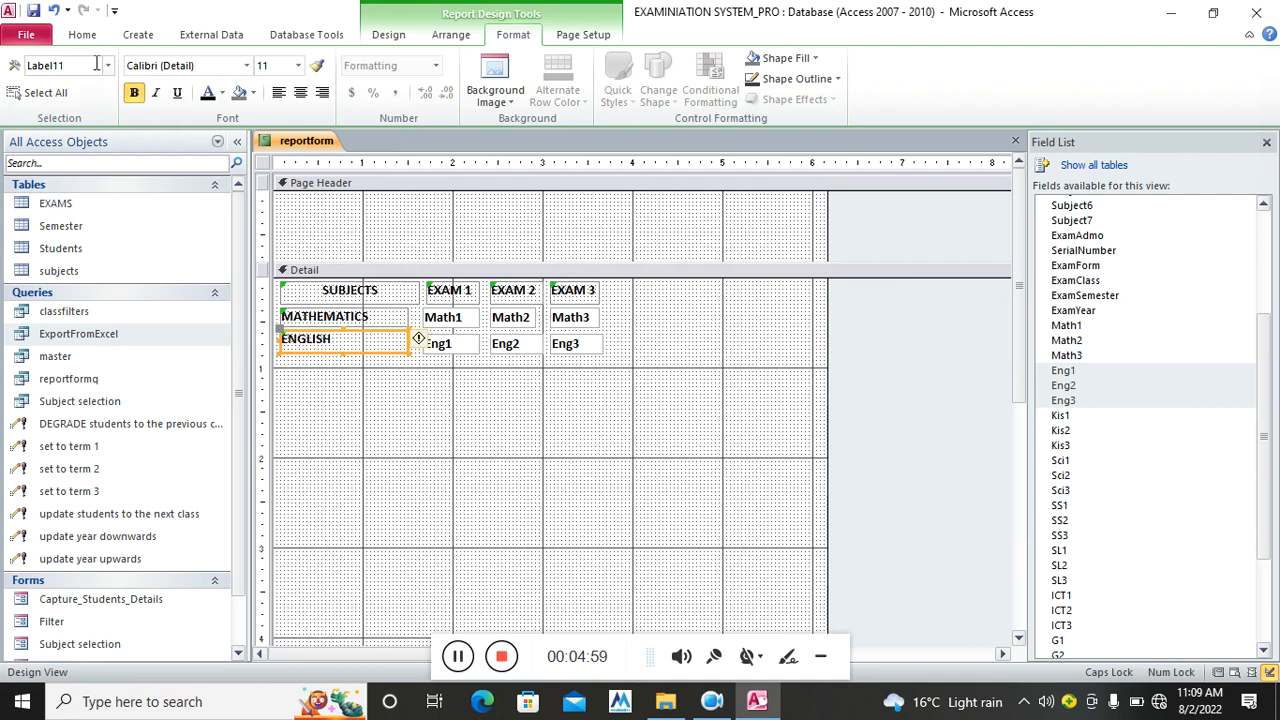
left_click(82, 34)
Preview the report, then cancel the Forms!Filter!Combo4 parameter prompt
left_click(33, 57)
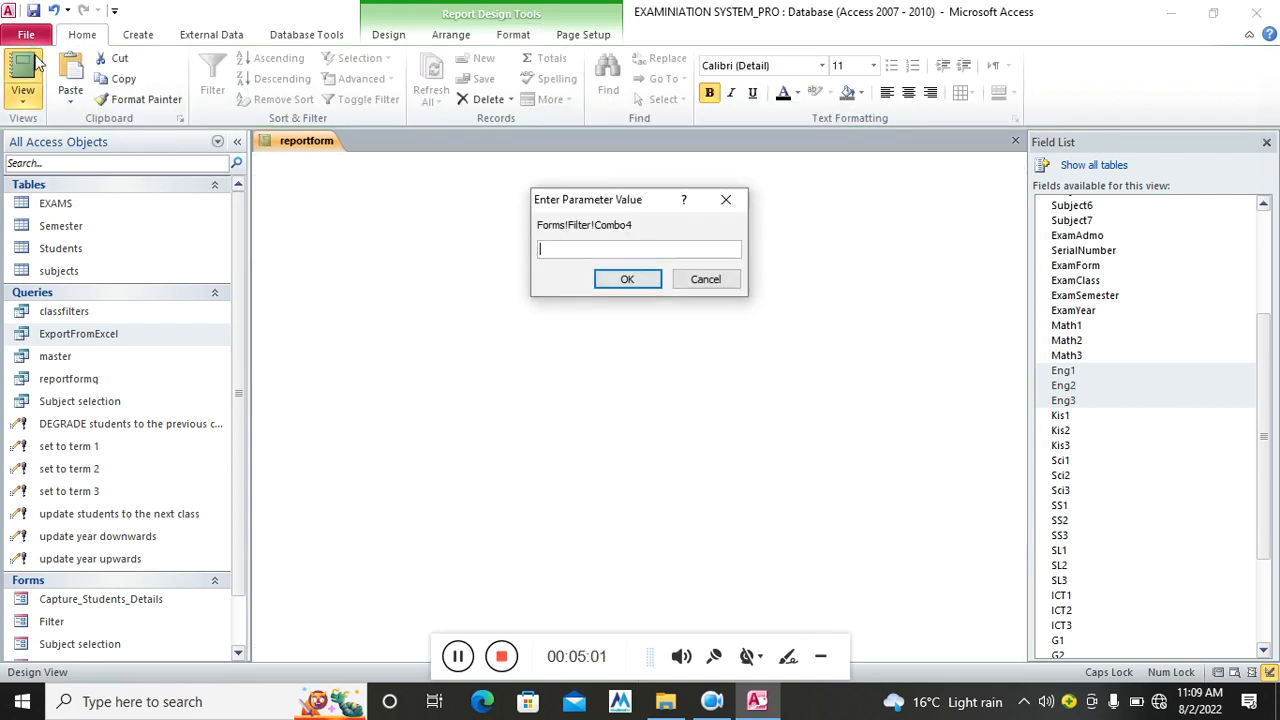
left_click(707, 280)
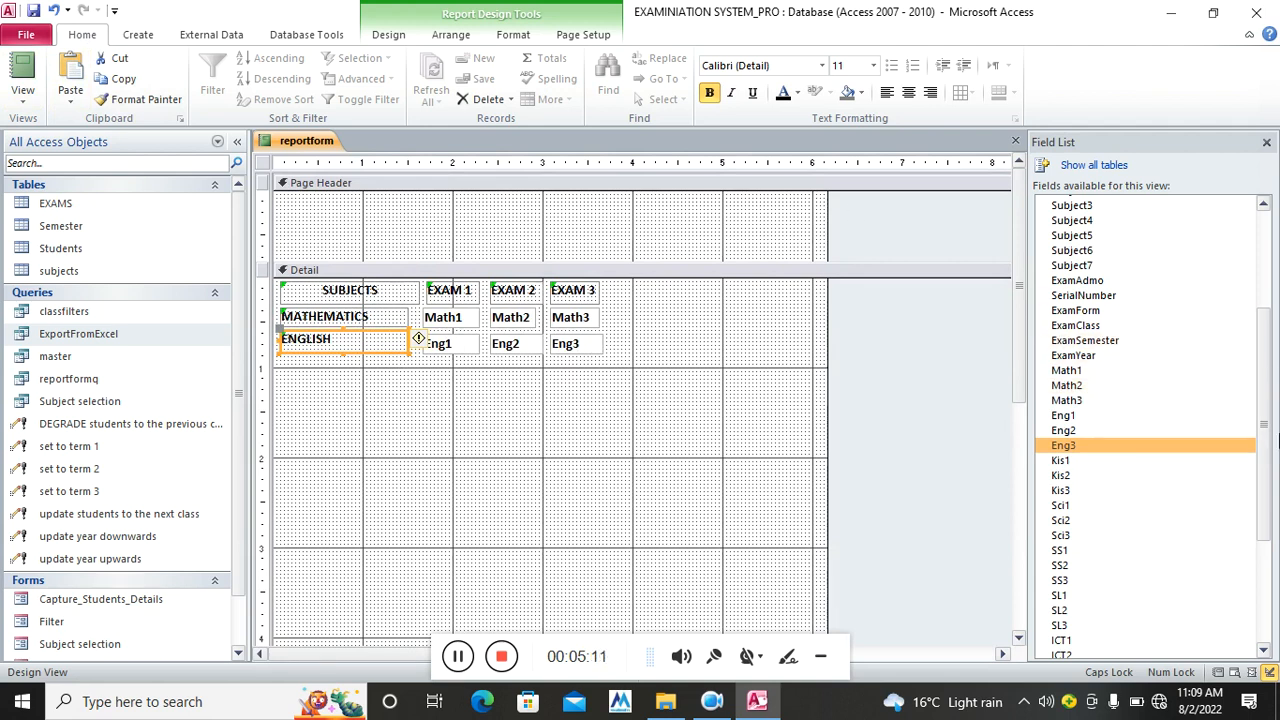
Add label-less ENGAVE and MATHAVE boxes beside the Eng3 and Math3 fields
scroll(1260, 430, "down", 5)
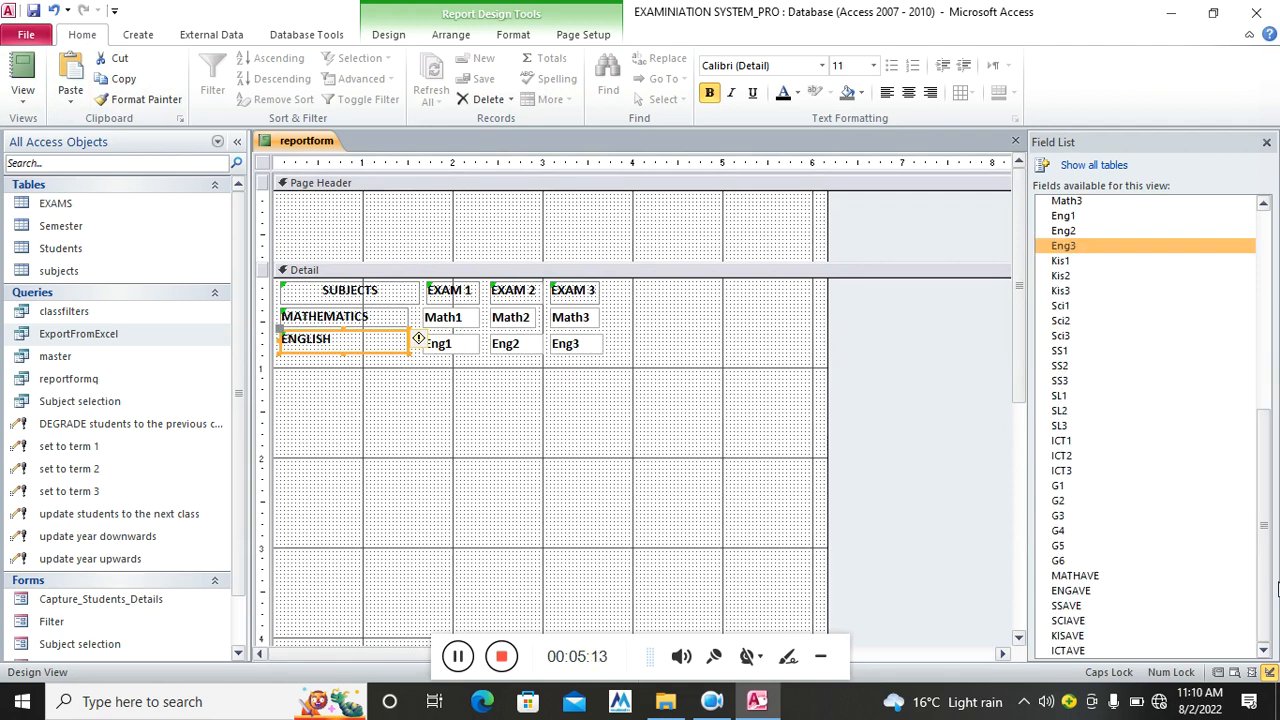
left_click_drag(1070, 590, 420, 410)
left_click(388, 428)
left_click(335, 412)
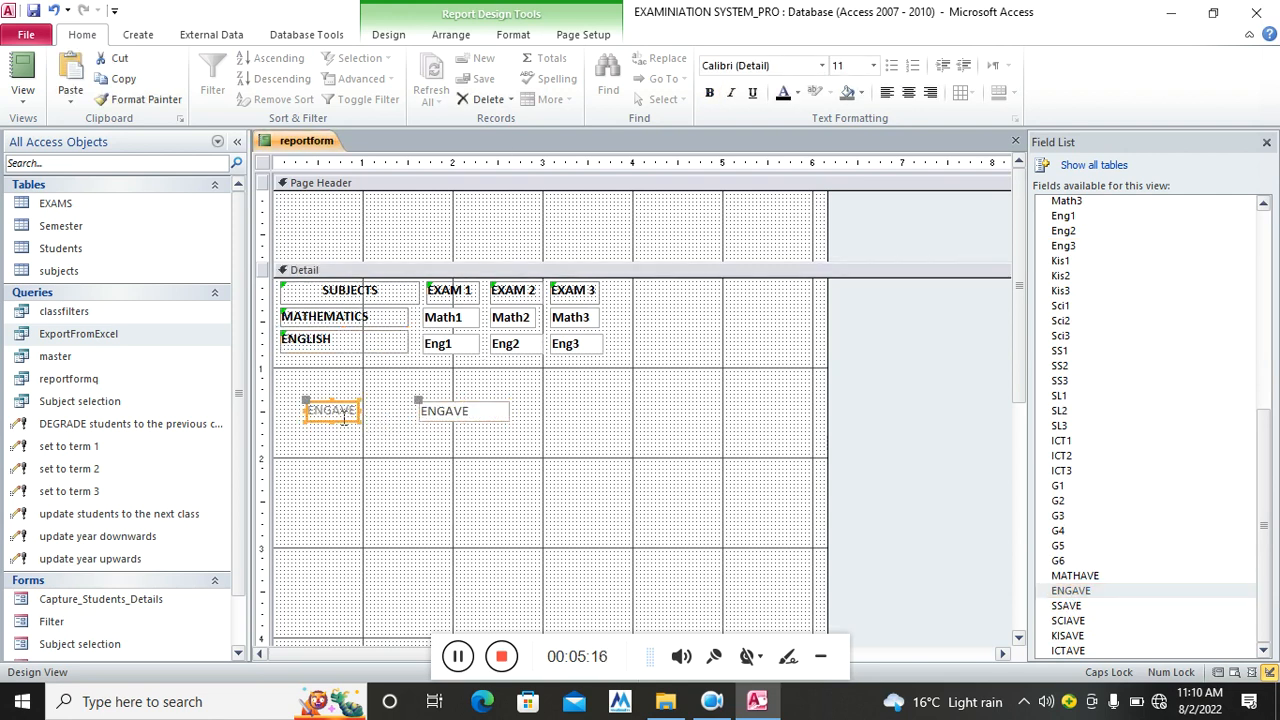
key("Delete")
left_click_drag(457, 418, 672, 344)
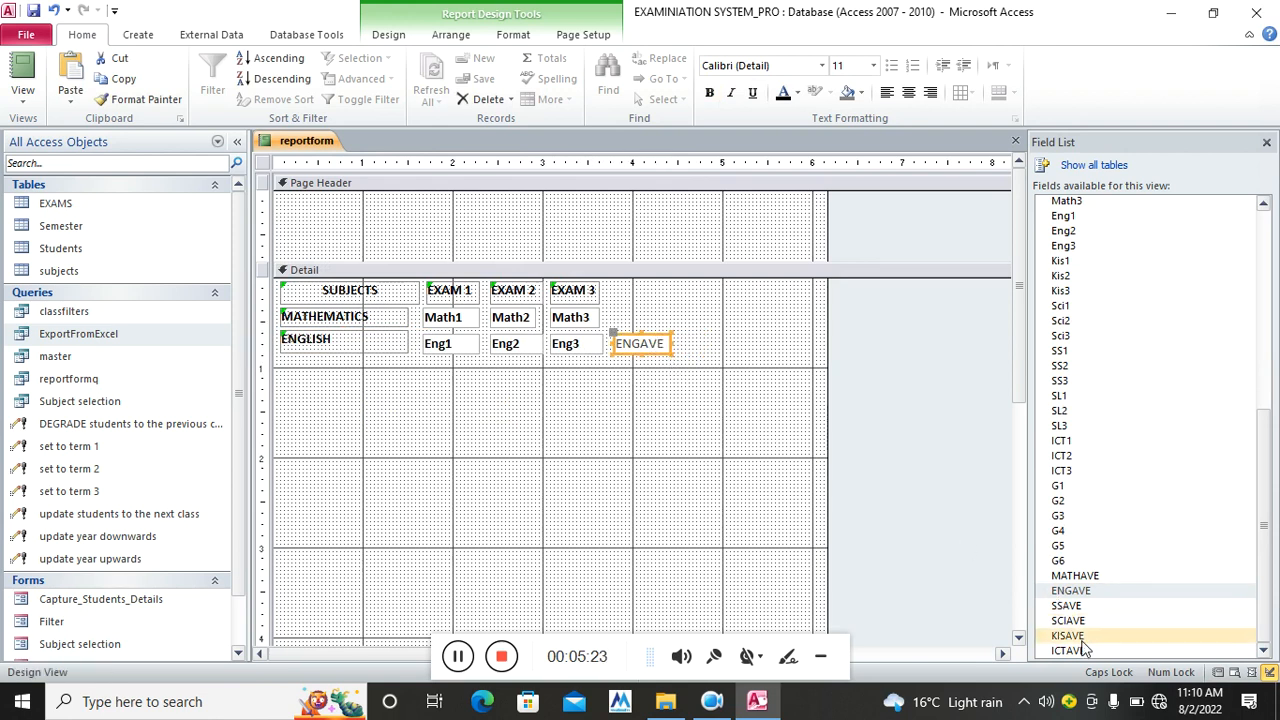
left_click_drag(1072, 577, 600, 448)
left_click(594, 451)
key("Delete")
left_click_drag(724, 446, 651, 314)
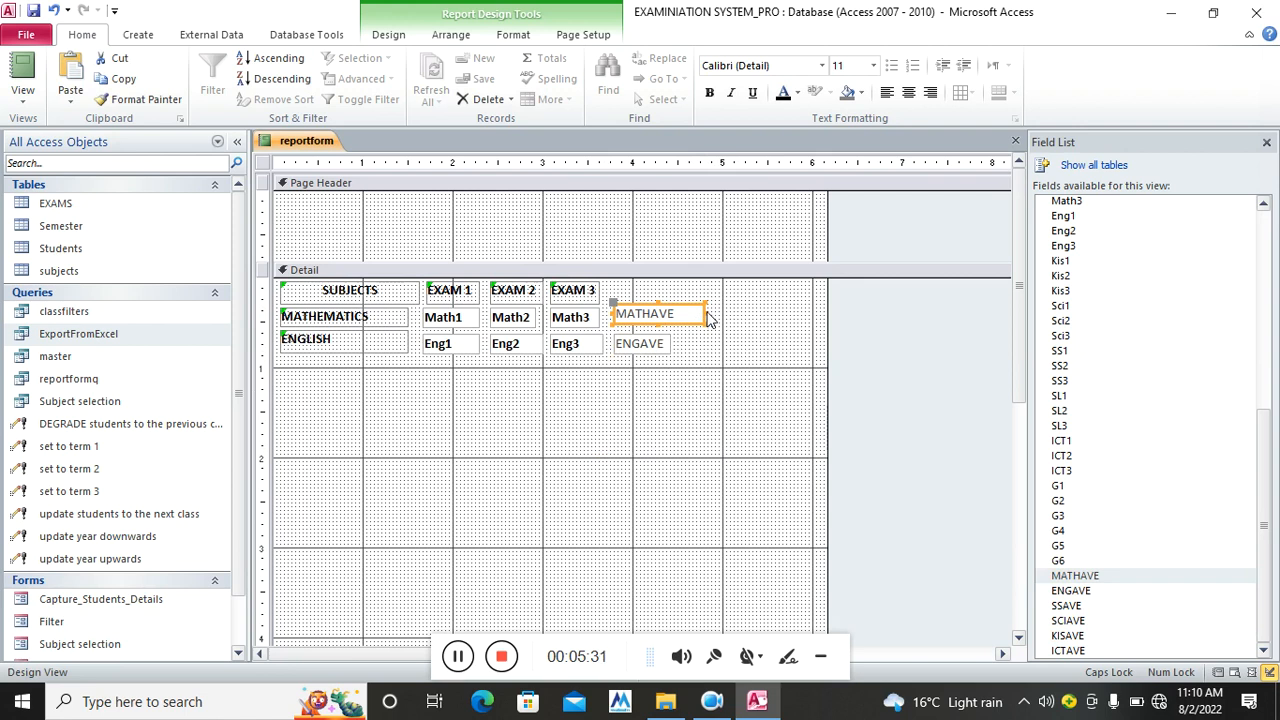
left_click_drag(701, 313, 676, 313)
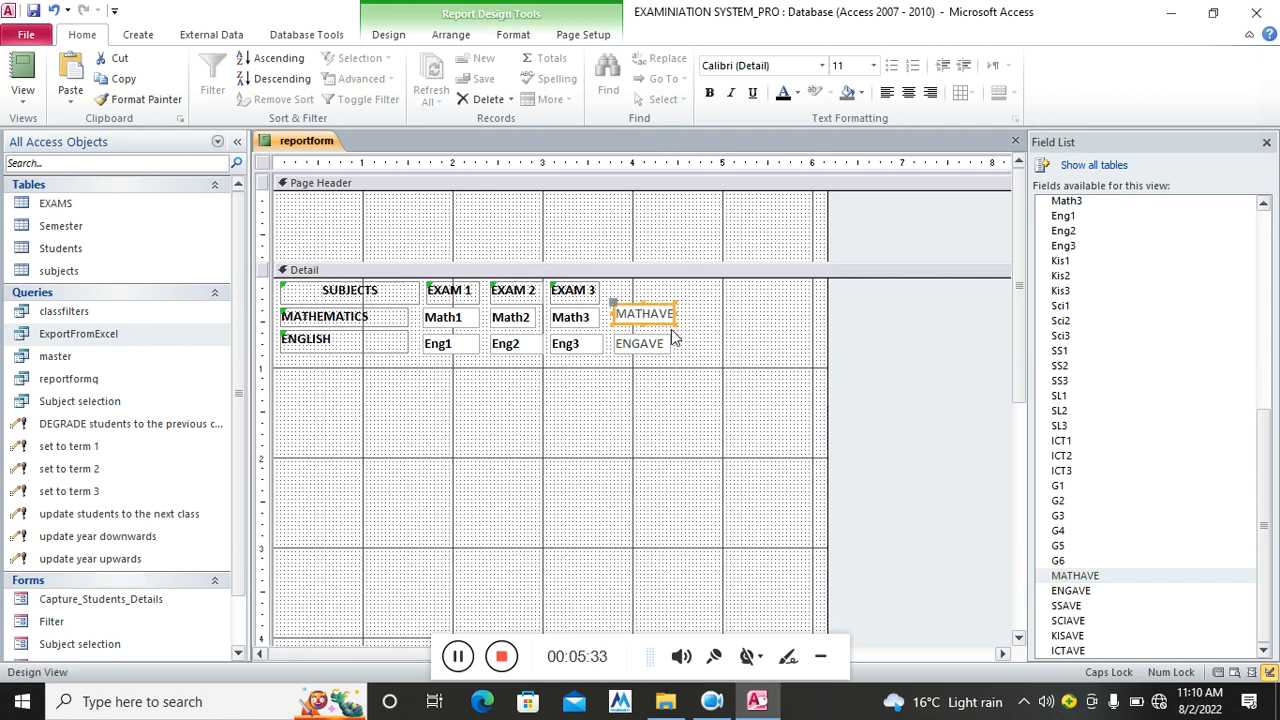
left_click(694, 348)
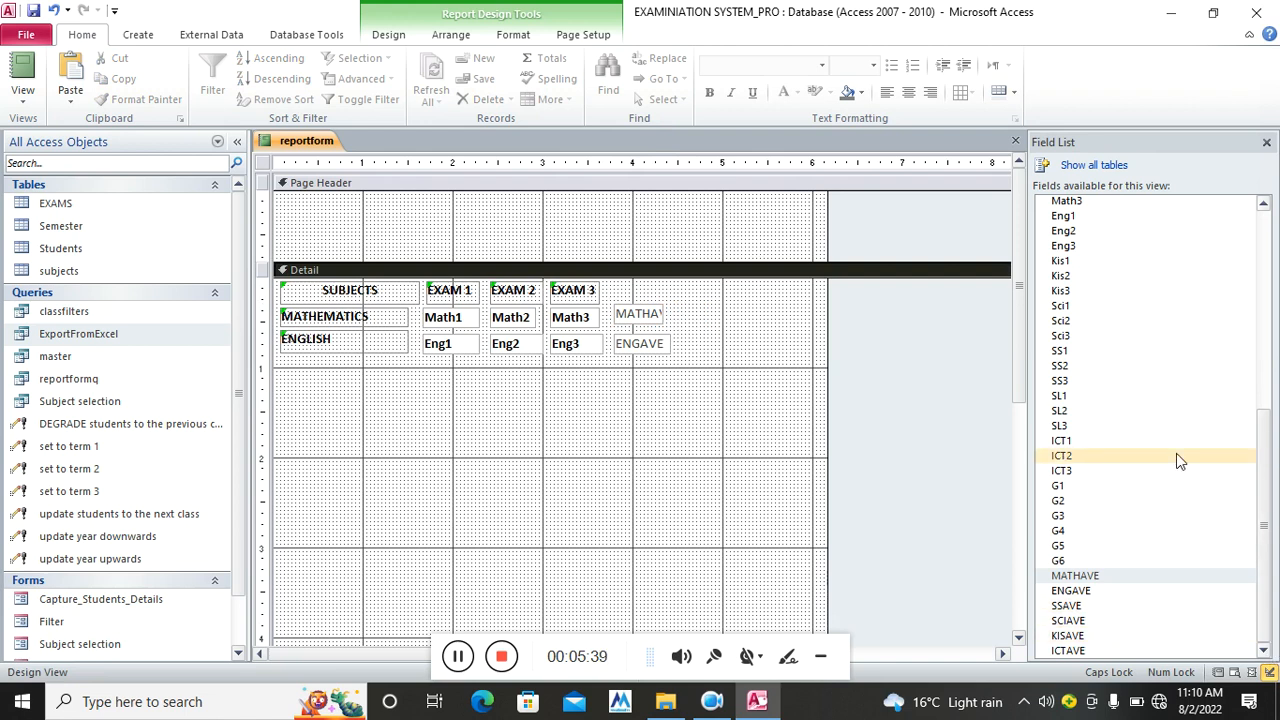
Add label-less G1 and G2 grade boxes beside the averages and make all four boxes bold
left_click_drag(1092, 485, 740, 315)
left_click(551, 466)
left_click(555, 450)
key("Delete")
left_click_drag(1060, 500, 724, 346)
left_click(588, 458)
key("Delete")
left_click_drag(798, 308, 660, 365)
left_click(709, 92)
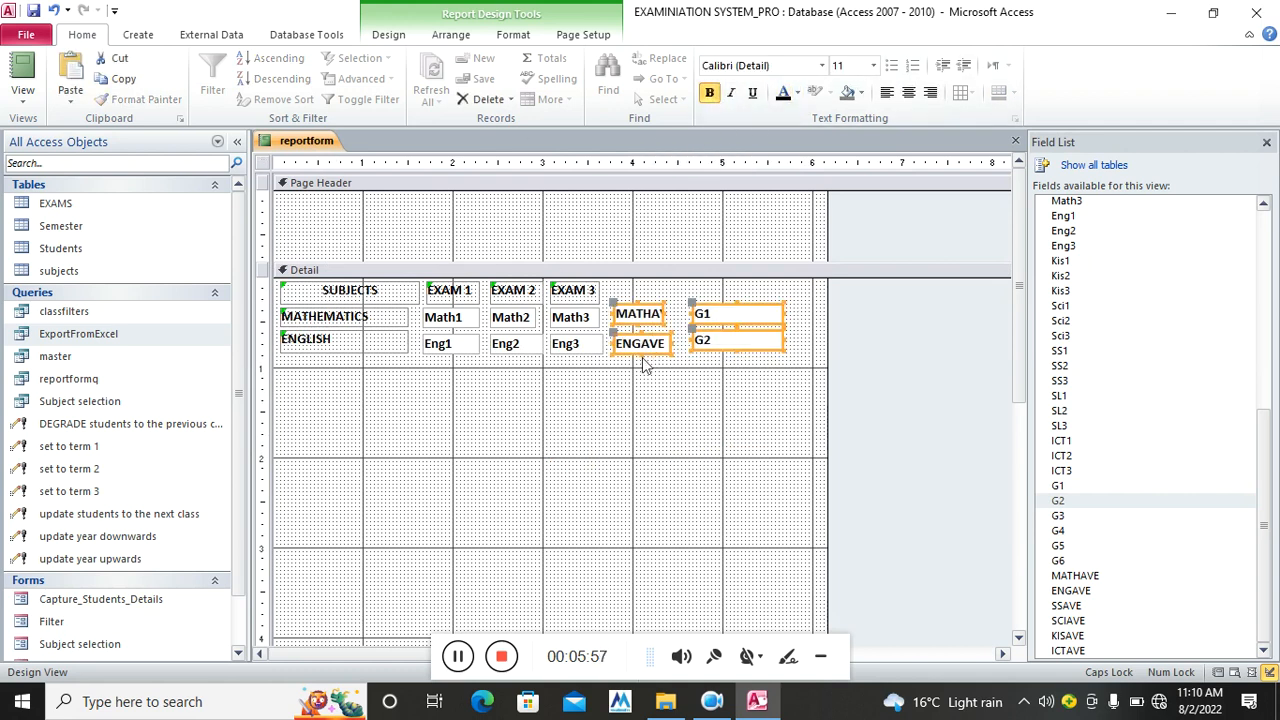
Draw AVERAGE and GRADE heading labels above the MATHAVE and G1 columns
left_click(389, 35)
left_click(655, 262)
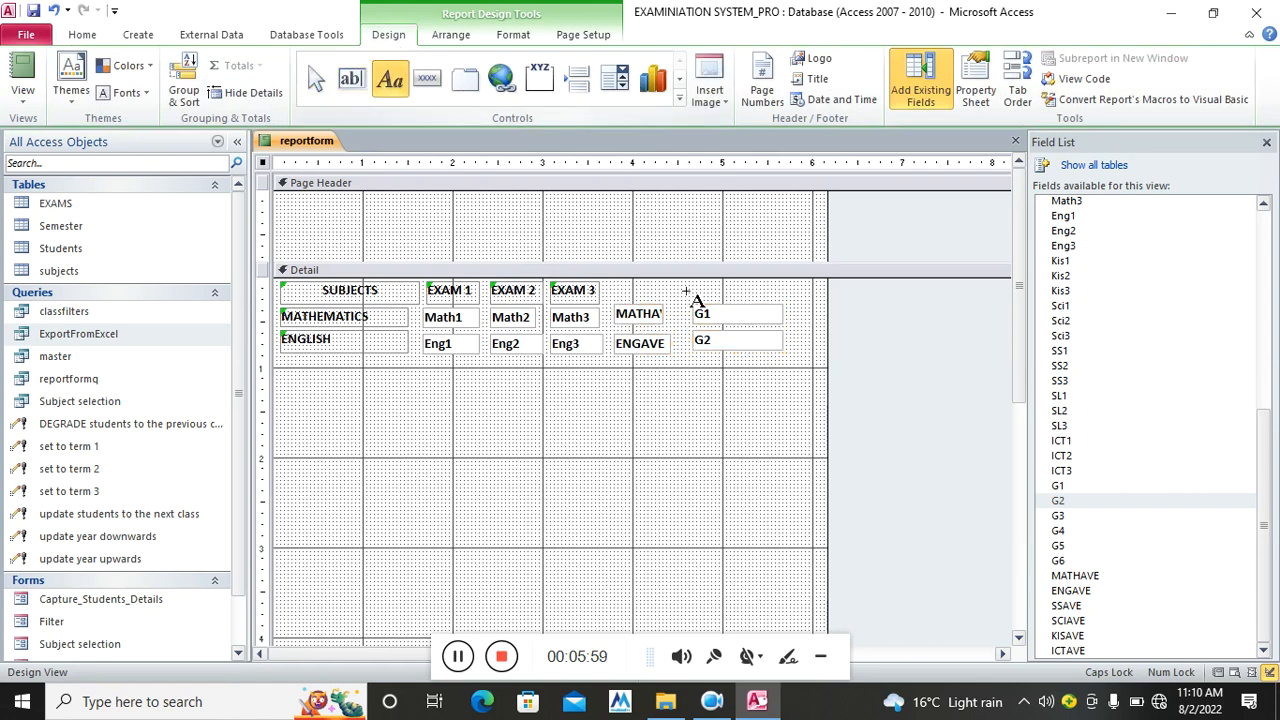
left_click_drag(610, 286, 675, 300)
type("AVERAG")
left_click(686, 392)
left_click(671, 290)
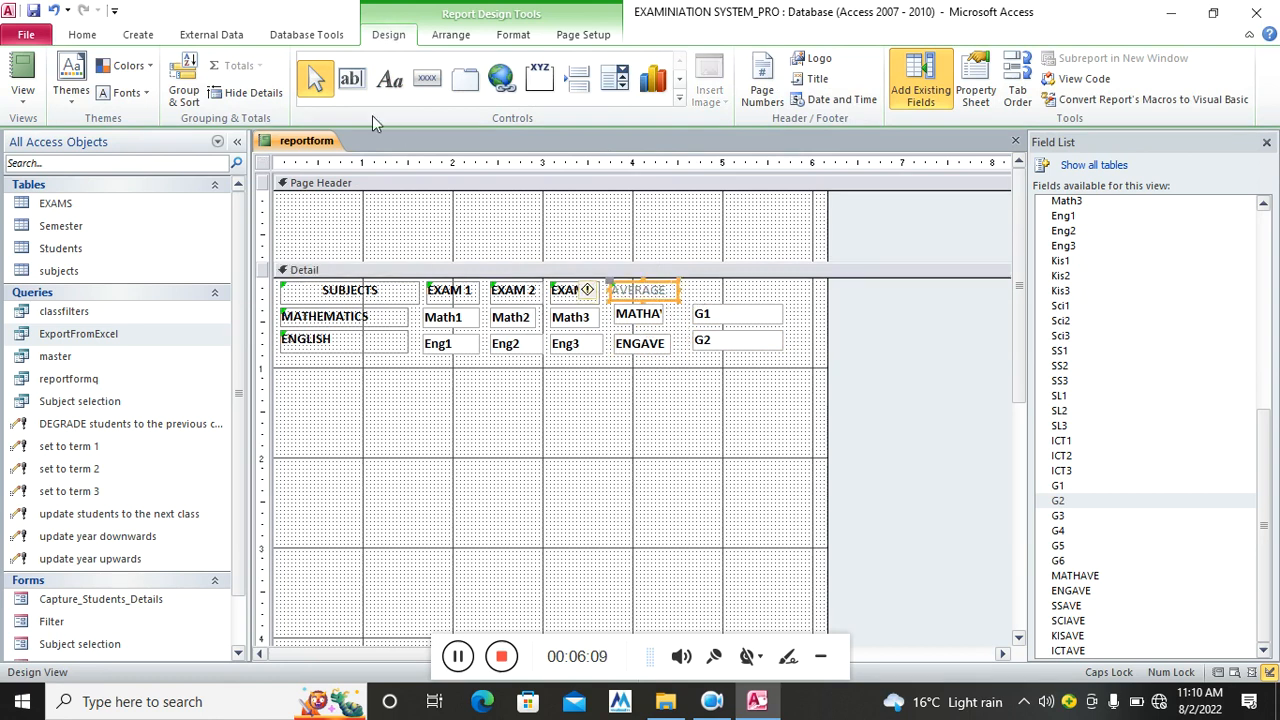
left_click(389, 79)
left_click_drag(689, 283, 779, 297)
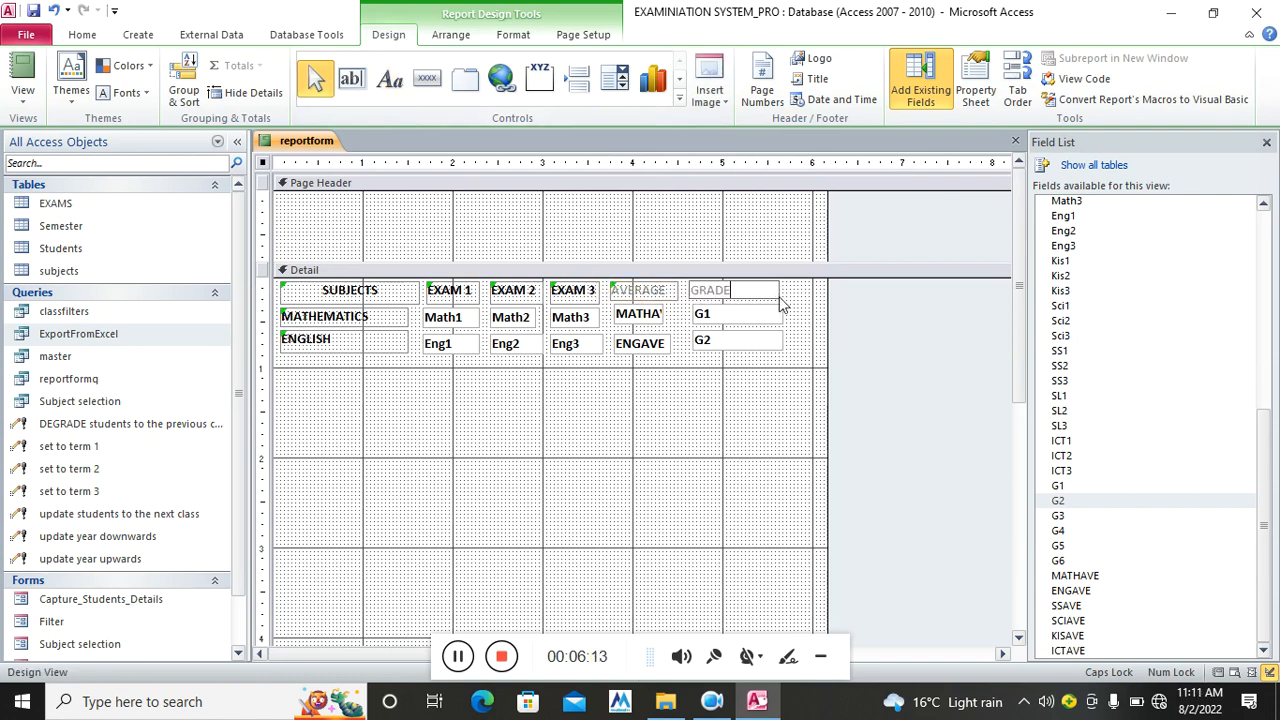
left_click(788, 297)
left_click_drag(796, 295, 648, 293)
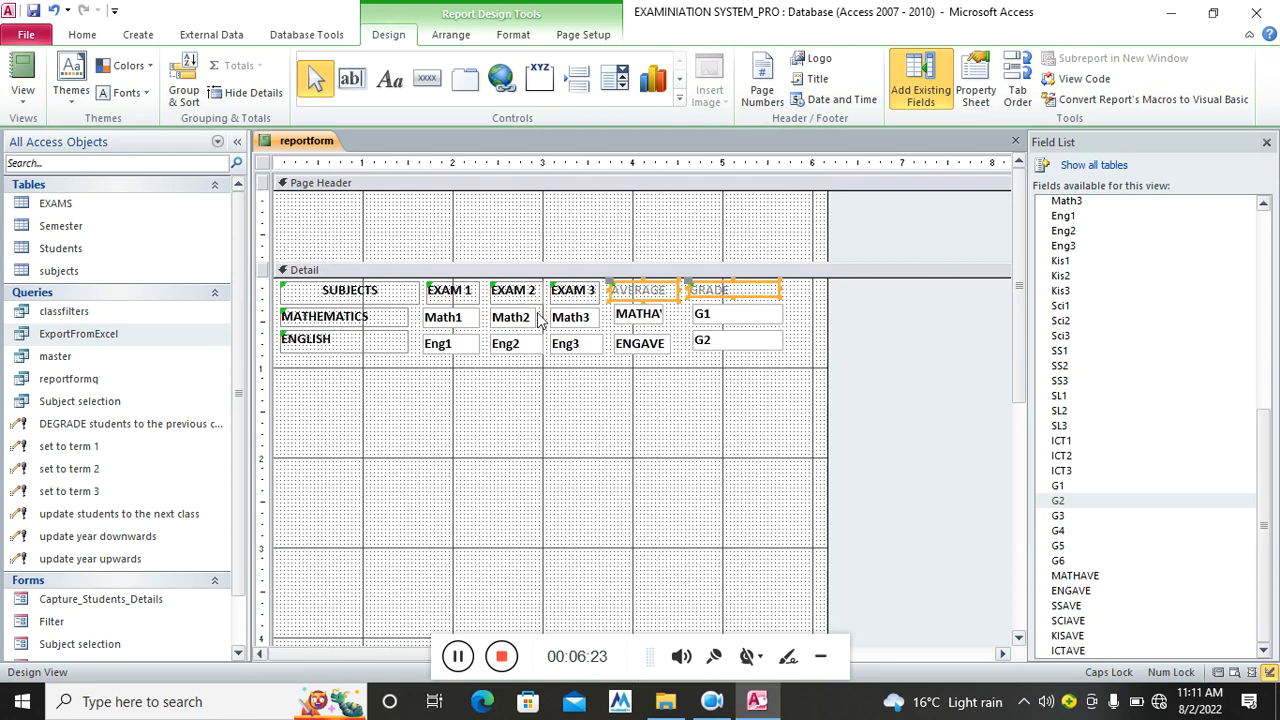
Add the SCIENCE, SOCIAL STUDIES, I.C.T and SIGN LANGUAGE rows, then choose the Line control
left_click(457, 658)
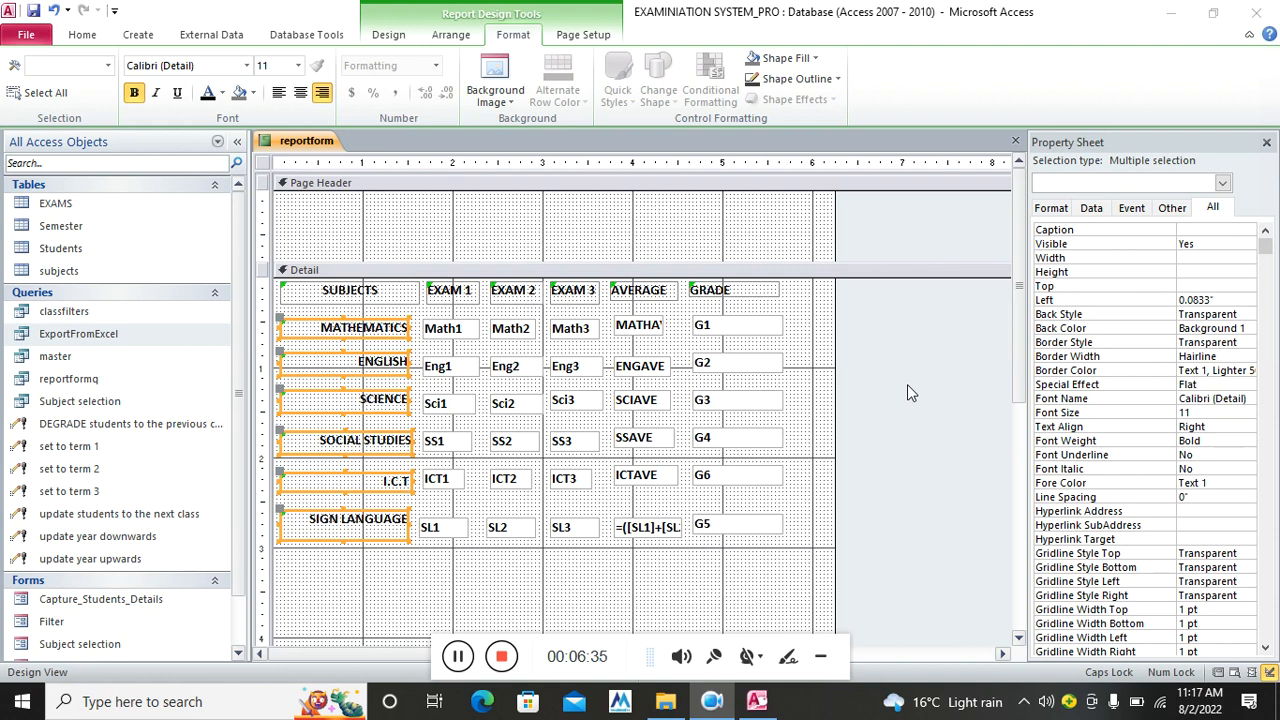
left_click(404, 36)
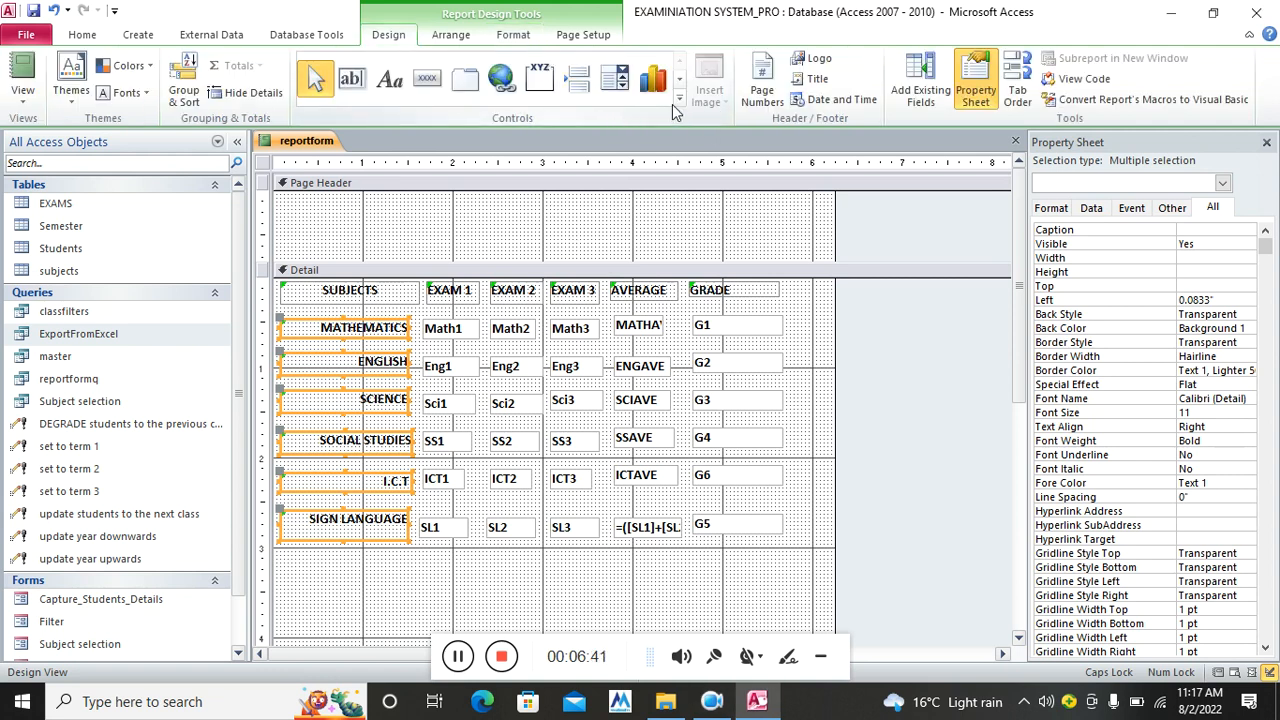
left_click(674, 102)
left_click(316, 82)
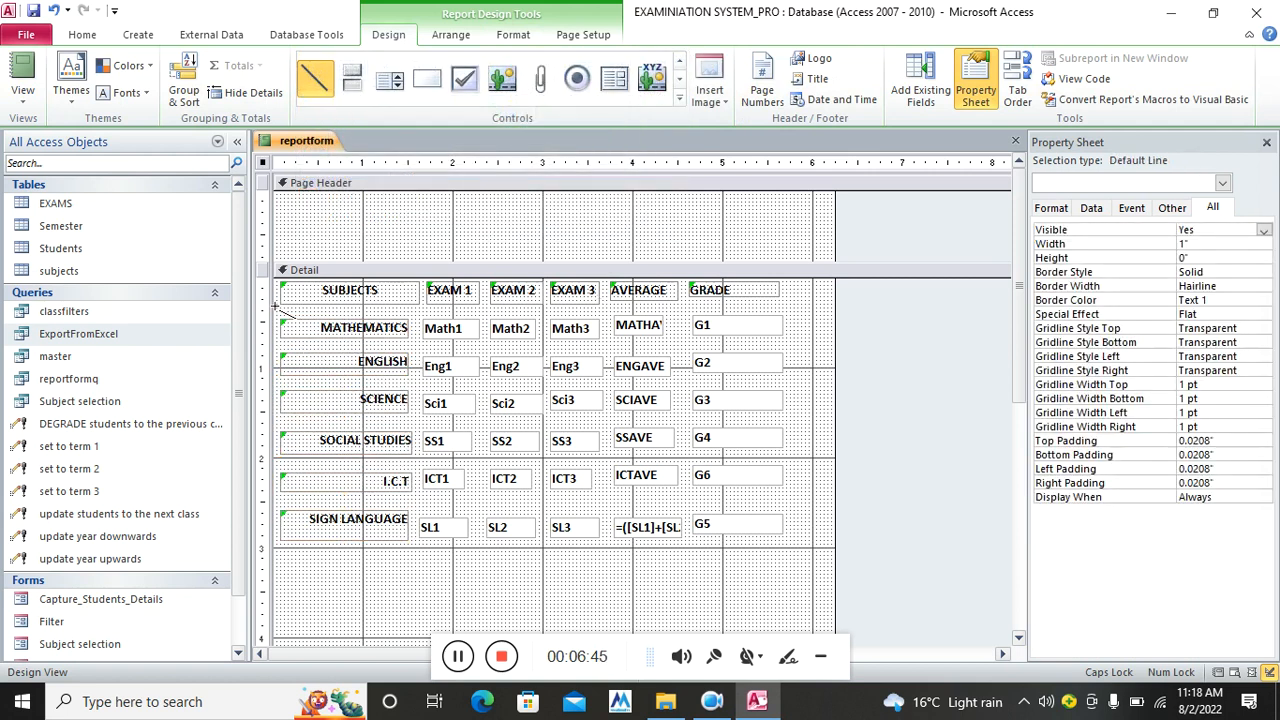
Draw a 6 pt line across the report beneath the SUBJECTS to GRADE headings
left_click_drag(277, 307, 810, 308)
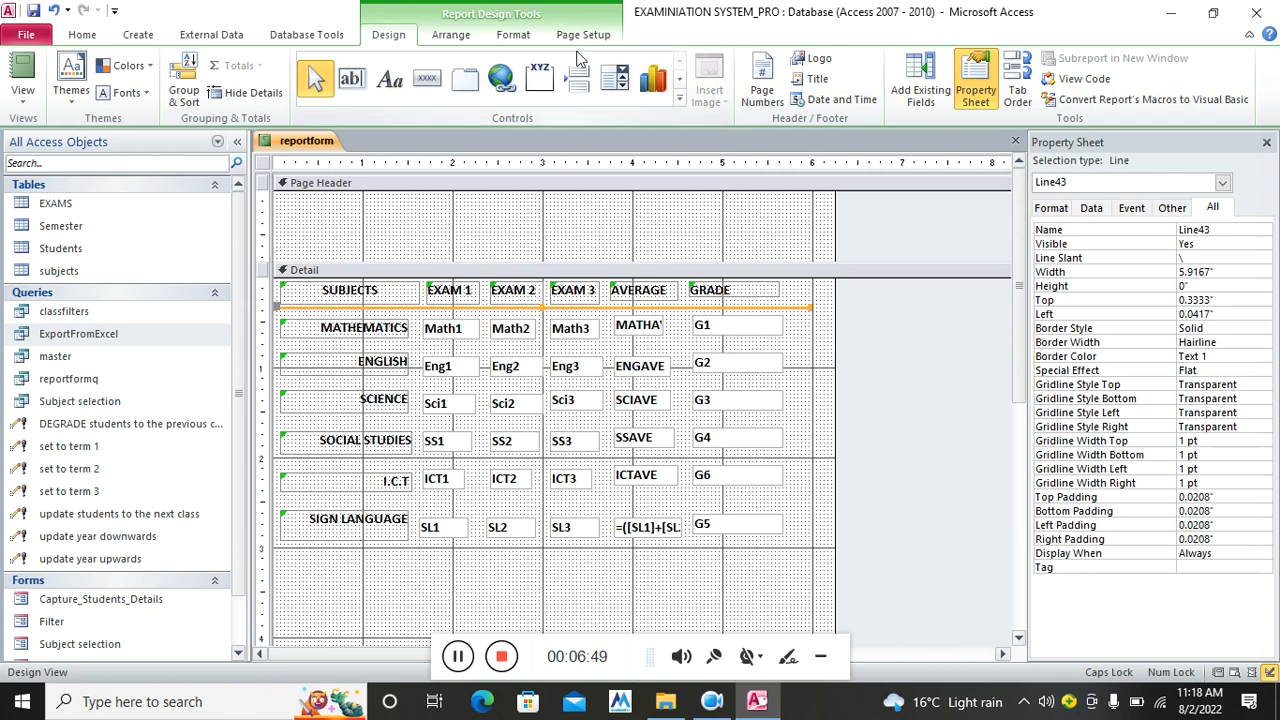
left_click(513, 34)
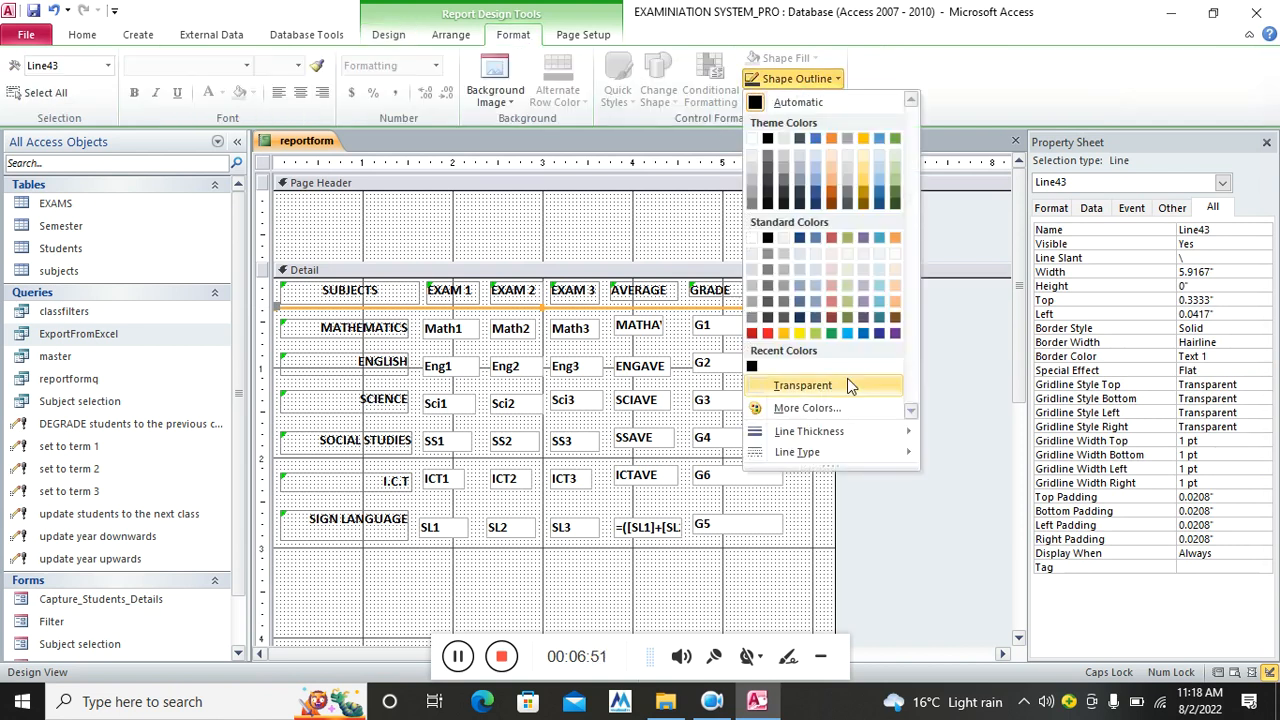
mouse_move(850, 428)
left_click(942, 495)
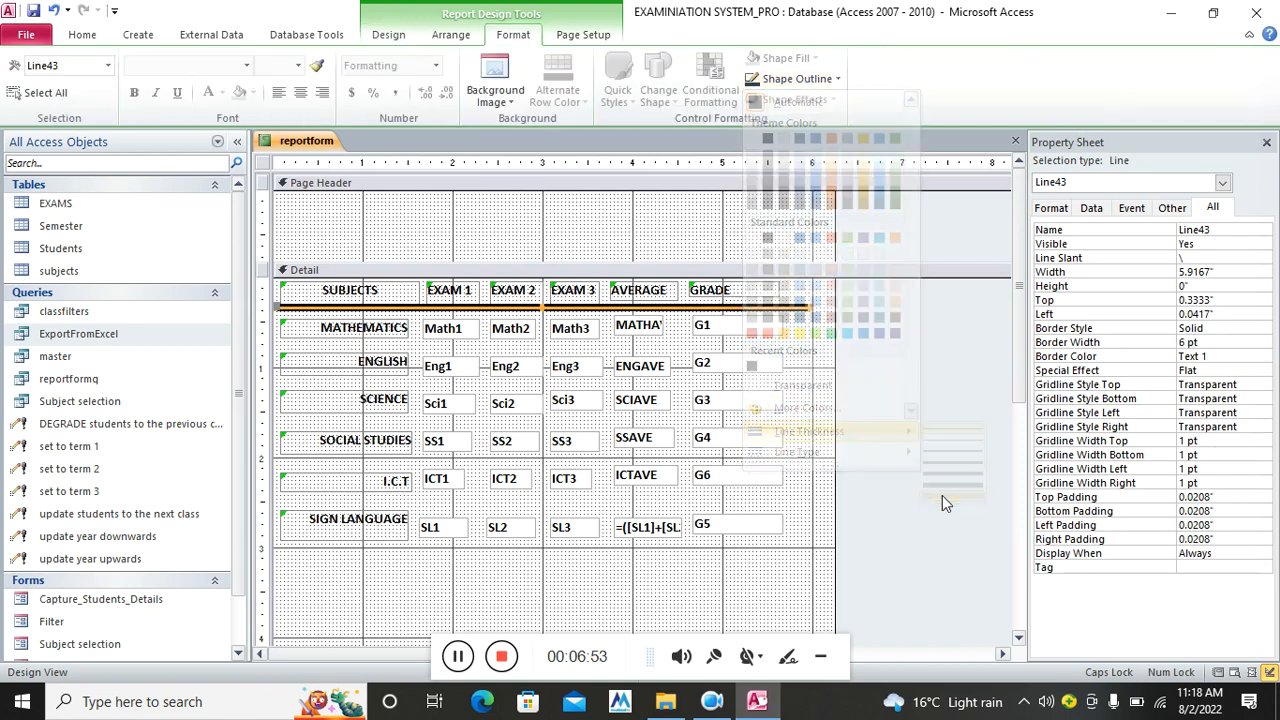
left_click(775, 555)
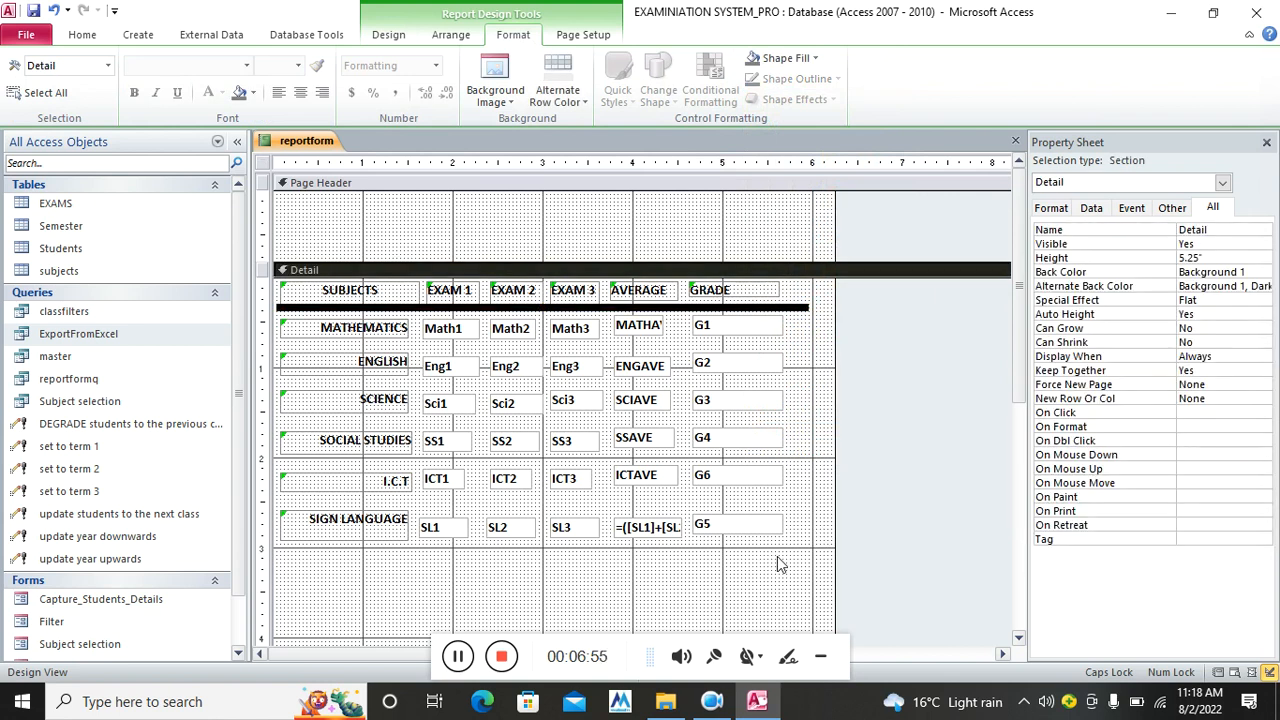
Set all column headings to font size 14 and size them to fit their text
left_click_drag(805, 284, 316, 312)
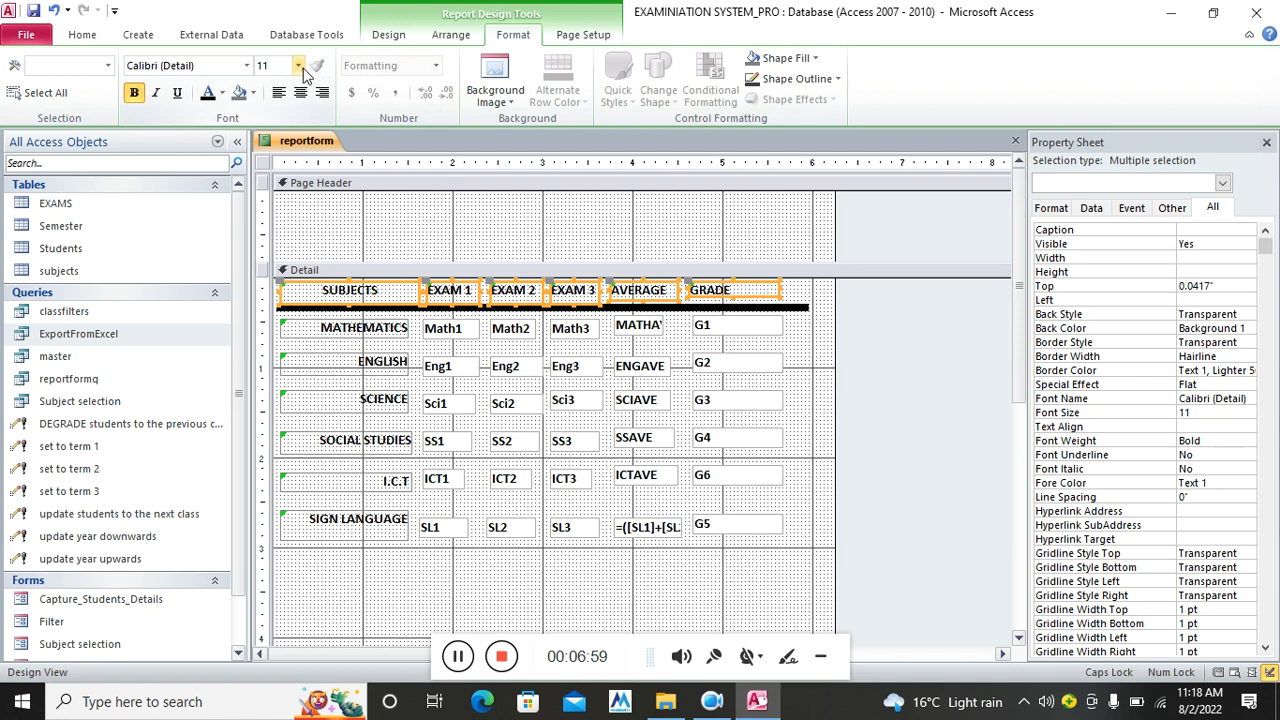
left_click(298, 65)
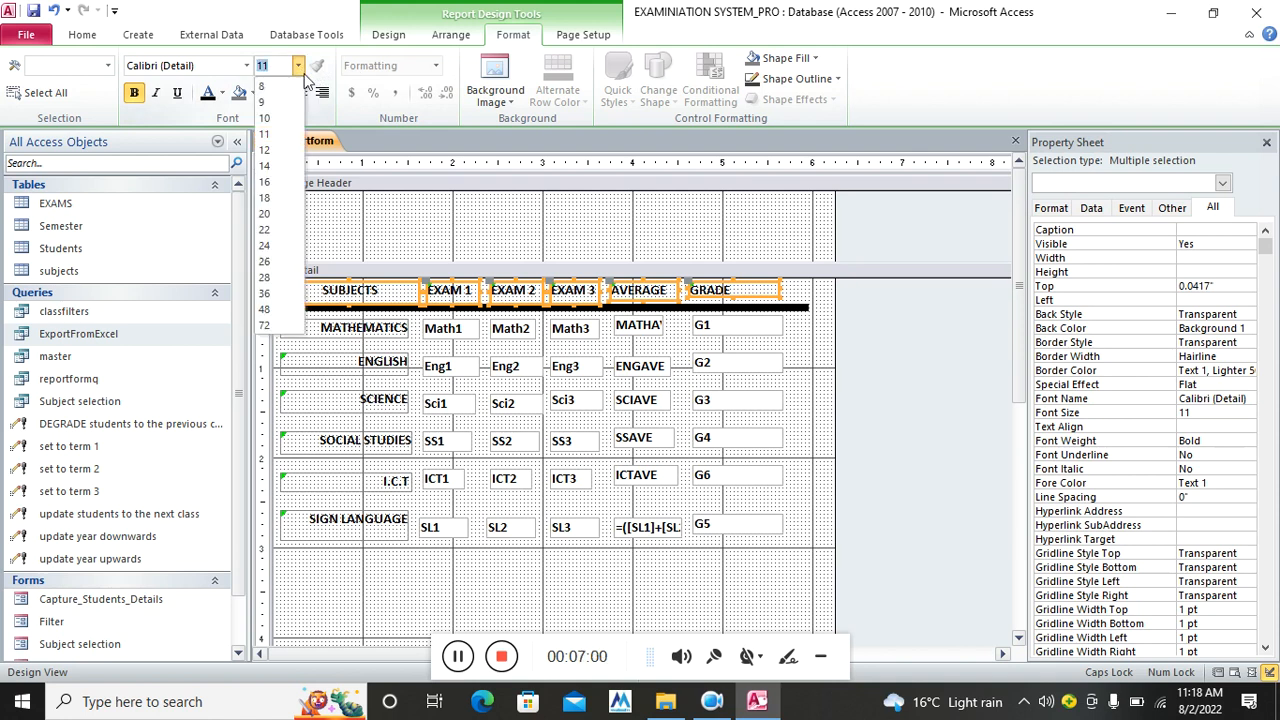
left_click(283, 165)
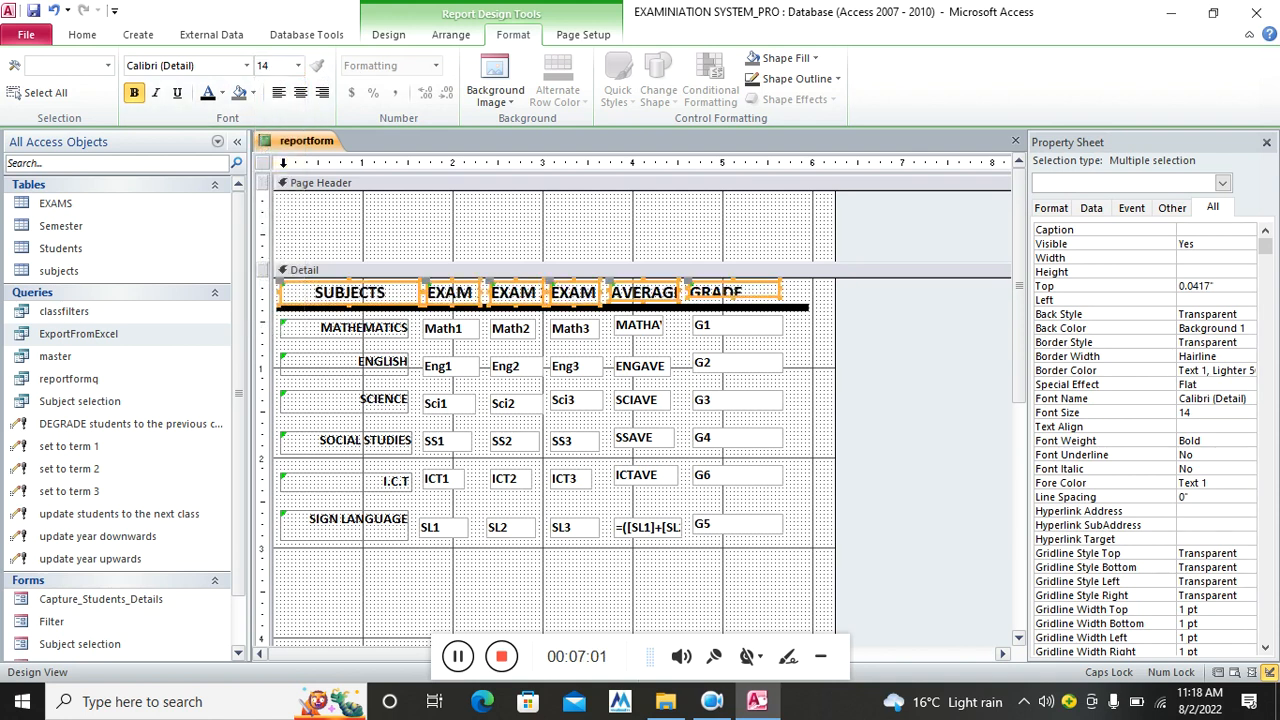
double_click(785, 306)
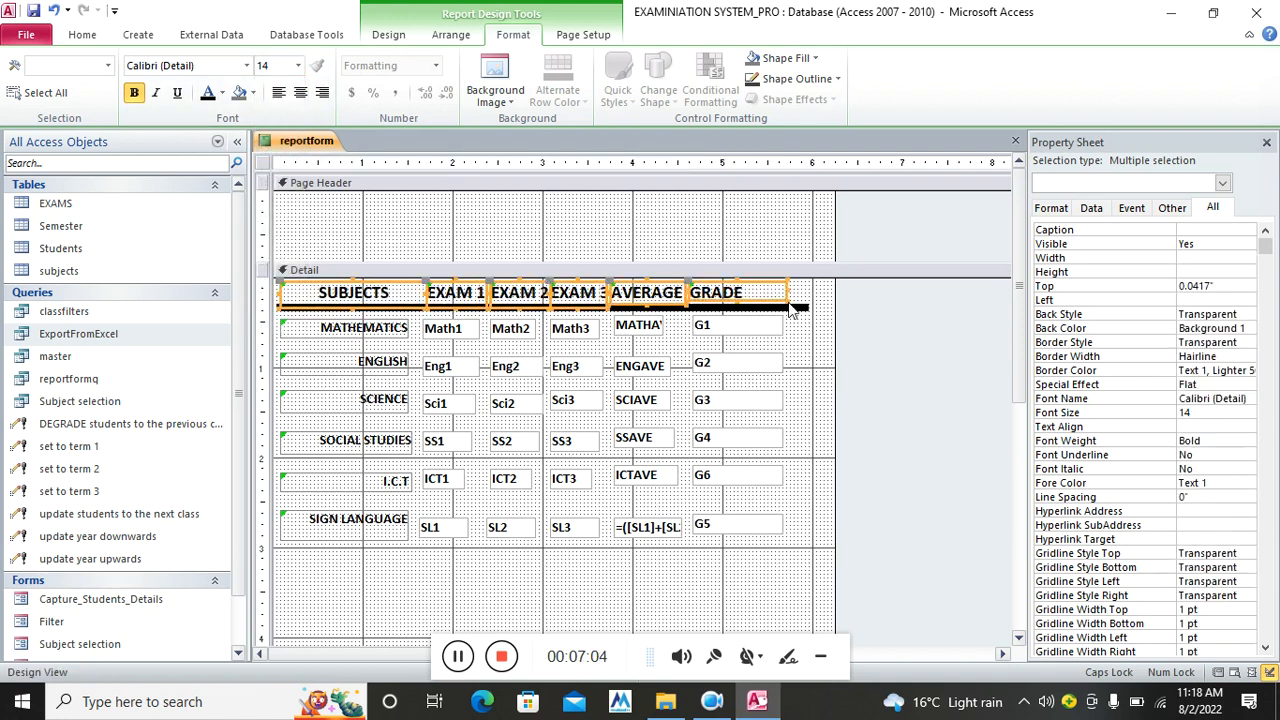
left_click(586, 614)
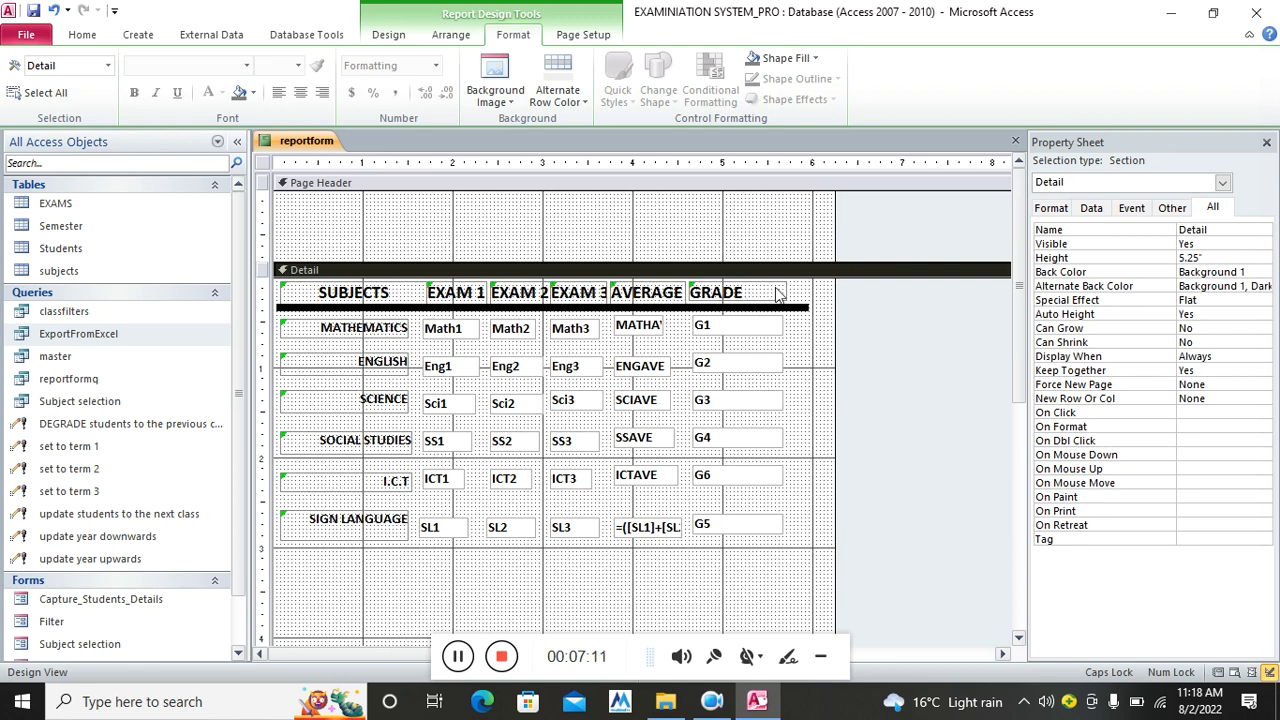
Widen the EXAM 3 heading so it no longer overlaps AVERAGE and GRADE
left_click_drag(799, 293, 682, 296)
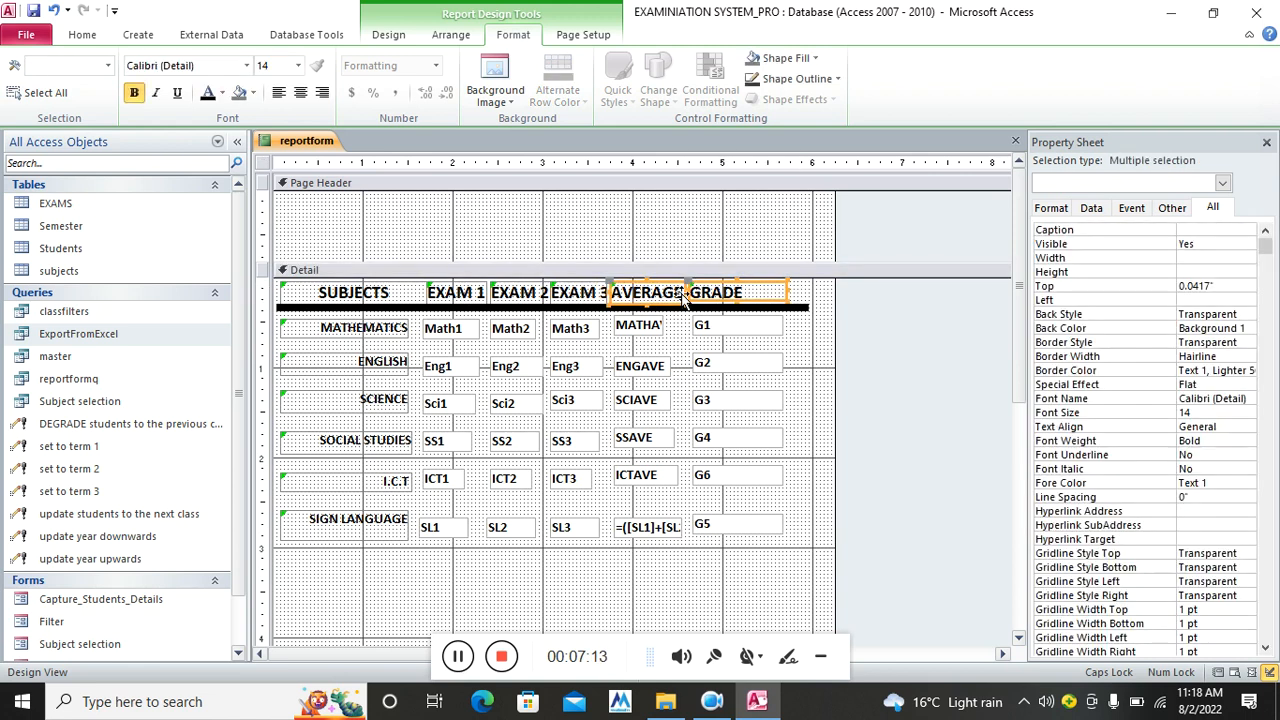
left_click(606, 597)
left_click(592, 295)
left_click_drag(606, 291, 617, 292)
left_click(474, 600)
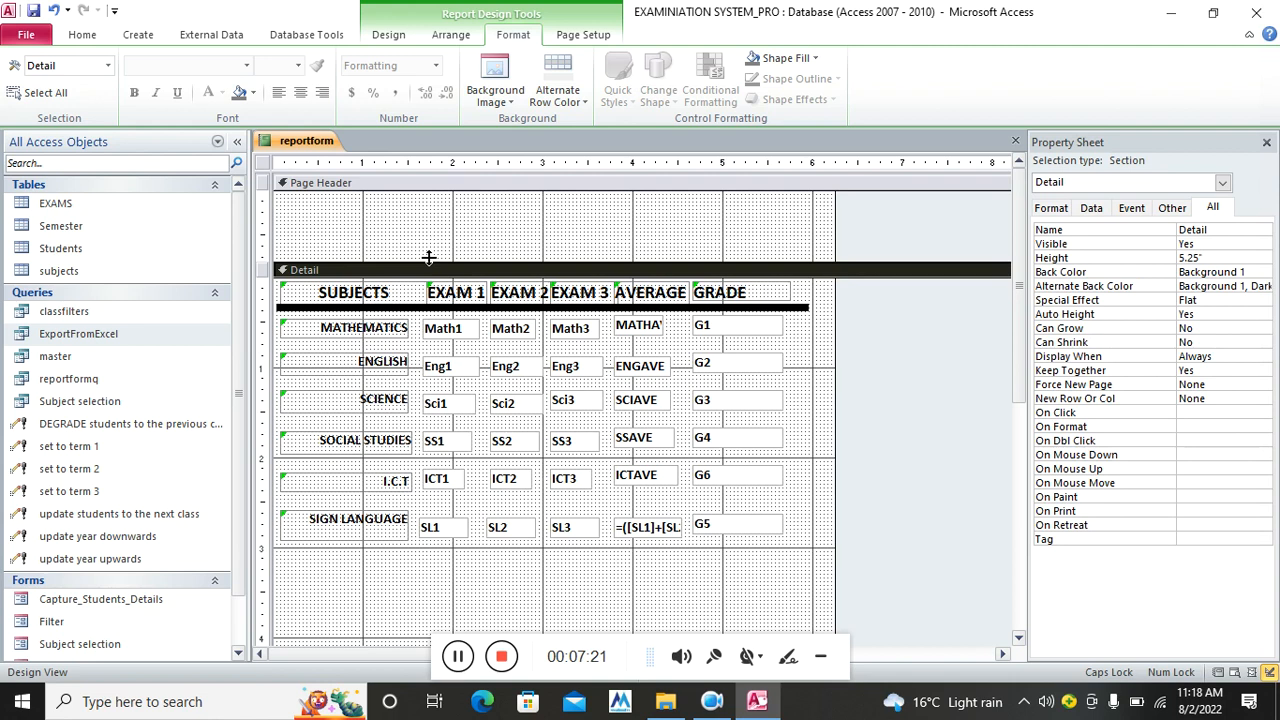
left_click(450, 36)
Add Admno, studentName and a label-less Studentform field to the Page Header
left_click(398, 38)
left_click(928, 103)
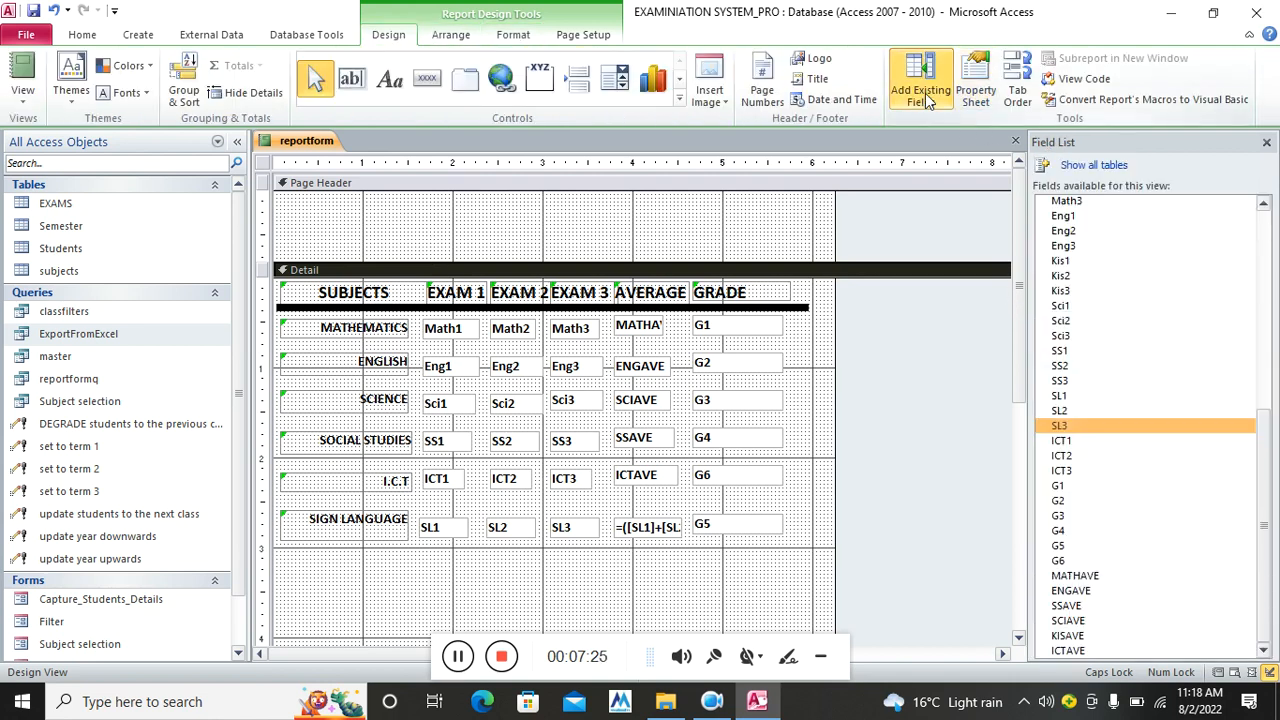
left_click_drag(1266, 521, 1240, 263)
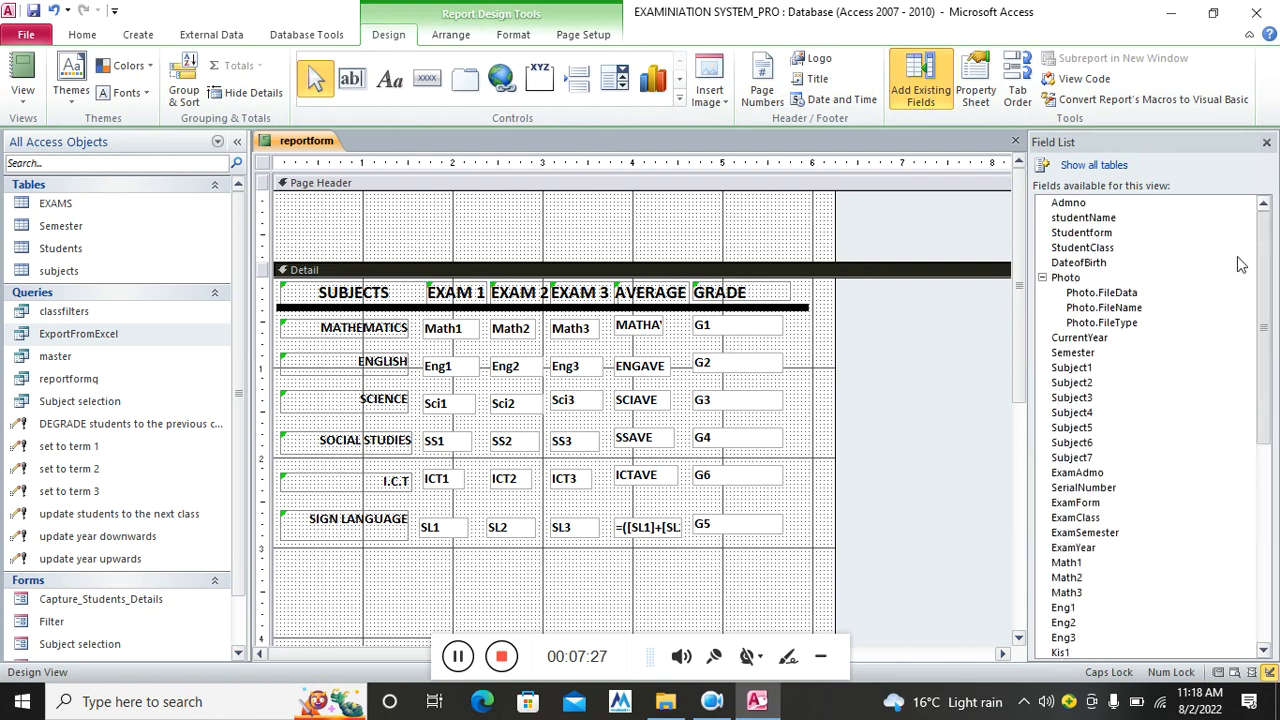
left_click_drag(1070, 203, 310, 200)
left_click_drag(1081, 218, 484, 205)
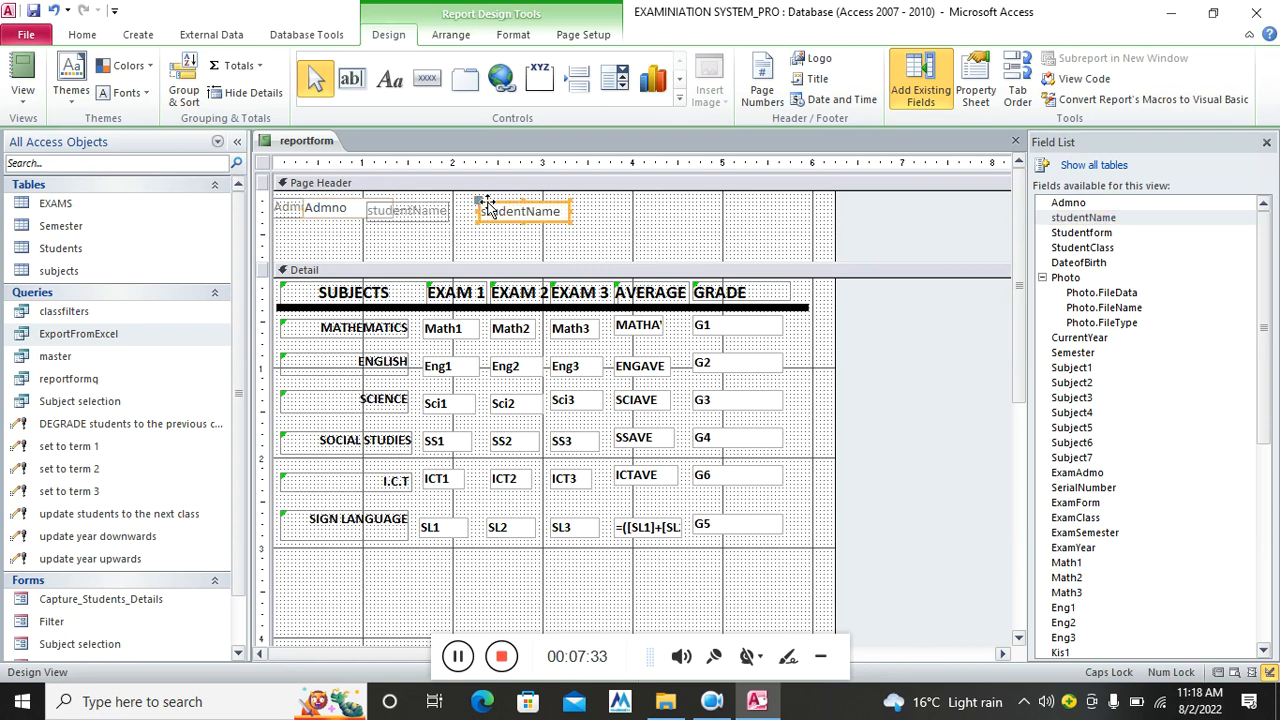
left_click_drag(1084, 232, 684, 202)
left_click(640, 213)
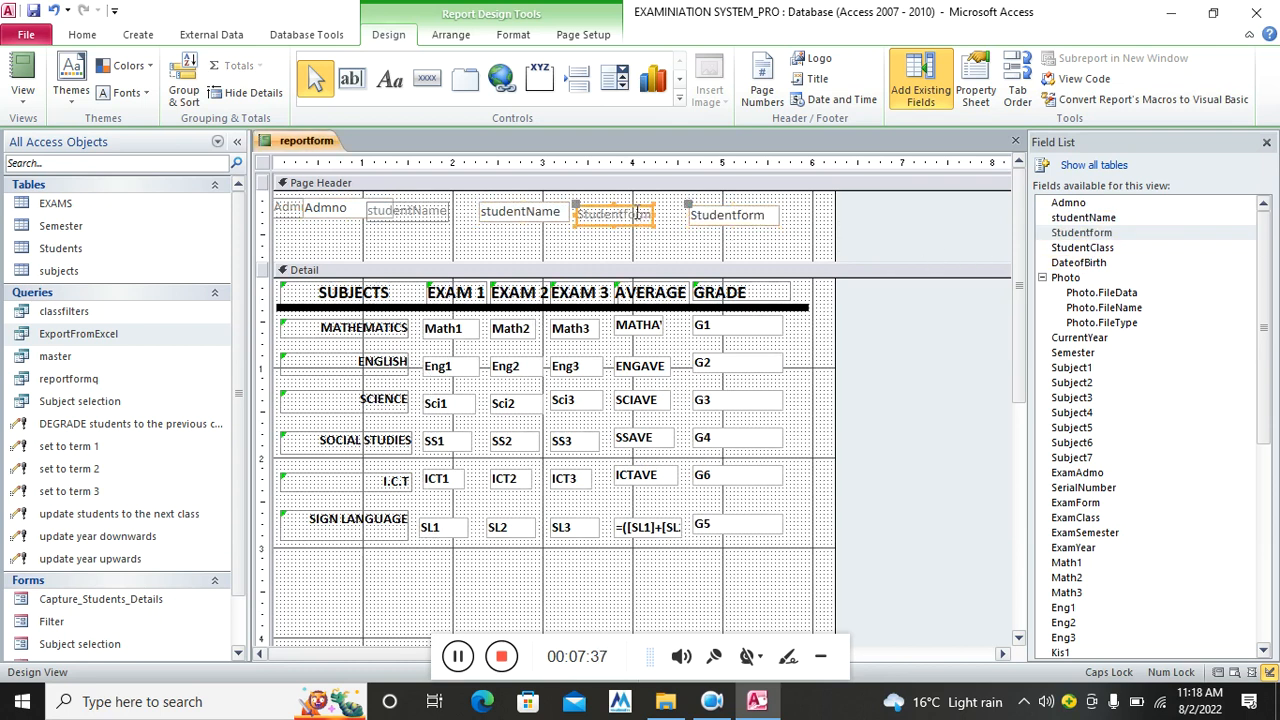
key("Delete")
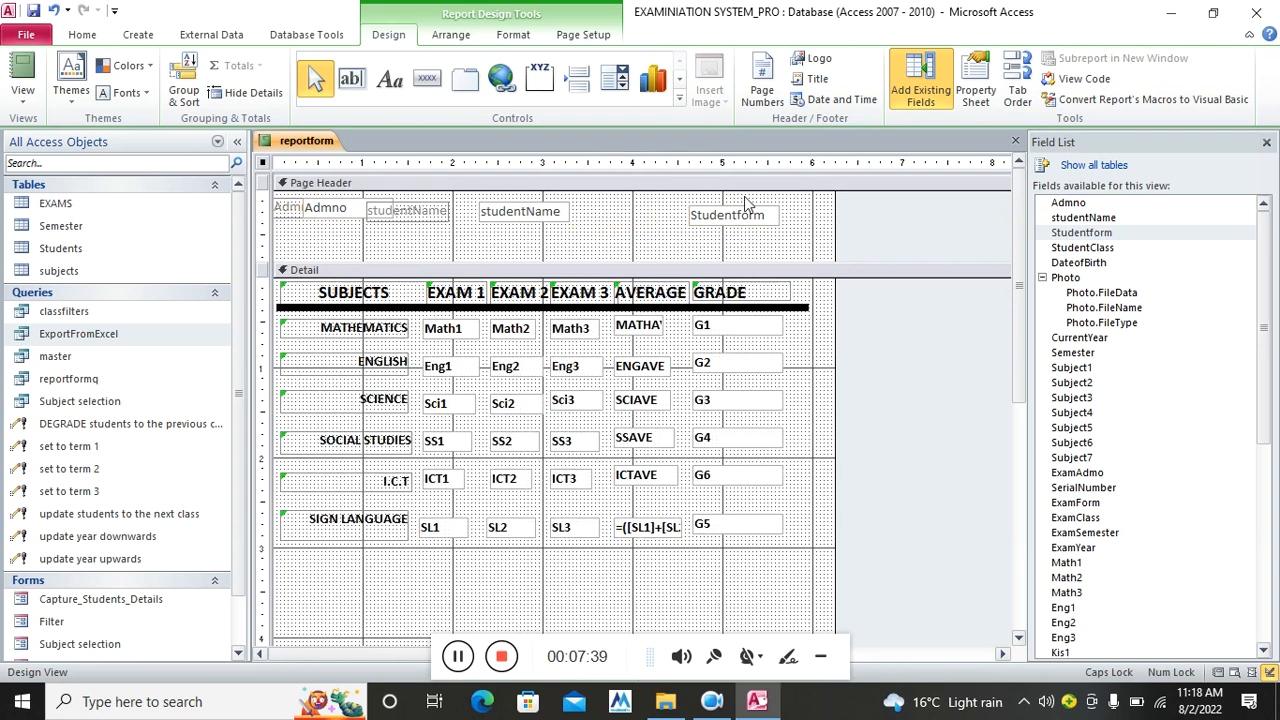
left_click_drag(738, 220, 736, 205)
Add StudentClass below Studentform and a label-less ExamSemester field
left_click_drag(1095, 248, 702, 222)
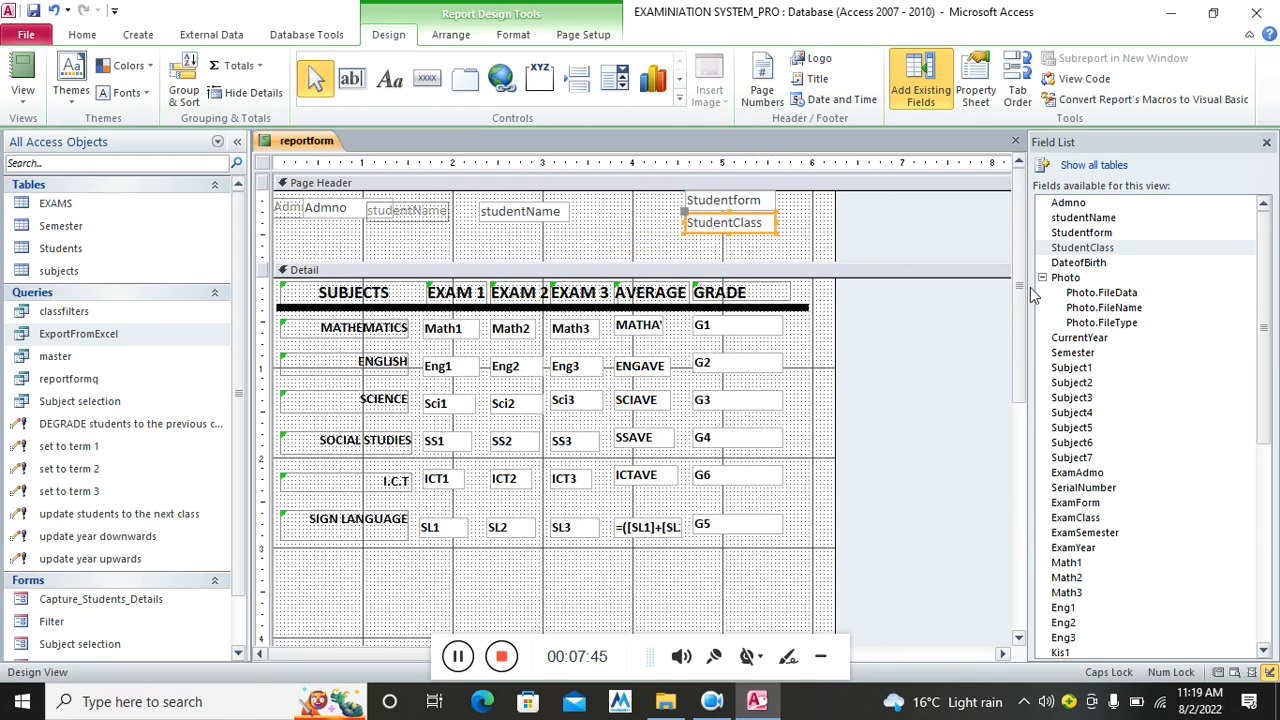
left_click_drag(1073, 358, 1126, 340)
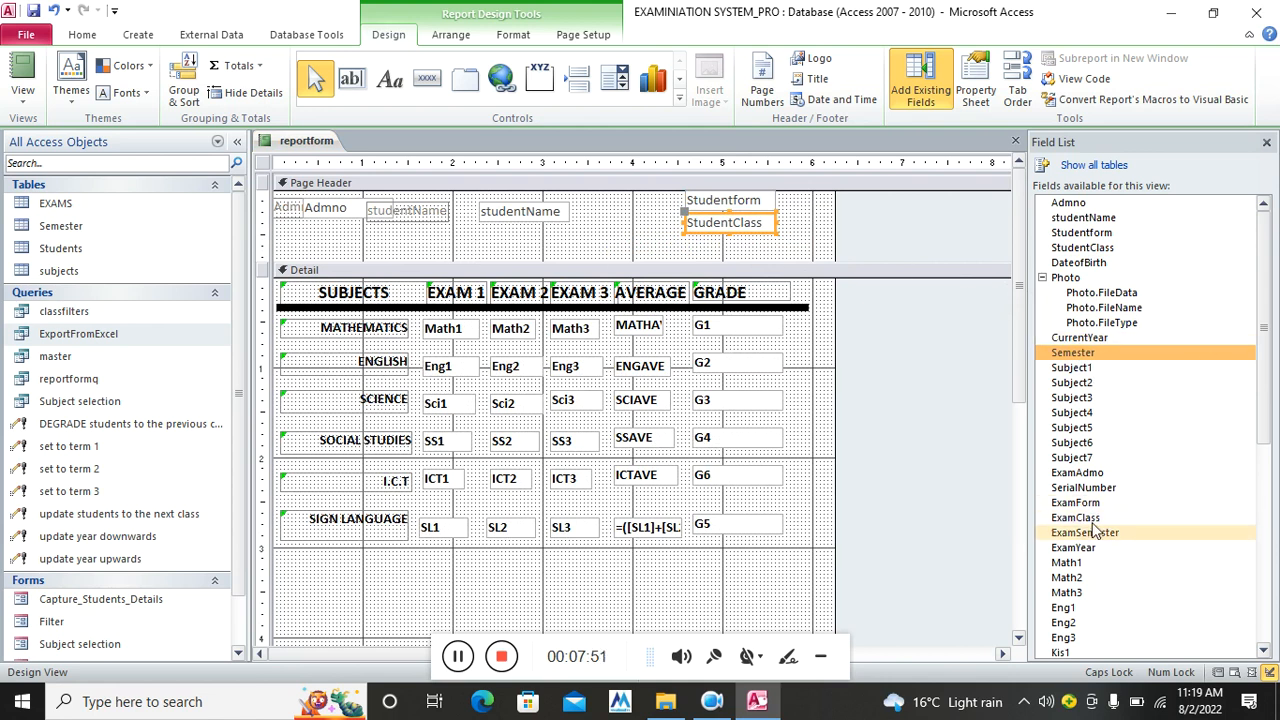
left_click_drag(1095, 540, 466, 248)
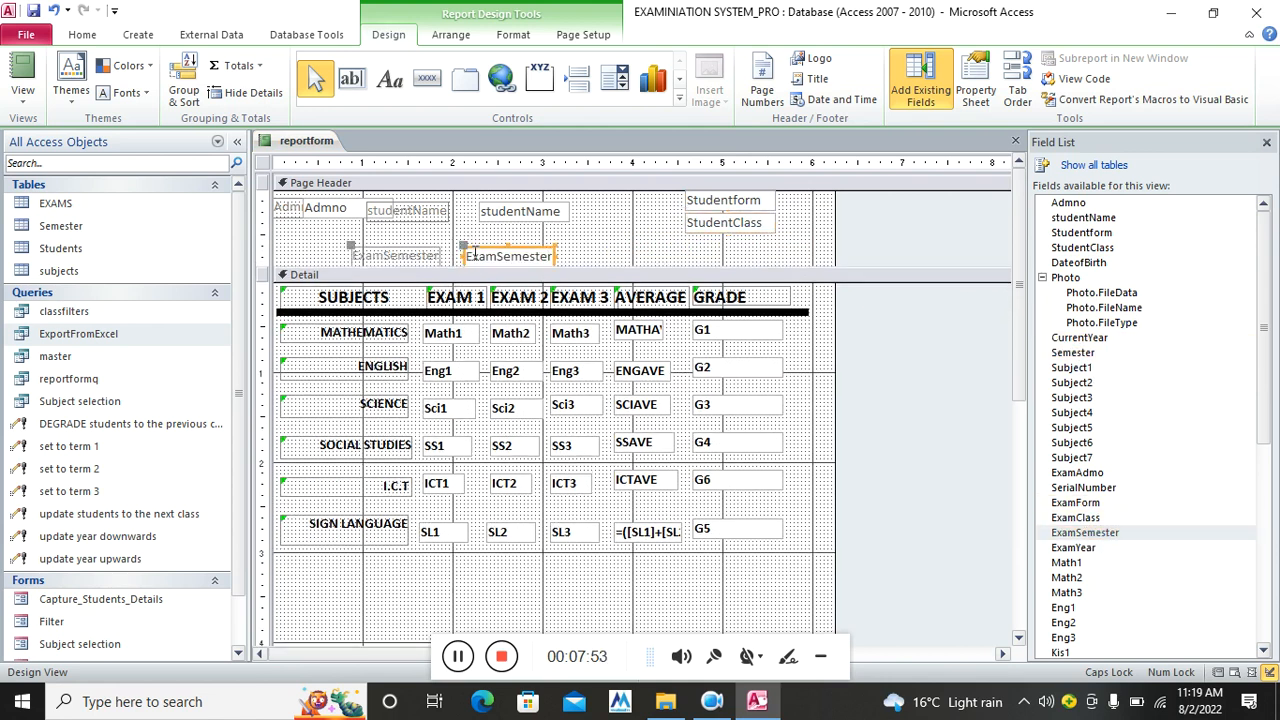
left_click(432, 257)
key("Delete")
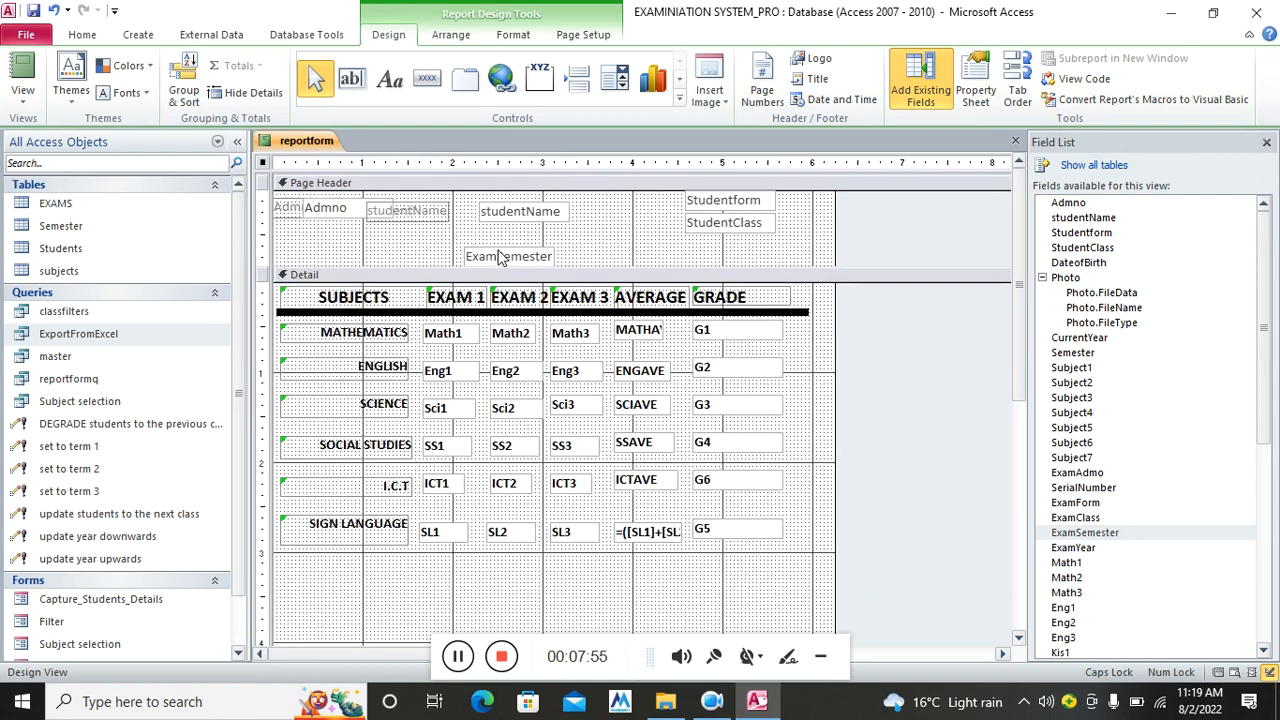
Stack studentName and ExamSemester below Admno and widen the studentName box
left_click_drag(405, 214, 318, 238)
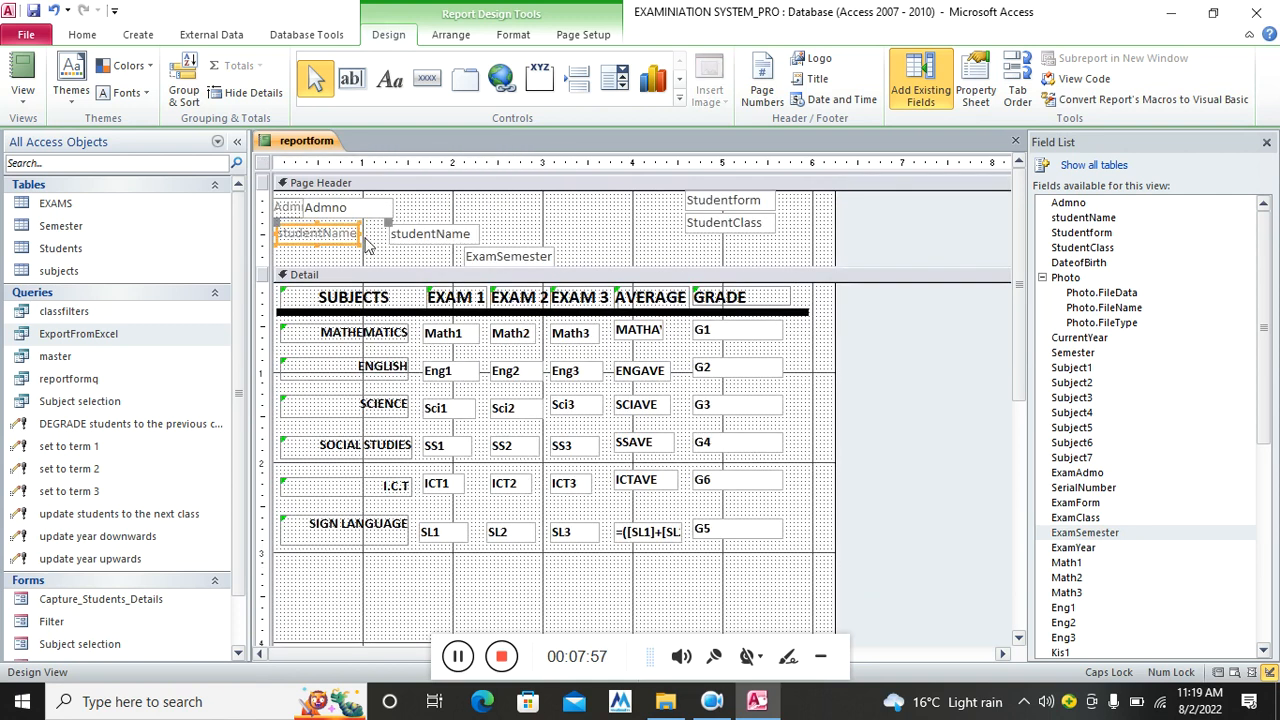
left_click_drag(525, 262, 335, 256)
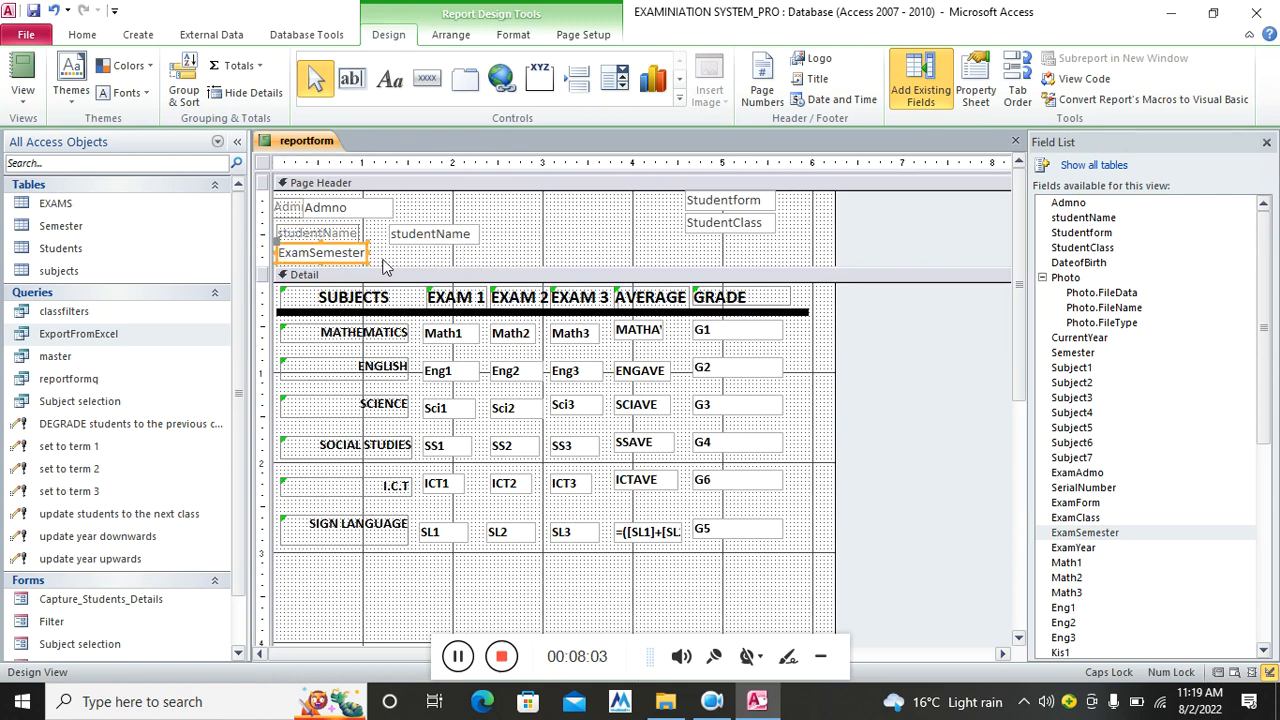
key("Down")
left_click(440, 236)
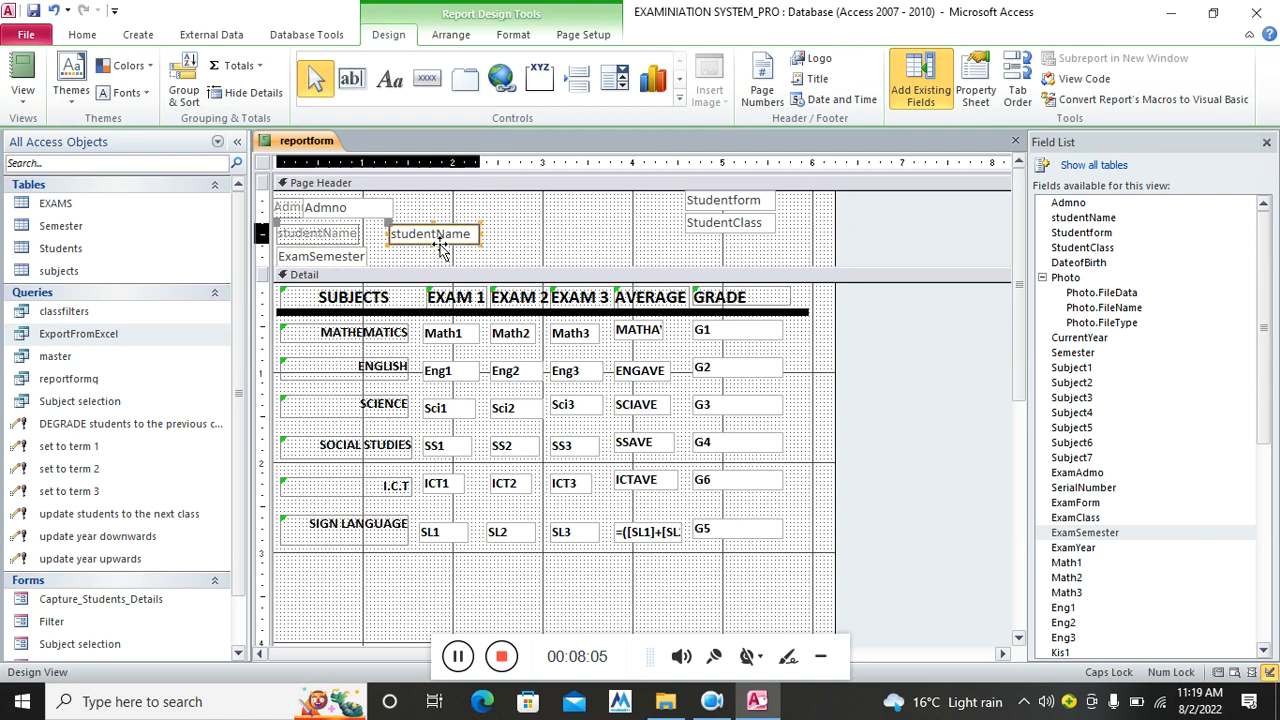
left_click_drag(484, 232, 666, 234)
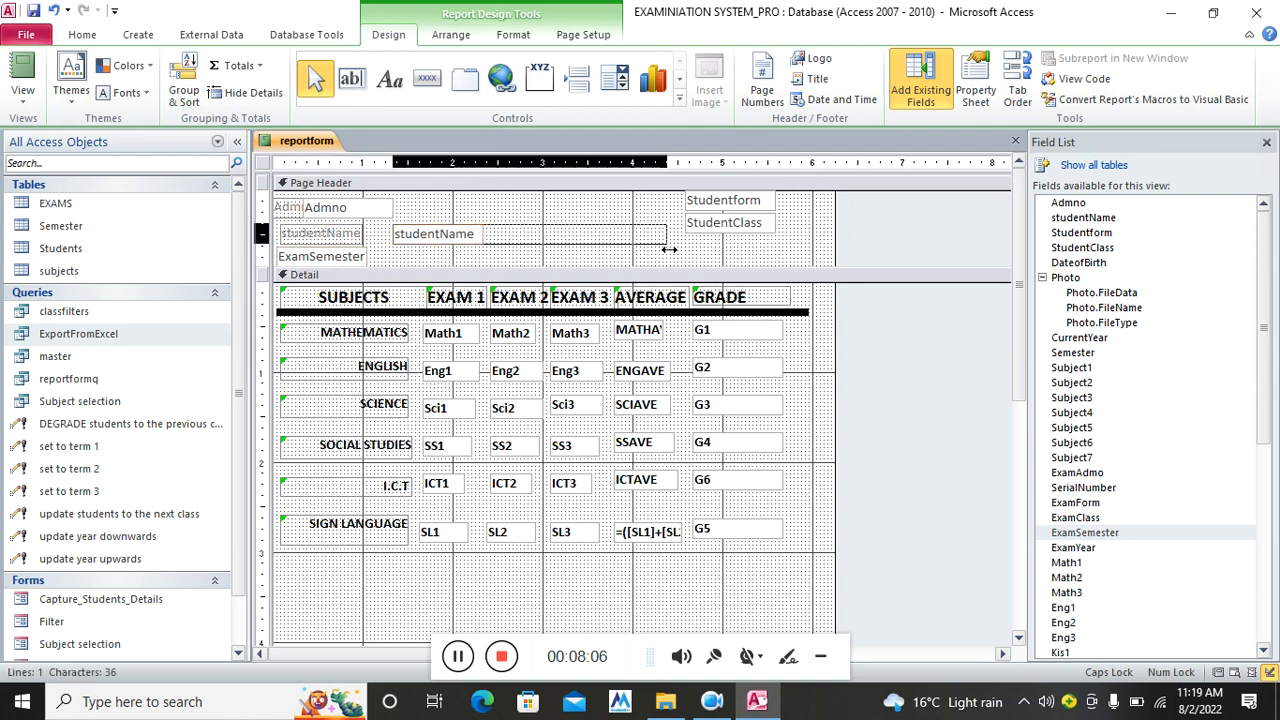
left_click(720, 255)
Shift the Admno field and its label to the right to line up the header
left_click_drag(790, 196, 772, 236)
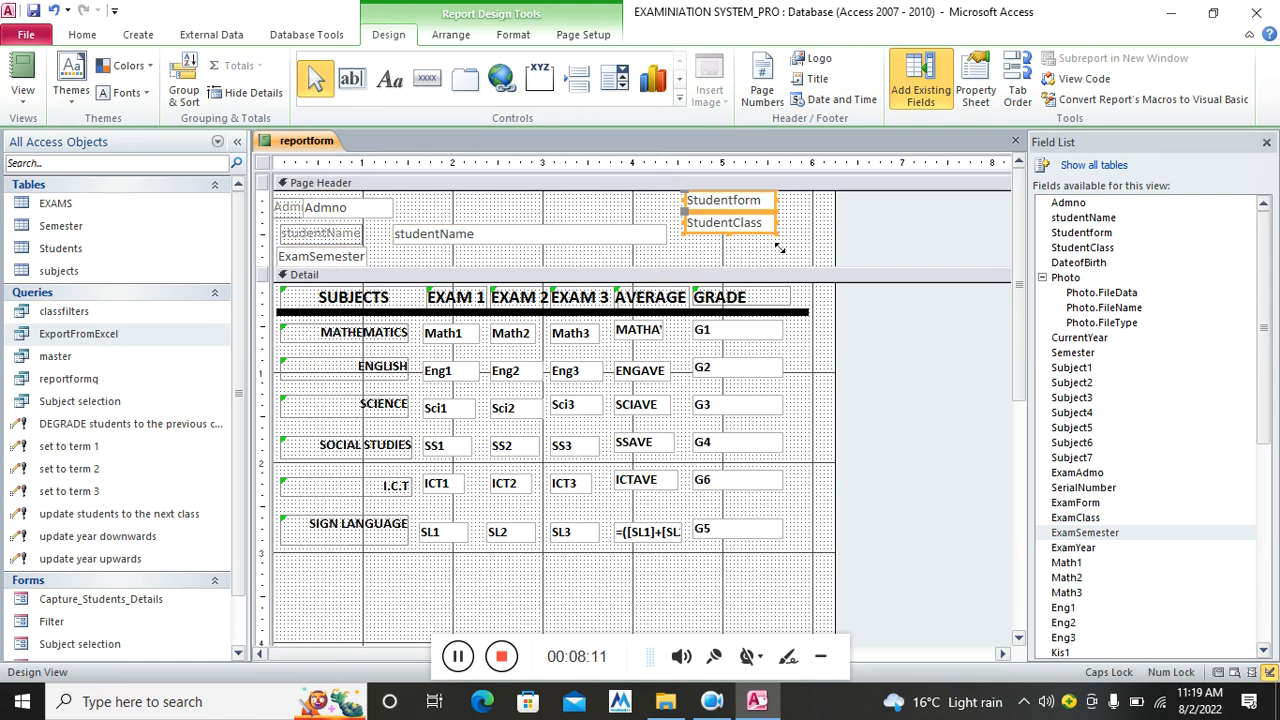
left_click(800, 240)
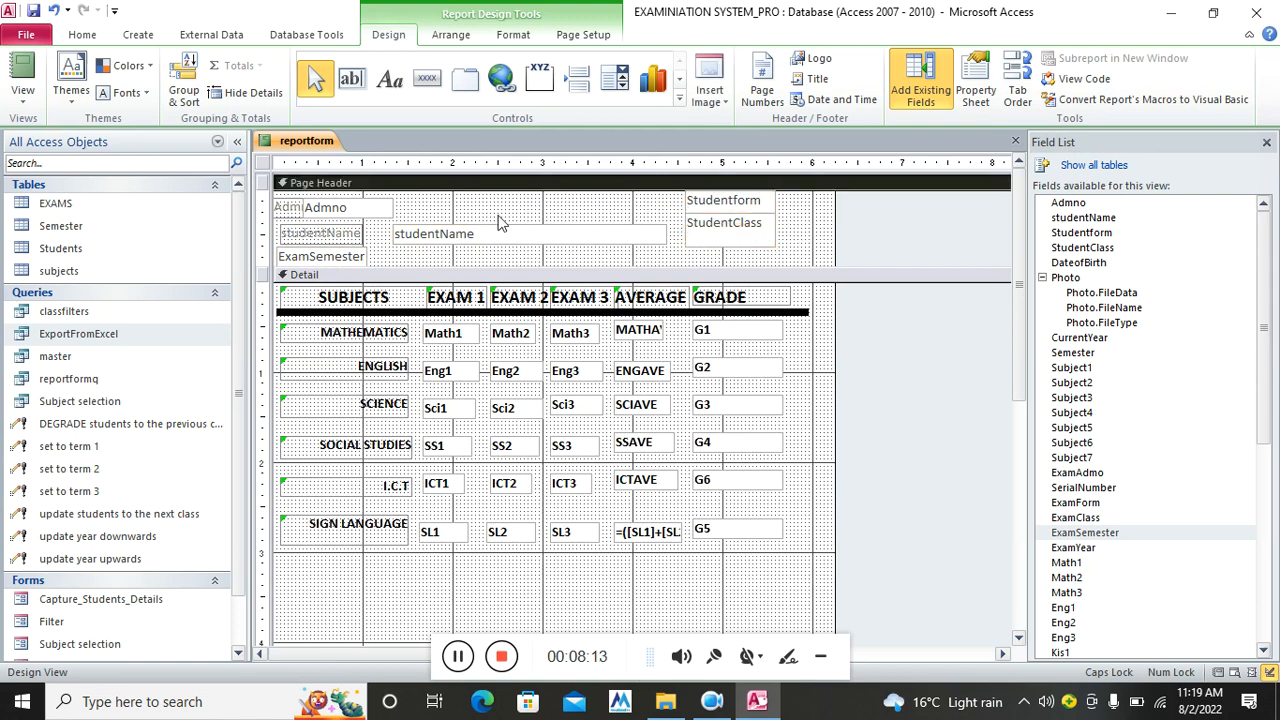
left_click(308, 206)
left_click(286, 209)
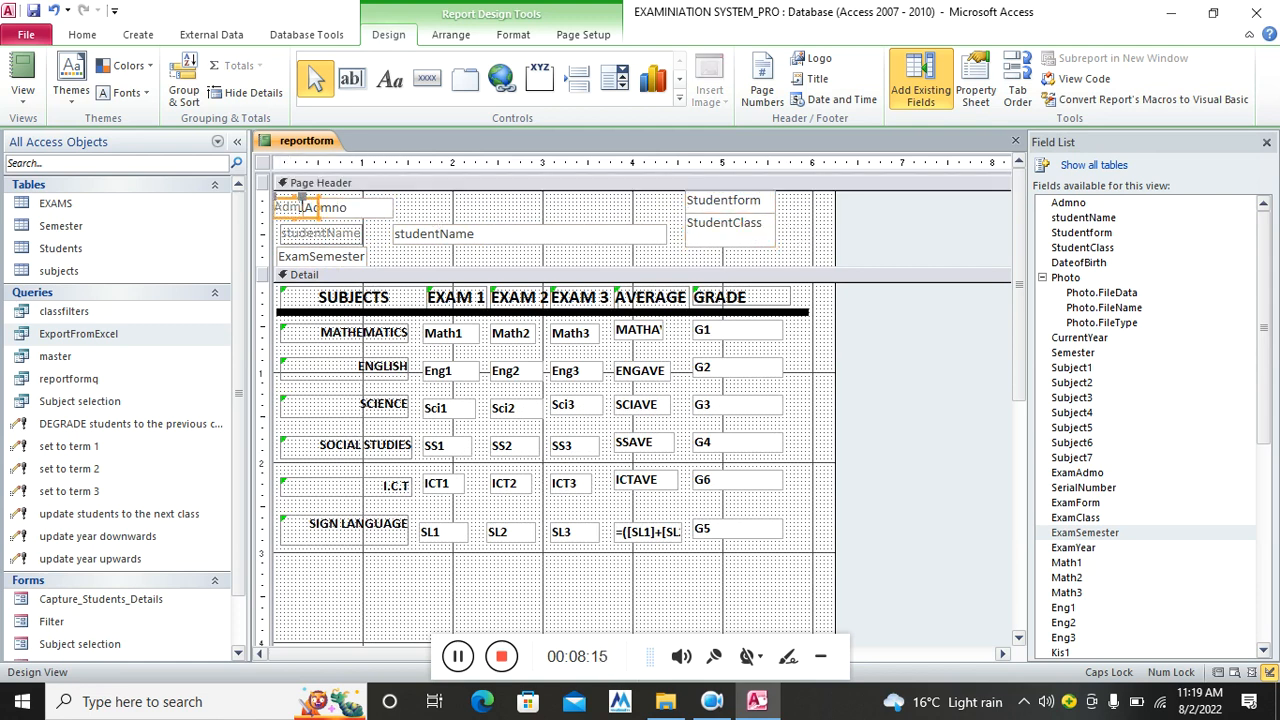
left_click_drag(311, 200, 274, 207)
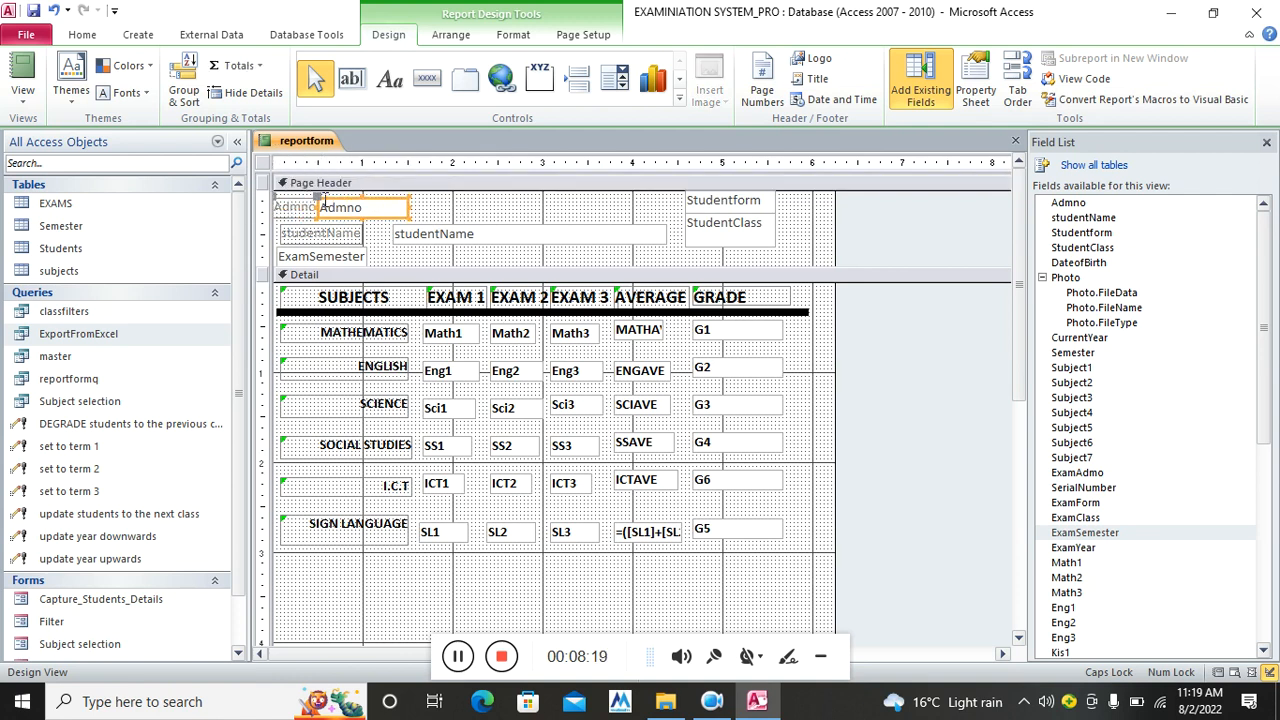
left_click(457, 213)
left_click_drag(783, 213, 305, 262)
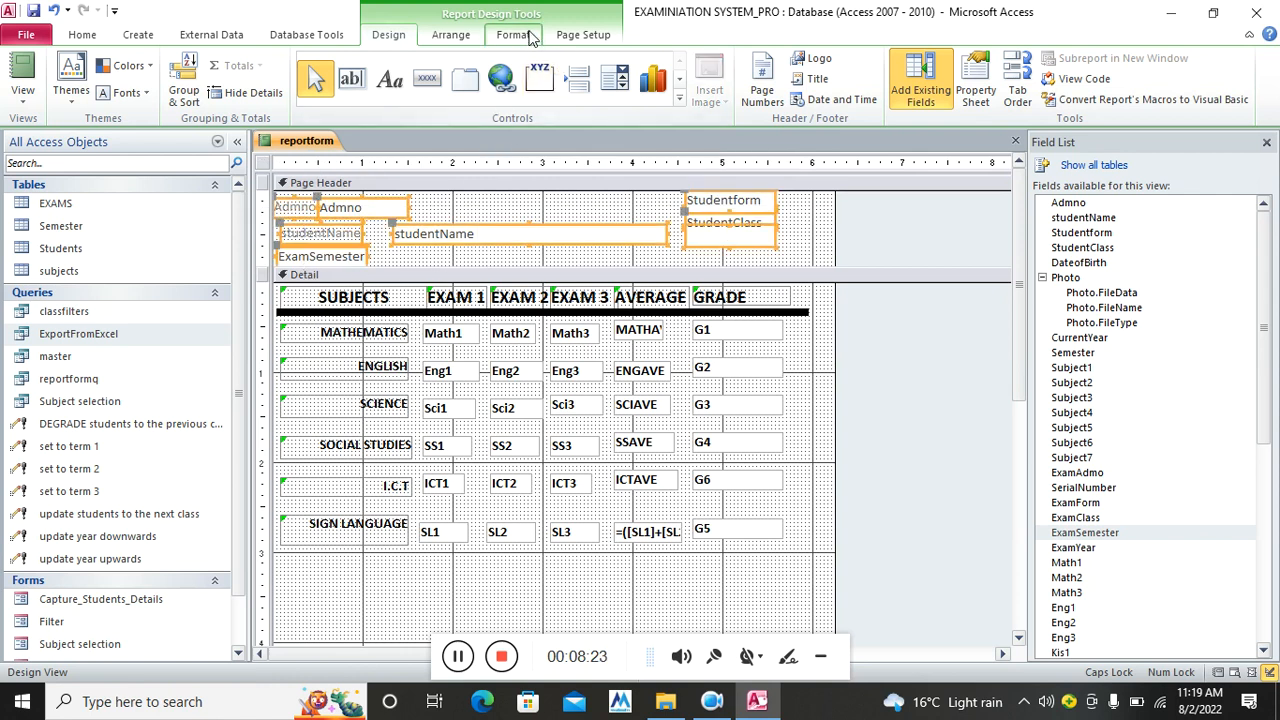
Make all Page Header fields bold at font size 14
left_click(513, 35)
left_click(298, 65)
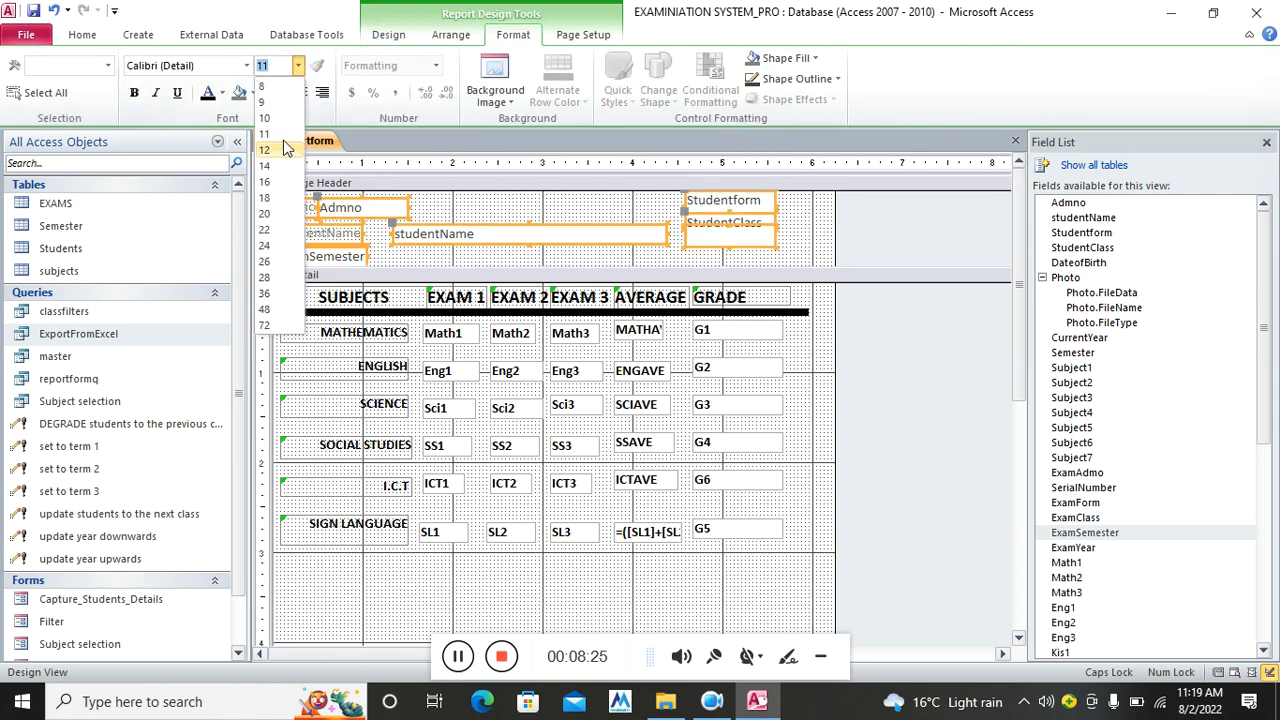
left_click(280, 163)
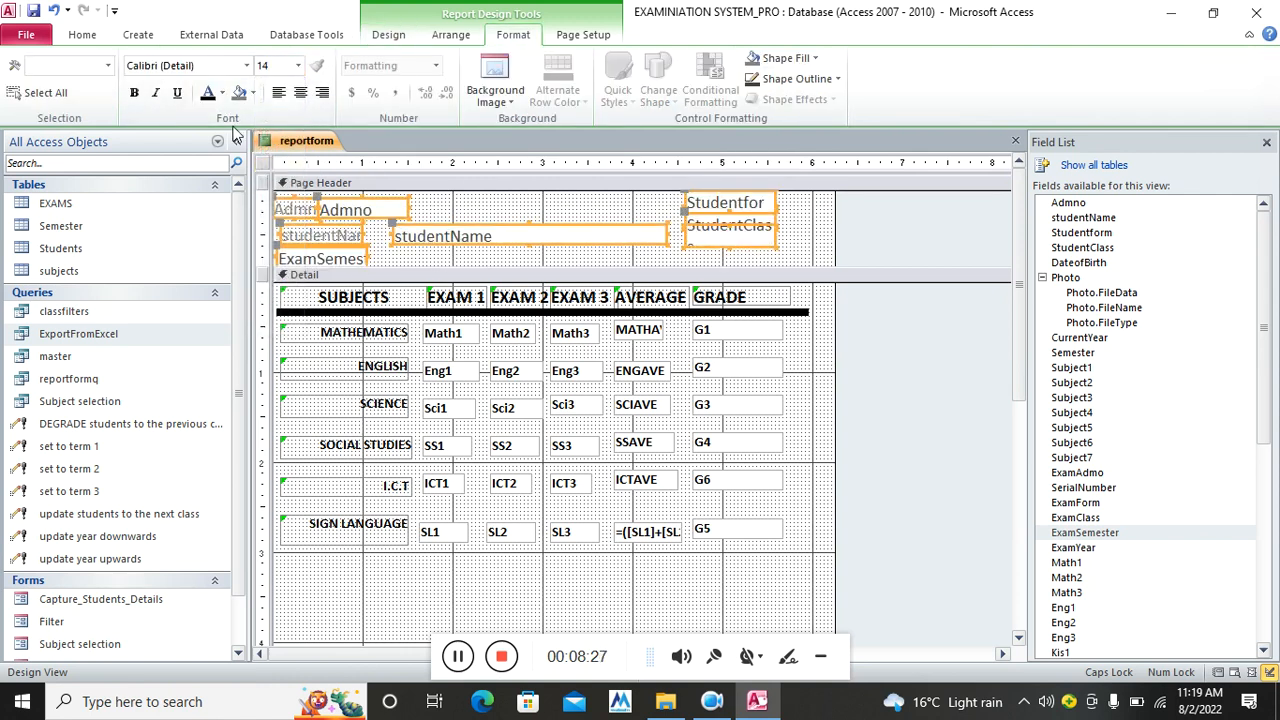
left_click(140, 97)
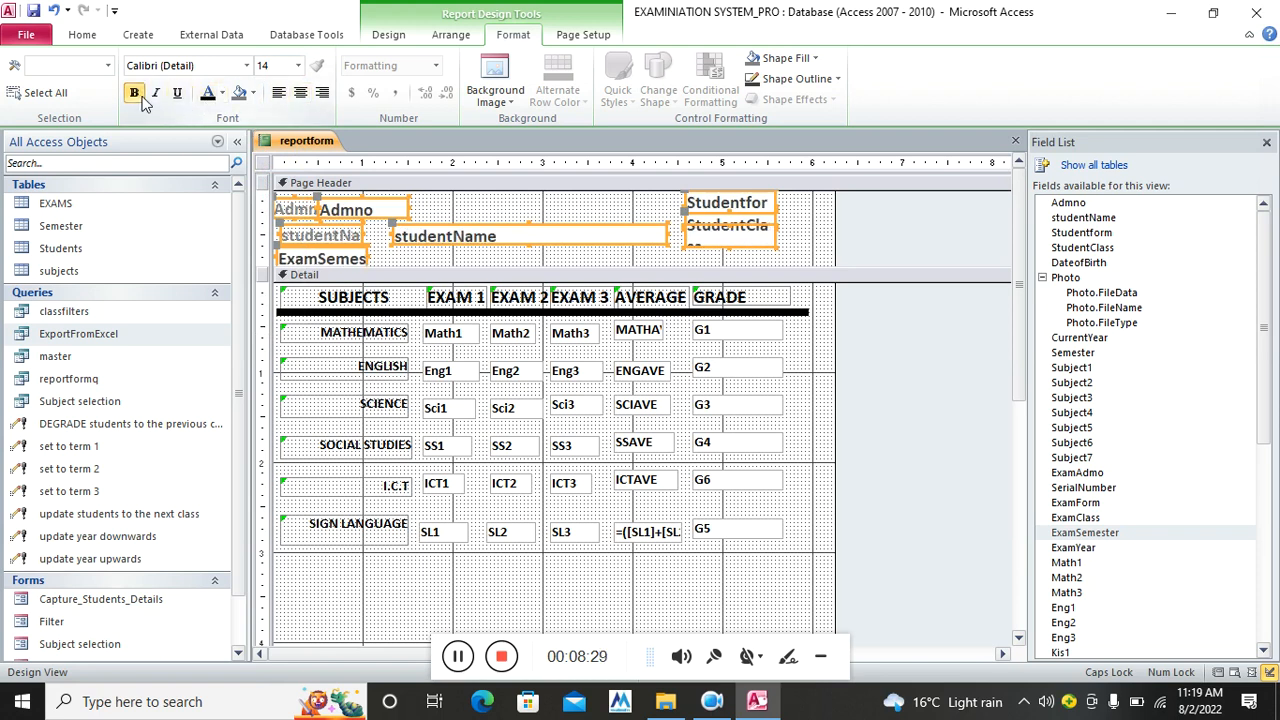
left_click(553, 256)
Rename the studentName label to 'Name'
left_click(312, 236)
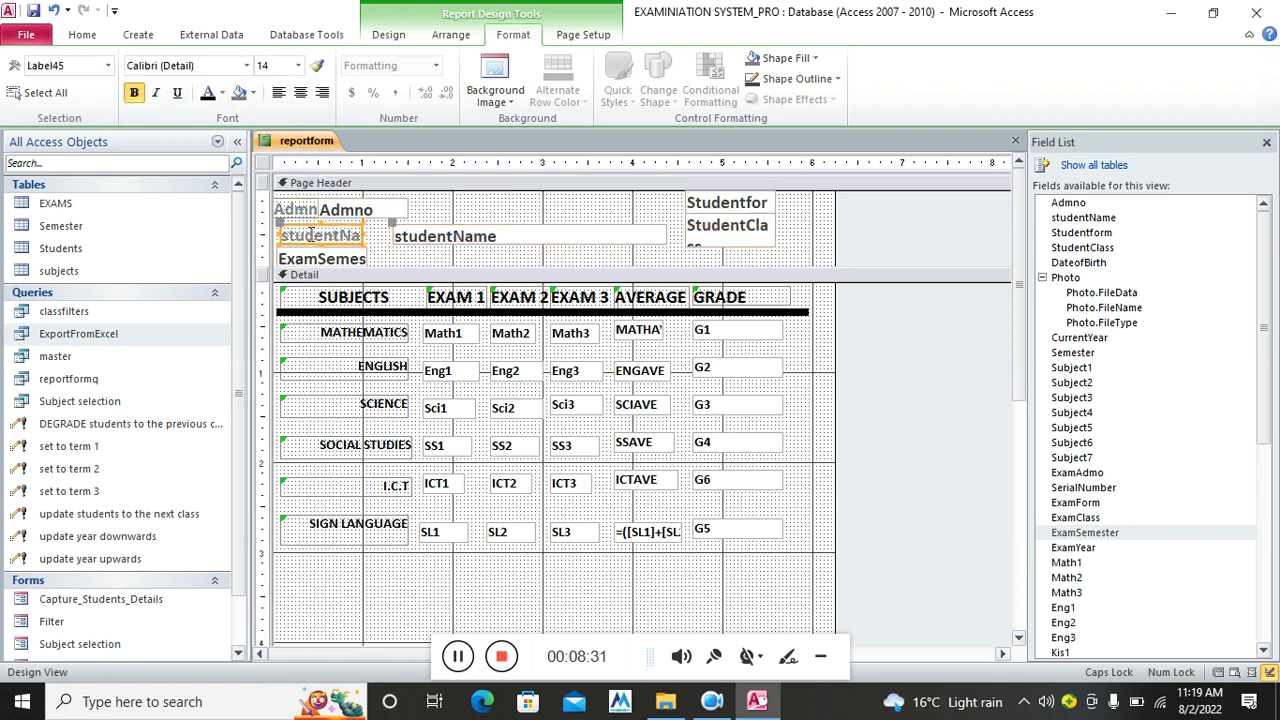
left_click(313, 237)
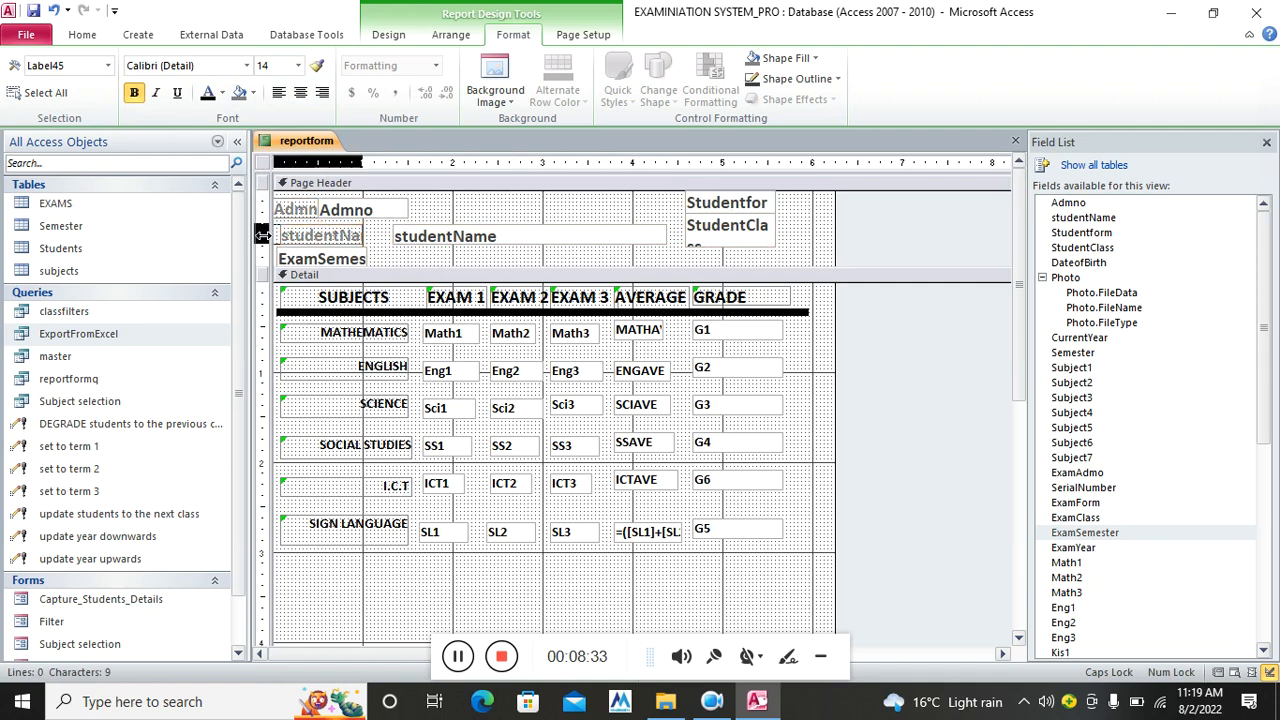
key("shift+Left")
key("shift+Left")
key("shift+Left")
key("shift+Left")
key("BackSpace")
key("BackSpace")
key("BackSpace")
key("BackSpace")
key("BackSpace")
key("BackSpace")
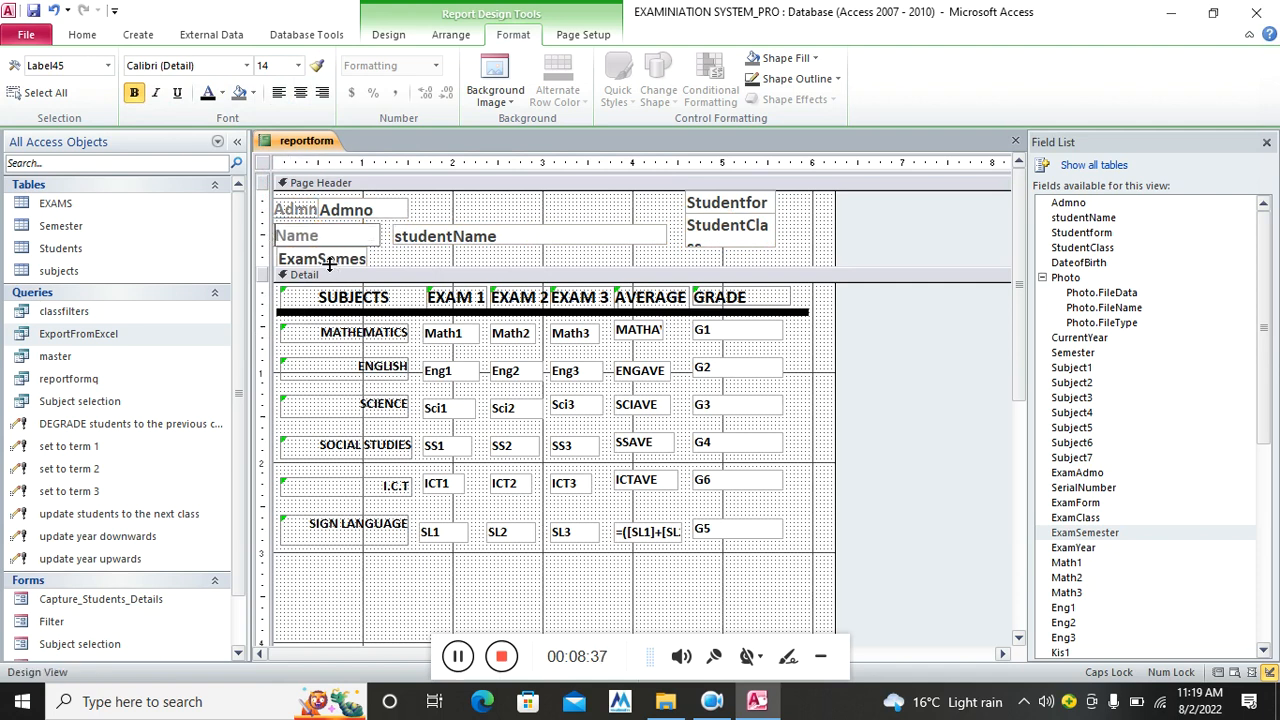
left_click(382, 262)
Widen the Admno label and place the Admno box right beside it
left_click(362, 258)
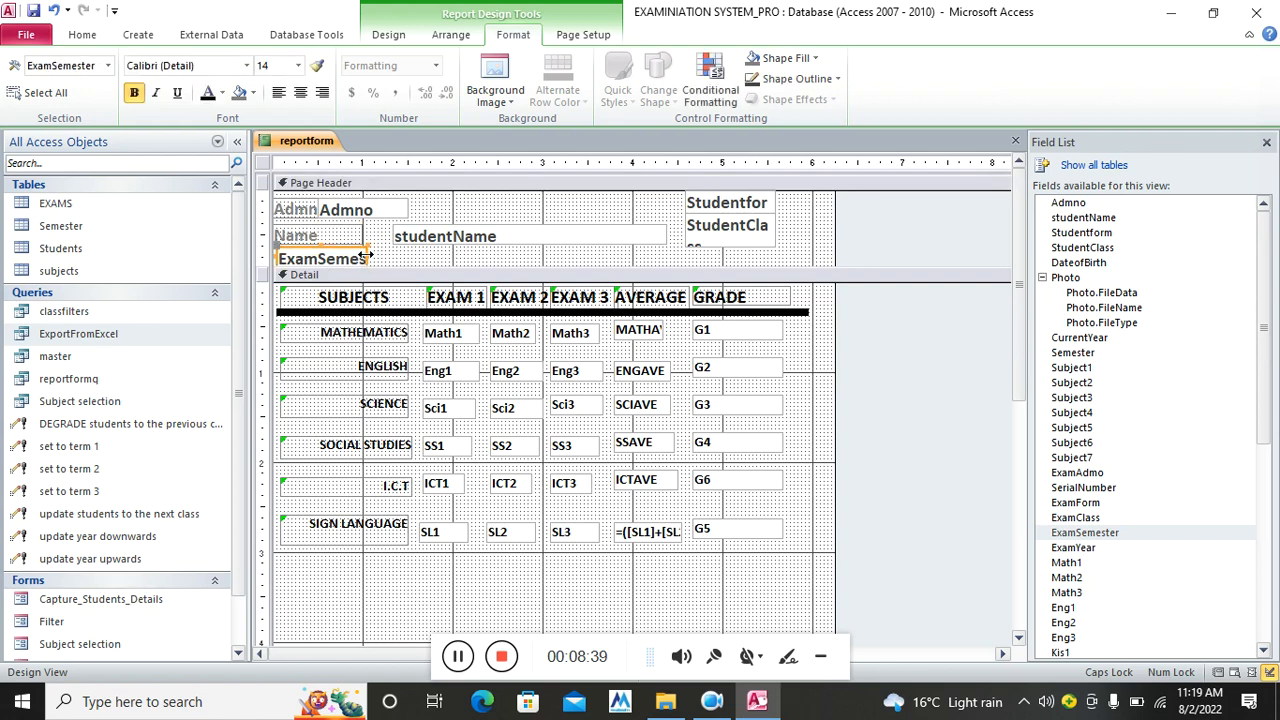
left_click(380, 259)
left_click(310, 216)
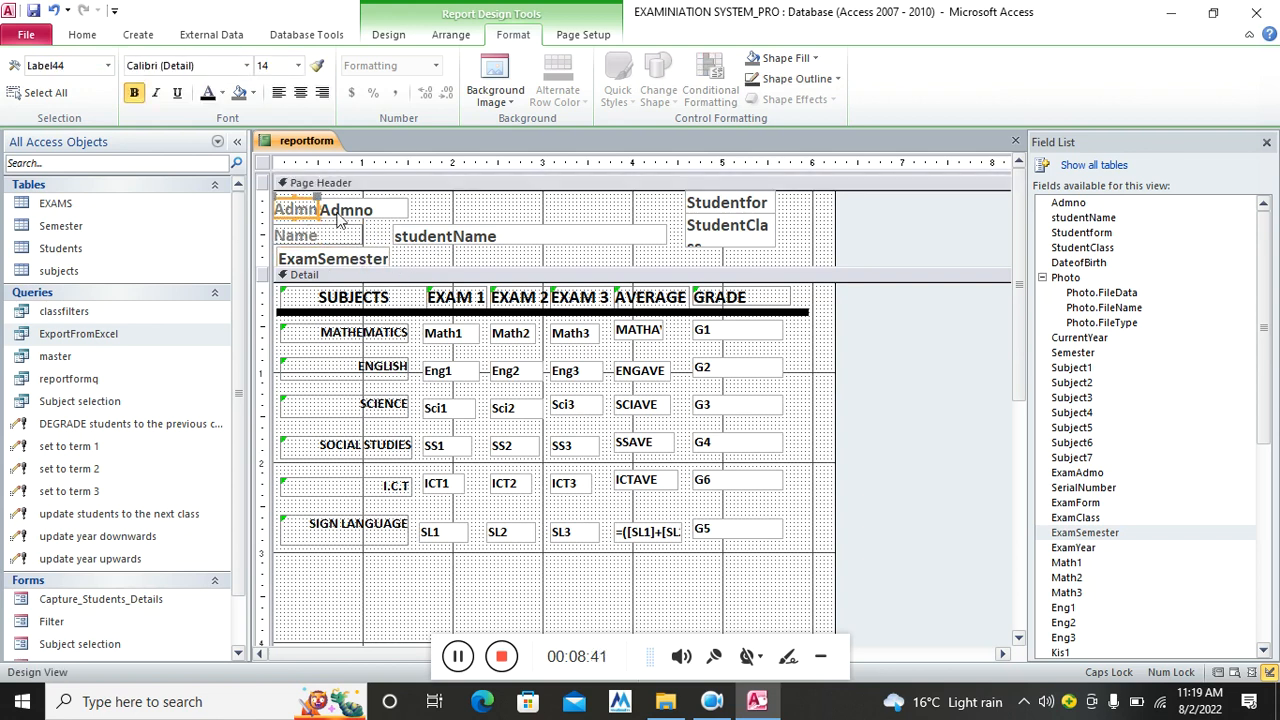
left_click(340, 207)
mouse_move(331, 195)
left_mouse_down()
mouse_move(357, 195)
mouse_move(326, 208)
left_mouse_up()
left_click(316, 216)
left_click(492, 211)
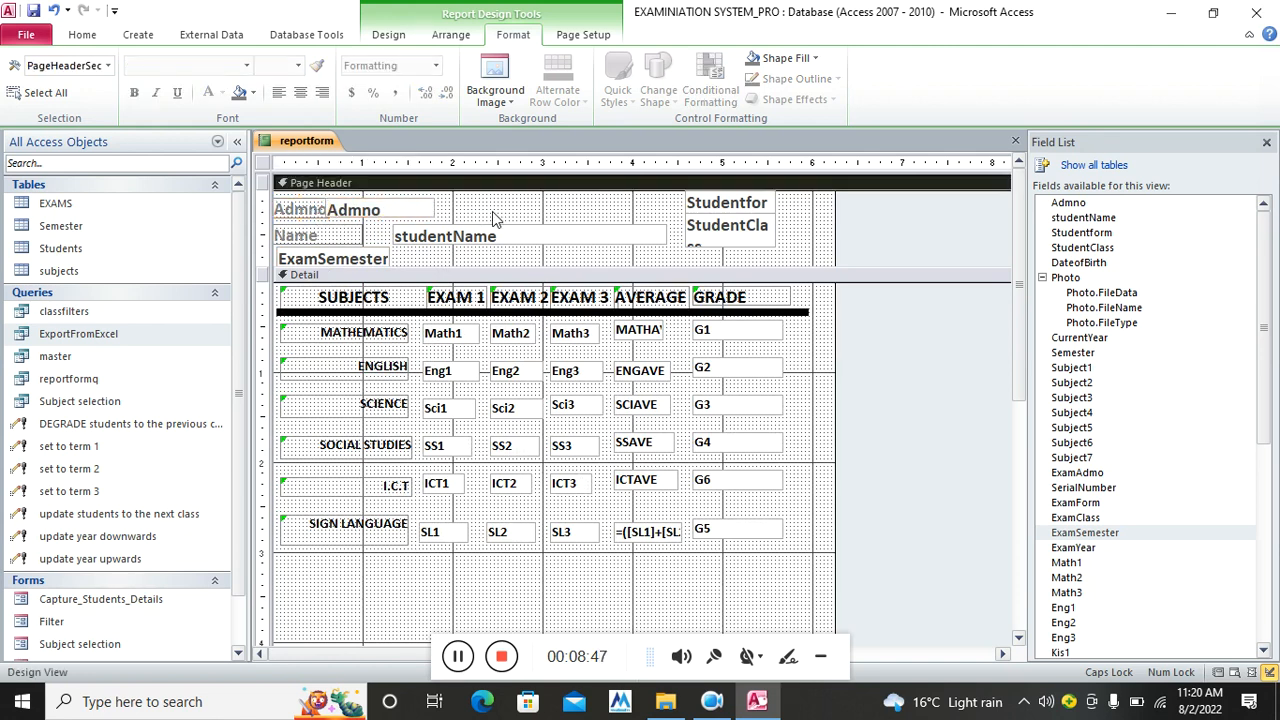
left_click(430, 215)
left_click(560, 240)
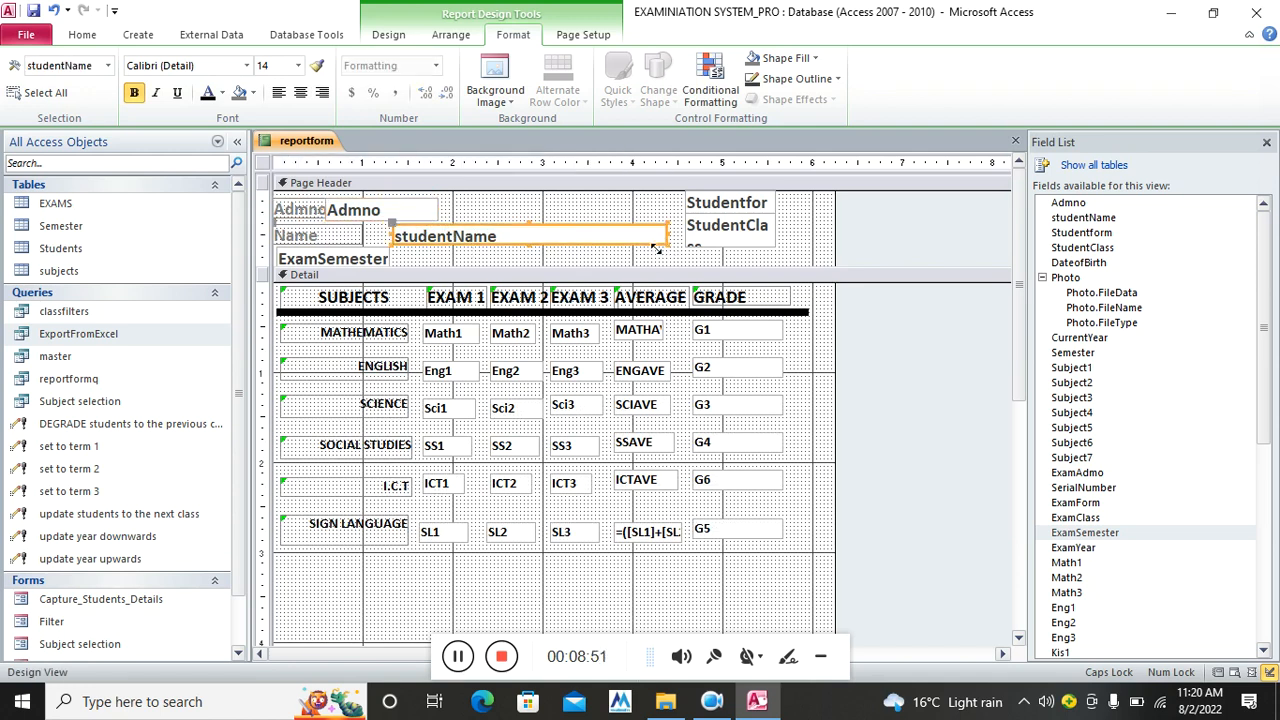
left_click(595, 263)
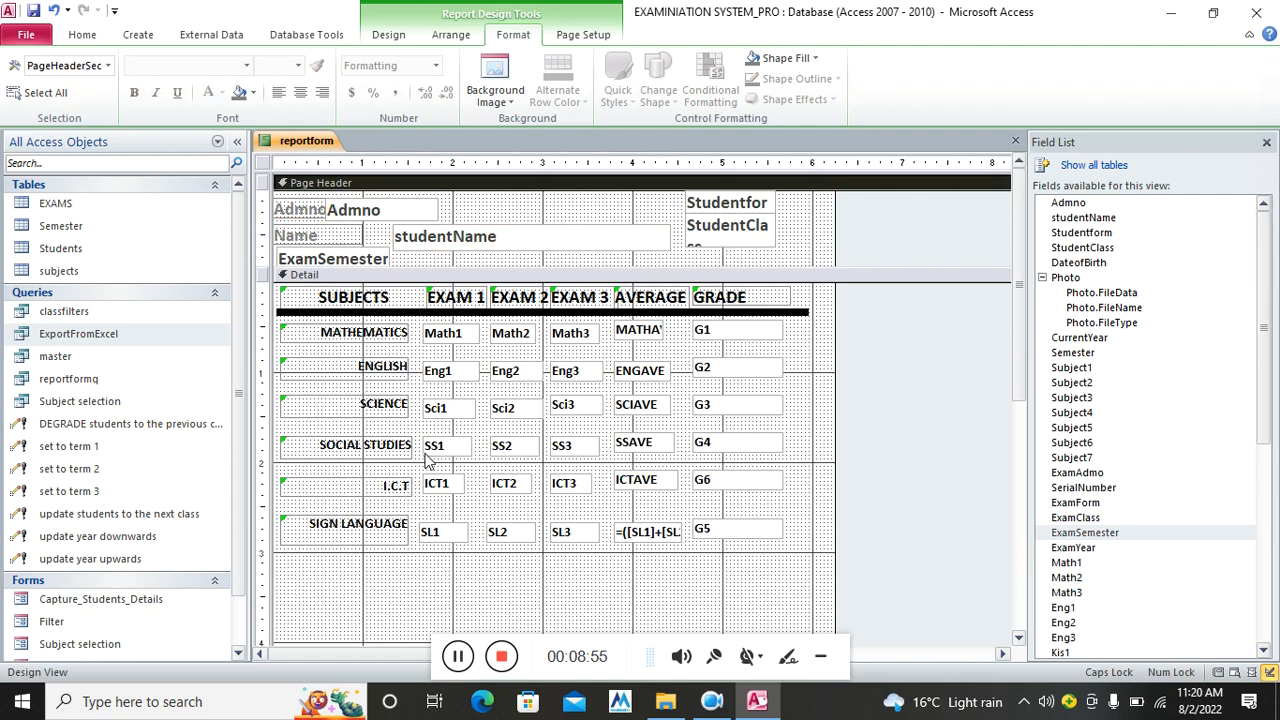
scroll(425, 455, "down", 6)
scroll(425, 450, "up", 3)
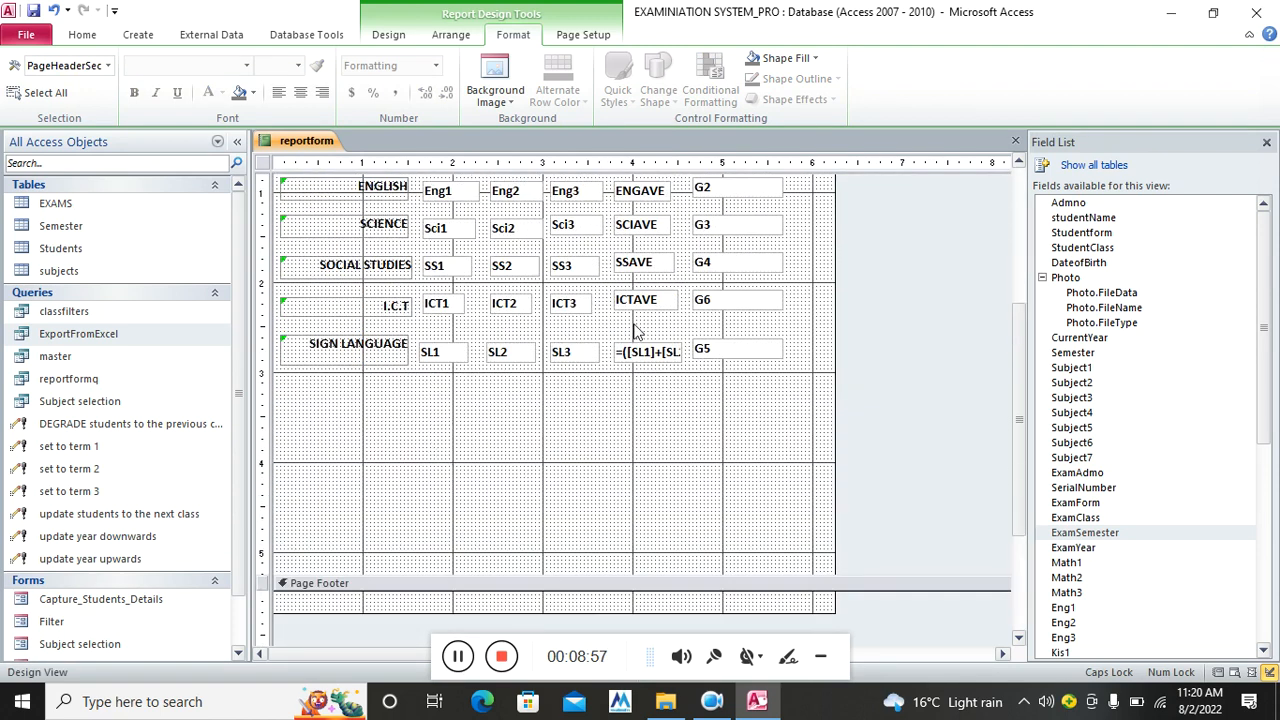
Draw a thick-weight line beneath the SIGN LANGUAGE row
left_click(390, 36)
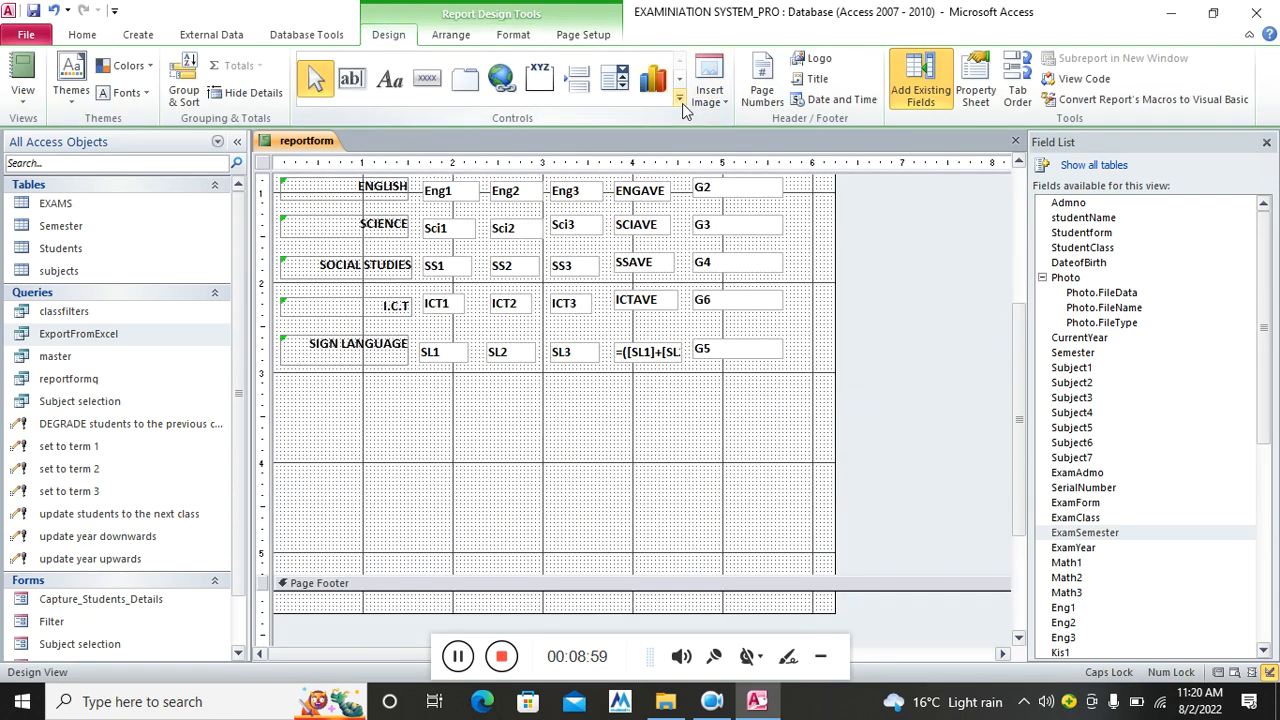
left_click(680, 101)
left_click(312, 76)
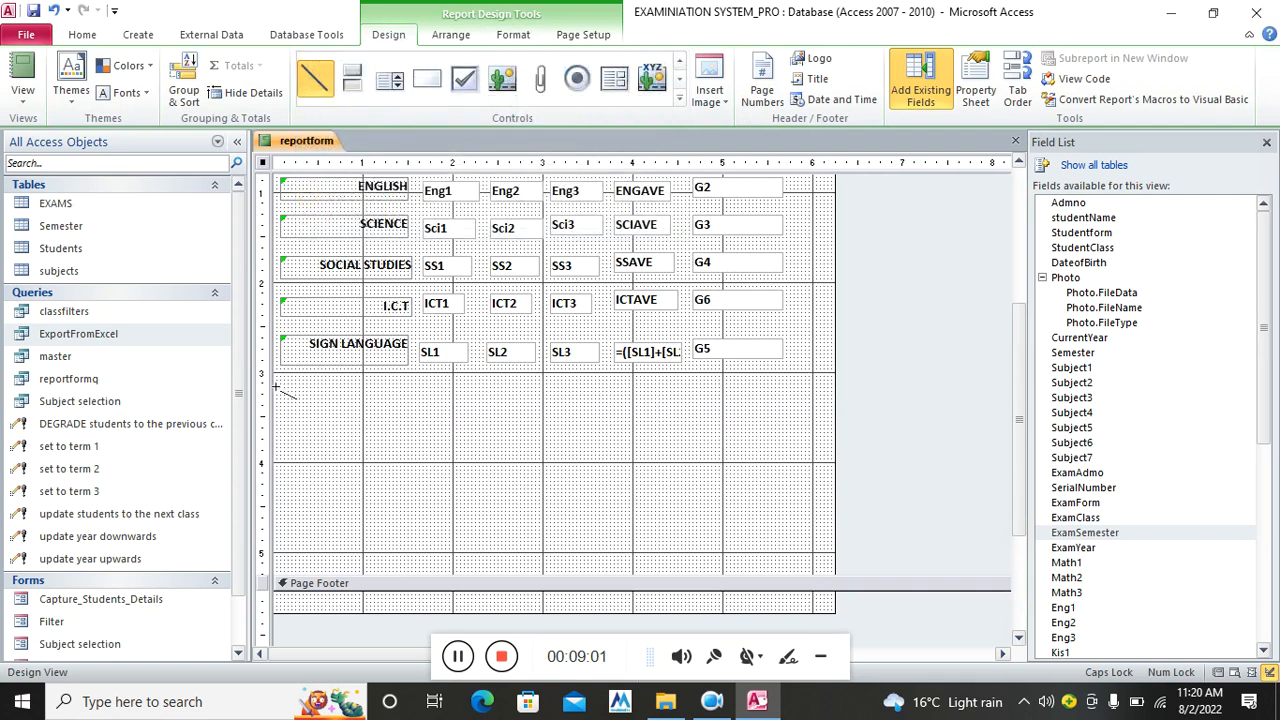
left_click_drag(276, 373, 826, 373)
left_click(575, 40)
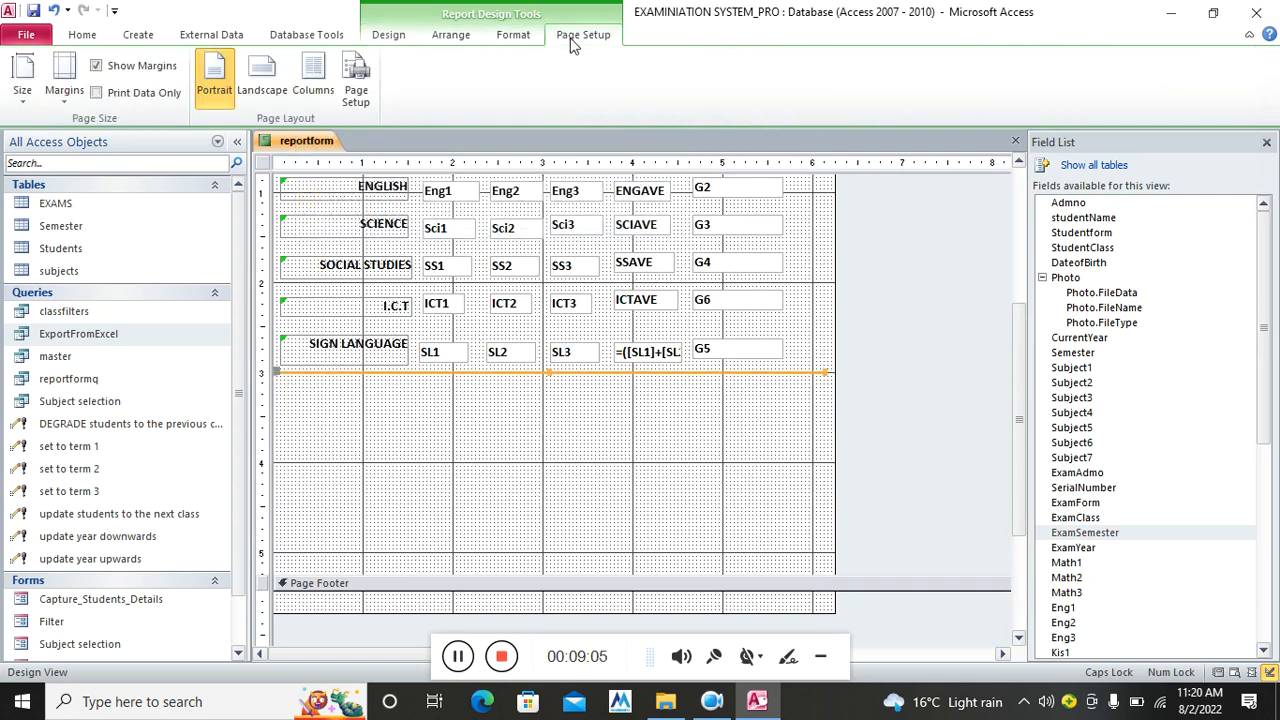
left_click(513, 35)
left_click(790, 80)
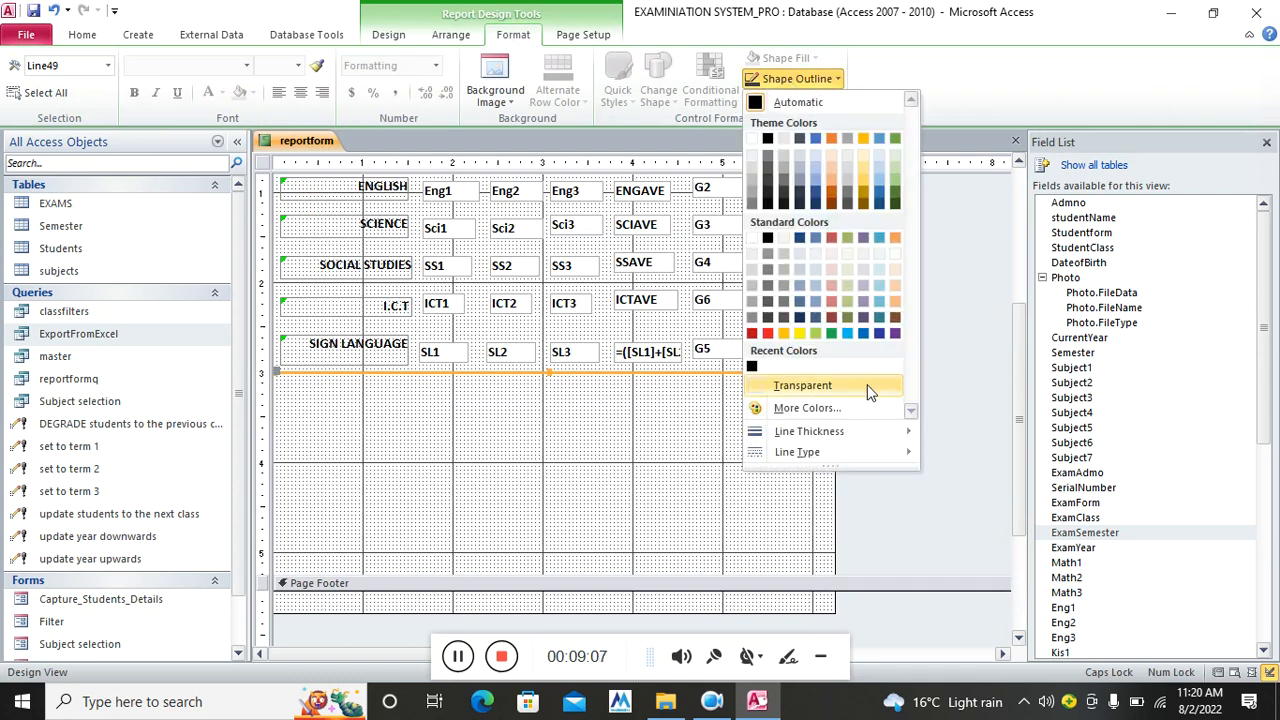
mouse_move(863, 430)
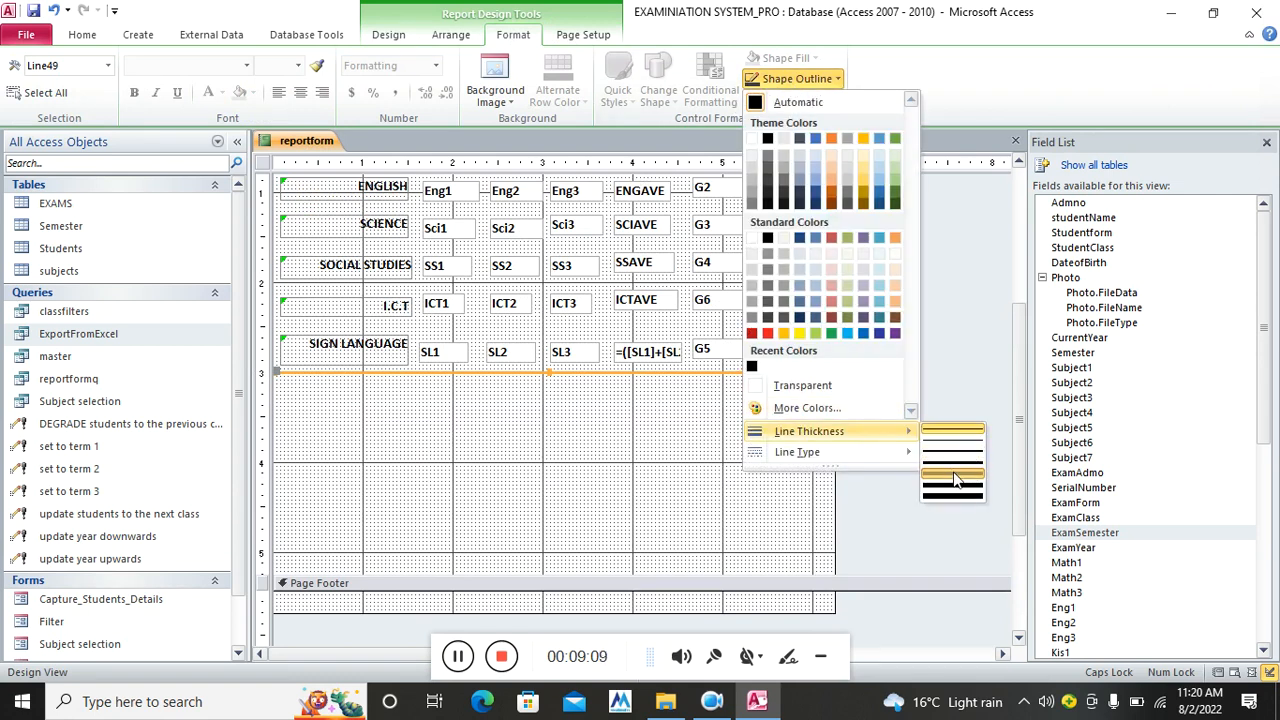
left_click(955, 480)
left_click(684, 498)
scroll(680, 495, "up", 3)
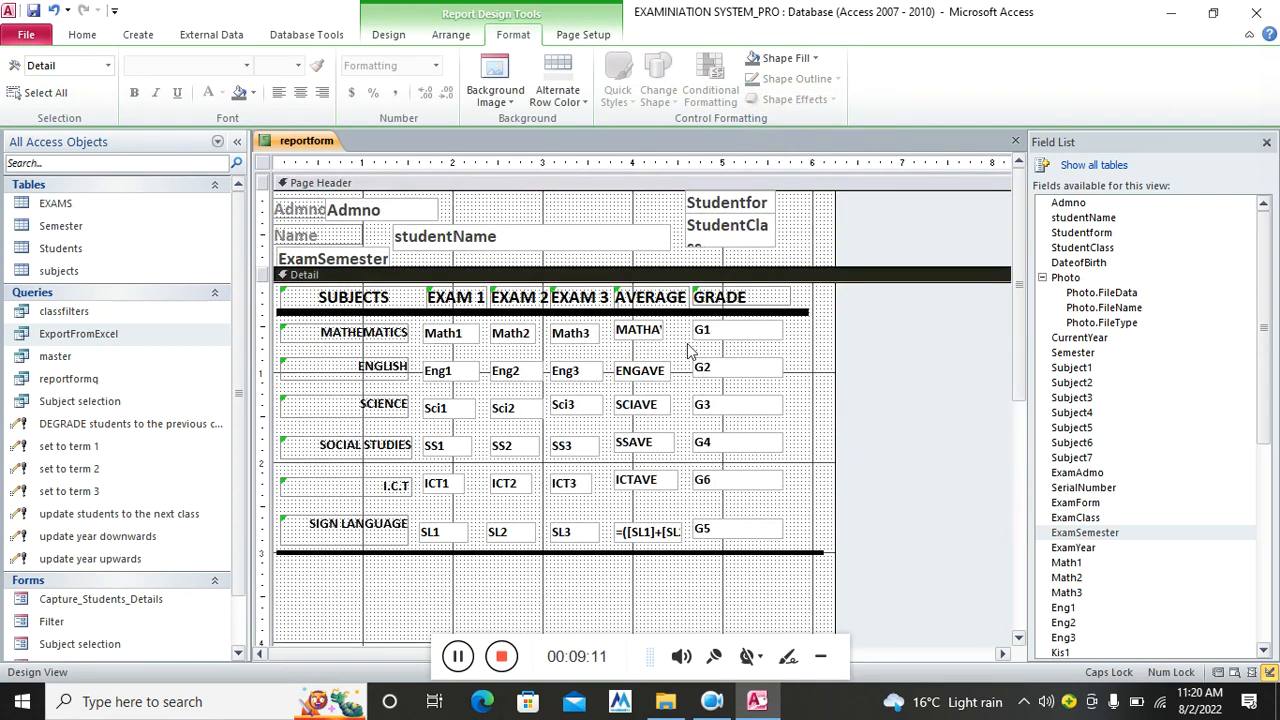
left_click(398, 36)
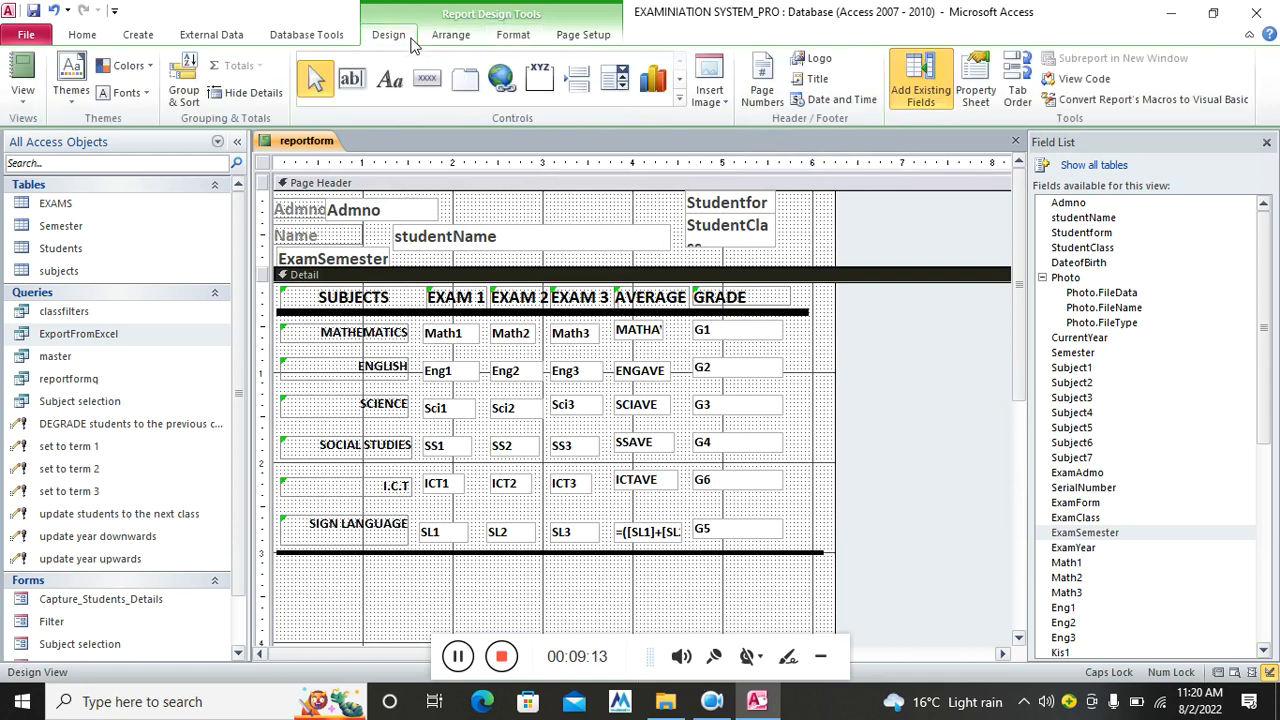
Draw vertical dividers between EXAM 3 and AVERAGE, and between AVERAGE and GRADE
left_click(679, 103)
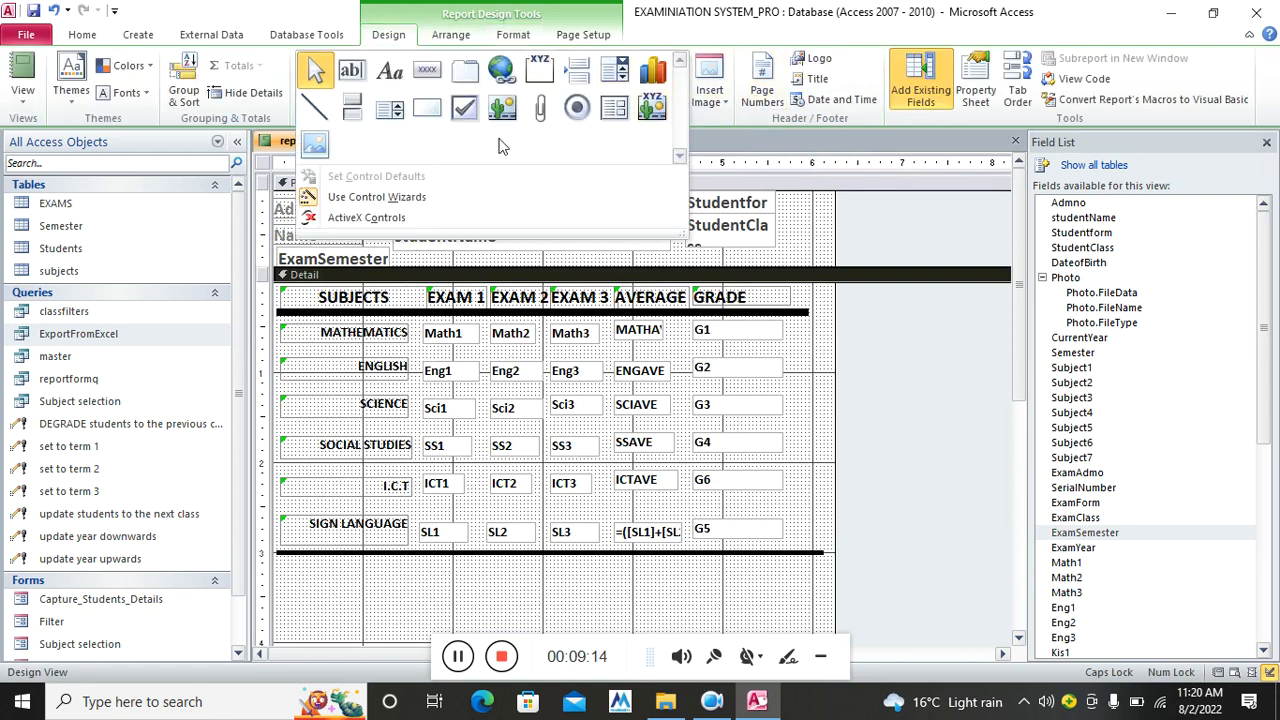
left_click(315, 114)
mouse_move(607, 313)
left_mouse_down()
mouse_move(605, 570)
mouse_move(607, 556)
left_mouse_up()
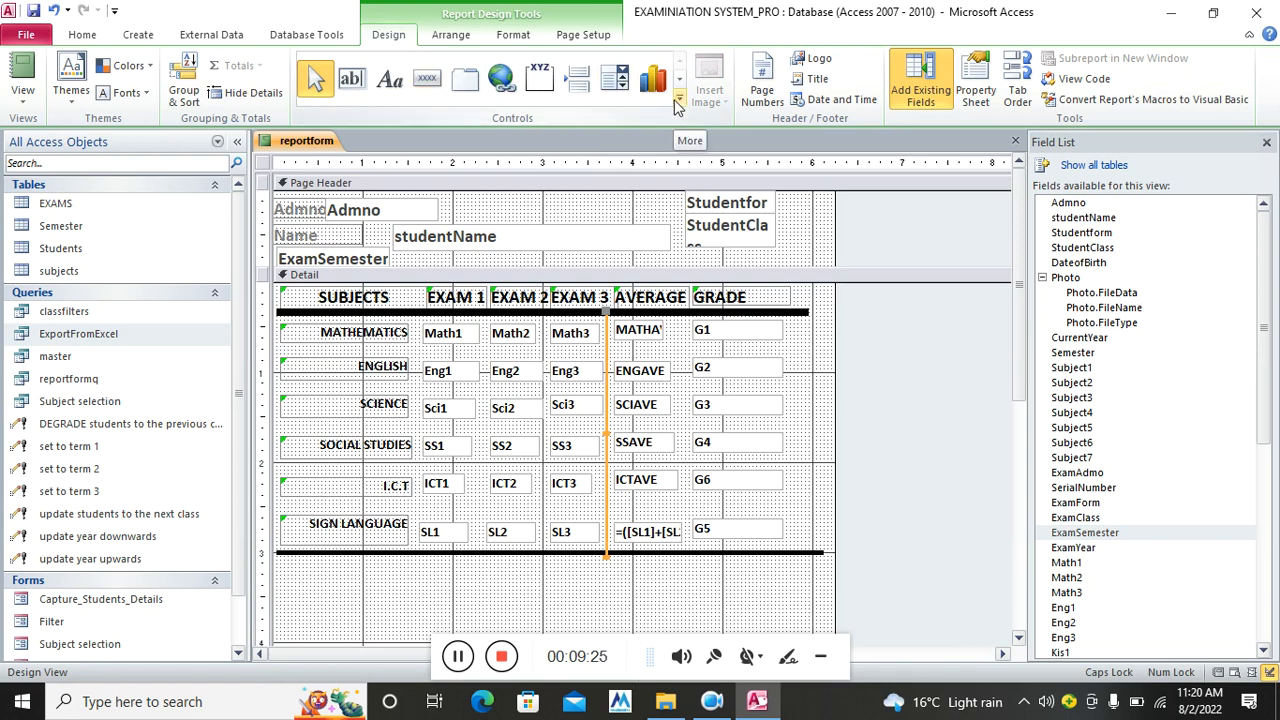
left_click(679, 97)
left_click(316, 107)
left_click_drag(688, 316, 686, 552)
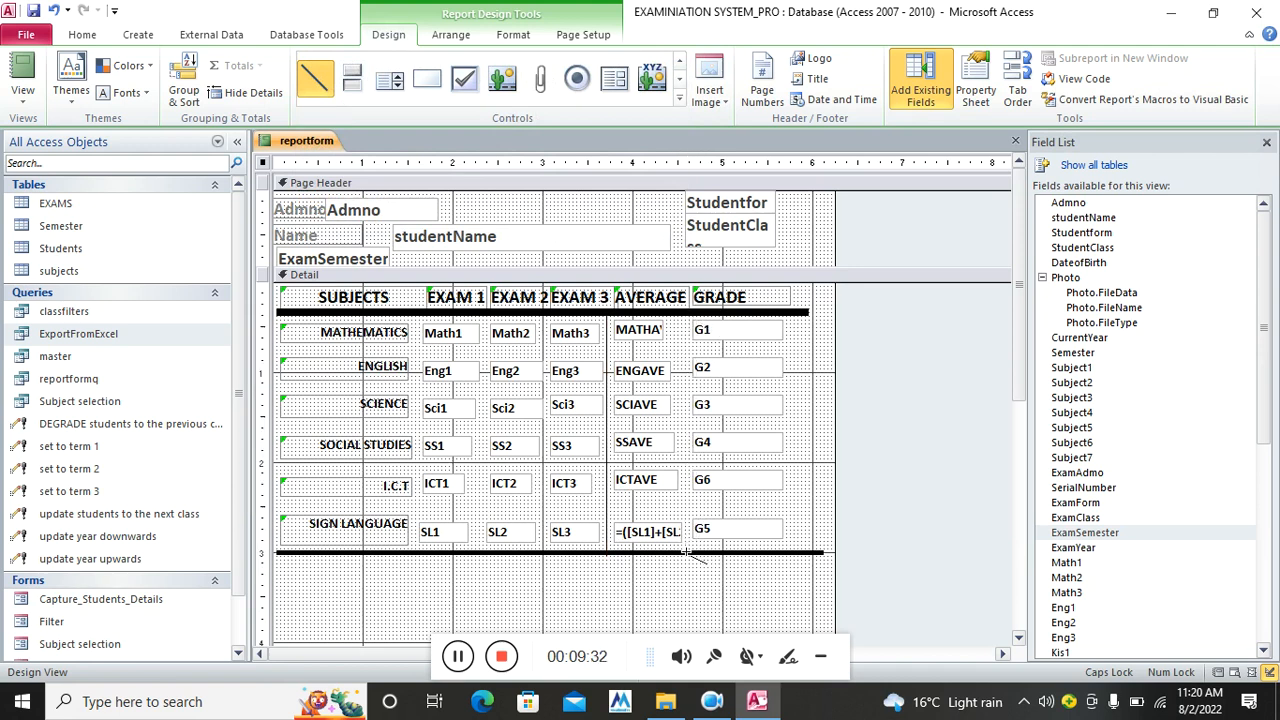
Draw the divider between EXAM 1 and EXAM 2, replacing a misplaced attempt
left_click(677, 103)
left_click(316, 107)
mouse_move(486, 316)
left_mouse_down()
mouse_move(488, 550)
mouse_move(473, 555)
mouse_move(491, 549)
mouse_move(488, 568)
mouse_move(483, 548)
left_mouse_up()
key("Delete")
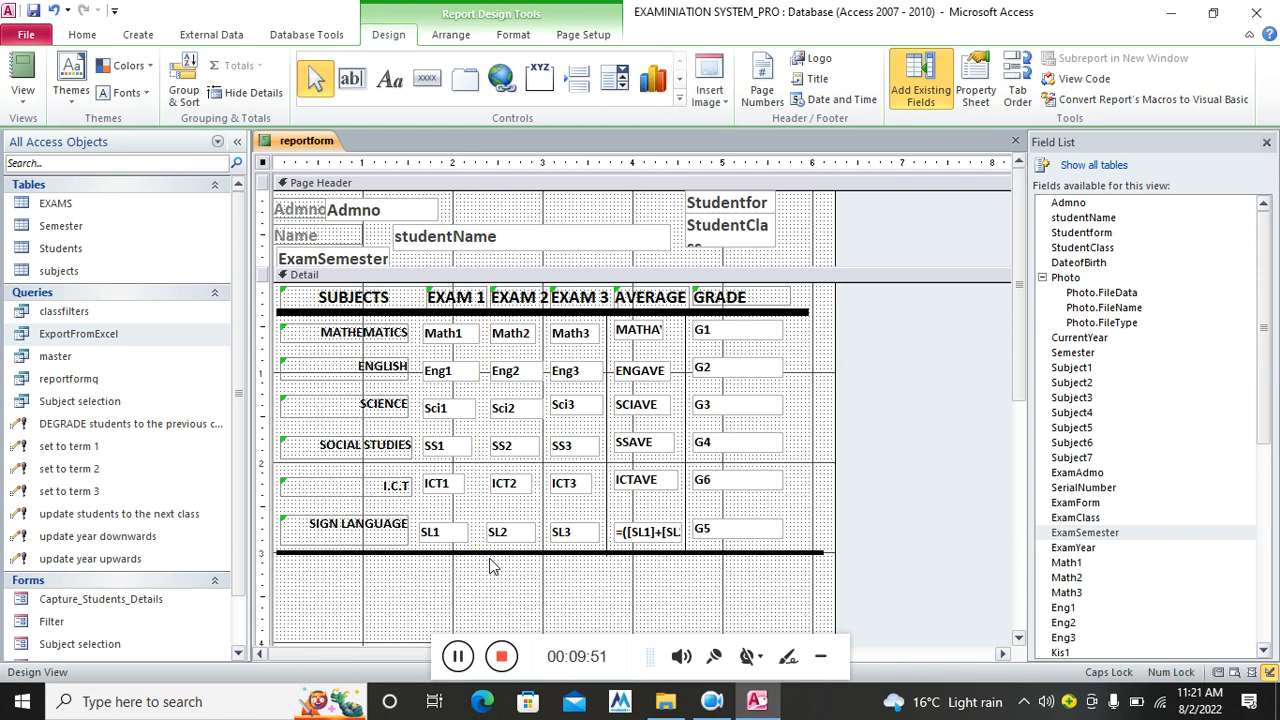
left_click(679, 98)
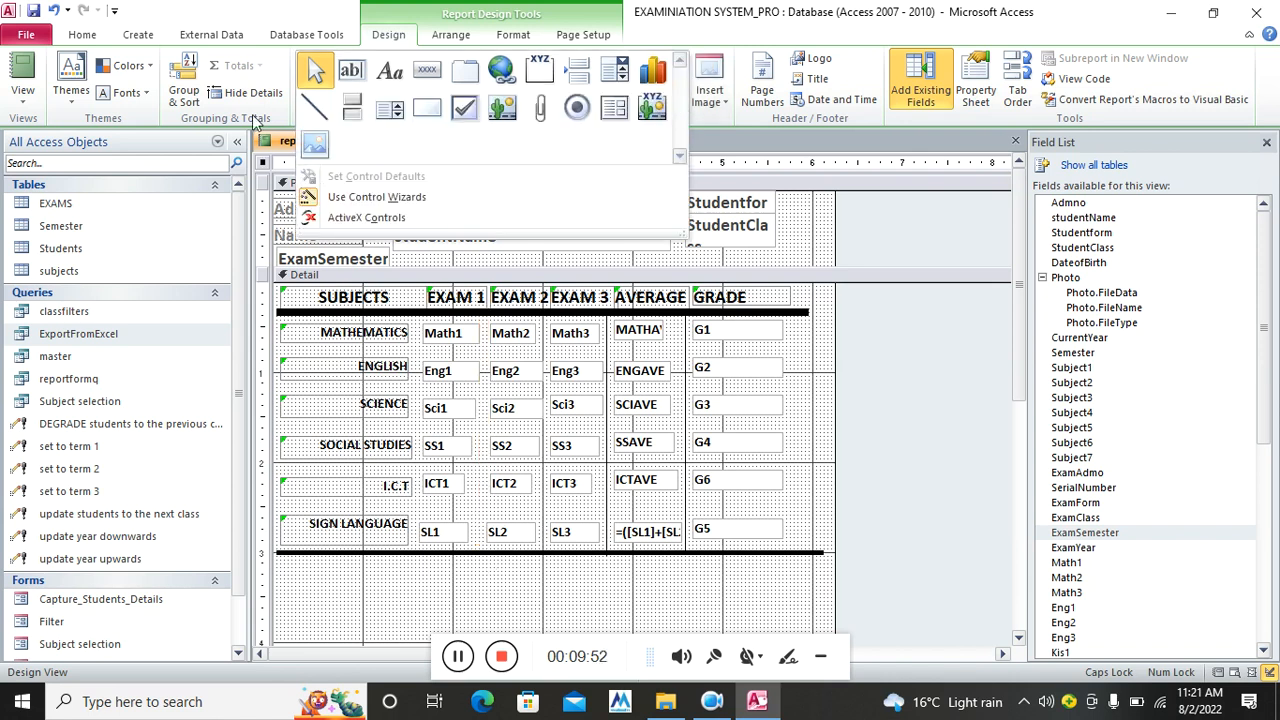
left_click(316, 107)
left_click_drag(484, 313, 486, 557)
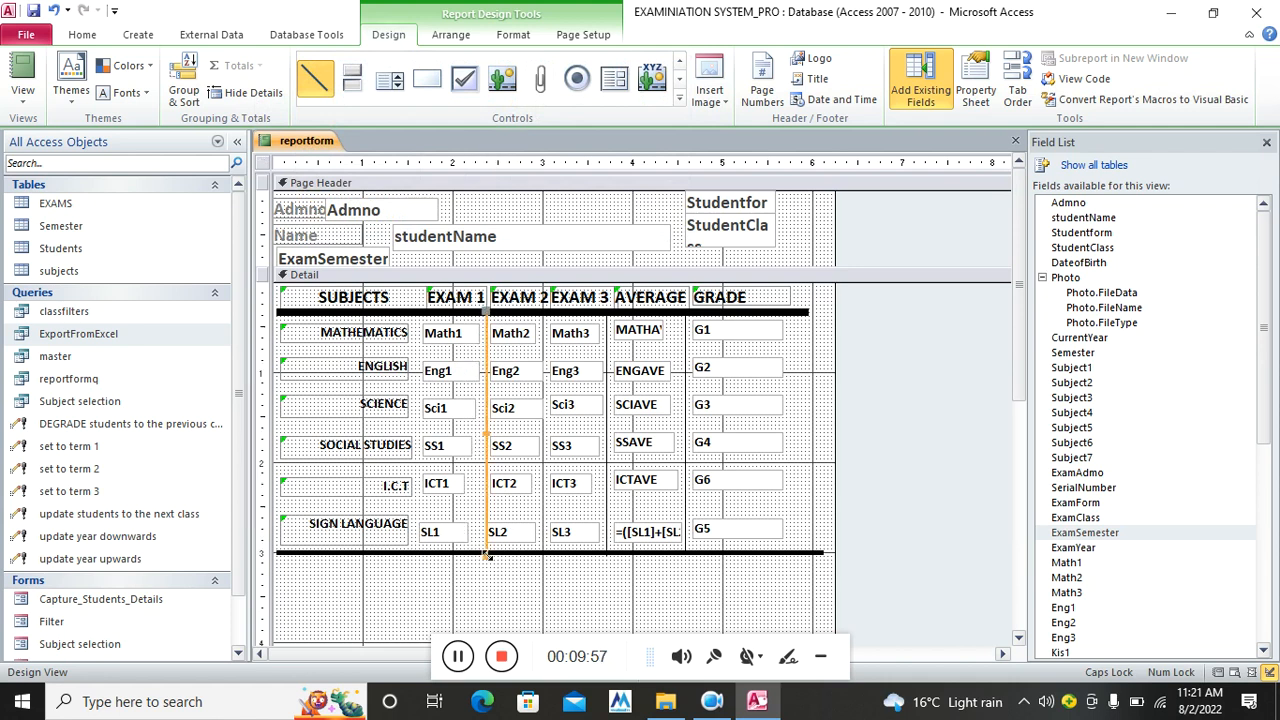
Draw the divider between the subject names and EXAM 1, redoing a misplaced line
left_click(680, 96)
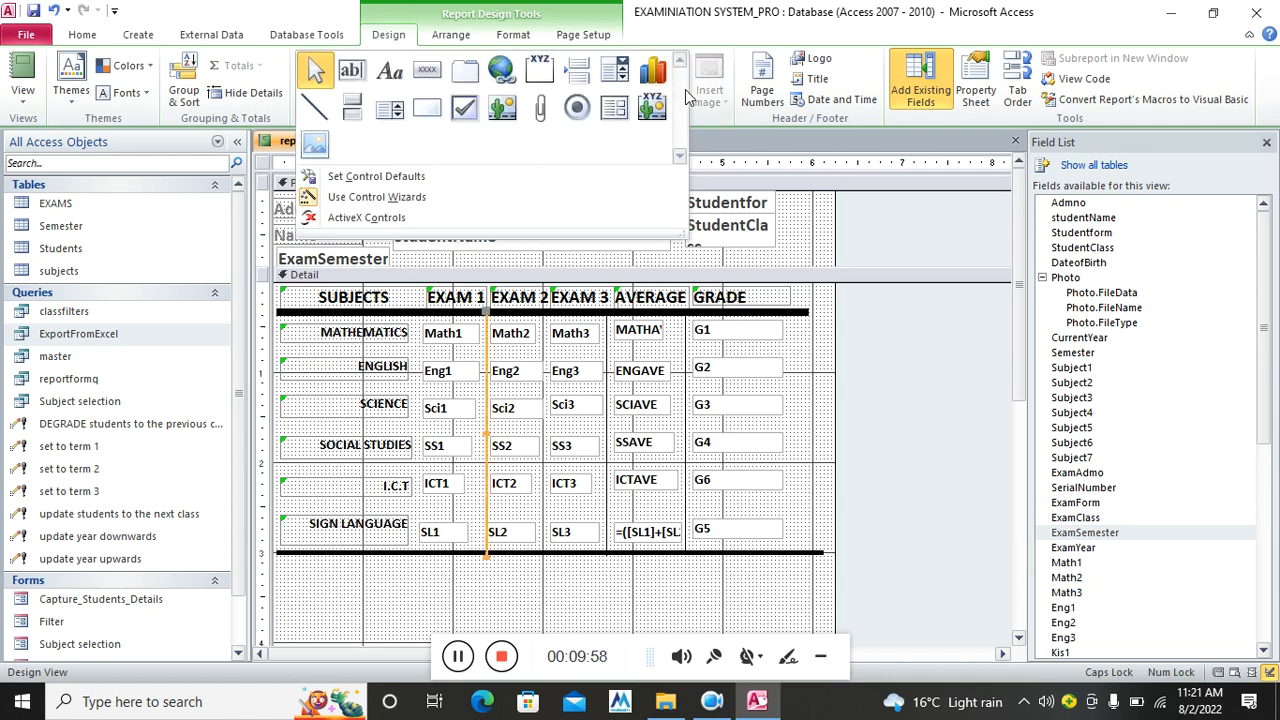
left_click(316, 108)
left_click_drag(410, 312, 413, 557)
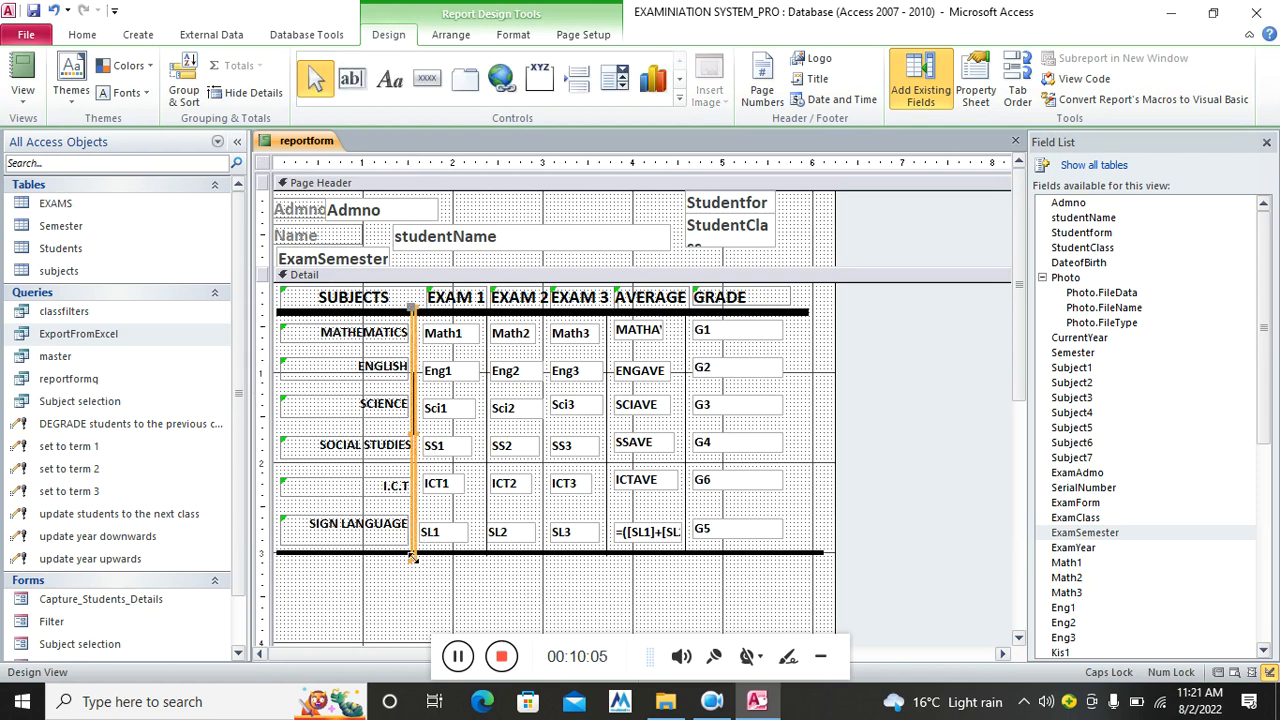
key("Delete")
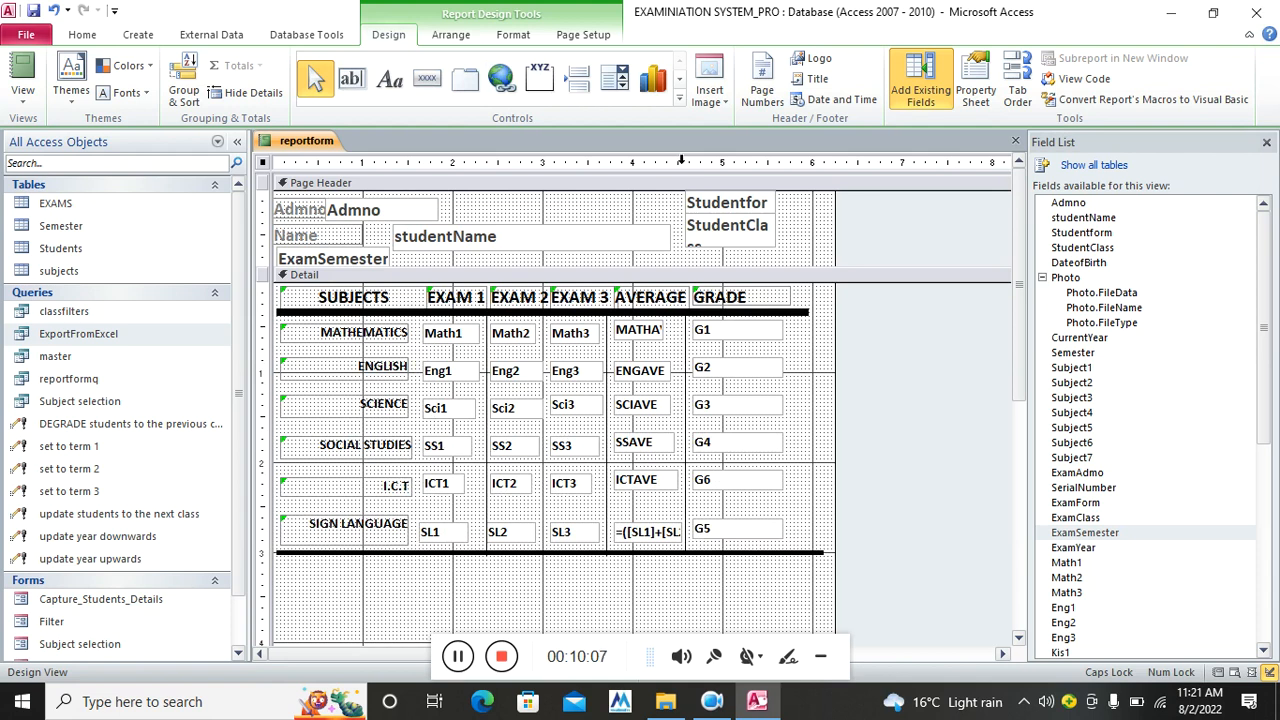
left_click(681, 101)
left_click(318, 110)
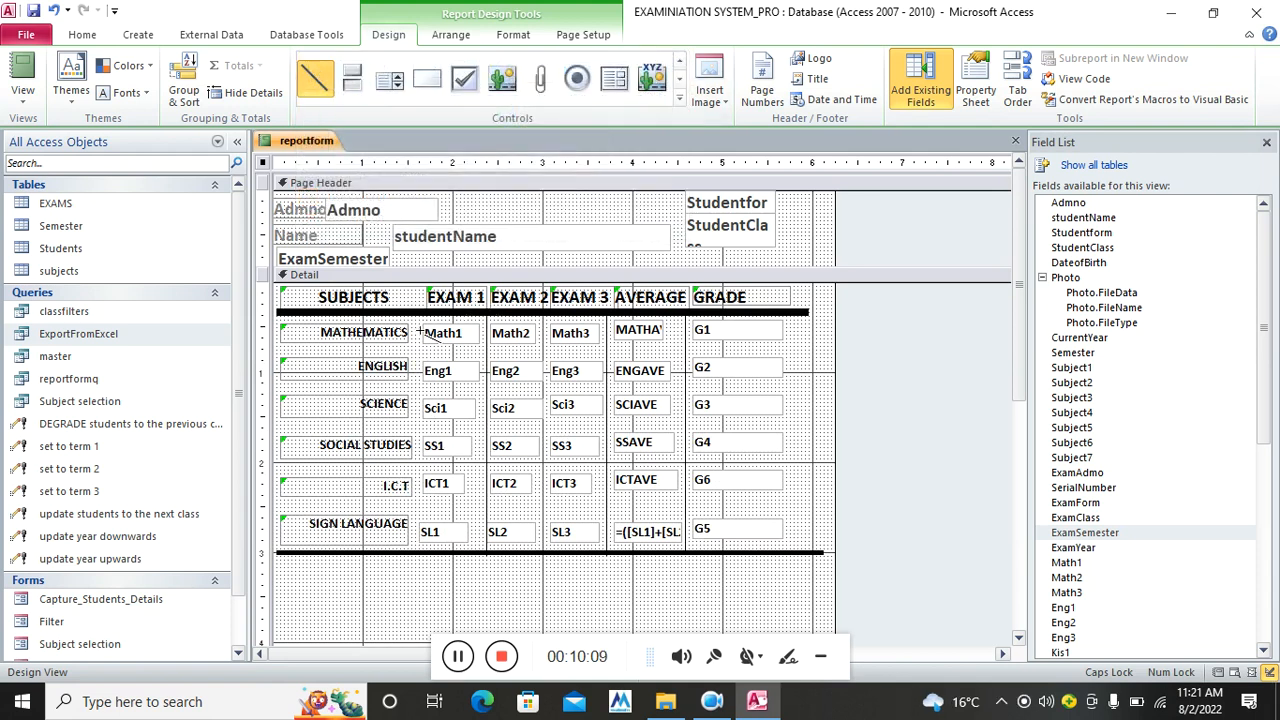
left_click_drag(413, 312, 411, 533)
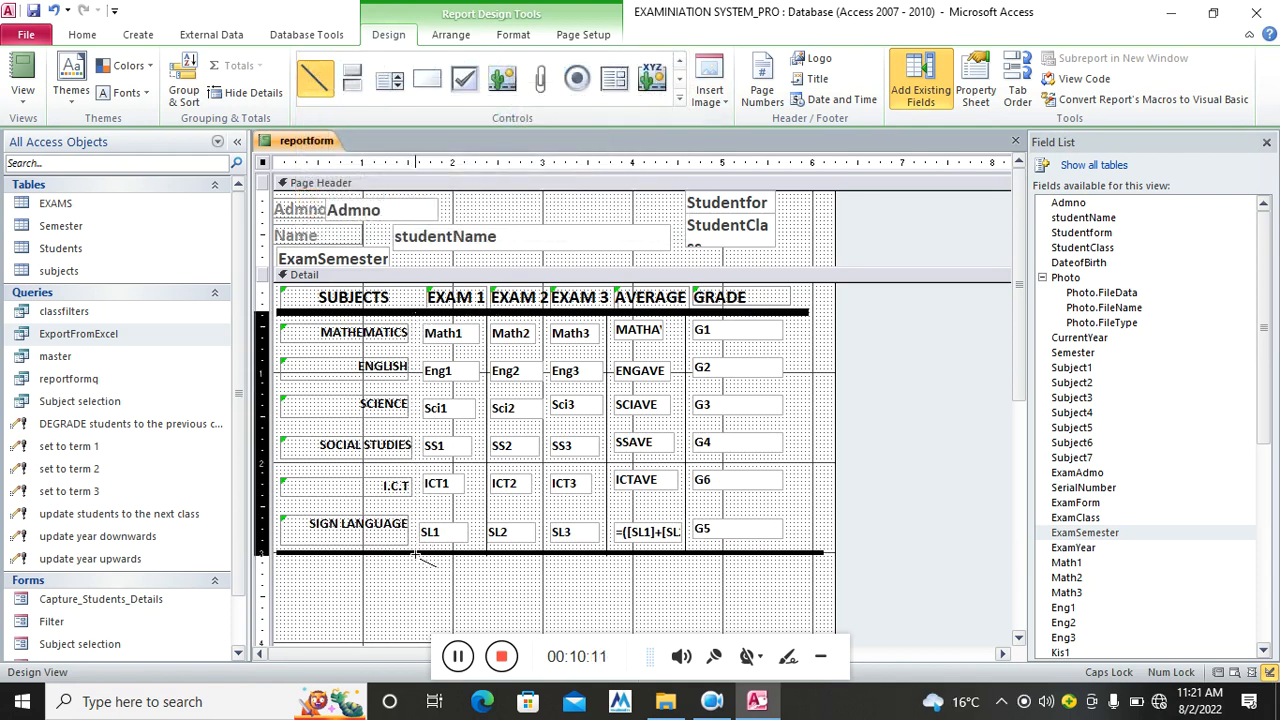
left_click_drag(418, 558, 415, 556)
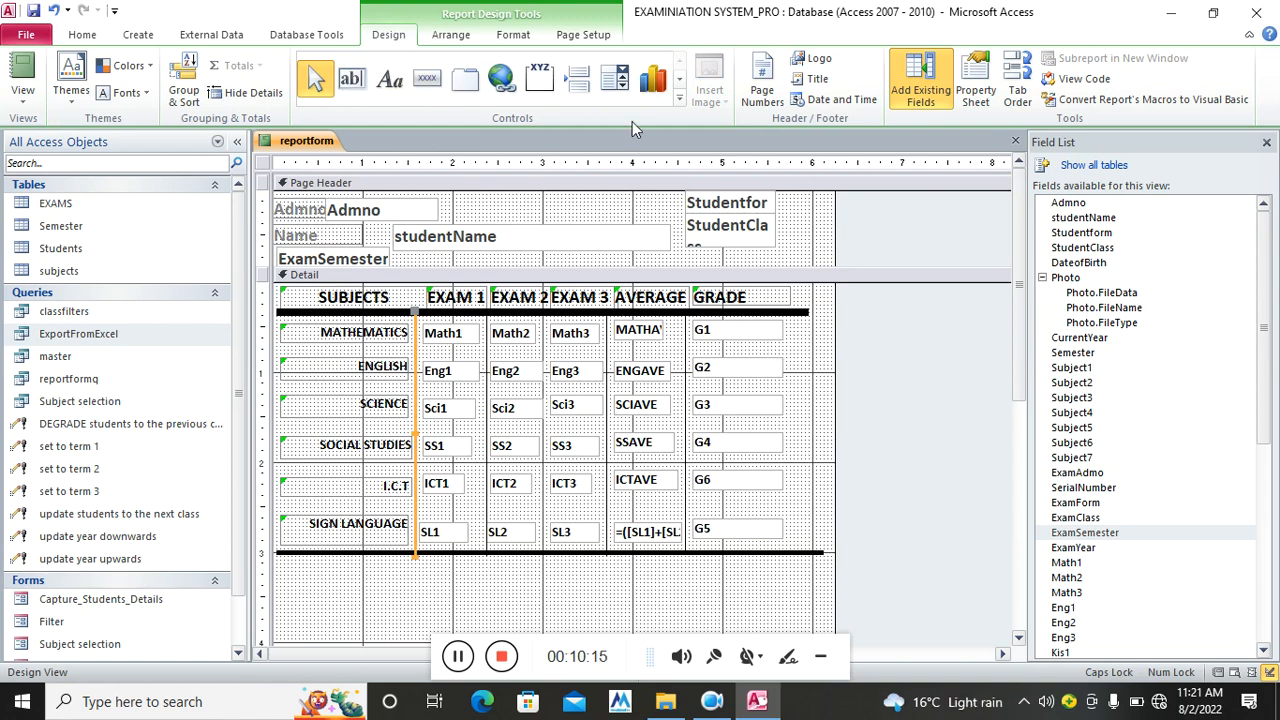
Draw horizontal lines under the MATHEMATICS, ENGLISH and SCIENCE rows with the Line control
left_click(679, 100)
left_click(310, 104)
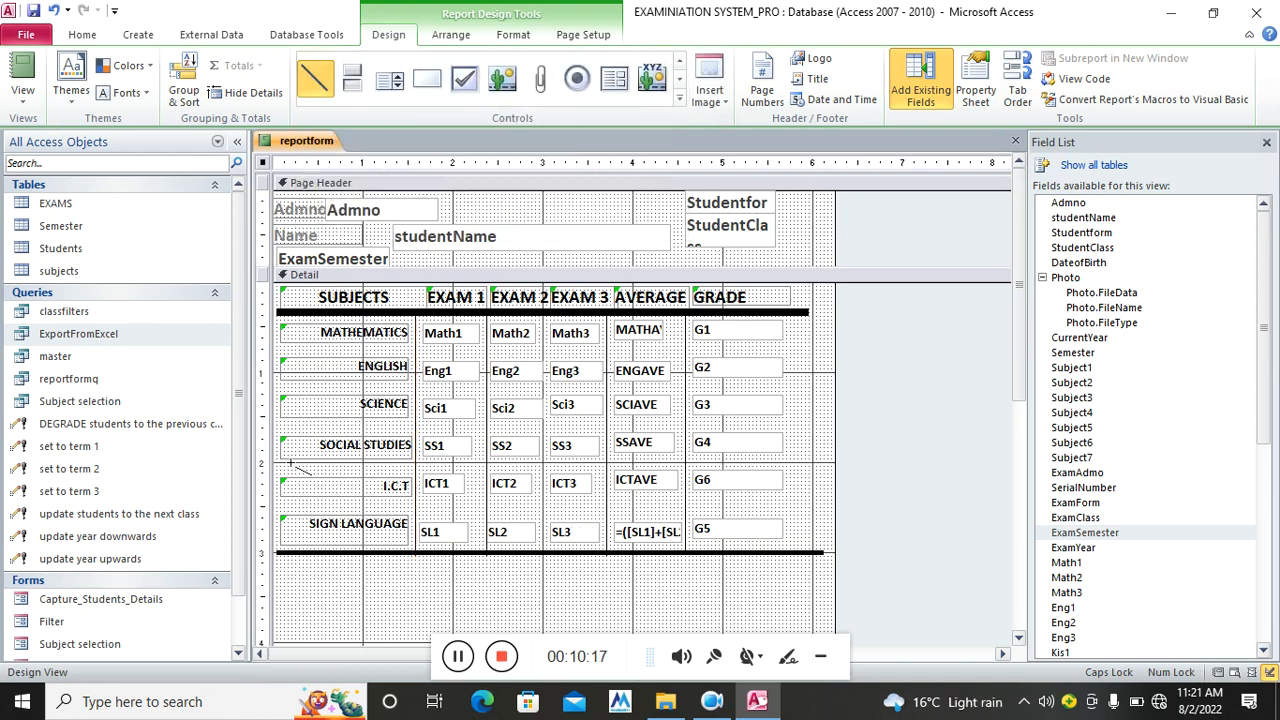
left_click_drag(272, 352, 813, 348)
left_click(680, 102)
left_click(315, 108)
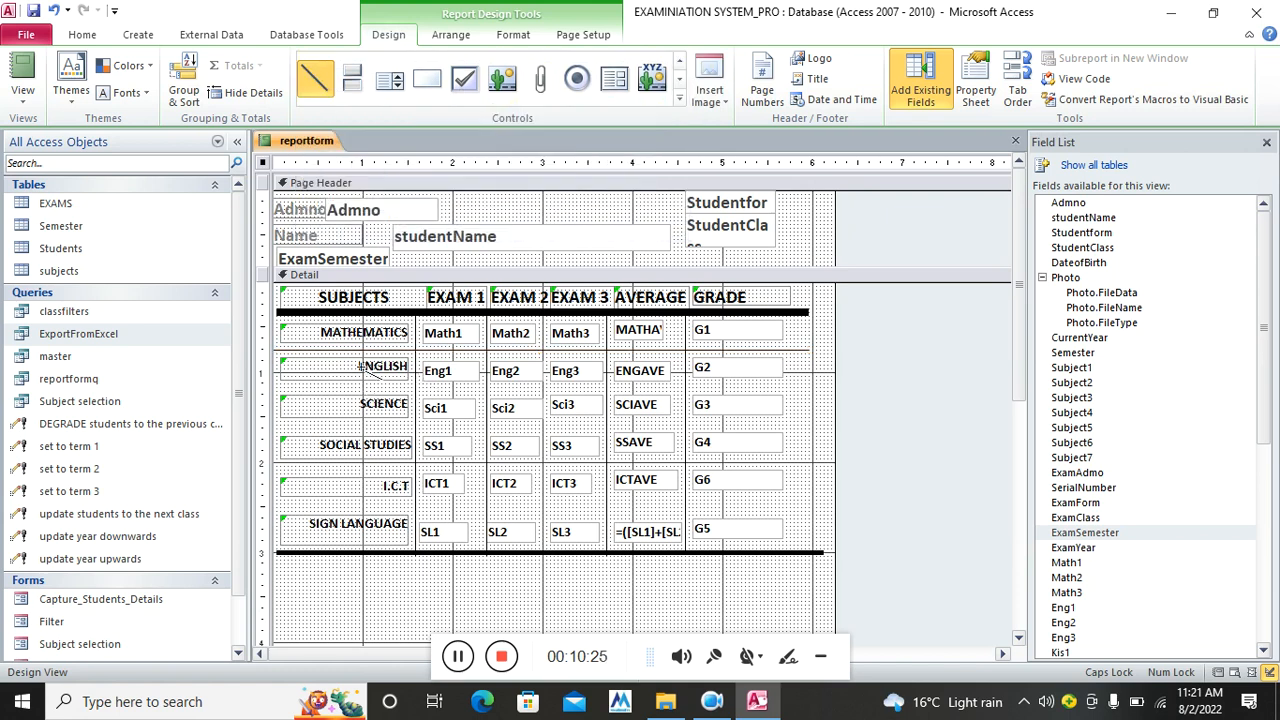
left_click_drag(275, 380, 813, 382)
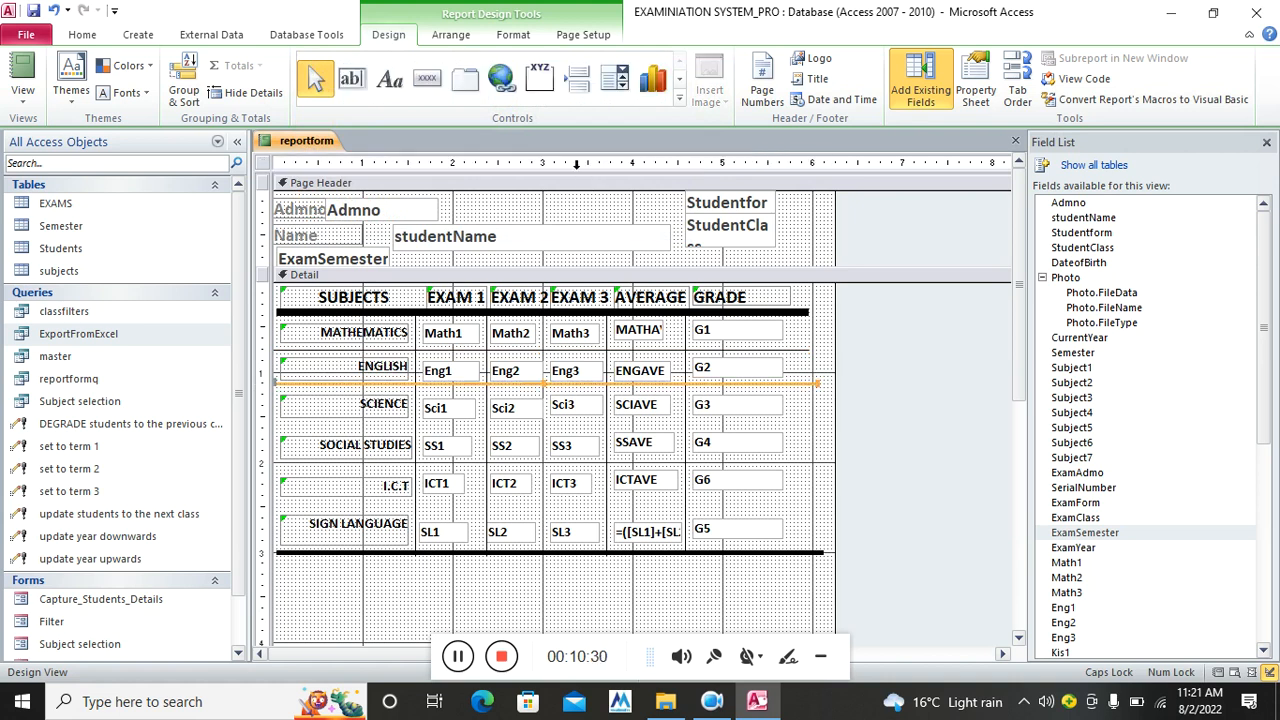
left_click(684, 104)
left_click(316, 108)
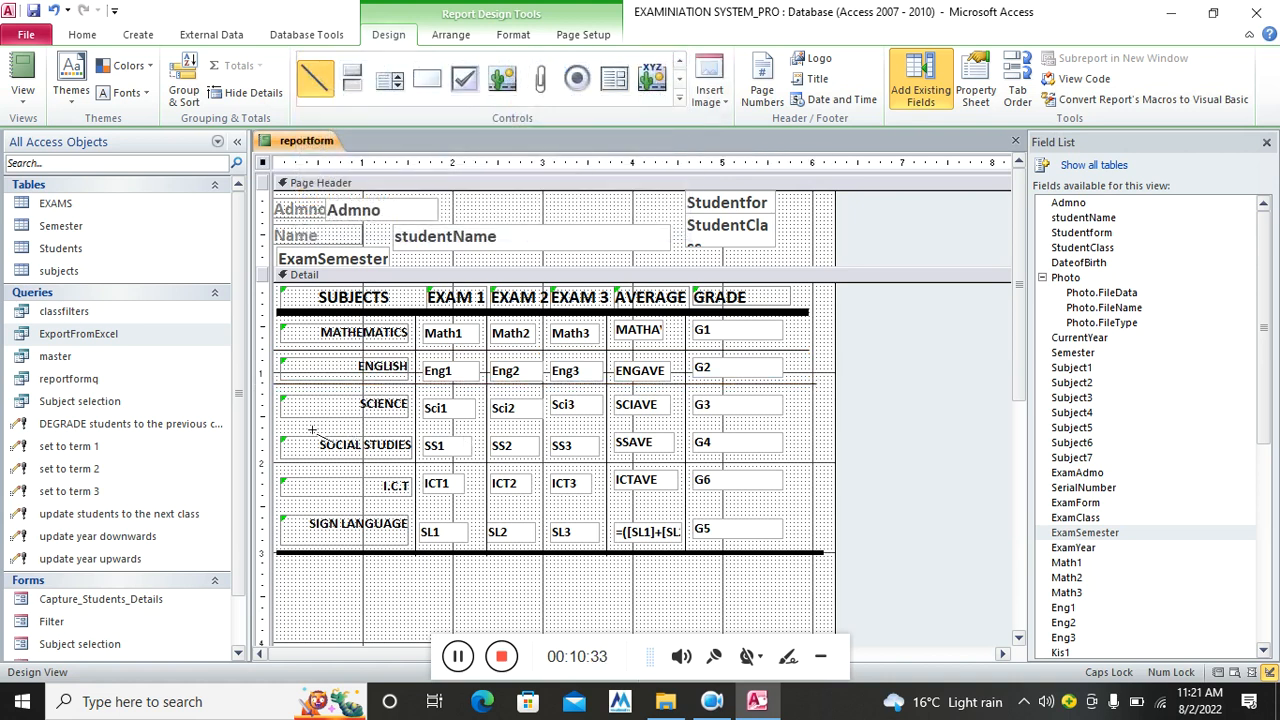
left_click_drag(280, 422, 813, 425)
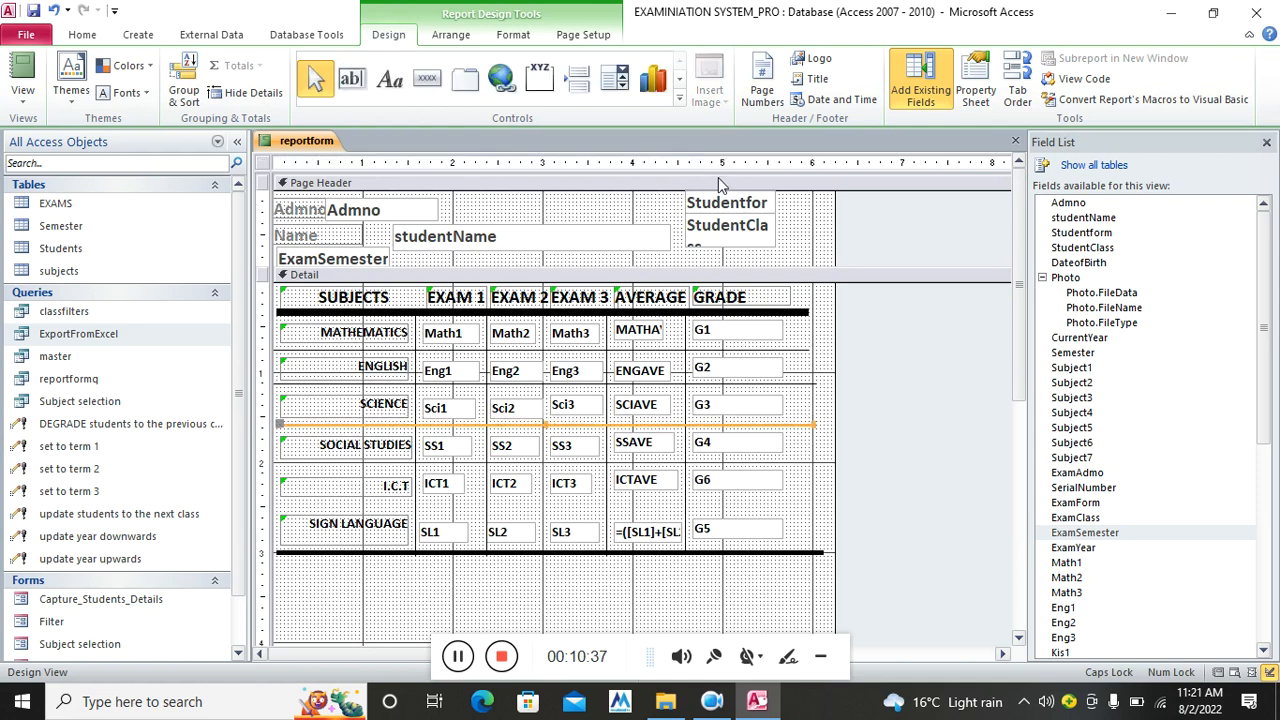
Draw horizontal lines under the SOCIAL STUDIES and I.C.T rows to complete the grid
left_click(679, 101)
left_click(314, 103)
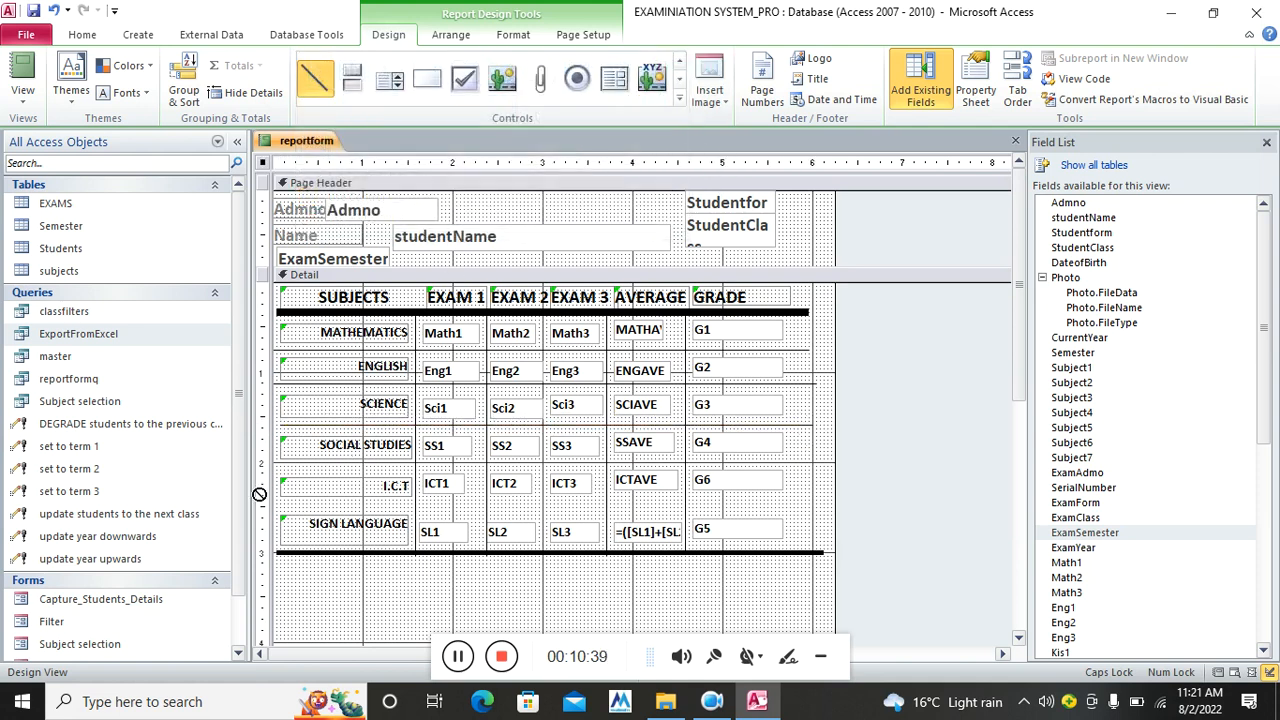
left_click_drag(280, 466, 818, 466)
left_click(679, 101)
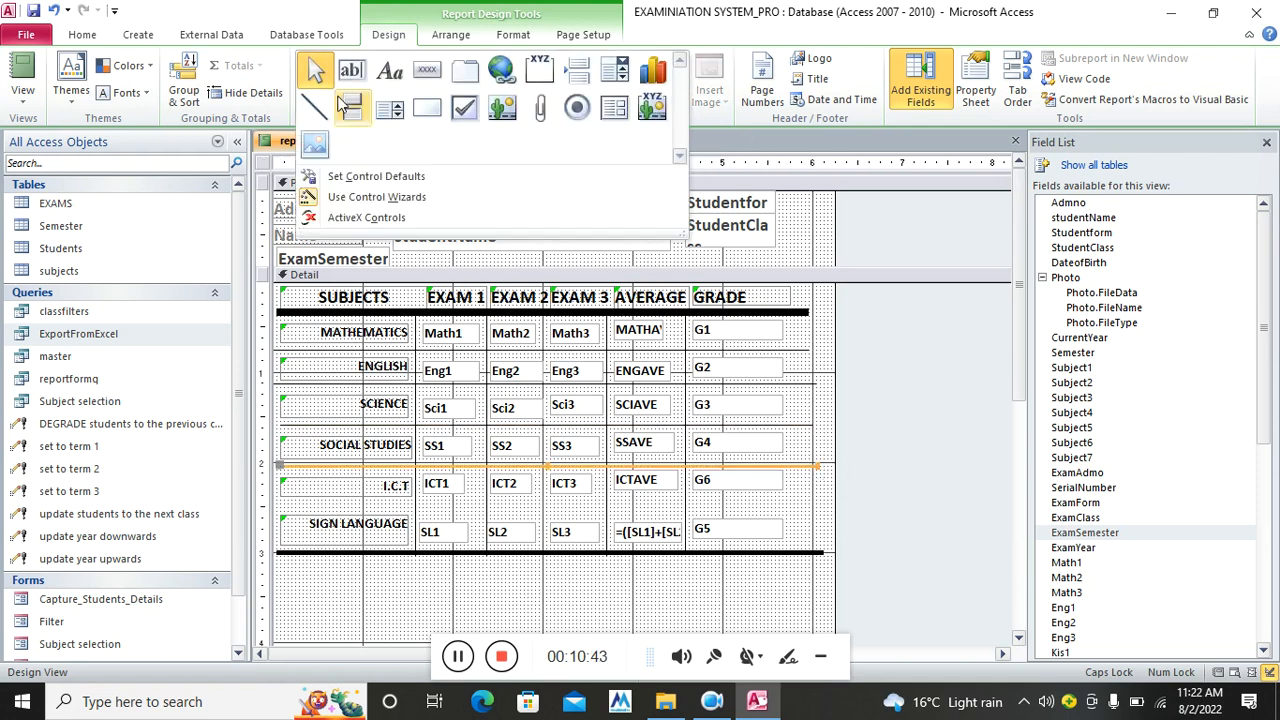
left_click(314, 103)
left_click_drag(280, 505, 814, 508)
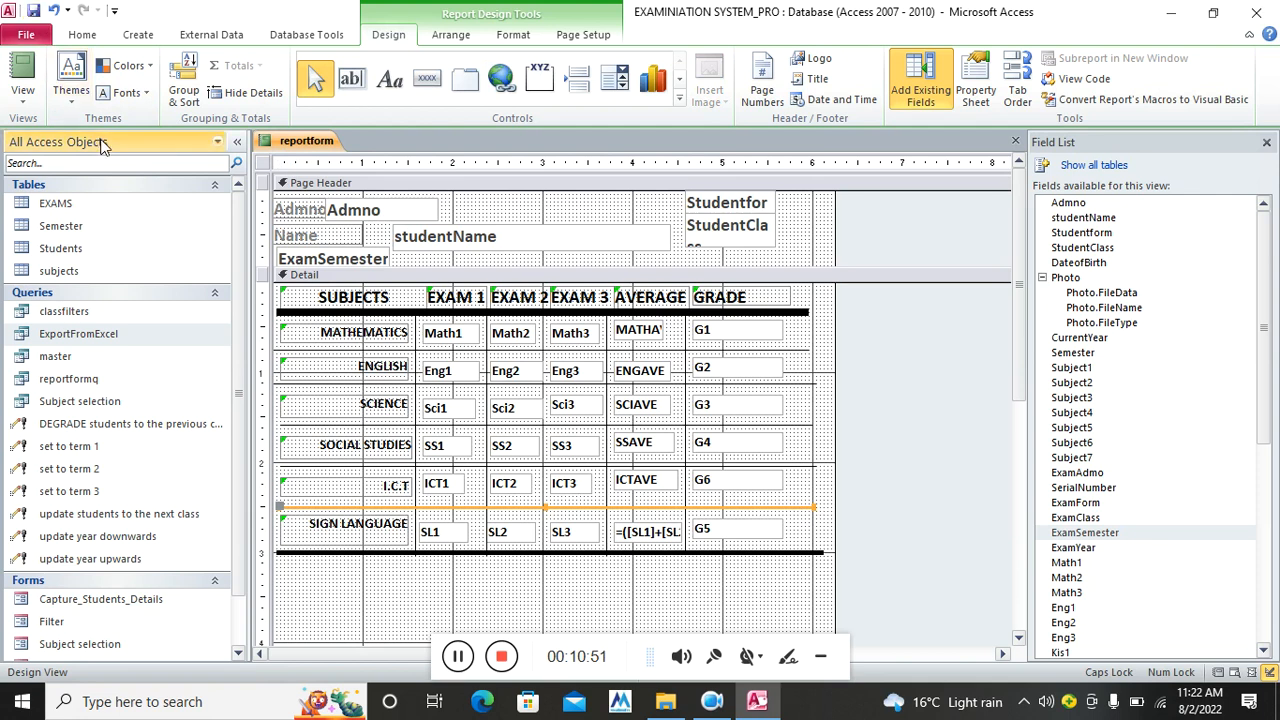
scroll(542, 492, "down", 3)
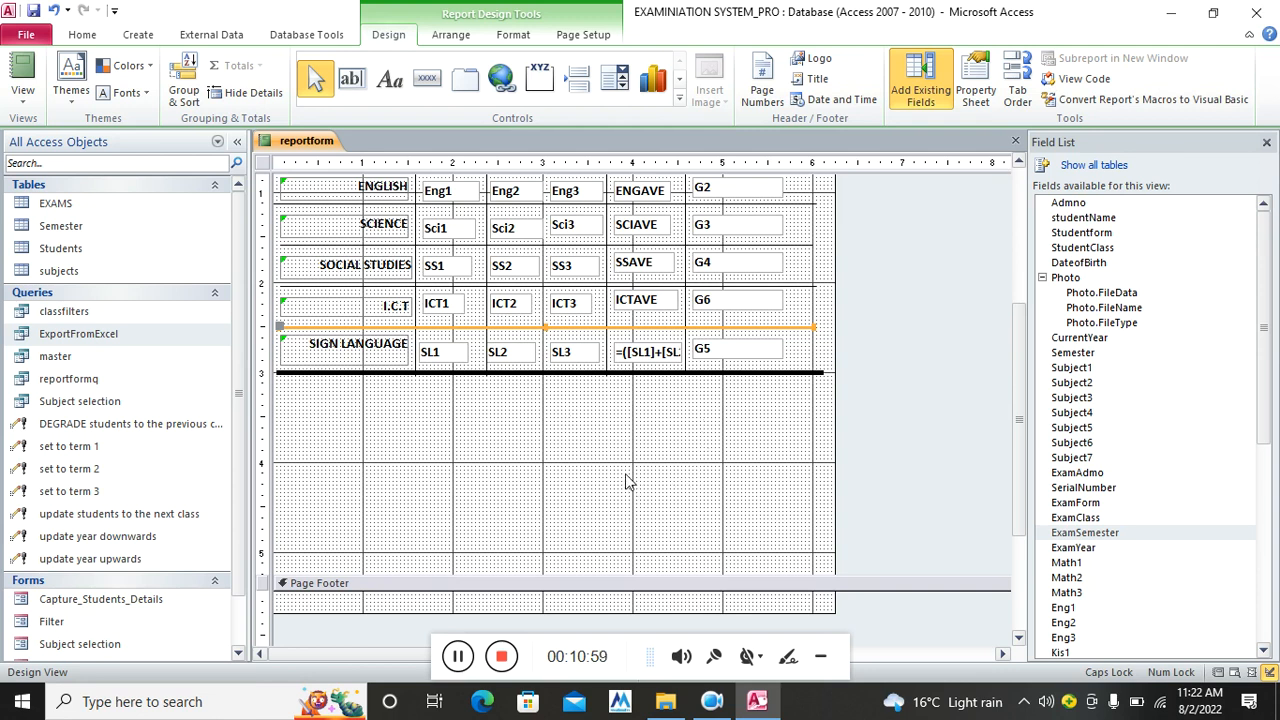
scroll(625, 483, "up", 3)
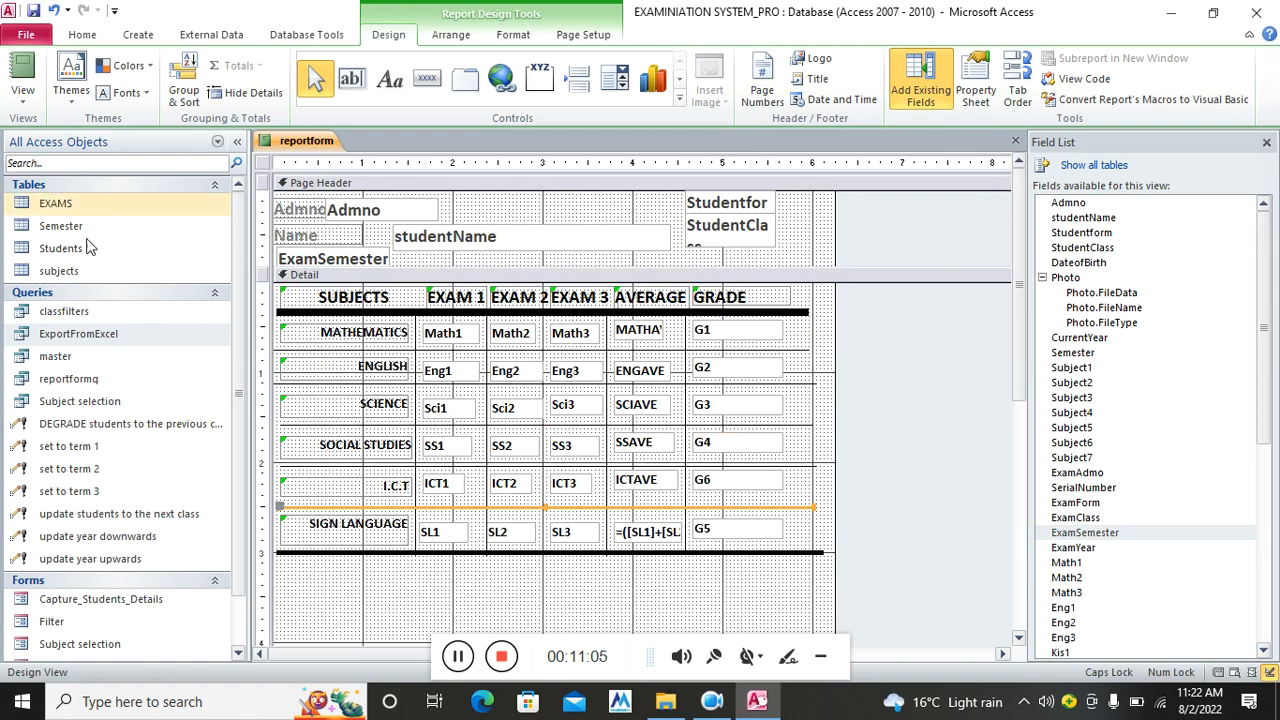
Close the Filter form's Design view together with its Field List
scroll(139, 585, "down", 2)
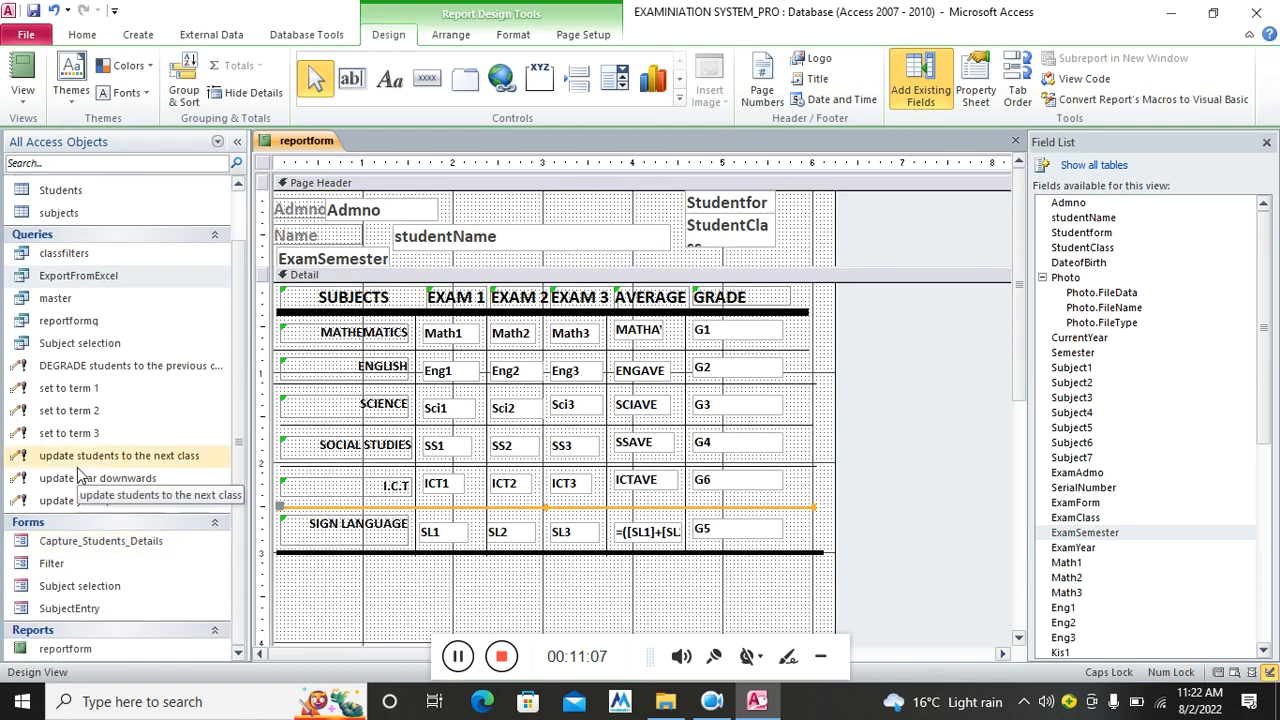
right_click(68, 563)
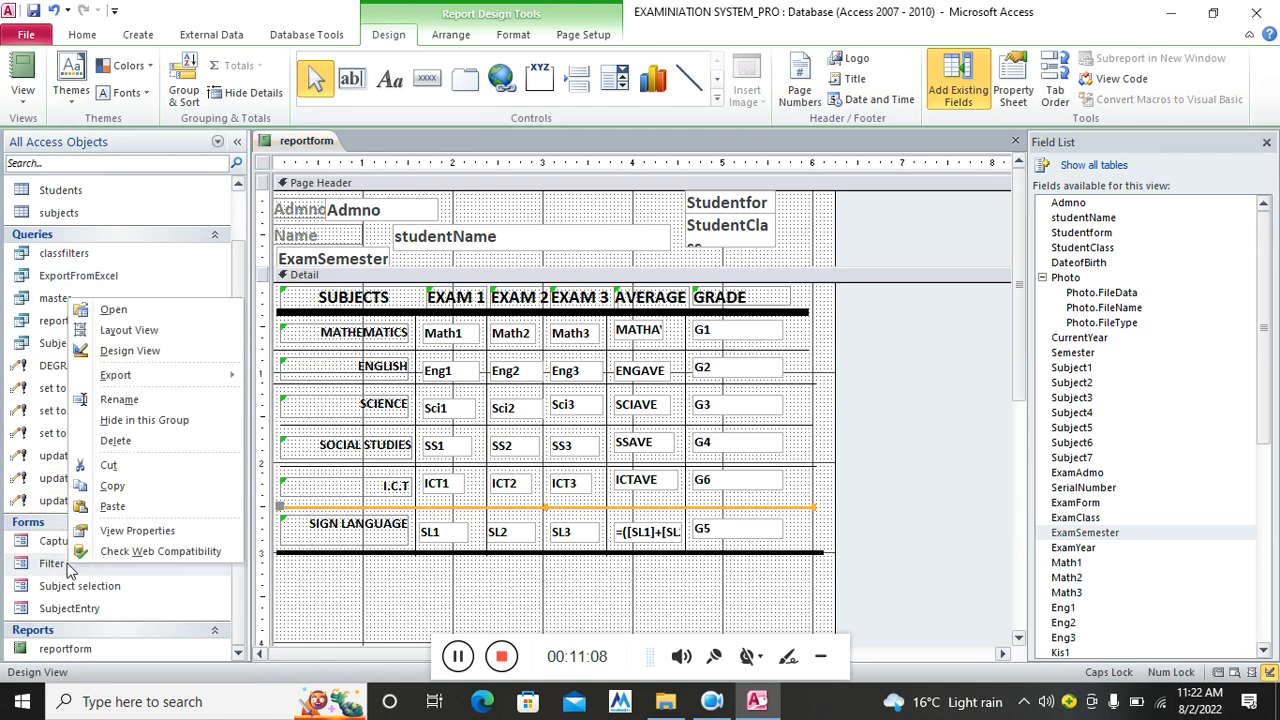
left_click(148, 351)
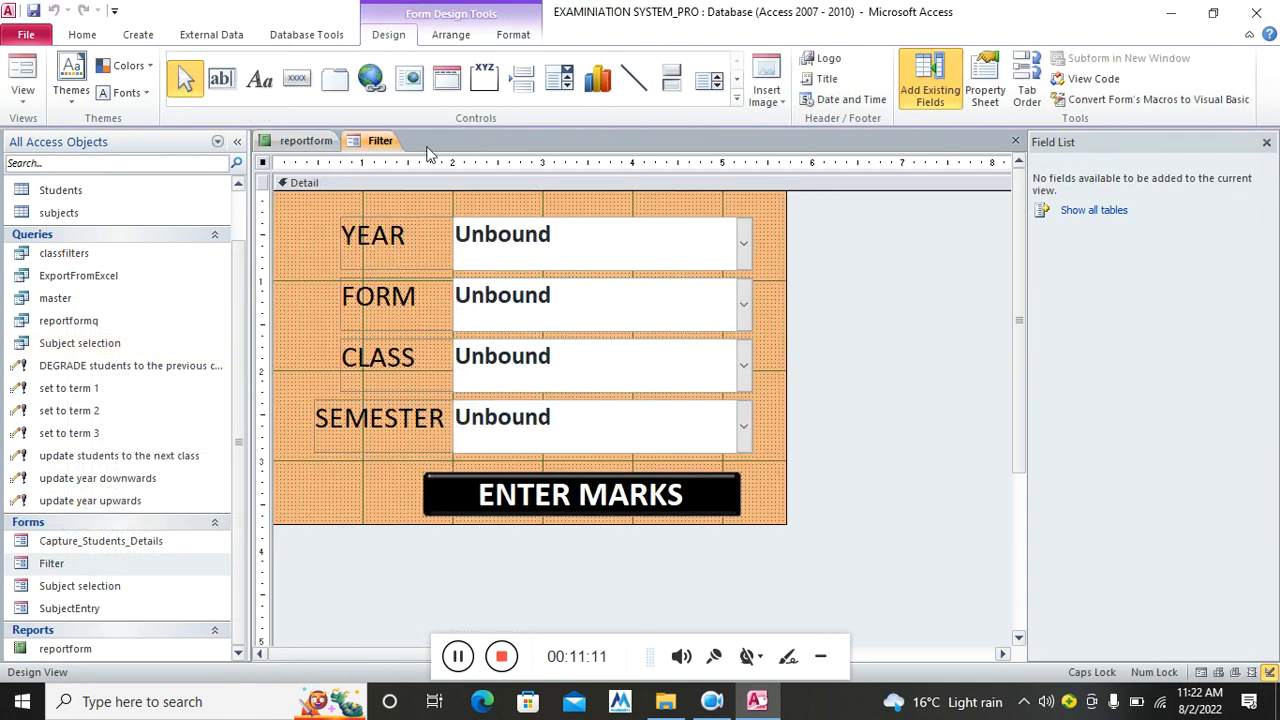
left_click(1266, 142)
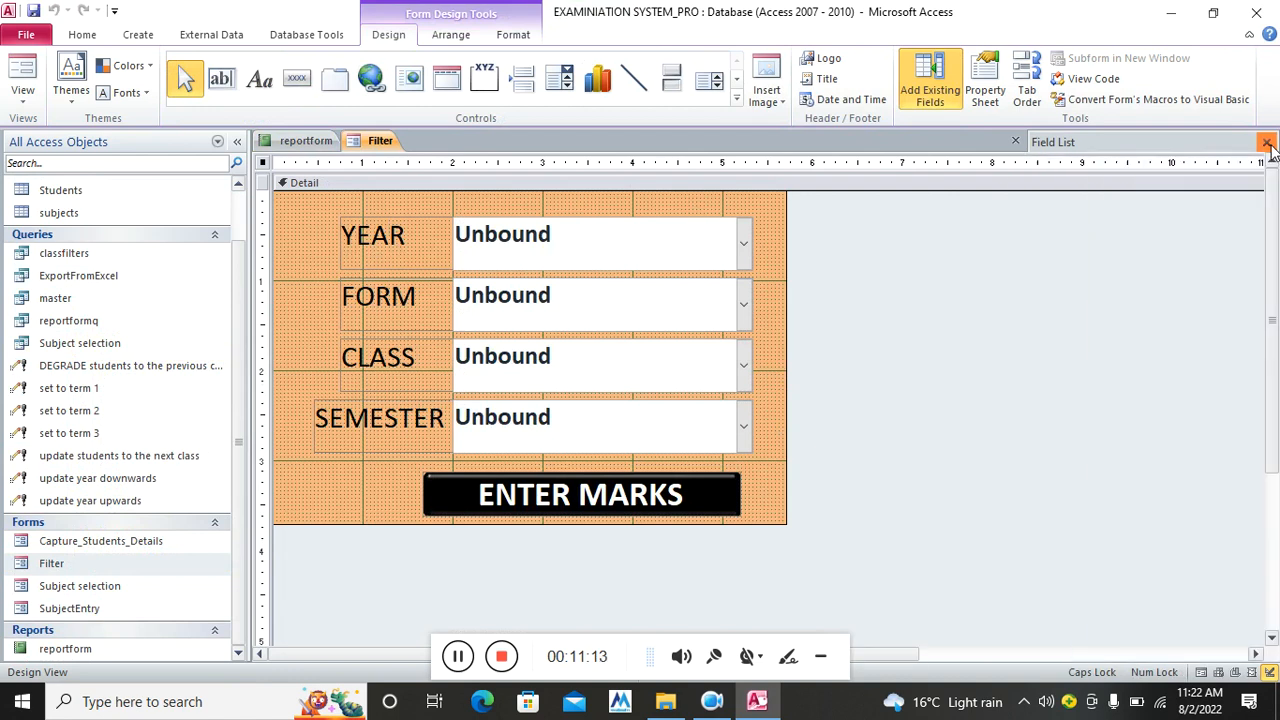
left_click(1268, 142)
Copy the Filter form and paste it as a new form named RFILTER
right_click(90, 578)
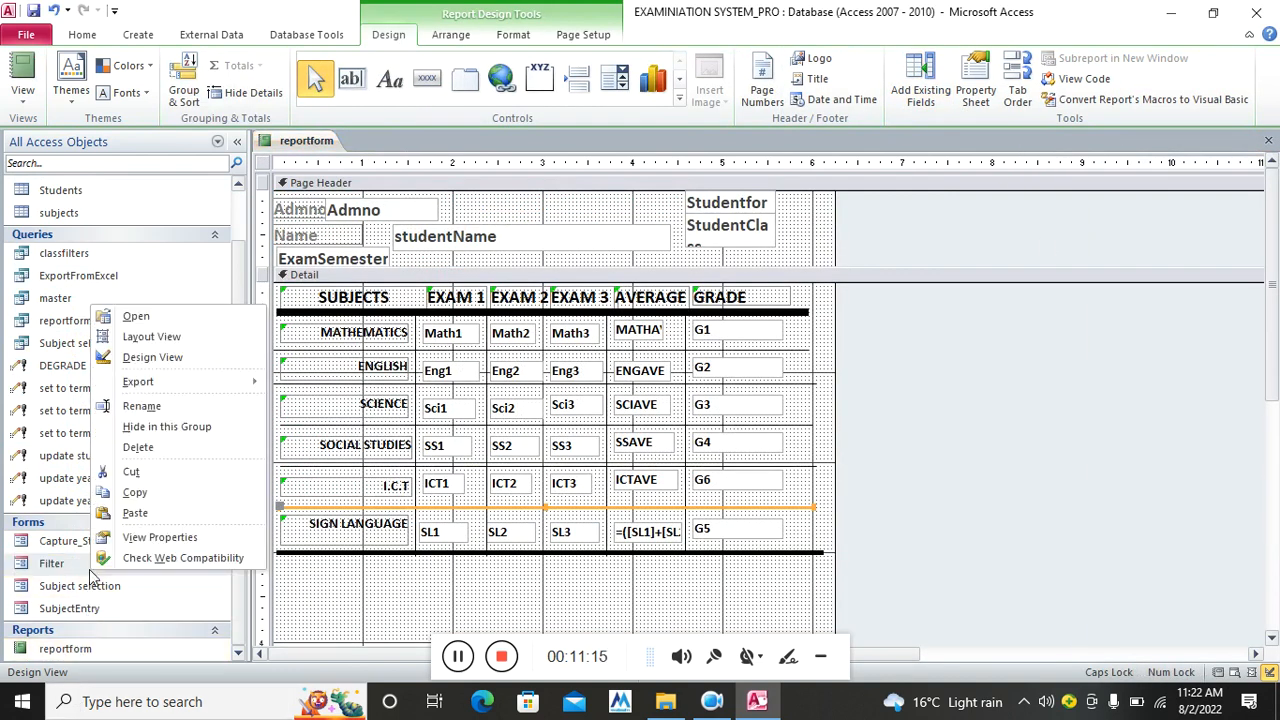
left_click(132, 493)
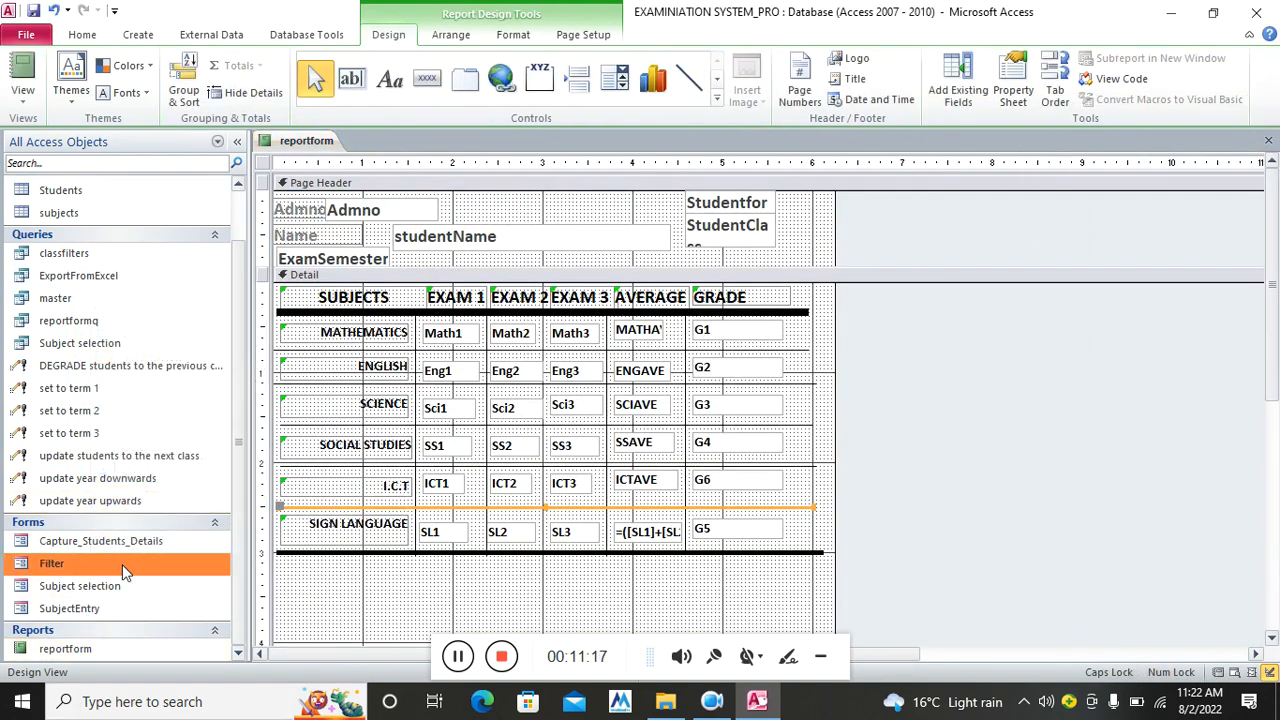
right_click(122, 564)
left_click(176, 505)
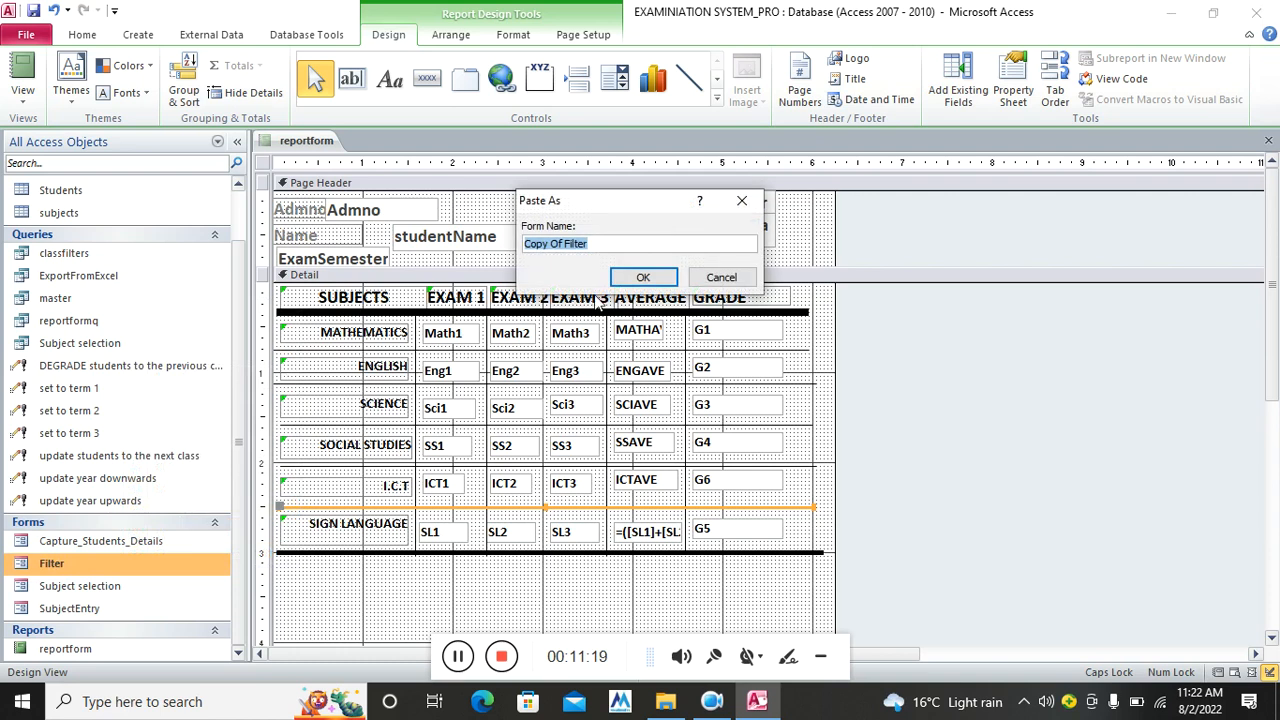
type("RFILTER")
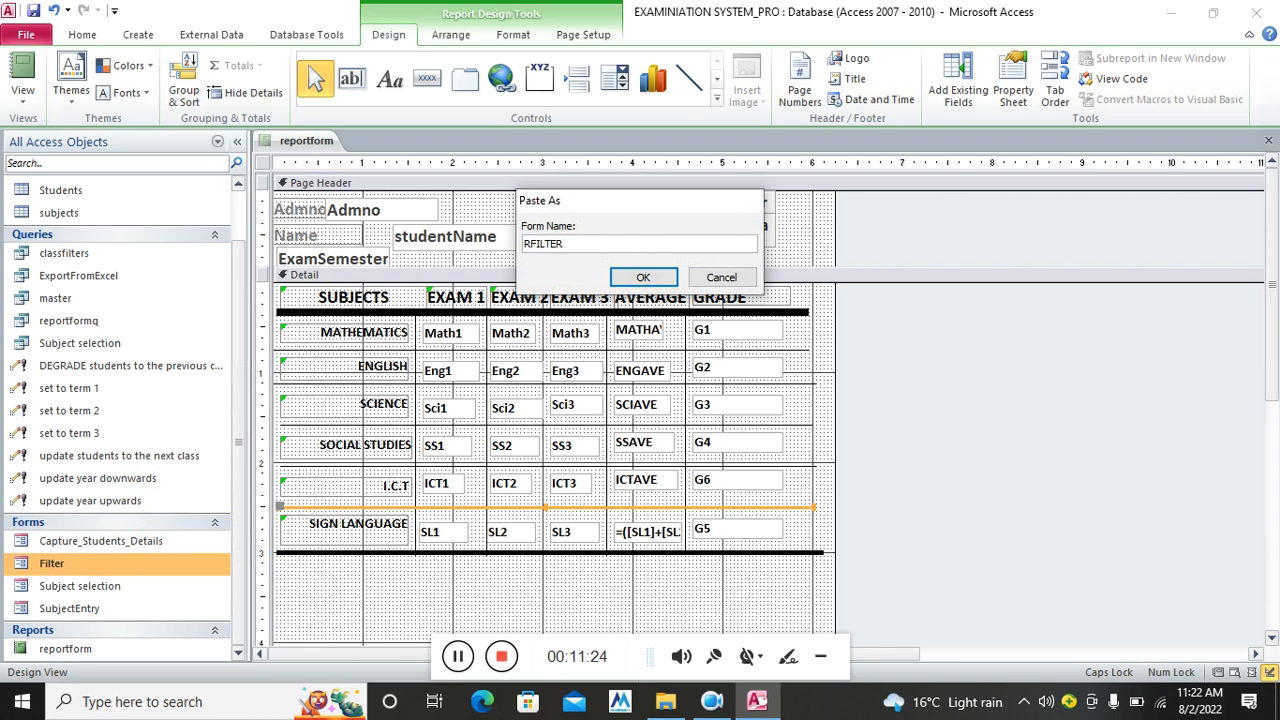
key("Return")
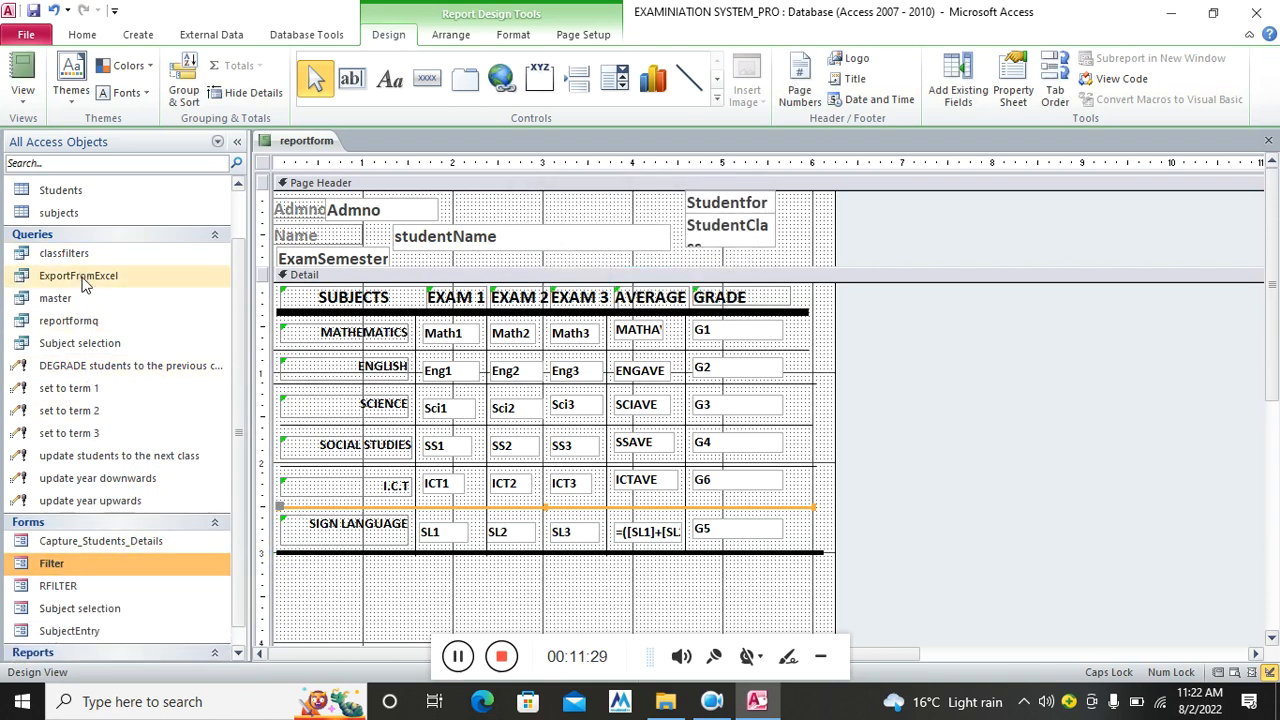
Open the reportformq query in Design View from the navigation pane
left_click(102, 322)
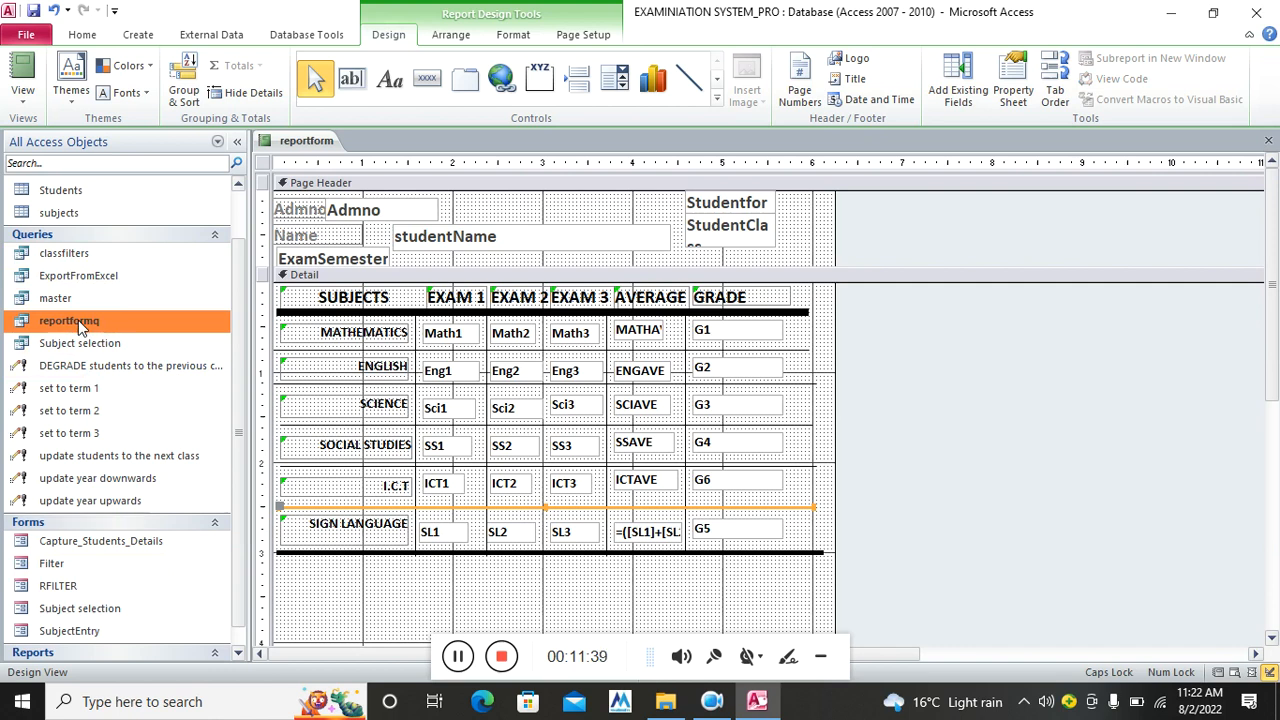
right_click(77, 334)
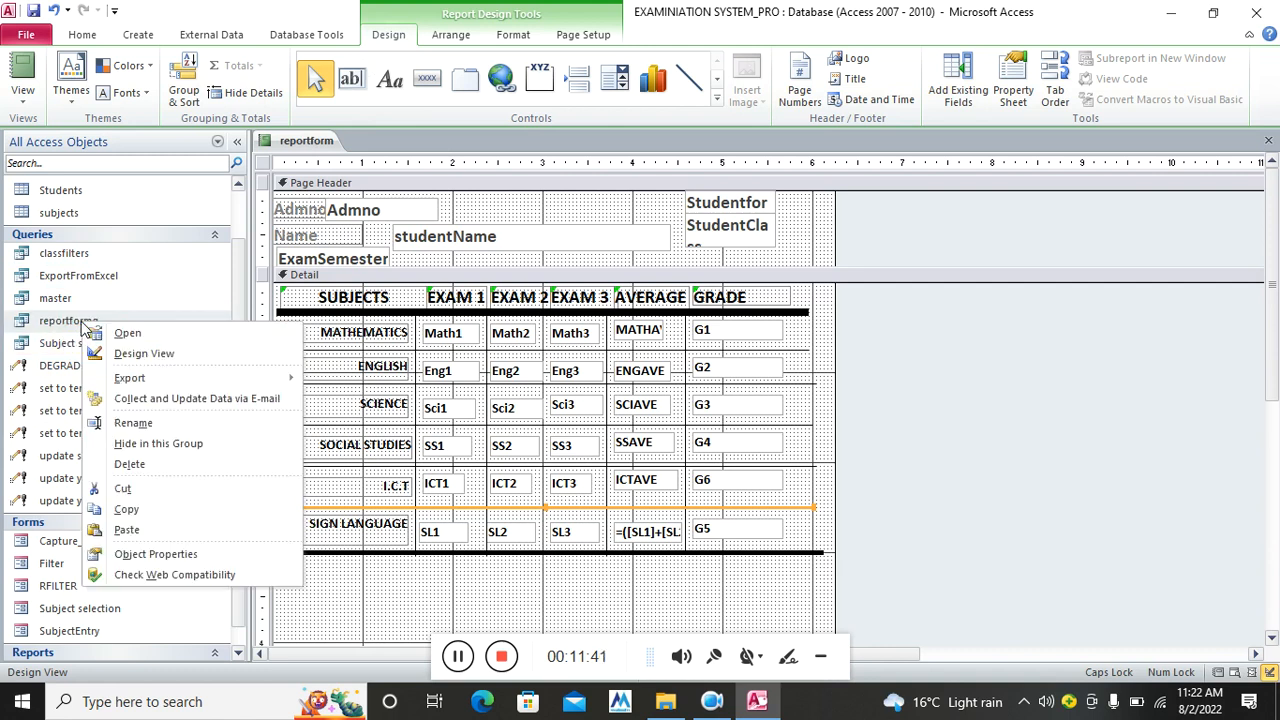
left_click(140, 354)
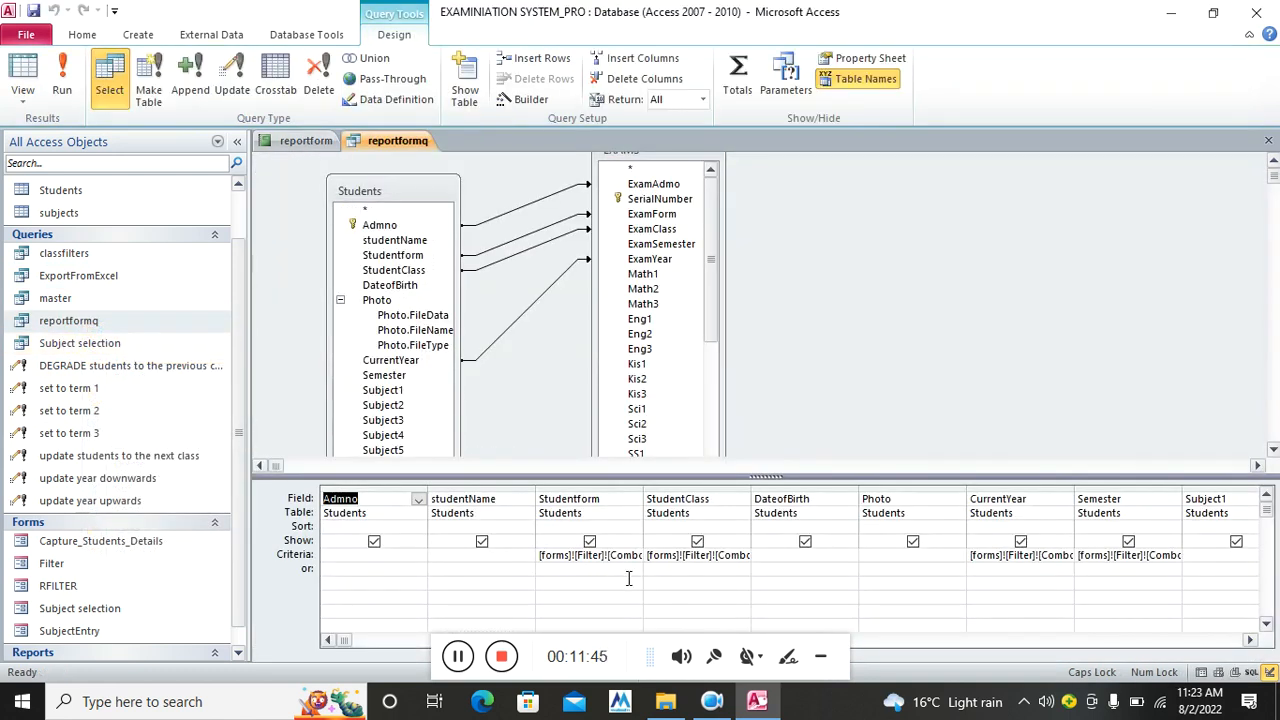
Insert R before Filter in the Studentform, StudentClass, CurrentYear and Semester criteria, making [forms]![RFilter]
left_click(572, 550)
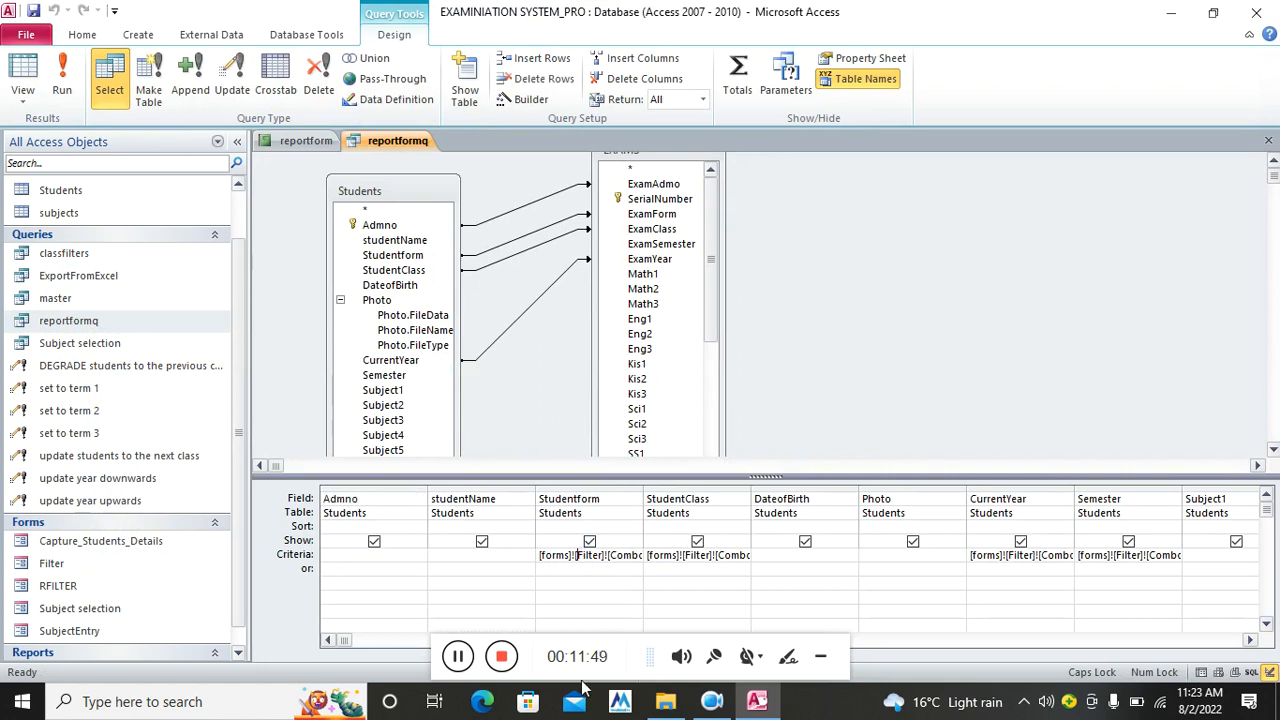
type("R")
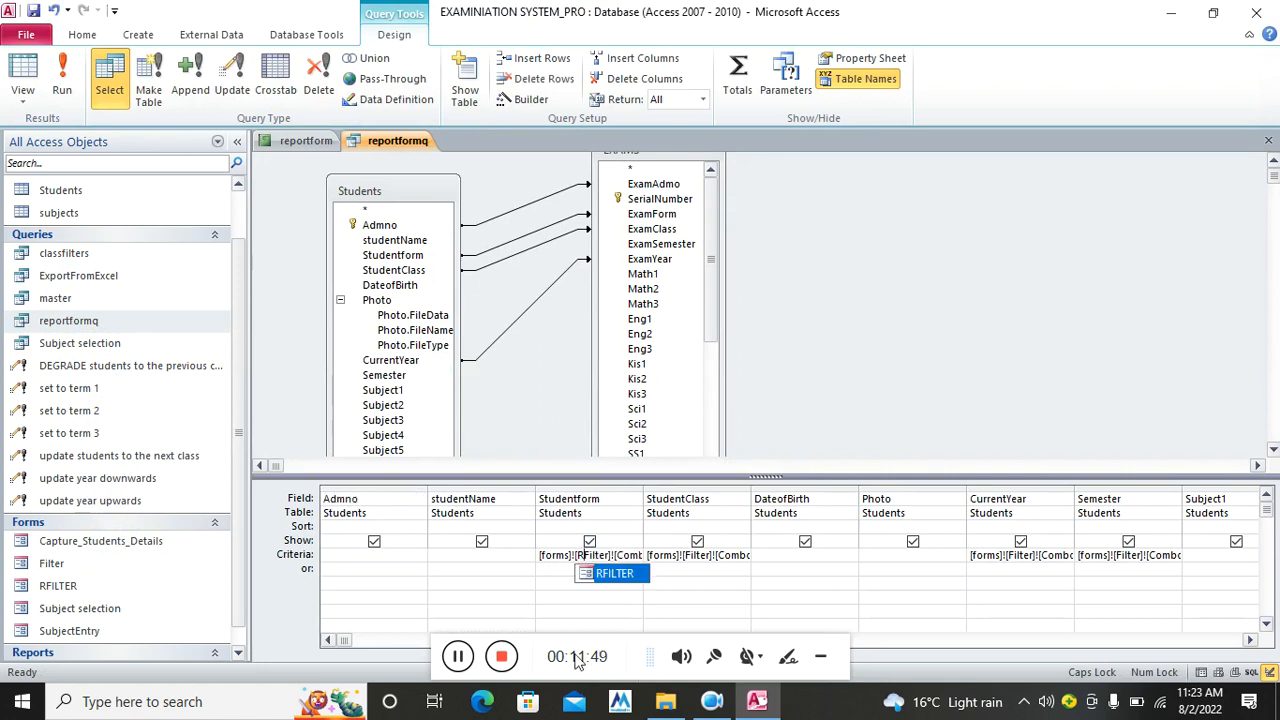
left_click(685, 554)
type("R")
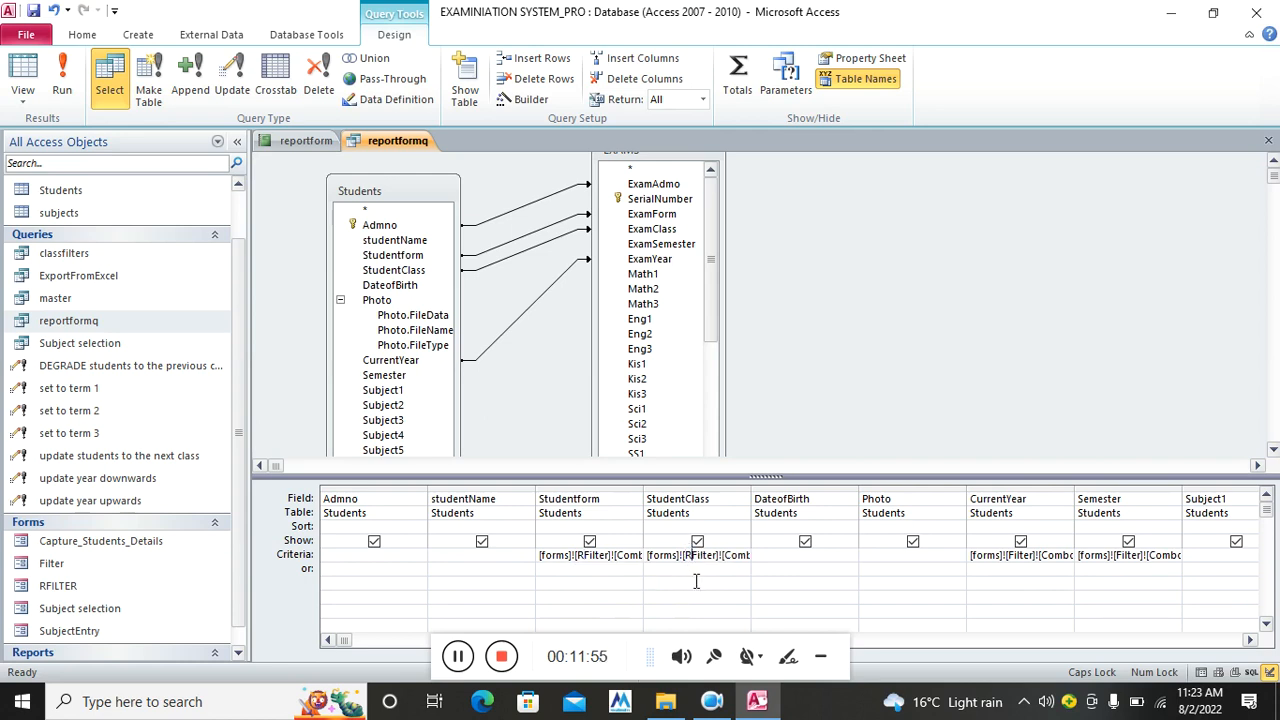
left_click(1009, 555)
type("R")
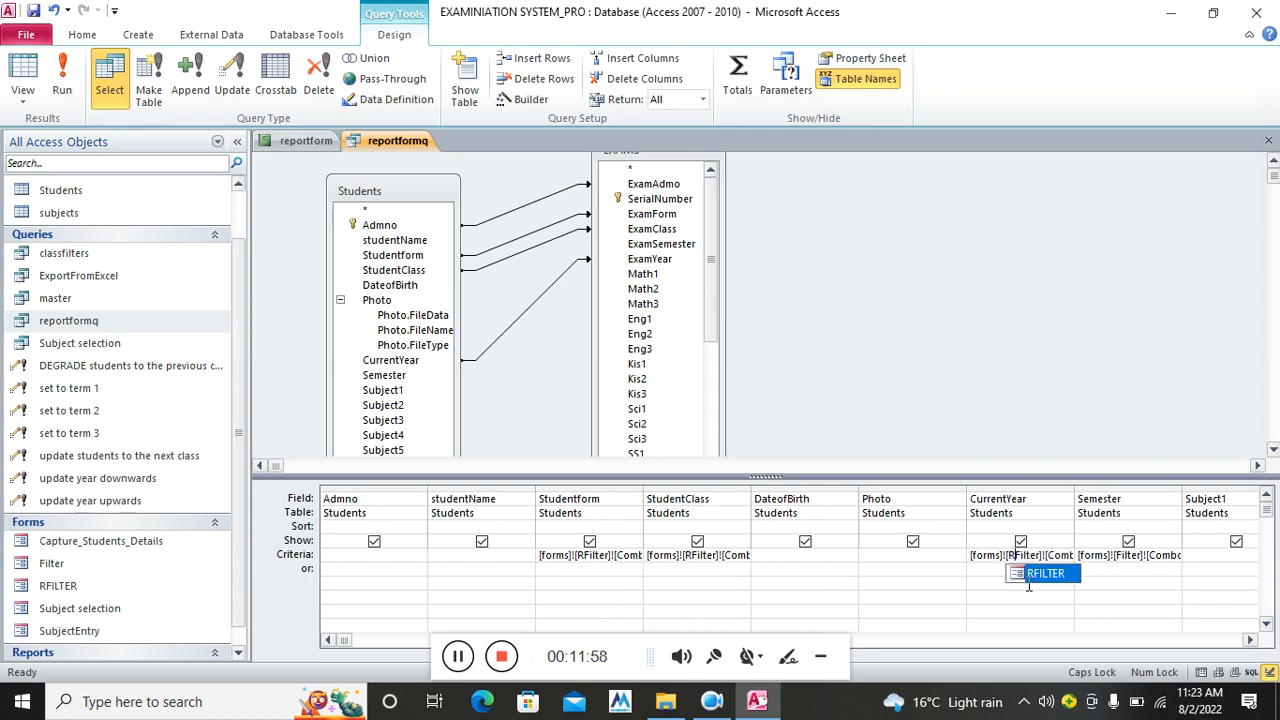
left_click(1116, 556)
type("R")
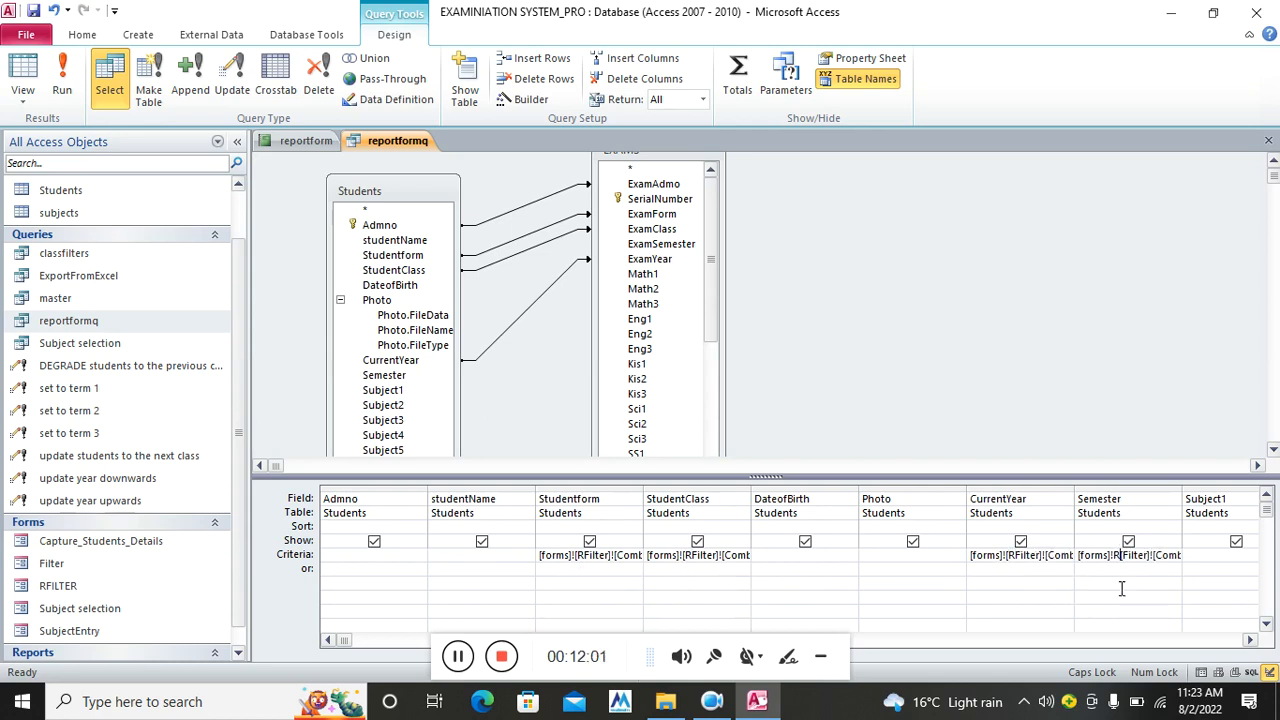
Dismiss the syntax error and correct the Semester criterion to reference [forms]![RFilter]
left_click(1104, 598)
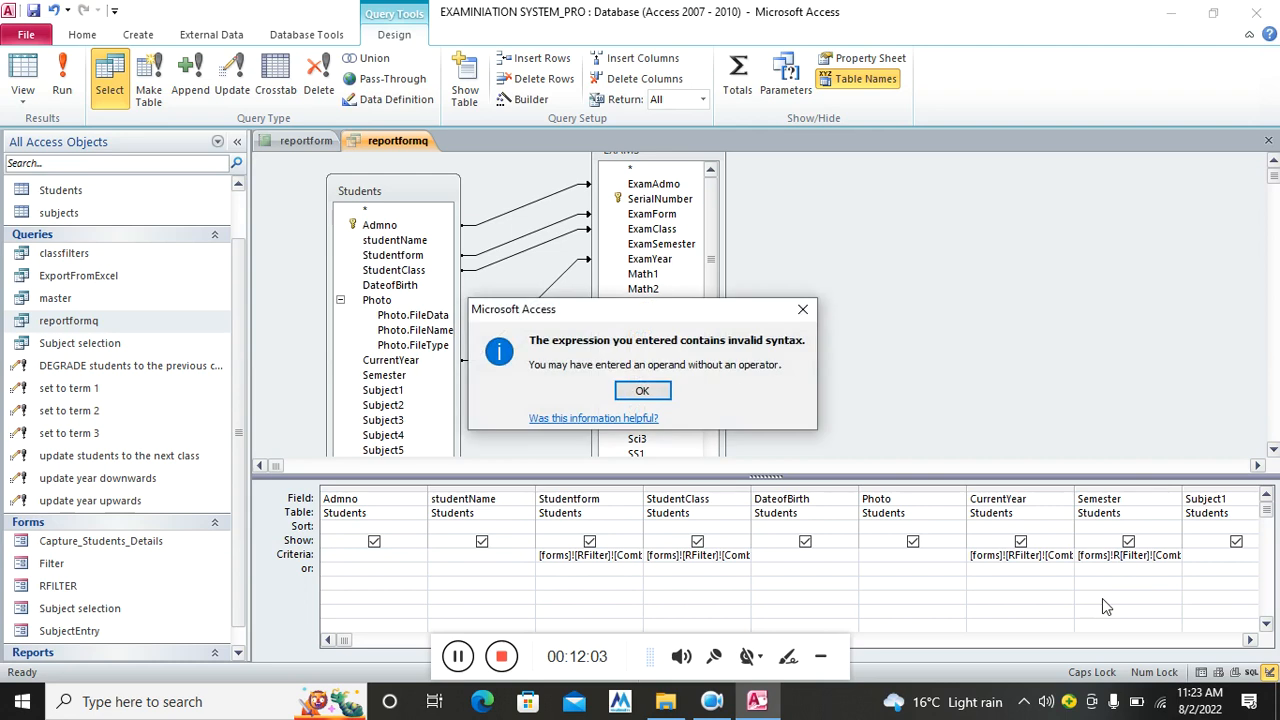
left_click(1102, 598)
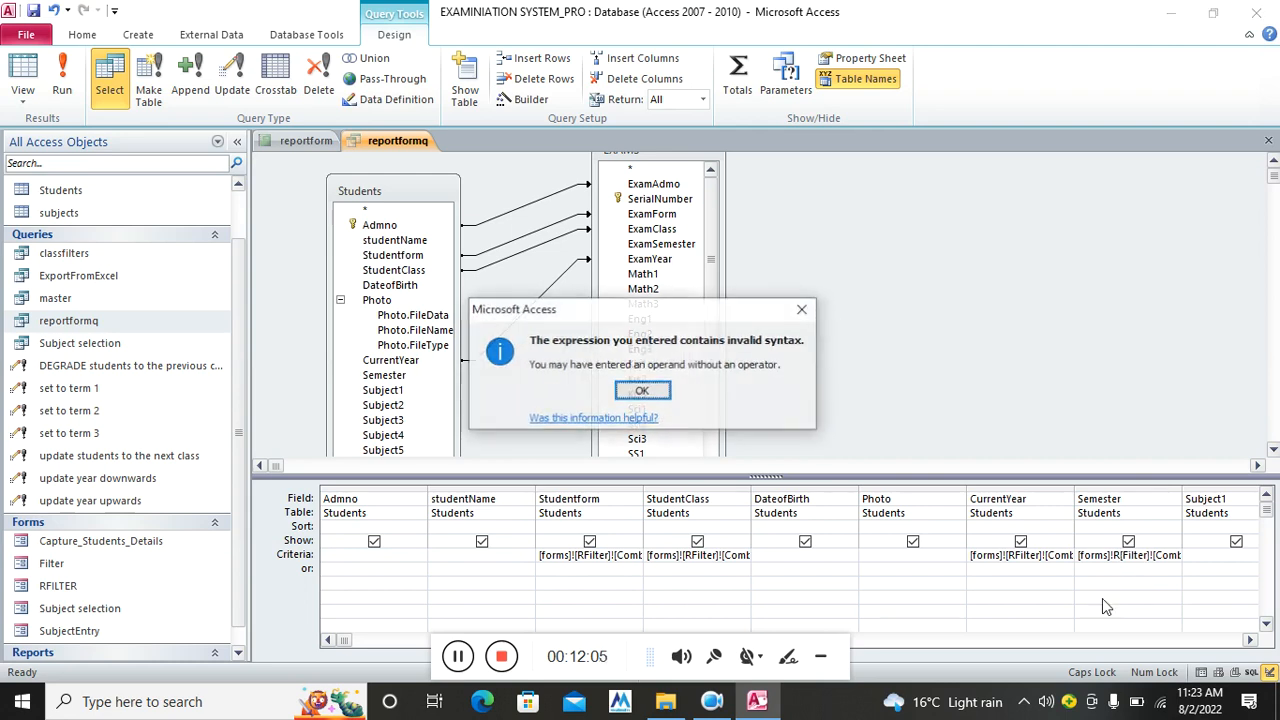
left_click(648, 392)
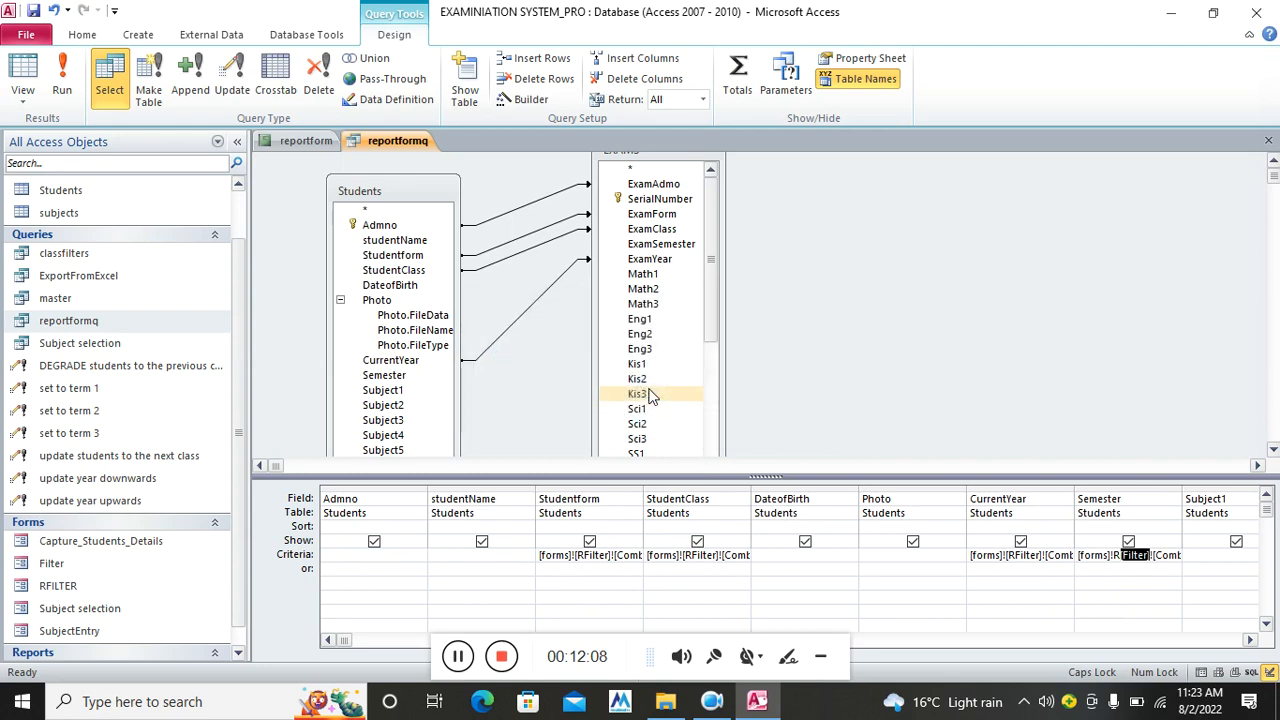
left_click(1116, 555)
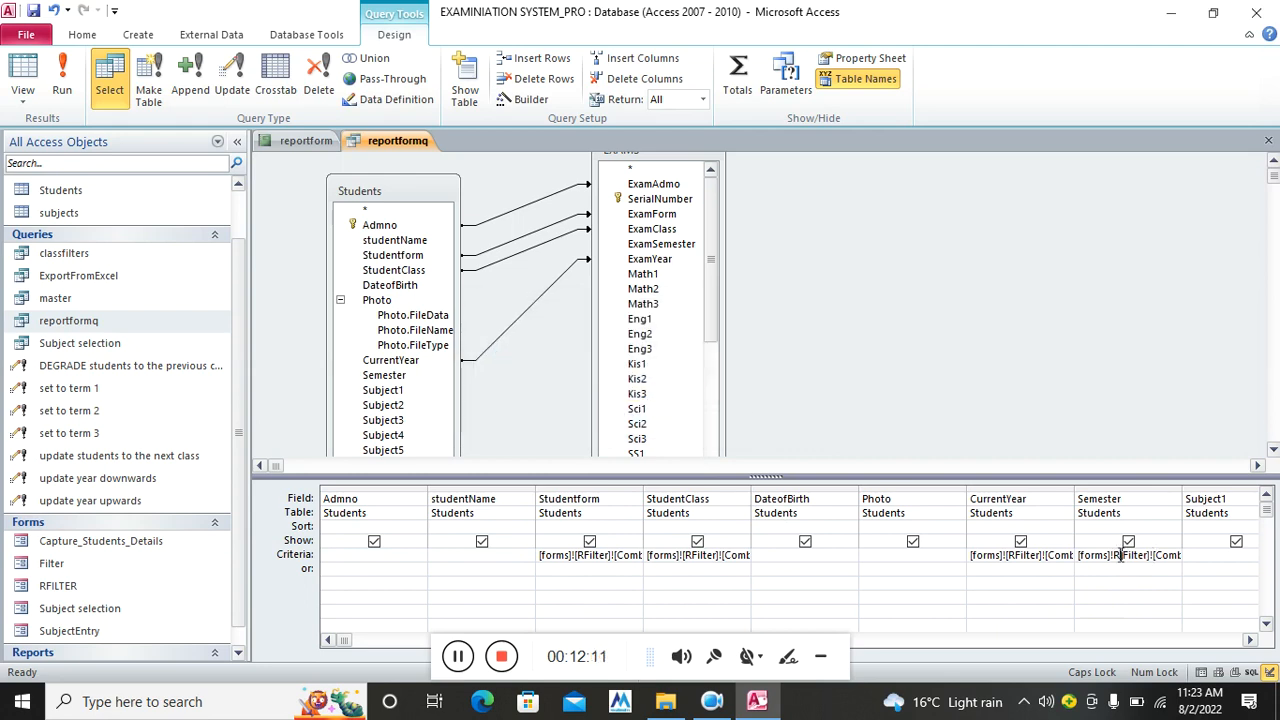
key("Delete")
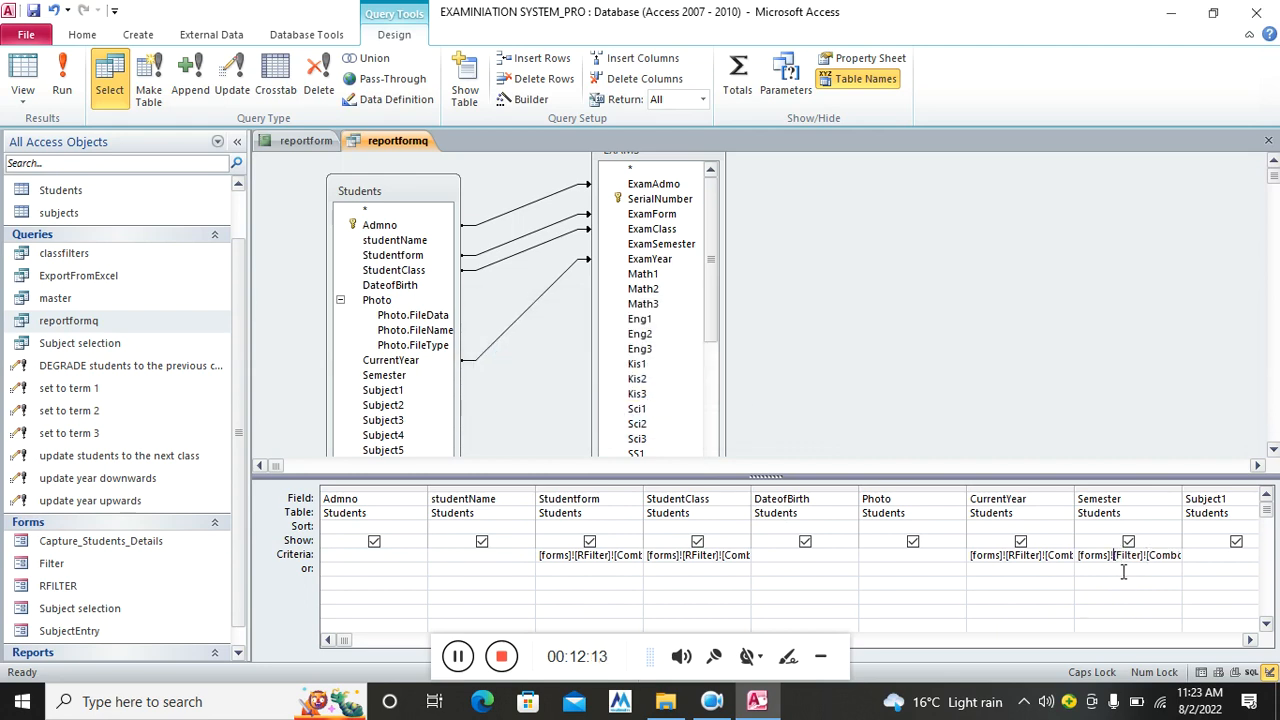
key("Escape")
type("R")
left_click(938, 586)
Close the reportformq query and open the RFILTER form in Design View
left_click(1268, 146)
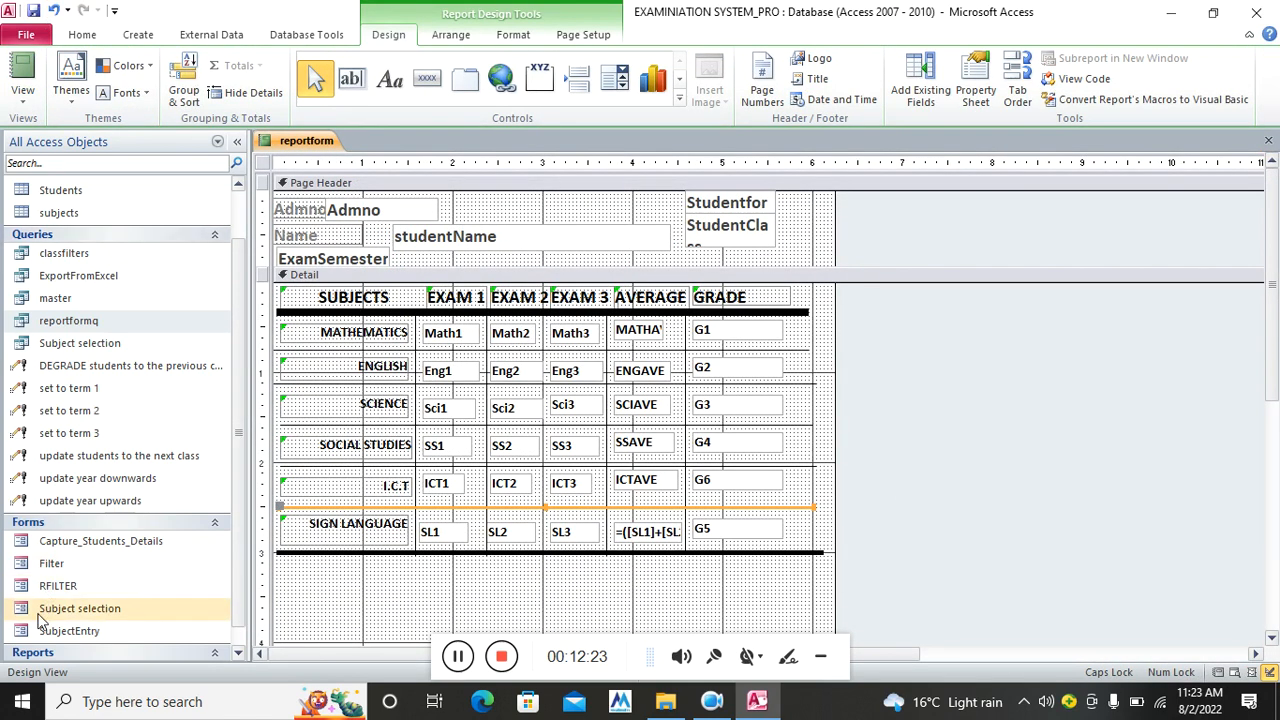
left_click(66, 588)
right_click(70, 598)
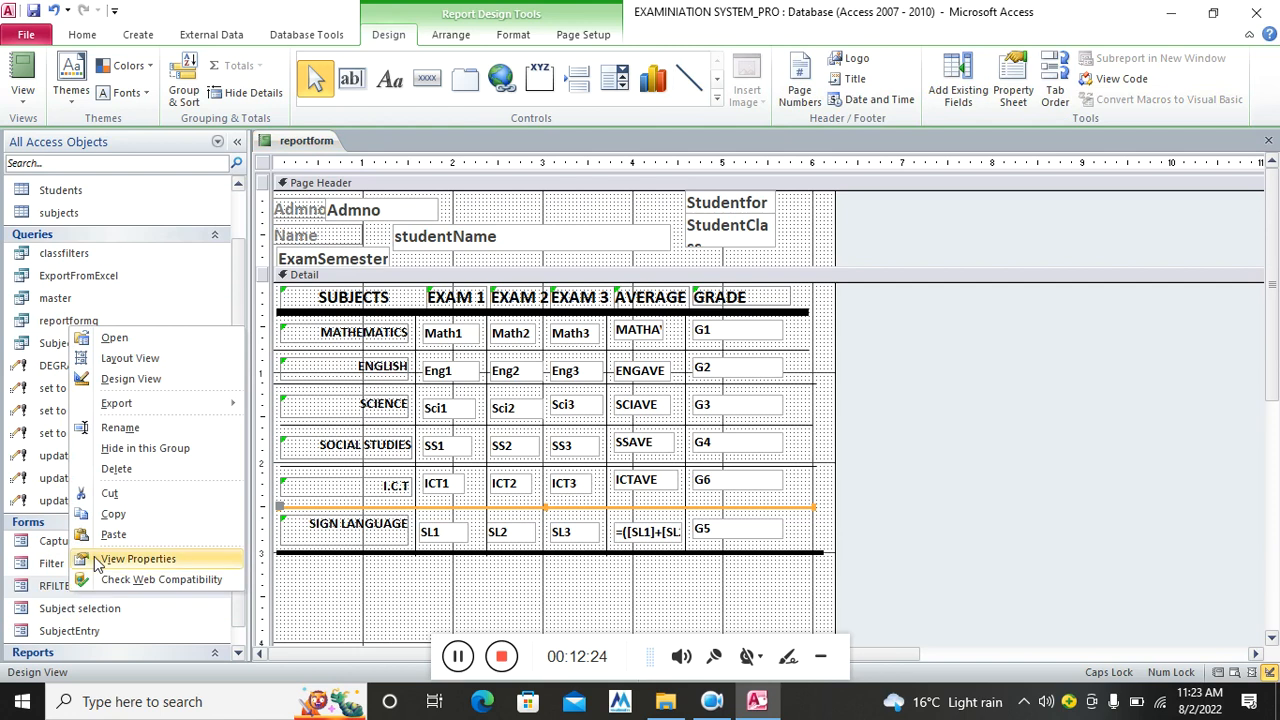
left_click(138, 376)
Change the ENTER MARKS button caption to SHOW REPORTFORM
left_click(500, 492)
left_click(686, 491)
left_click_drag(686, 491, 495, 492)
key("BackSpace")
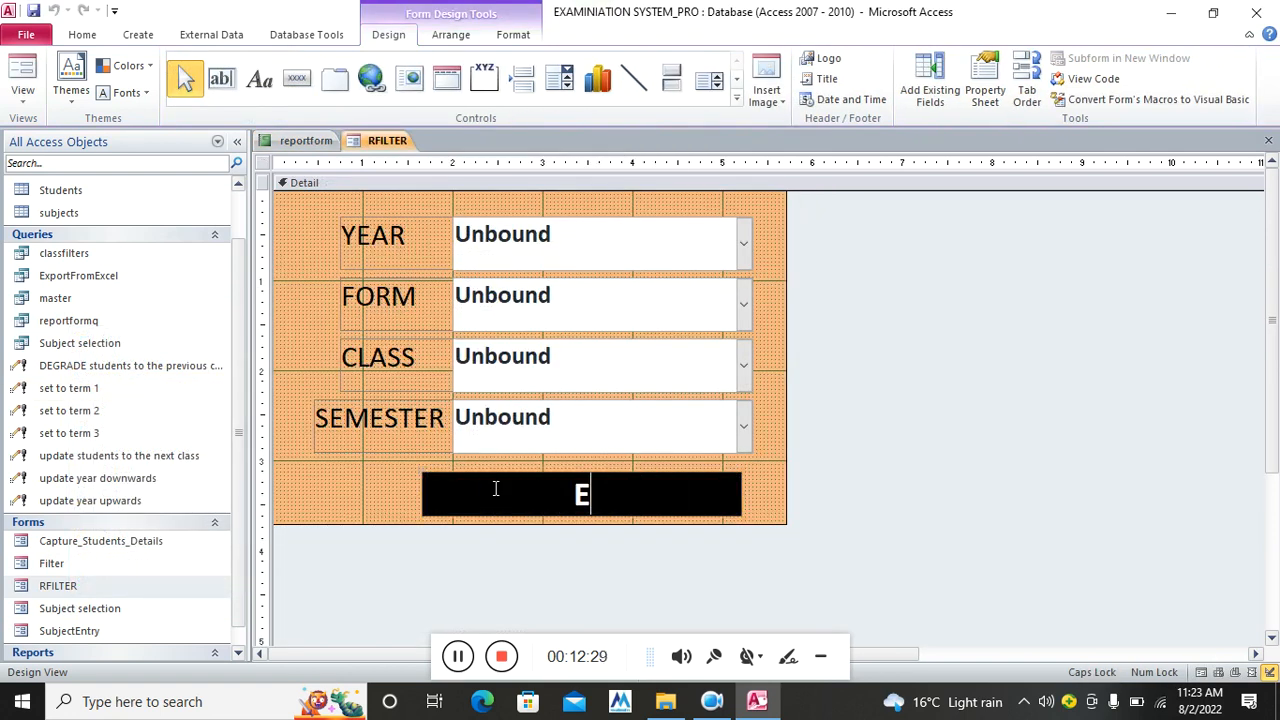
key("BackSpace")
type("SHOW")
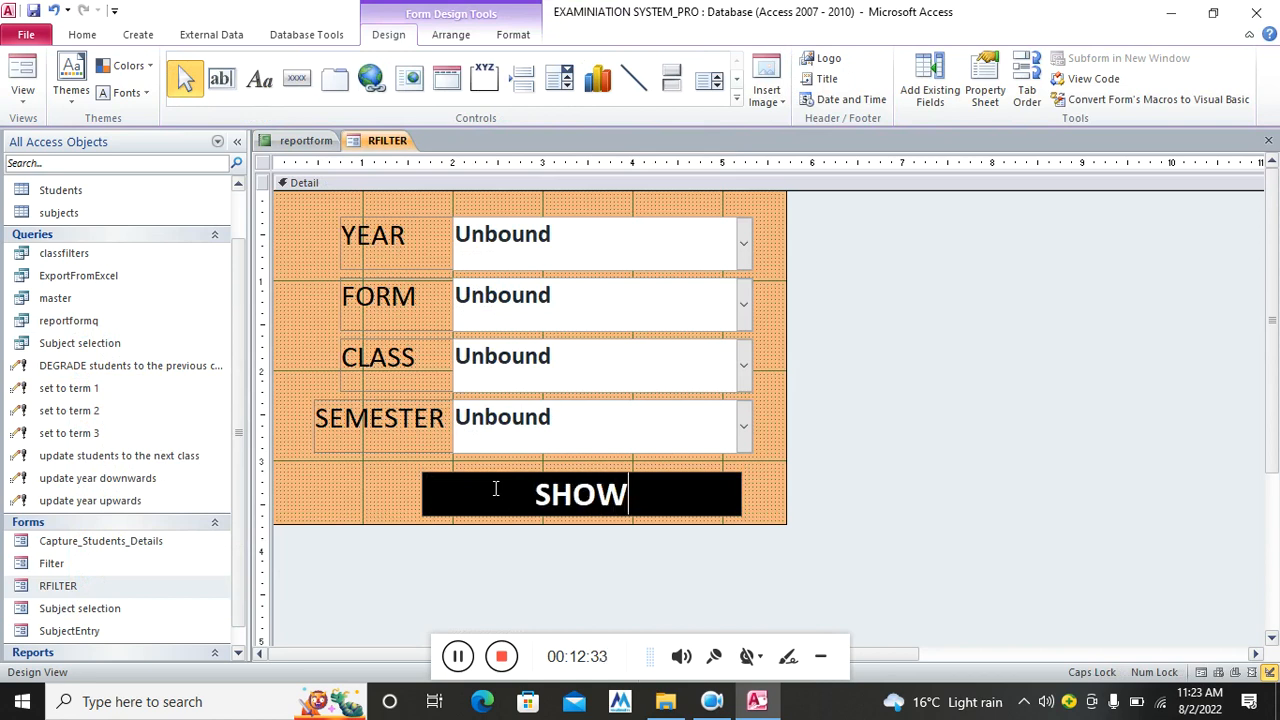
type(" REPORTFORM")
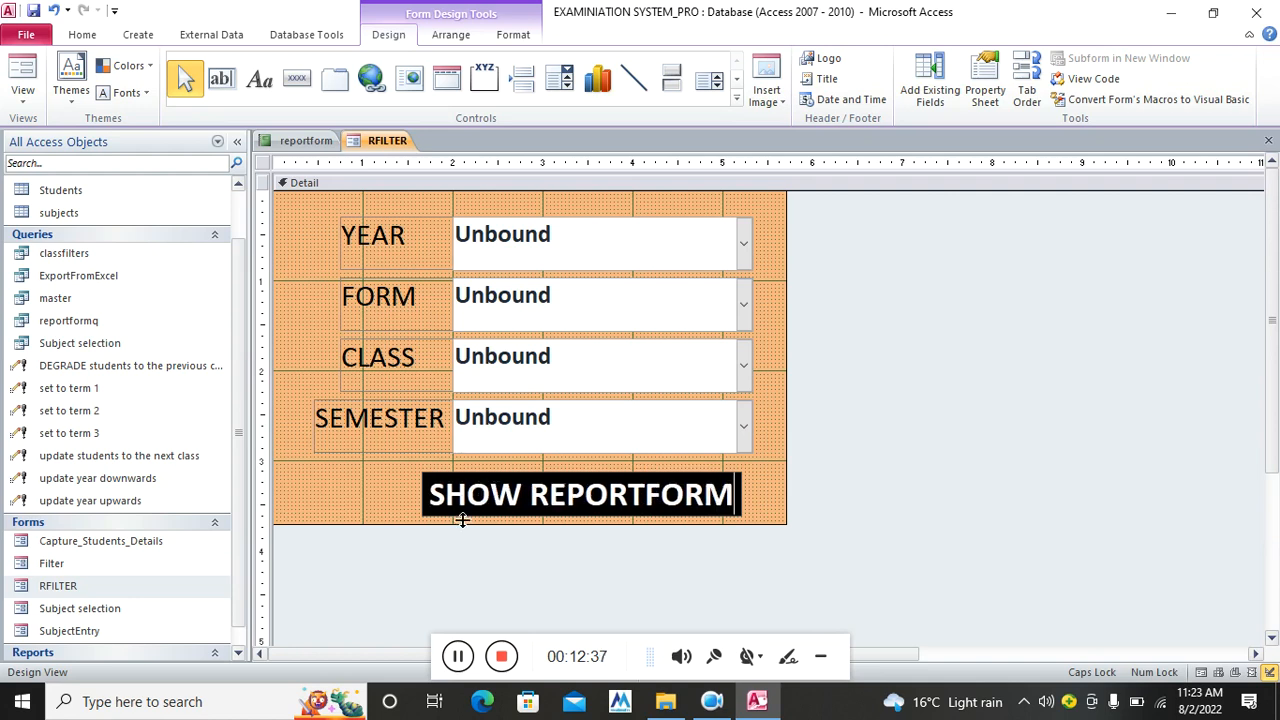
left_click(462, 524)
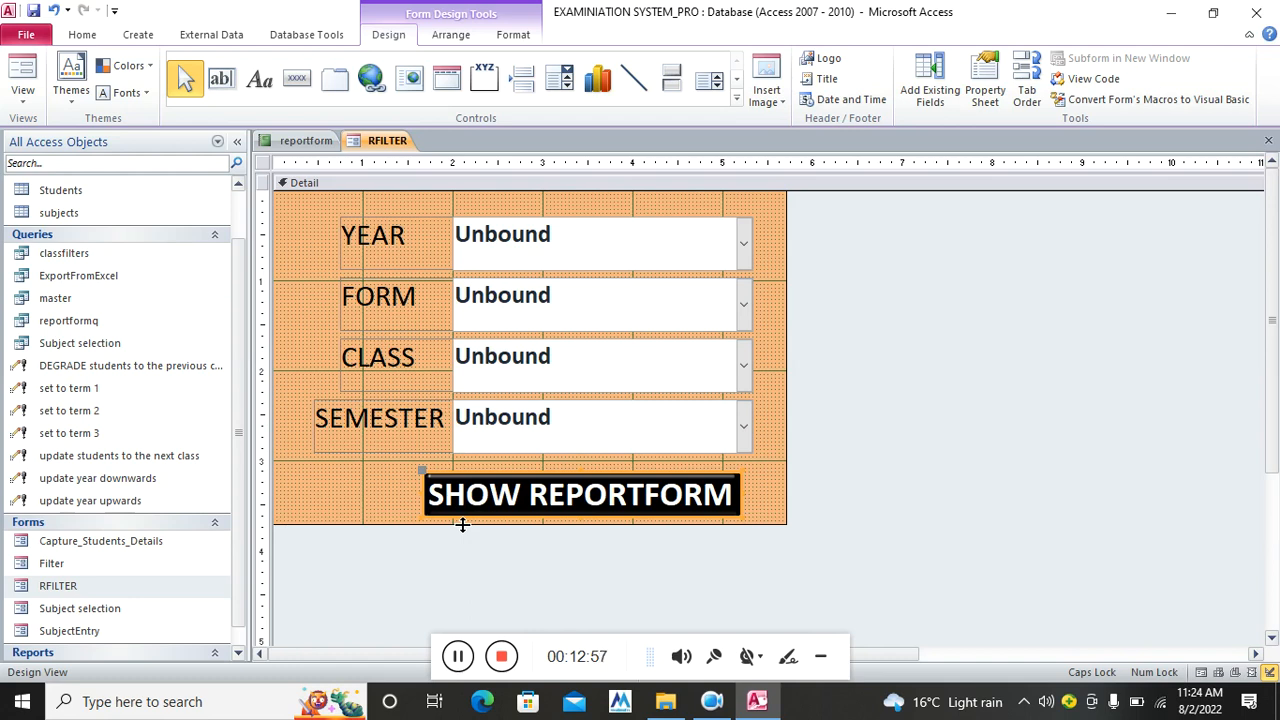
left_click(985, 88)
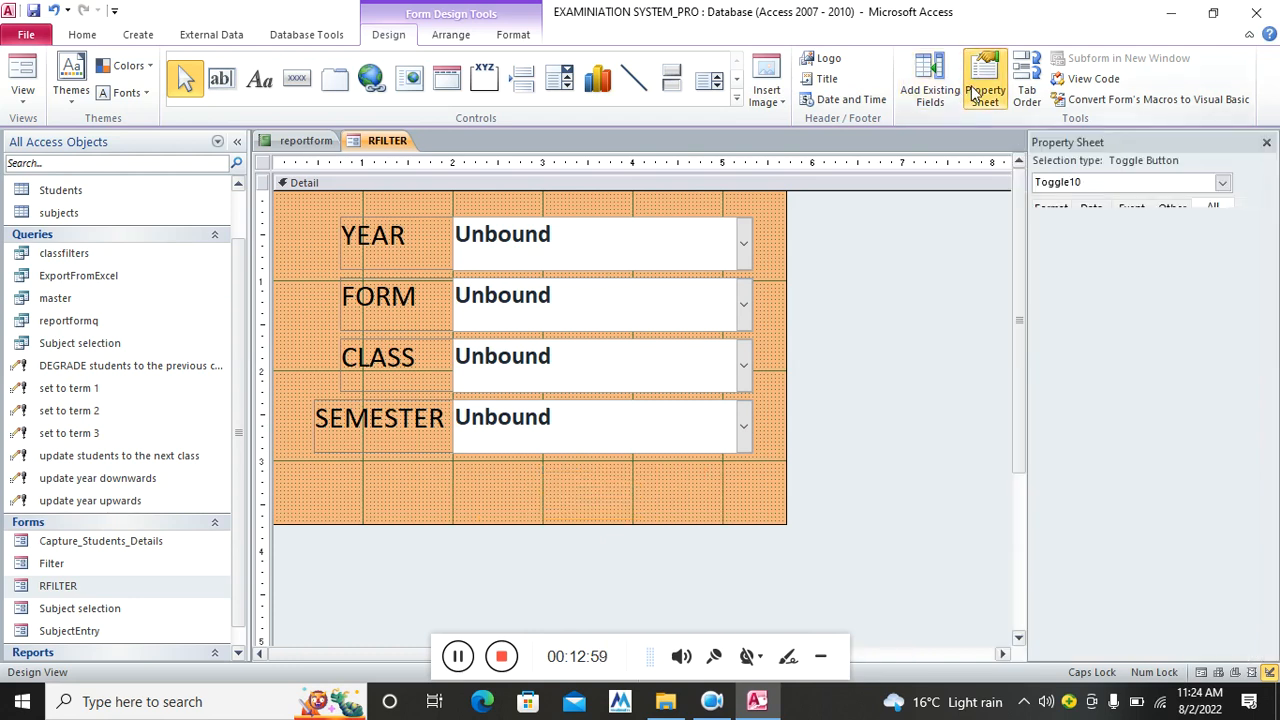
Open the button's On Click code and change DoCmd.OpenForm to OpenReport
left_click(1131, 207)
left_click(1217, 232)
left_click(1264, 230)
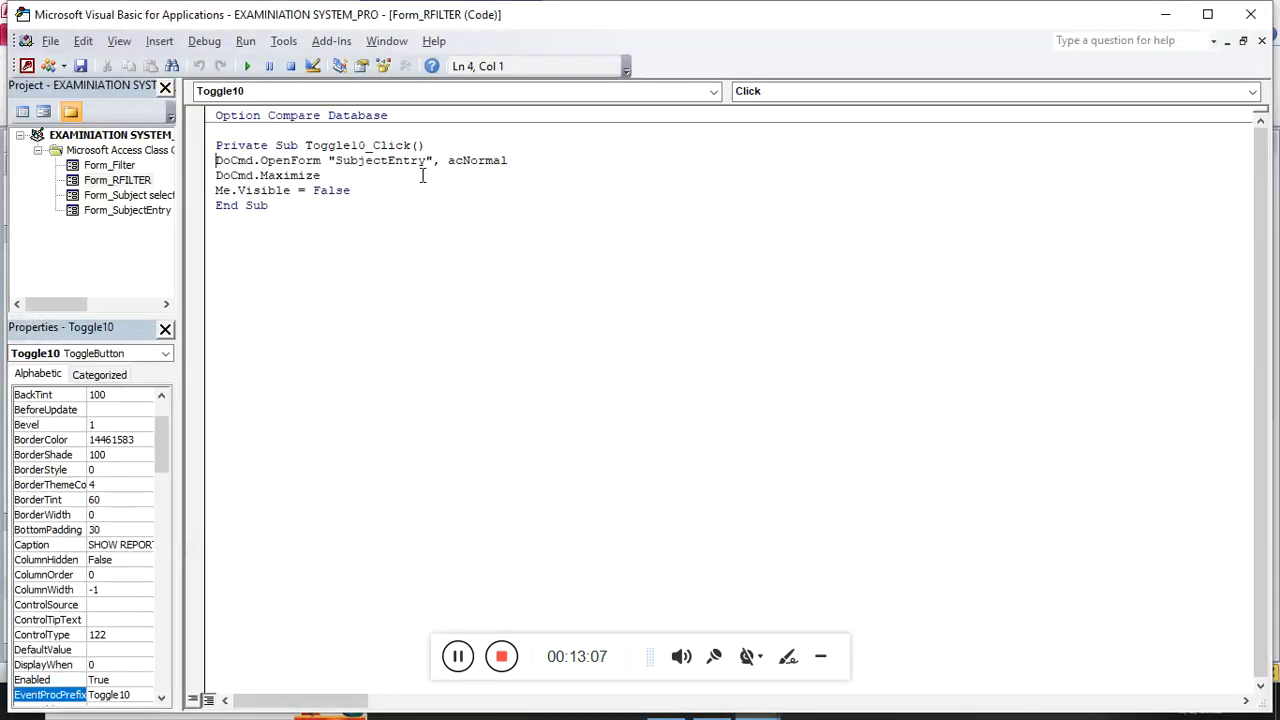
left_click(320, 160)
key("BackSpace")
key("BackSpace")
key("BackSpace")
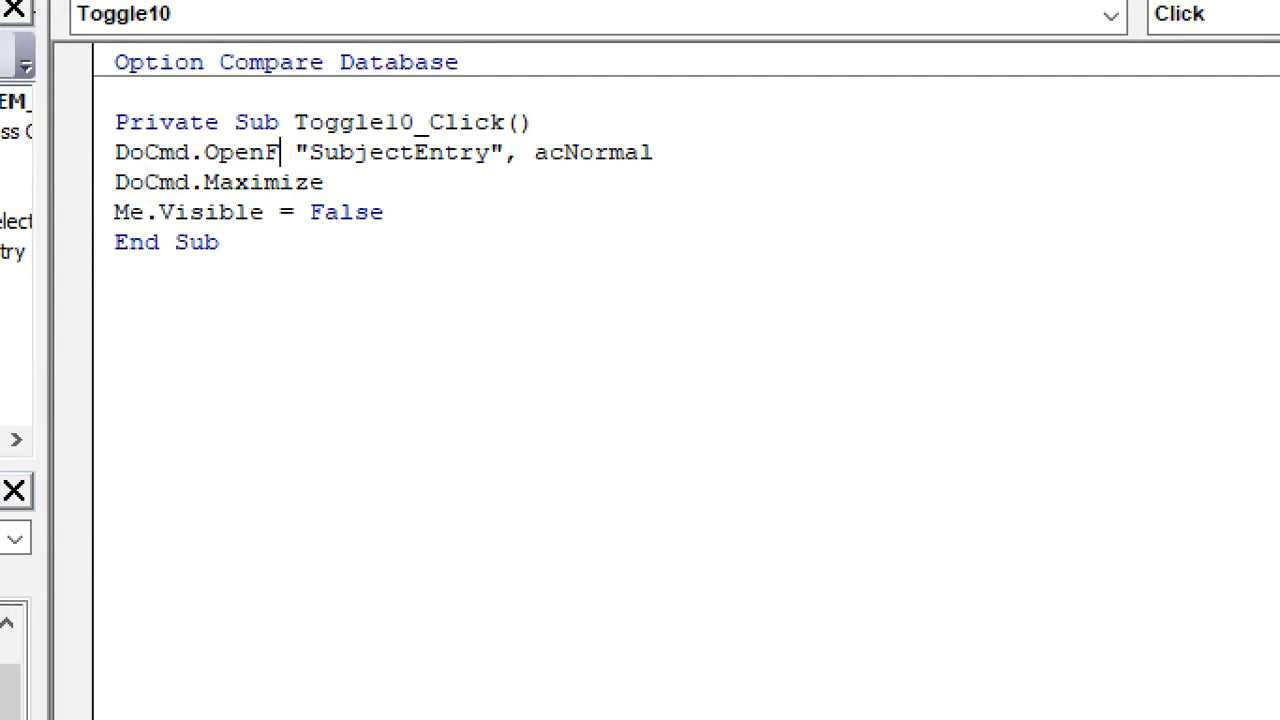
key("BackSpace")
type("RE")
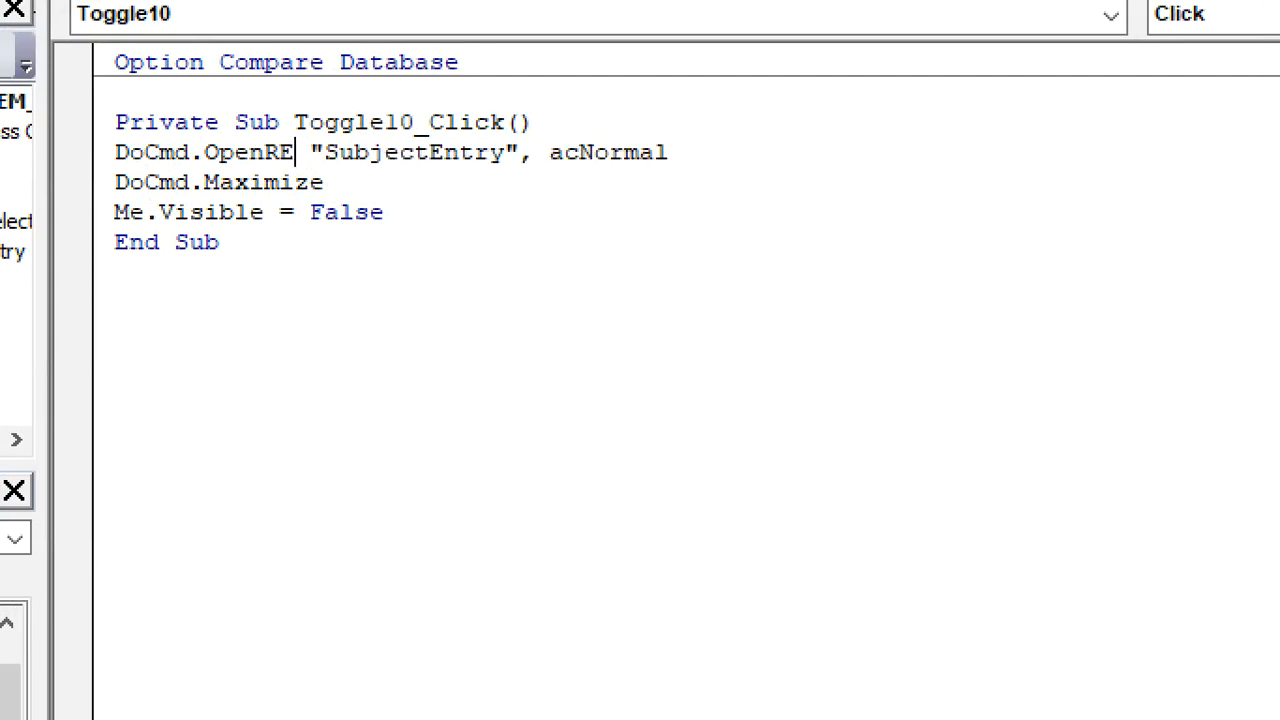
type("PORT")
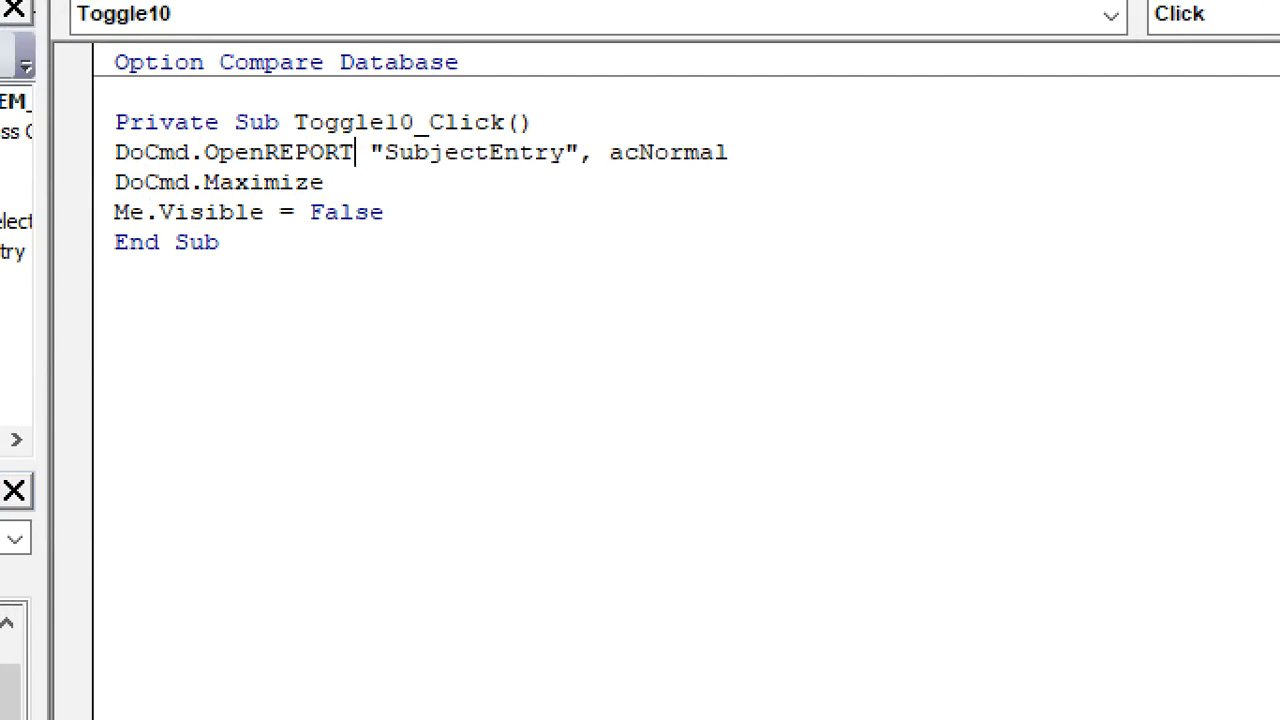
left_click(406, 309)
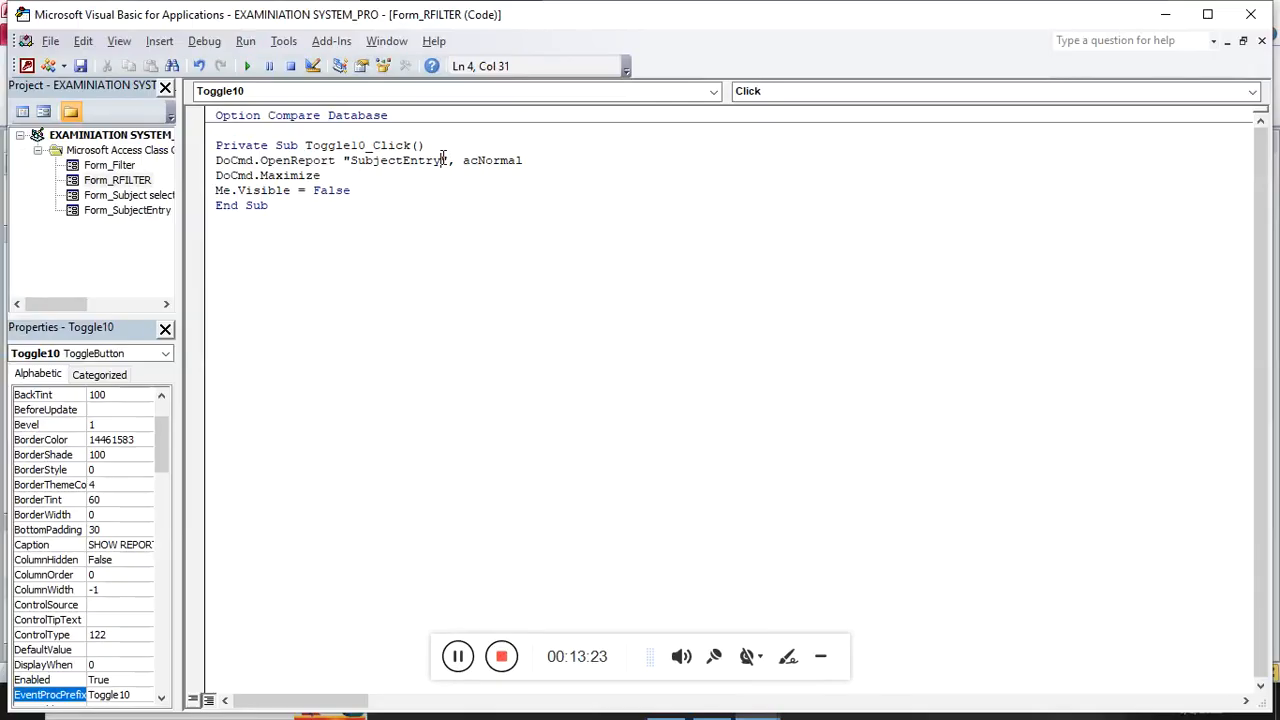
Attempt to rename the reportform report, dismiss the error, and return to the button's code
left_click(1198, 16)
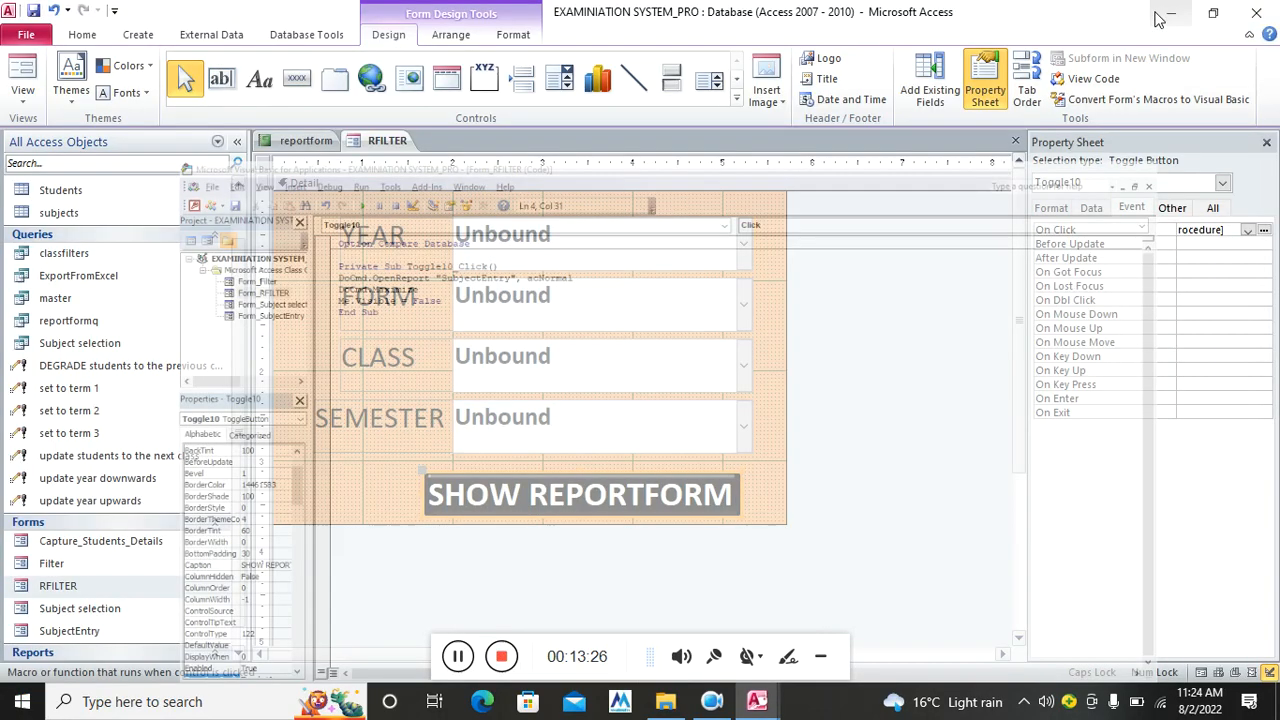
left_click(1171, 10)
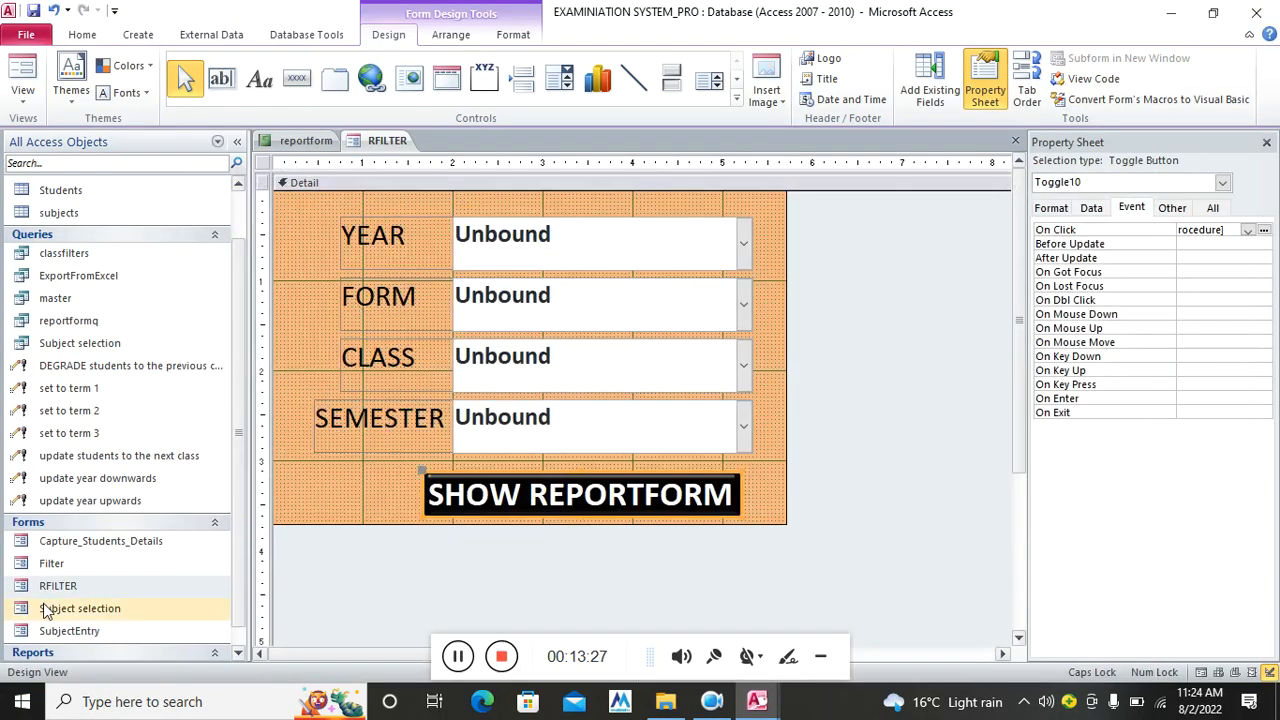
left_click(238, 652)
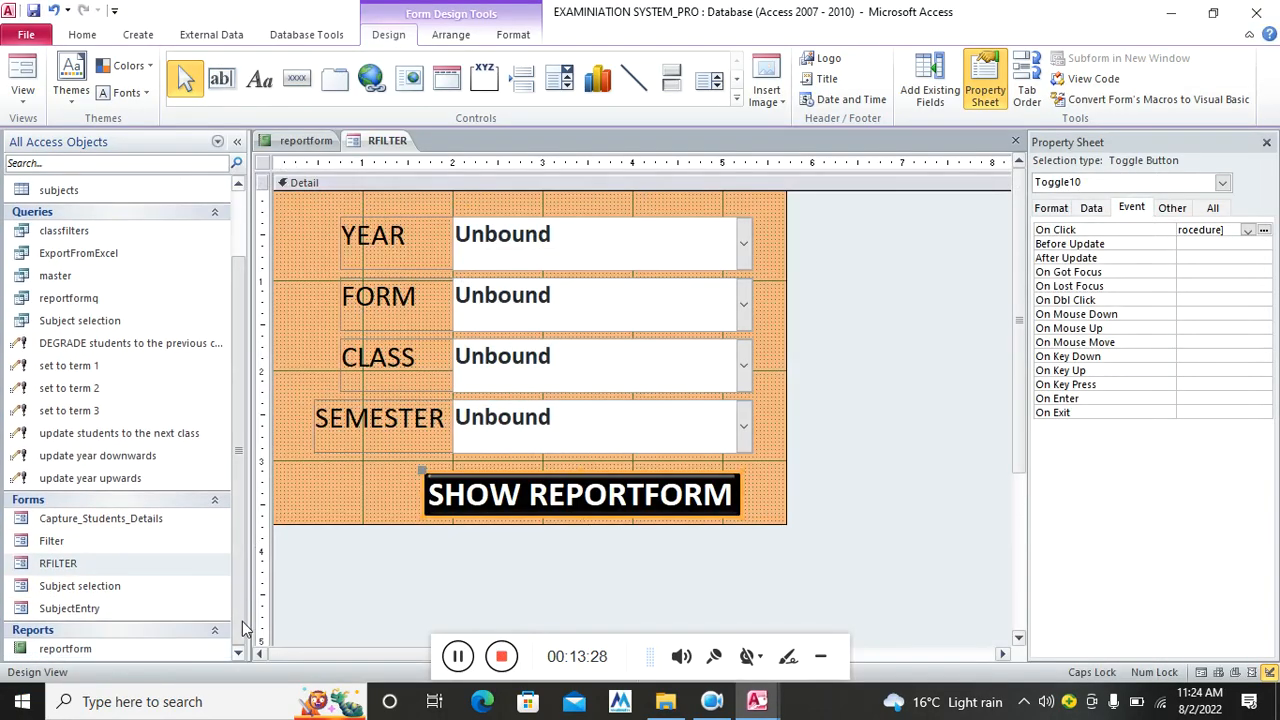
right_click(88, 656)
left_click(140, 442)
left_click(643, 392)
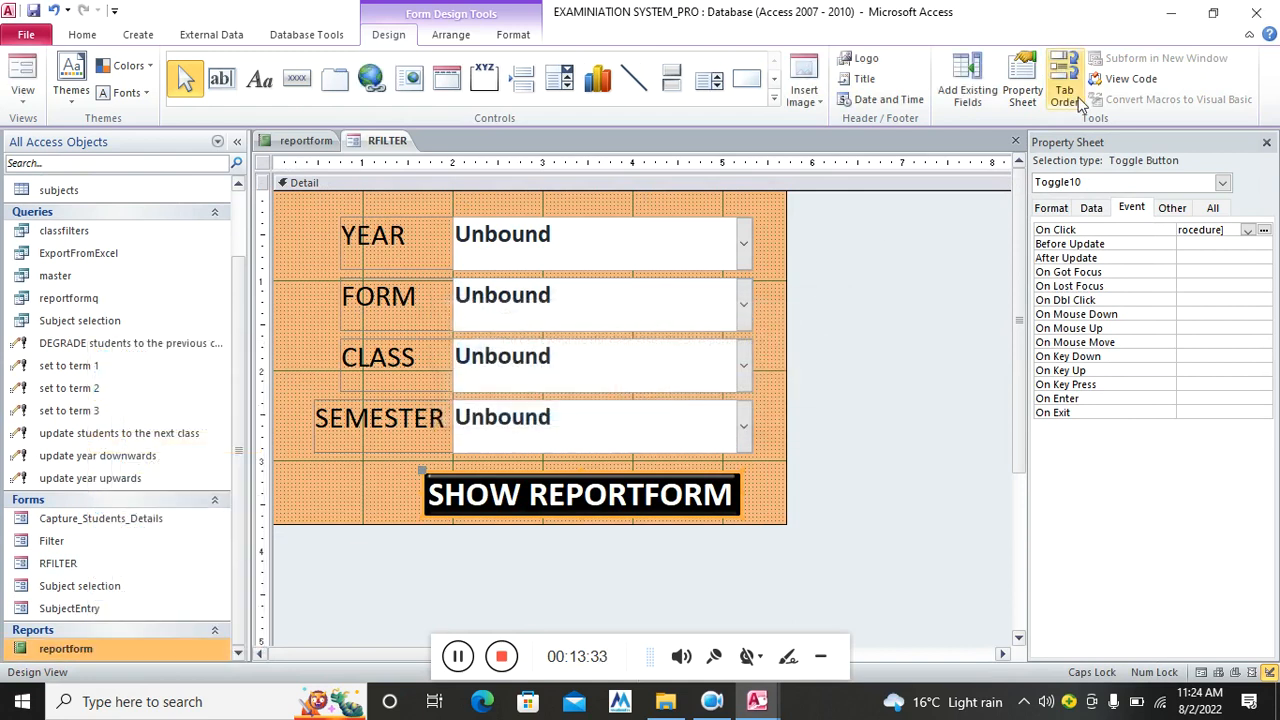
mouse_move(757, 701)
left_click(848, 623)
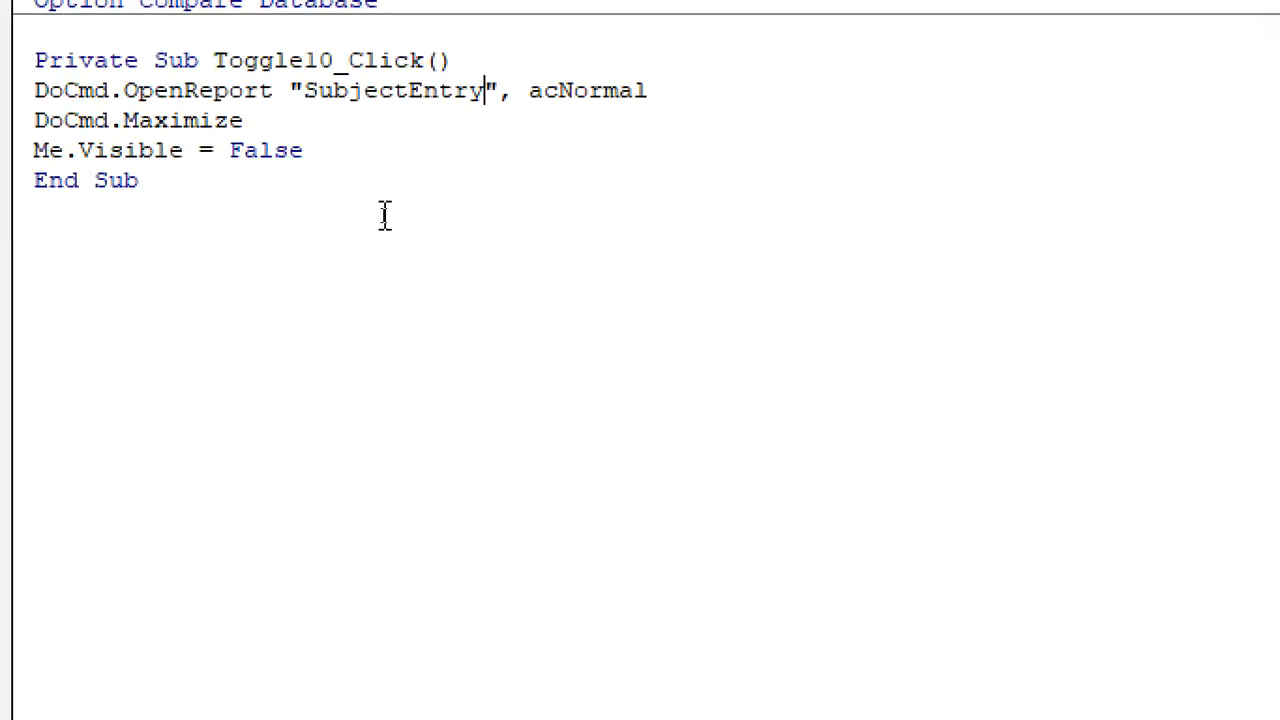
Make OpenReport open "reportform" with acViewPreview instead of SubjectEntry with acNormal
key("BackSpace")
key("BackSpace")
key("BackSpace")
key("BackSpace")
key("BackSpace")
key("BackSpace")
key("BackSpace")
key("BackSpace")
key("BackSpace")
key("BackSpace")
key("BackSpace")
key("BackSpace")
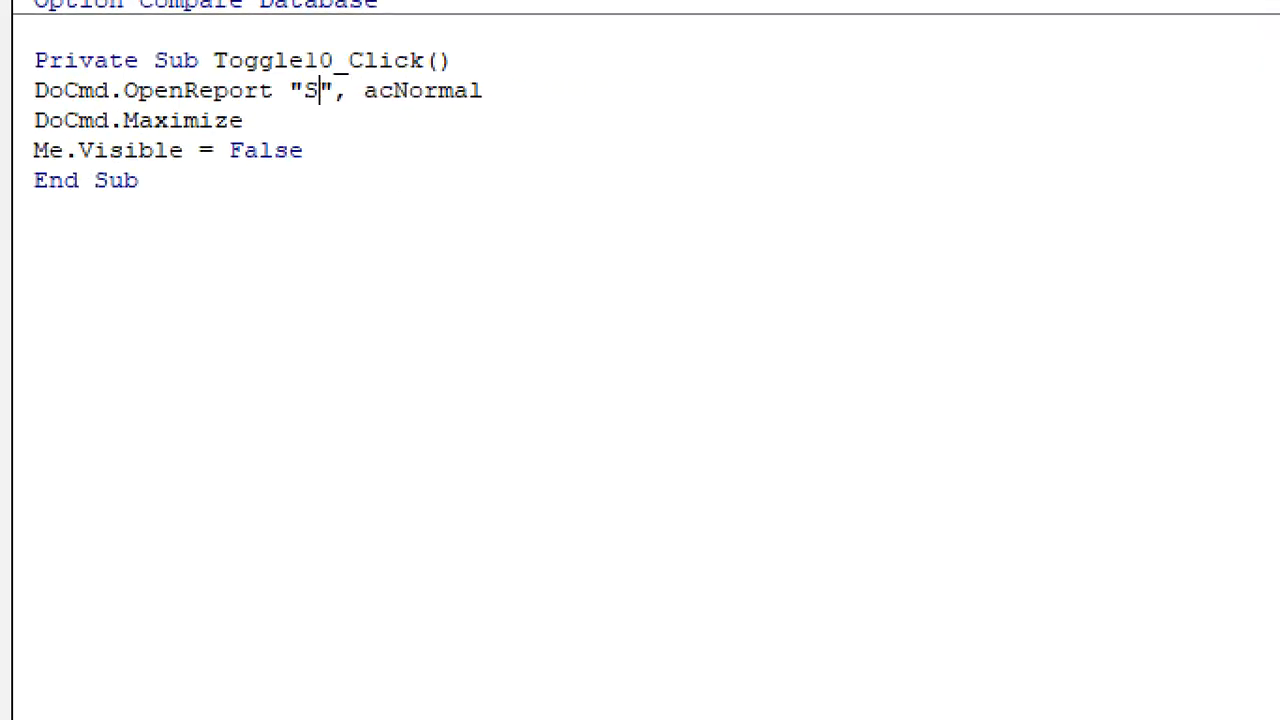
type("rE")
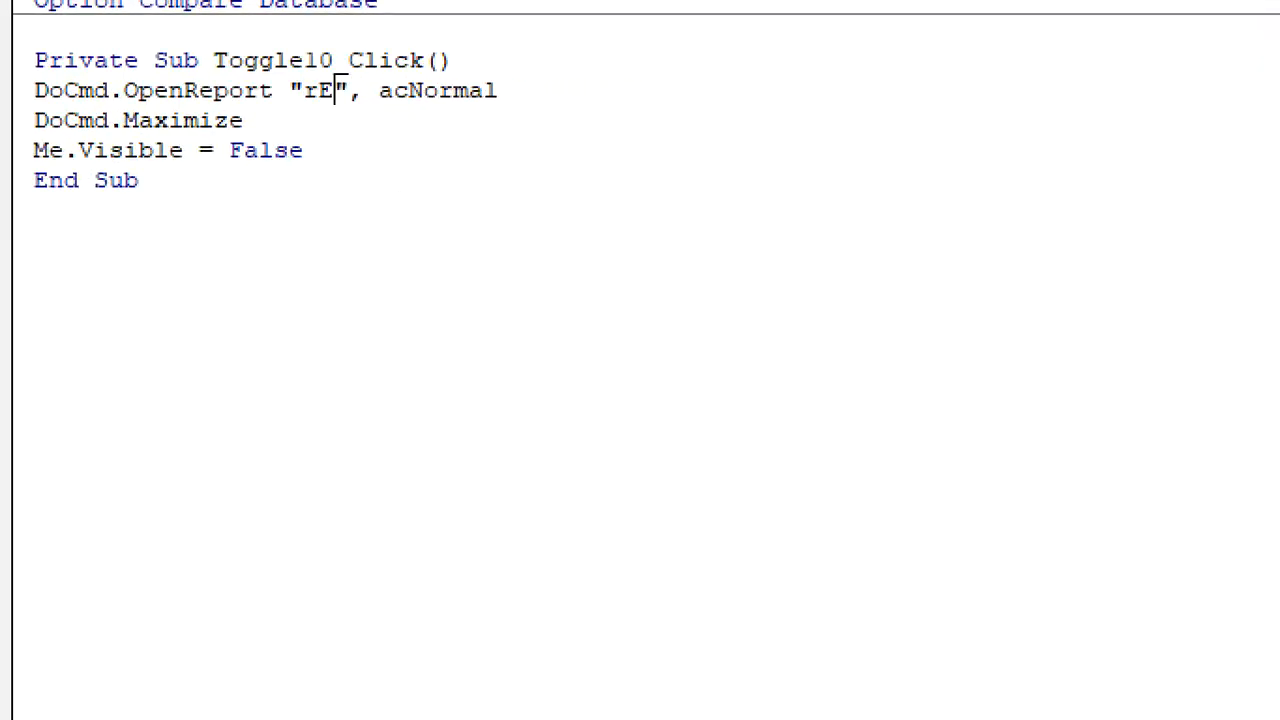
key("BackSpace")
type("eport")
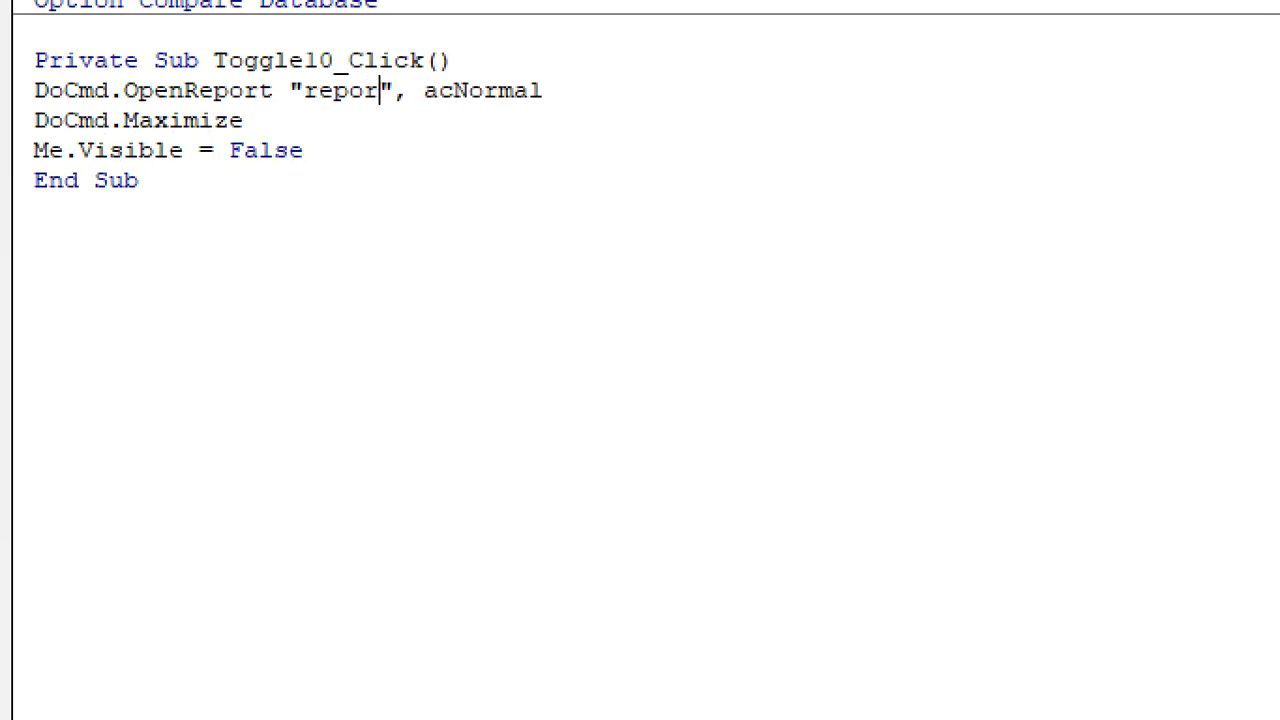
type("form")
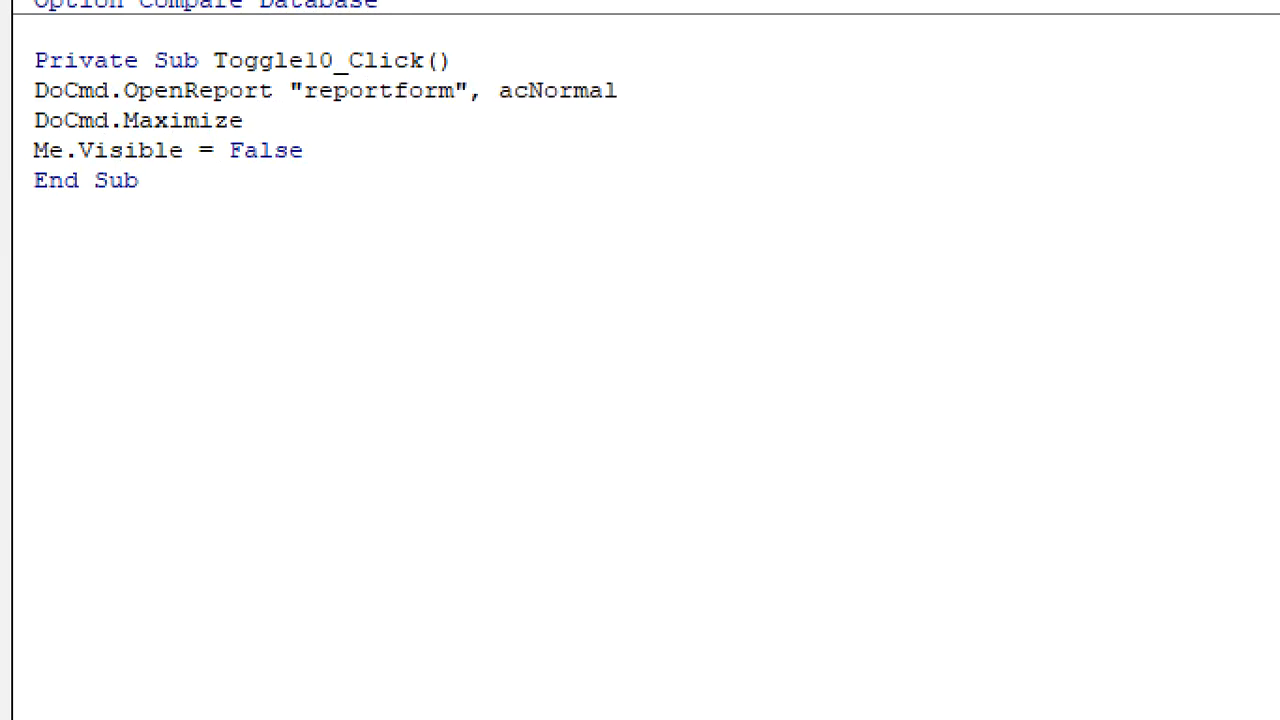
left_click(663, 96)
key("BackSpace")
key("BackSpace")
key("BackSpace")
key("BackSpace")
key("BackSpace")
key("BackSpace")
key("BackSpace")
key("BackSpace")
key("BackSpace")
key("BackSpace")
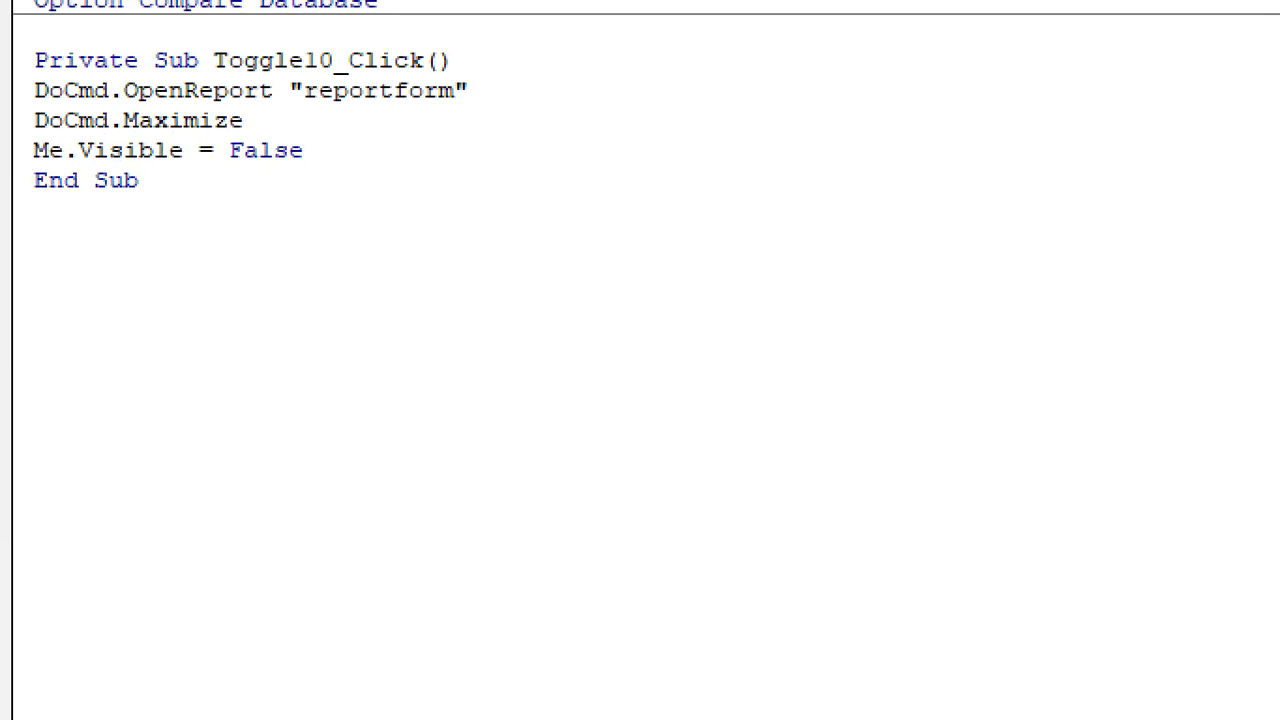
type(",ac")
key("Down")
key("Down")
key("Down")
key("Down")
key("Down")
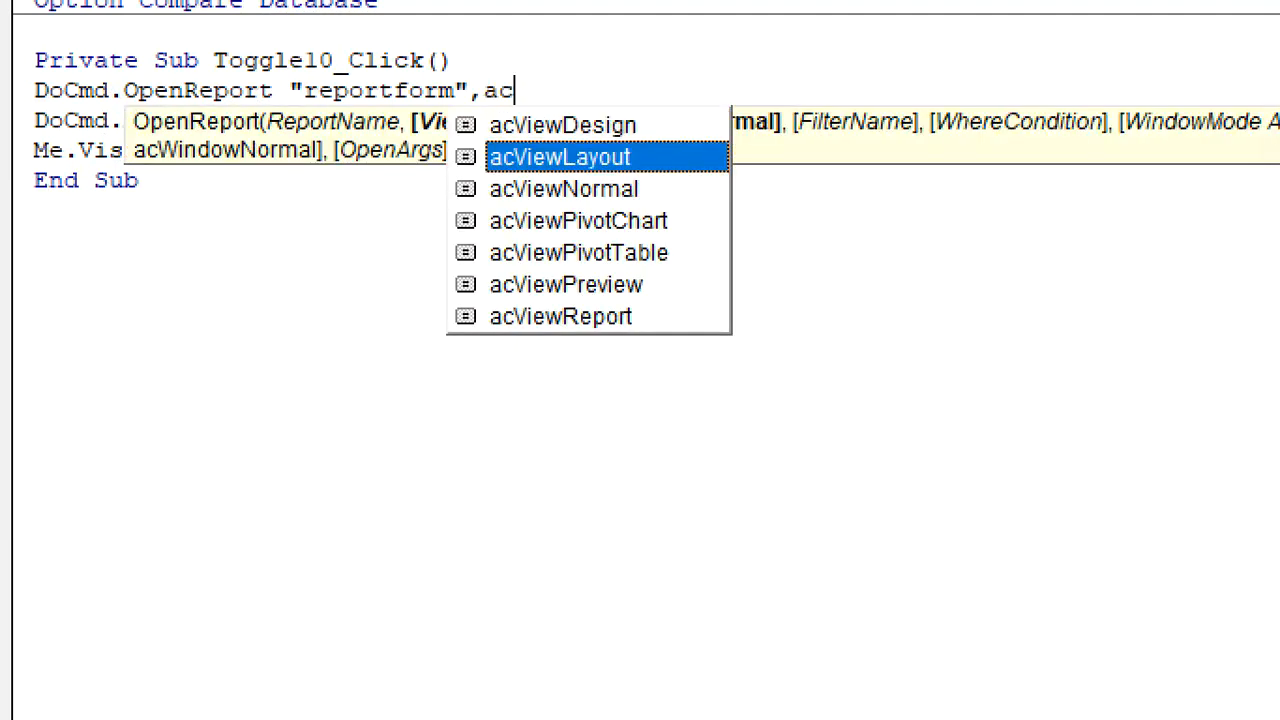
key("Tab")
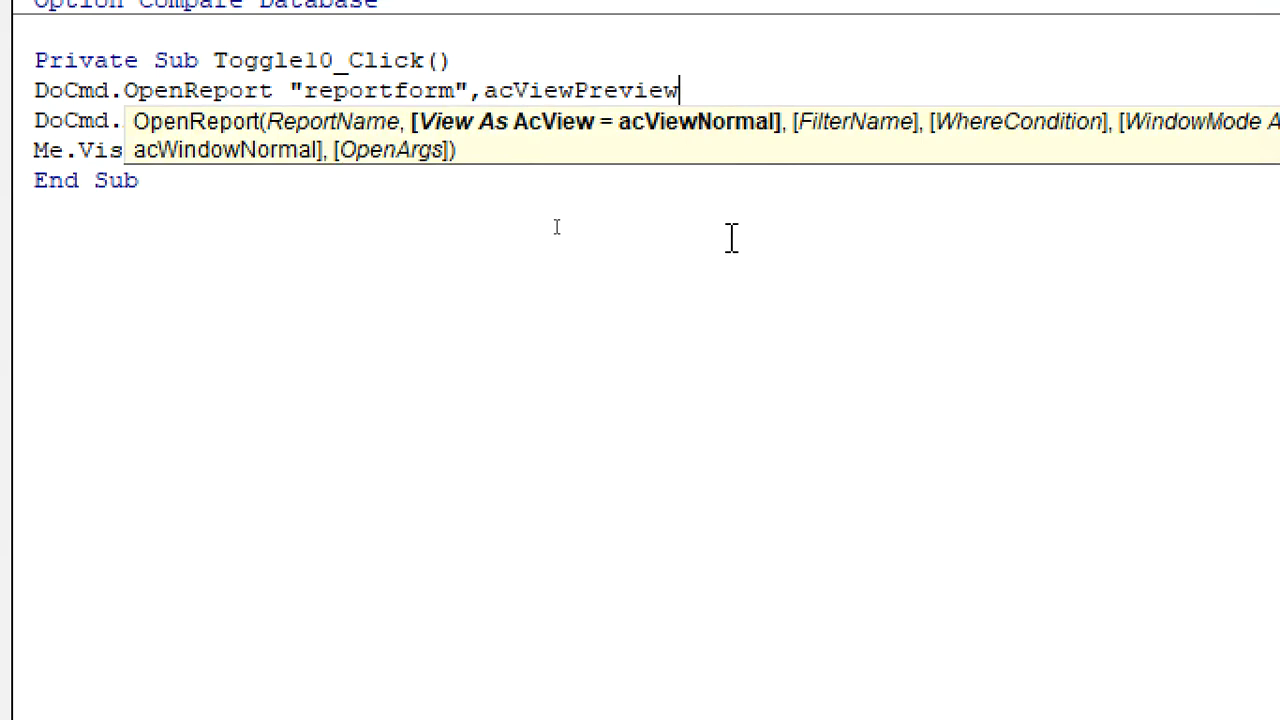
left_click(237, 246)
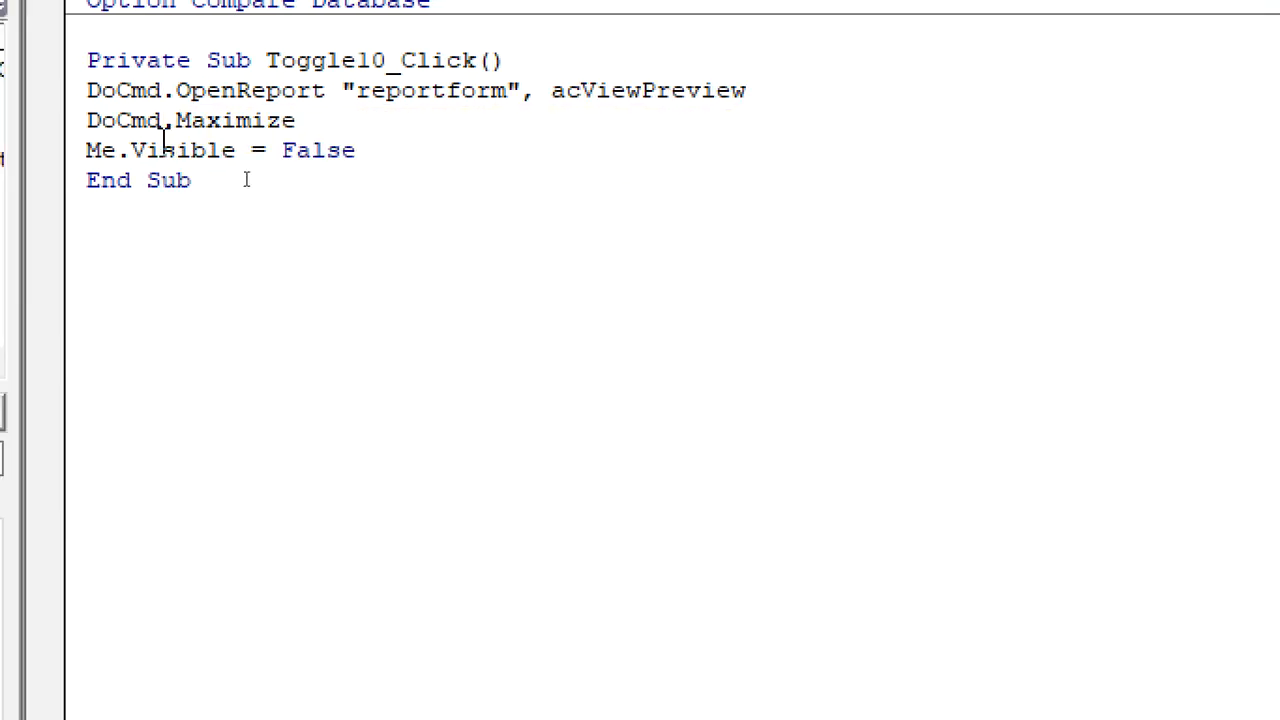
Delete the Me.Visible = False line and close the VBA editor
left_click_drag(162, 155, 452, 160)
key("Delete")
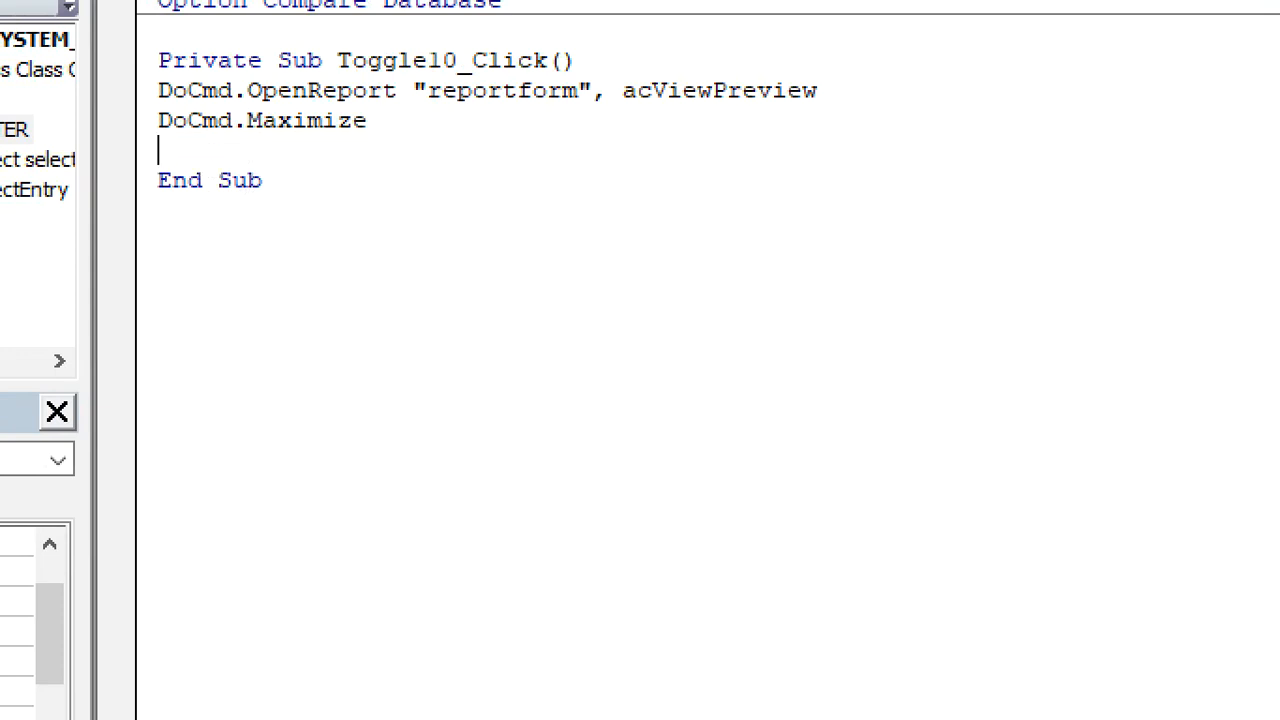
left_click(450, 158)
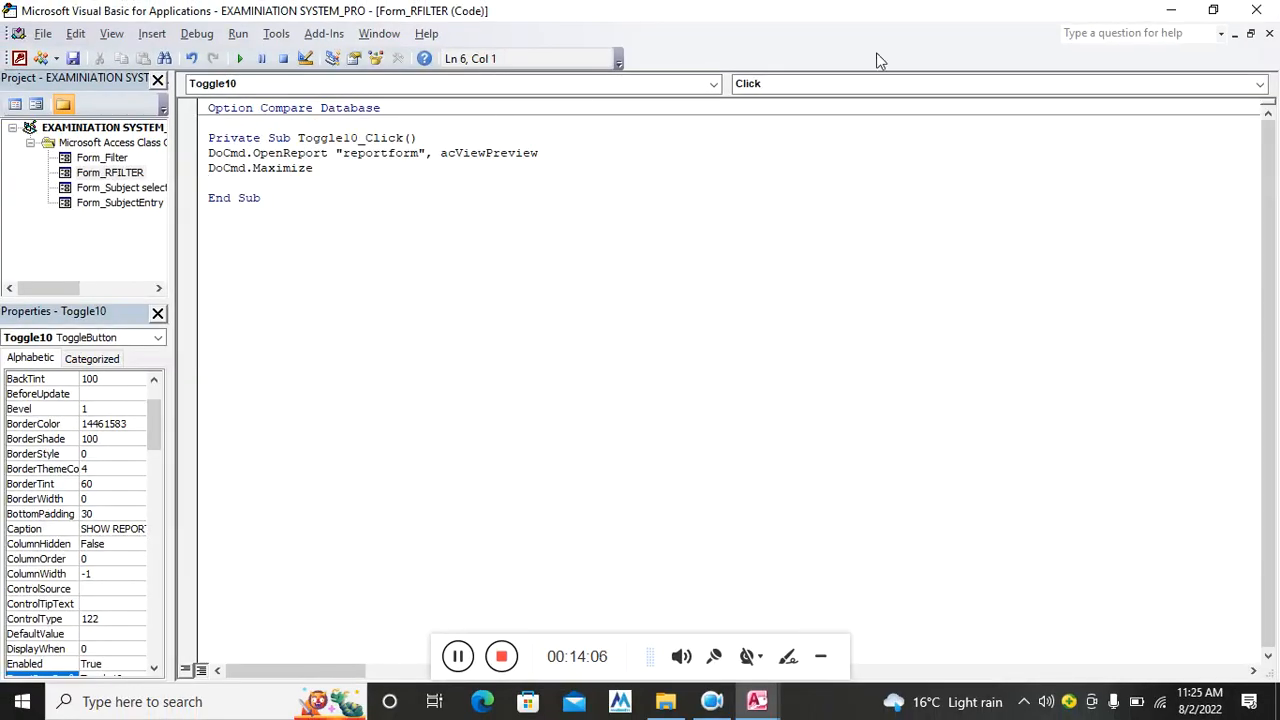
left_click(1256, 10)
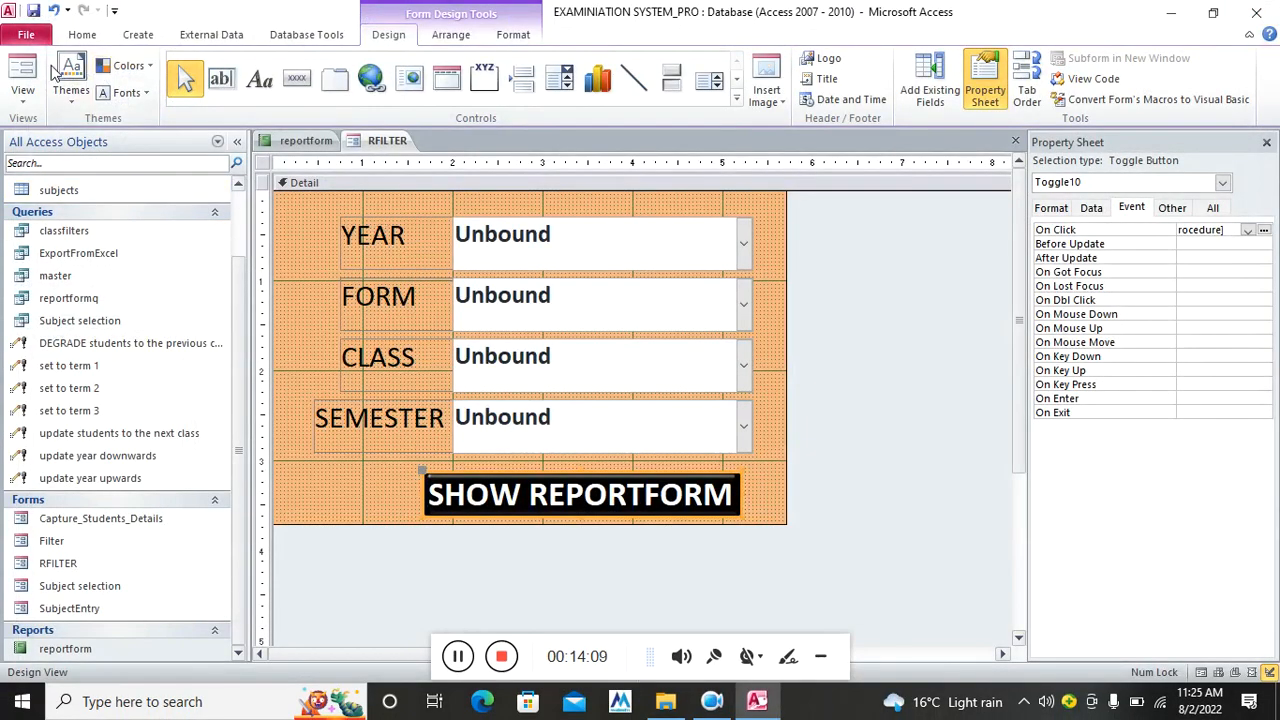
Close the reportform Design view tab
left_click(290, 140)
right_click(296, 141)
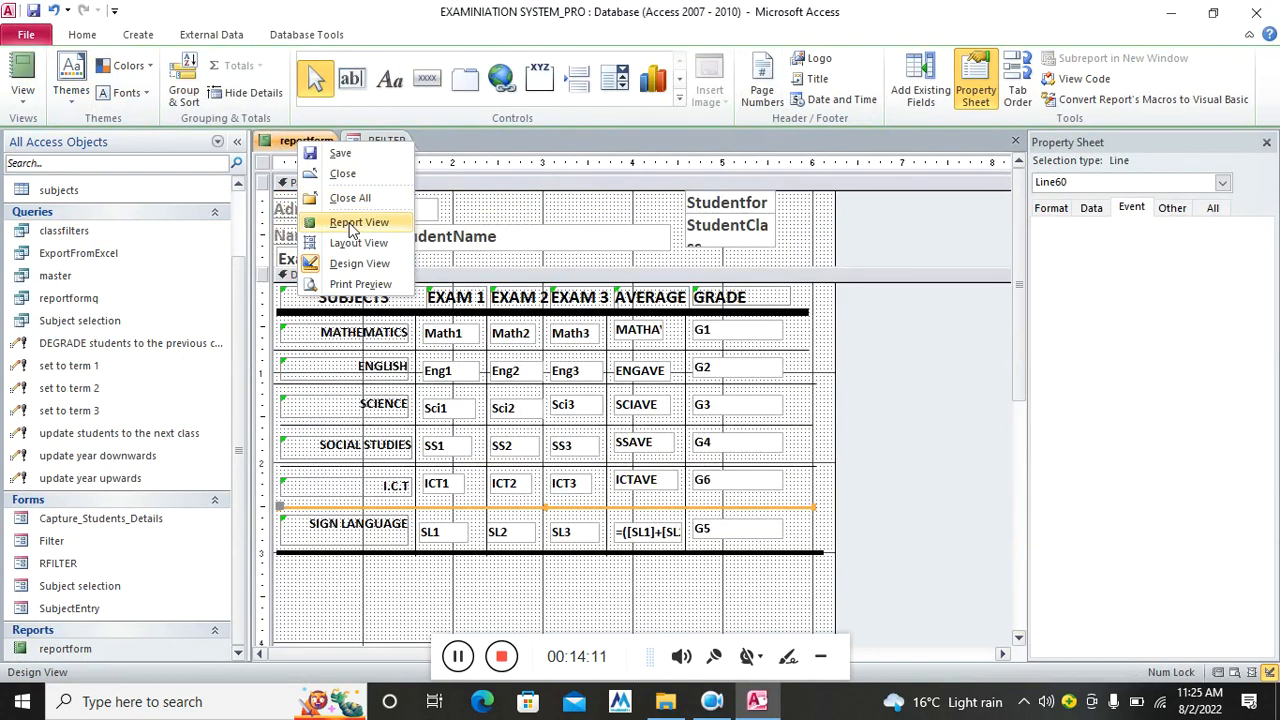
left_click(342, 174)
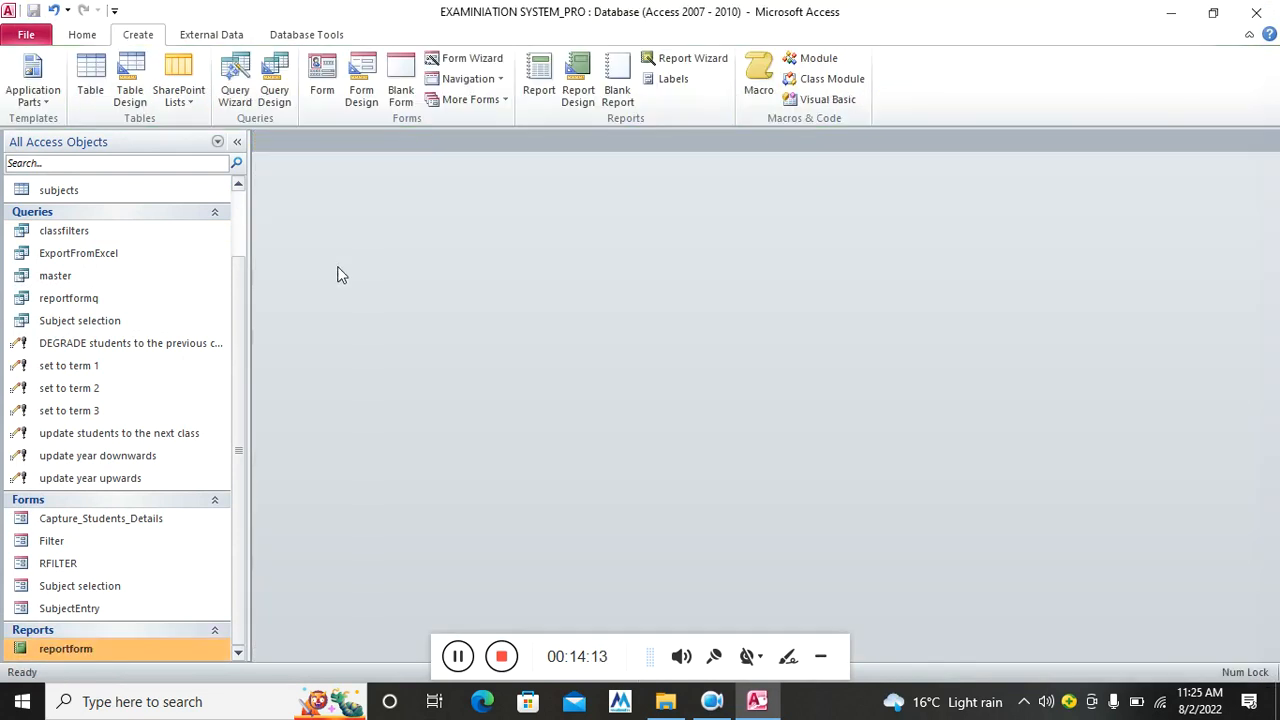
Run RFILTER with year 2022, form 1, class UGANDA and TERM 2, then show the report
left_click(81, 568)
double_click(81, 566)
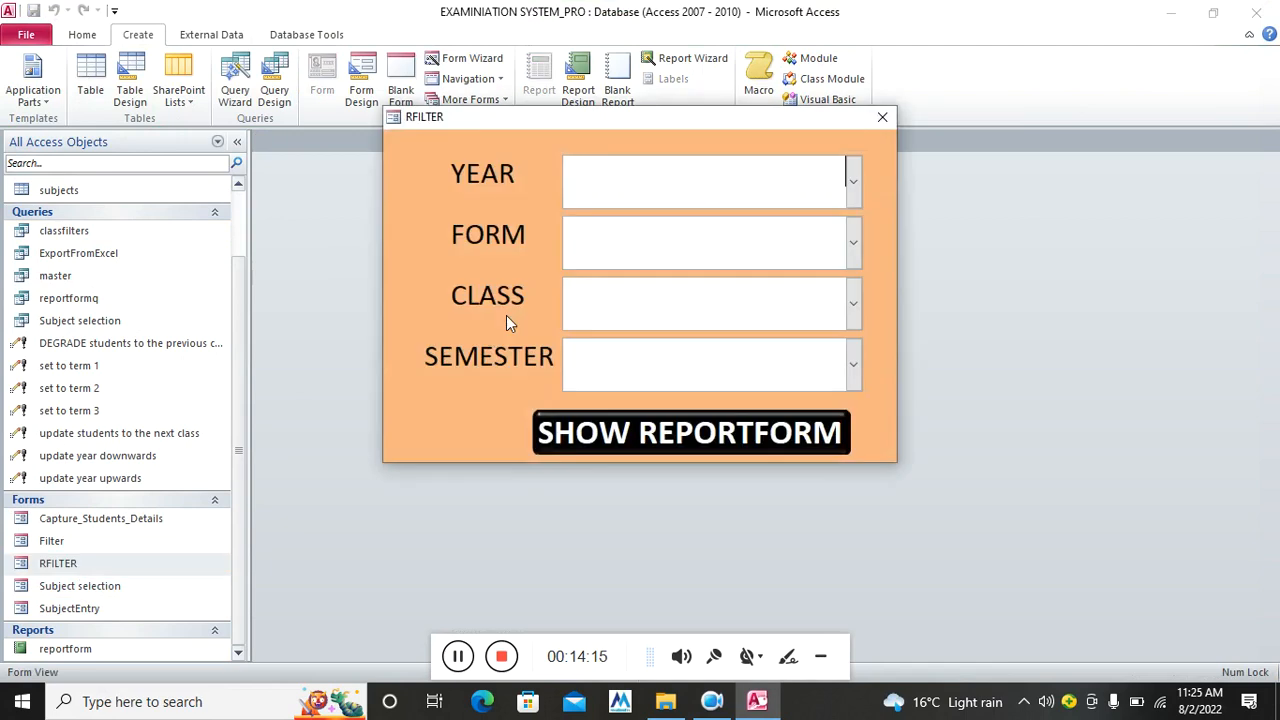
left_click(853, 181)
left_click(770, 230)
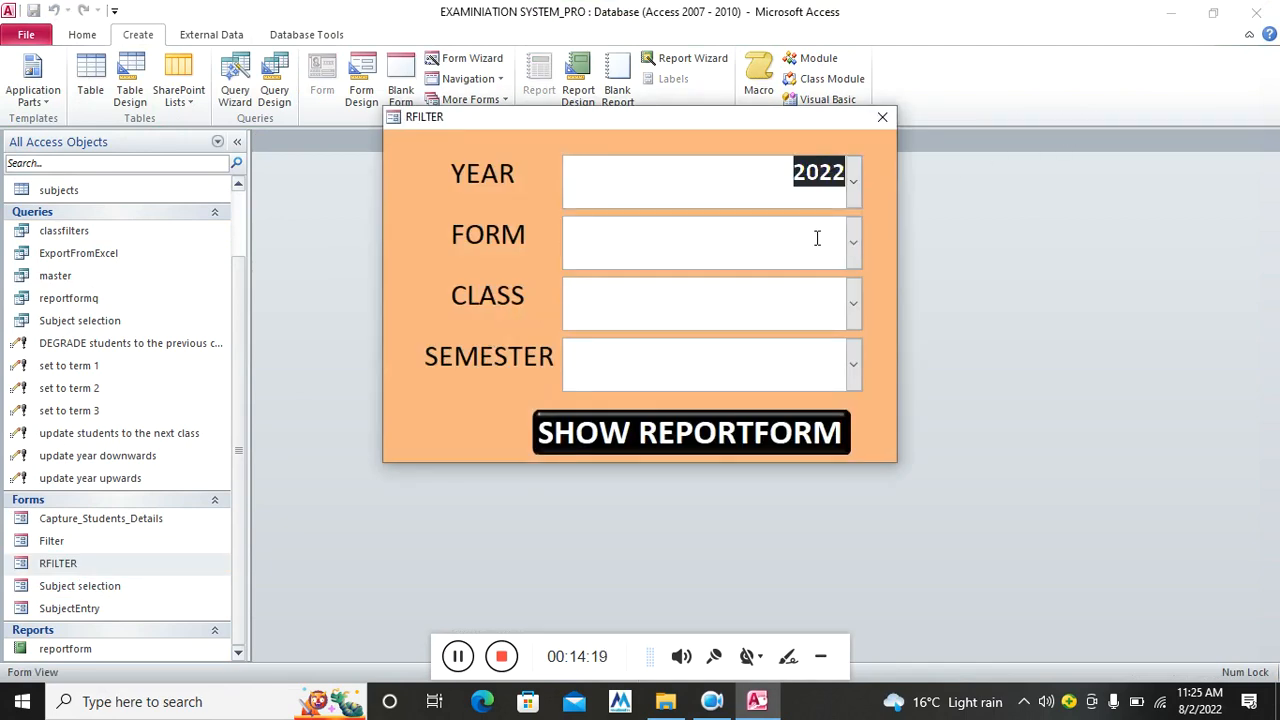
left_click(853, 245)
left_click(752, 310)
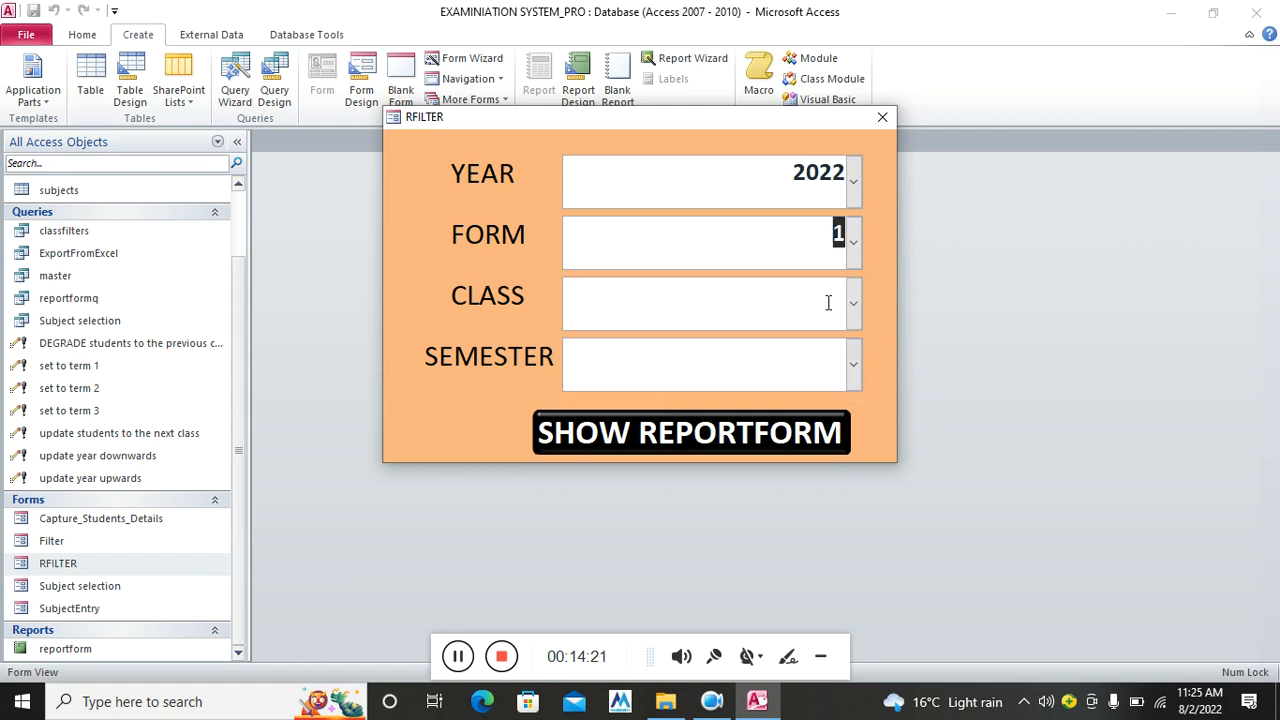
left_click(853, 304)
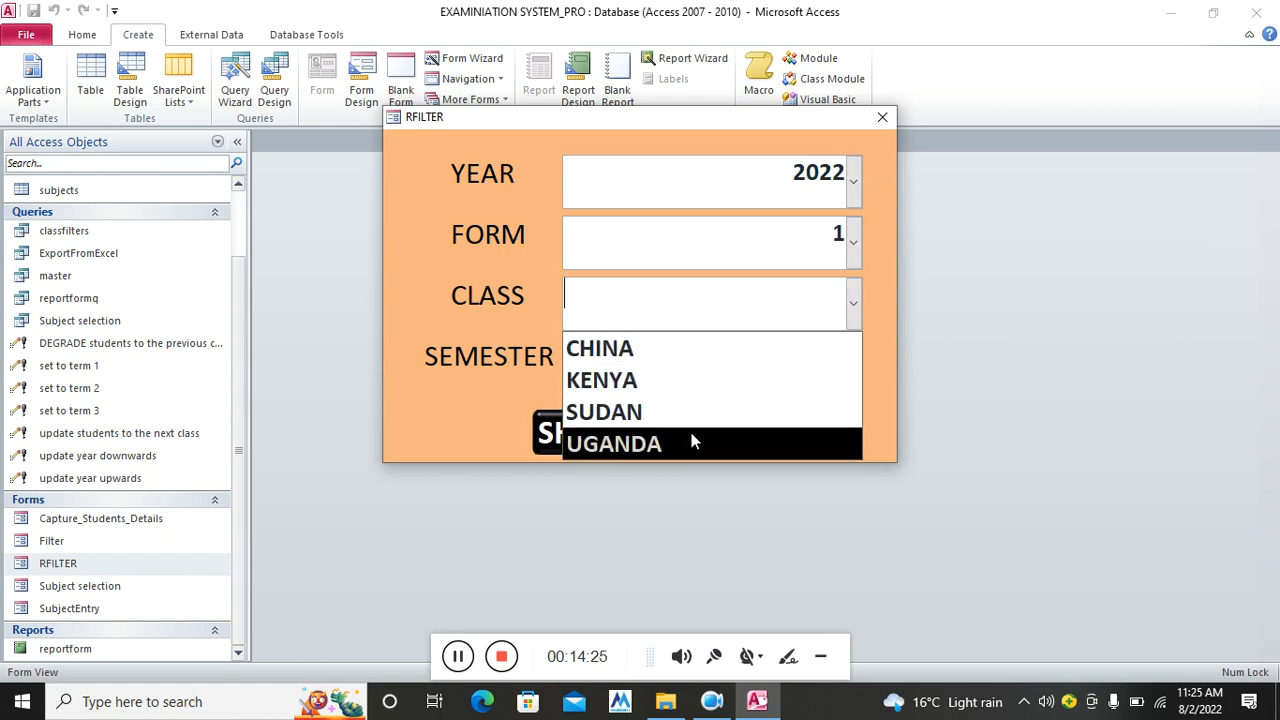
left_click(717, 436)
left_click(848, 360)
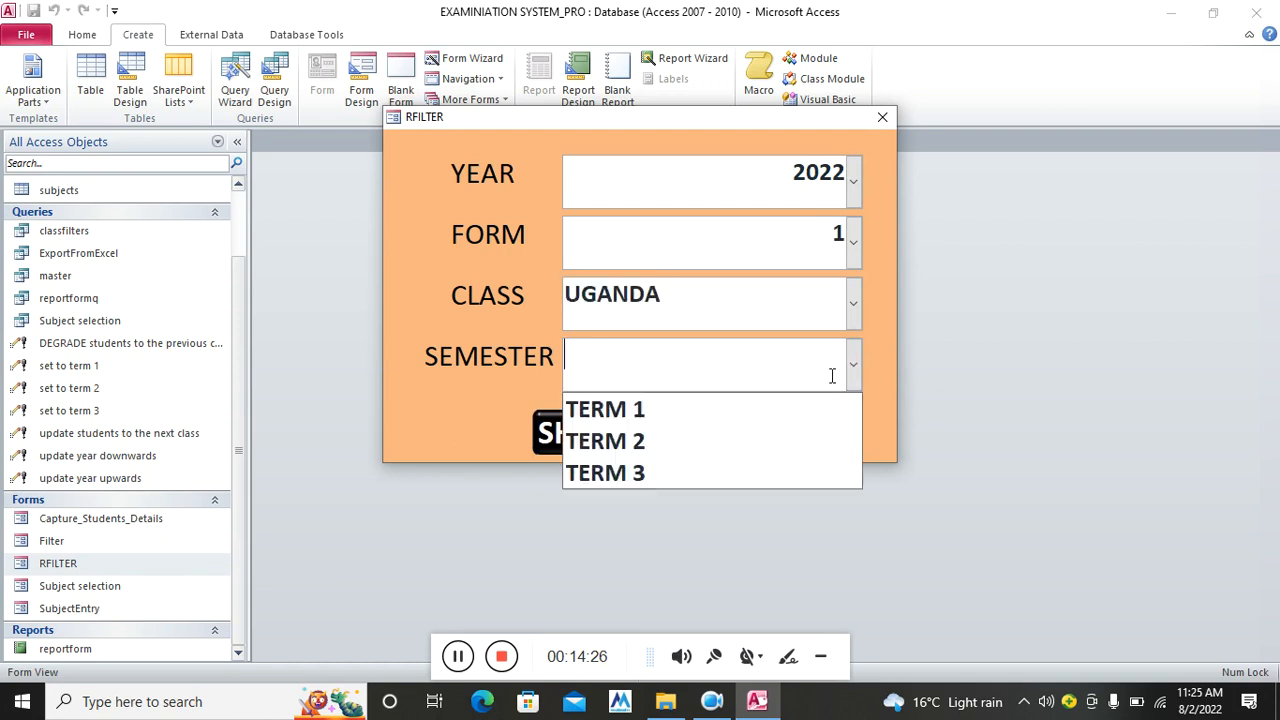
left_click(737, 437)
left_click(735, 434)
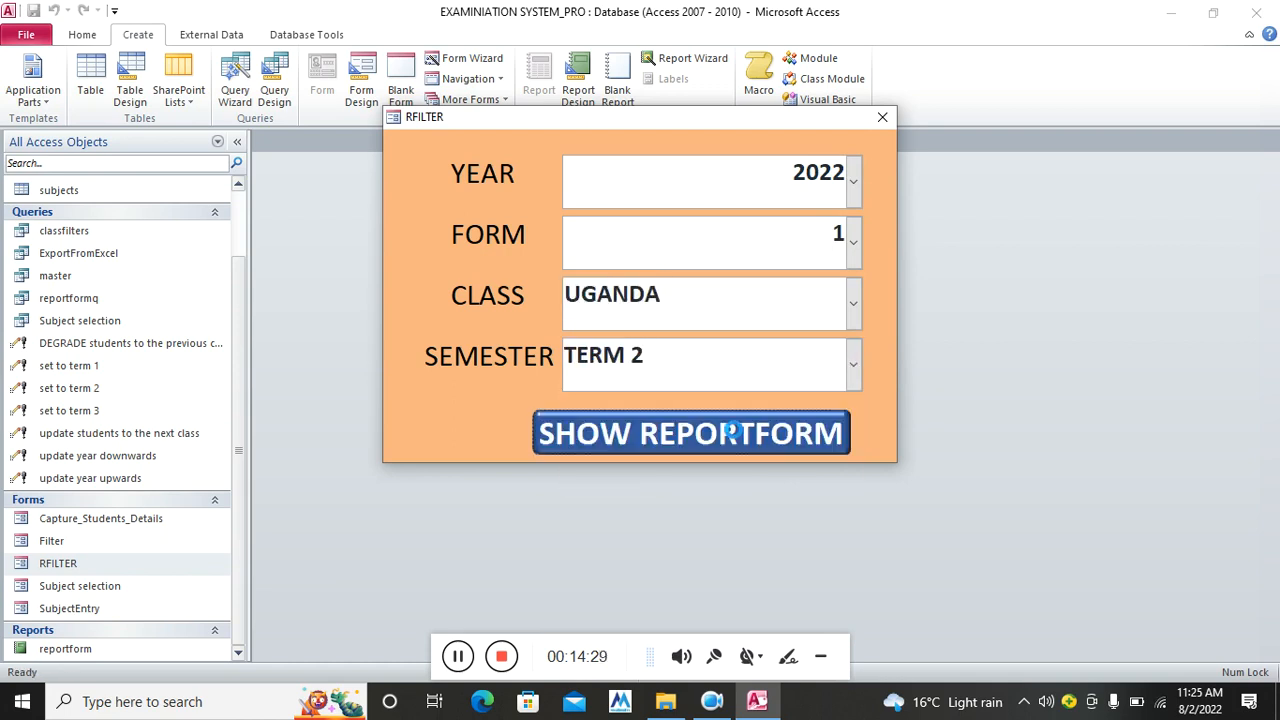
Move the RFILTER form aside and close it
left_click_drag(773, 117, 438, 221)
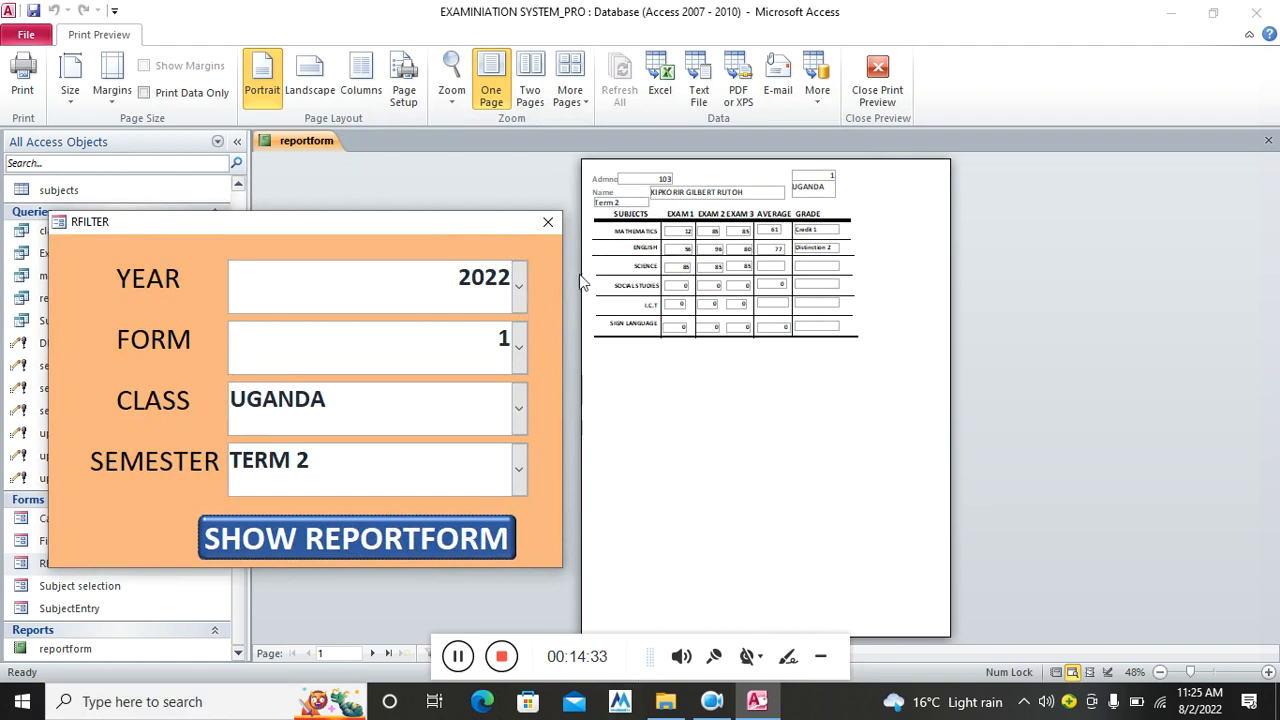
left_click(695, 262)
left_click(681, 304)
left_click(547, 221)
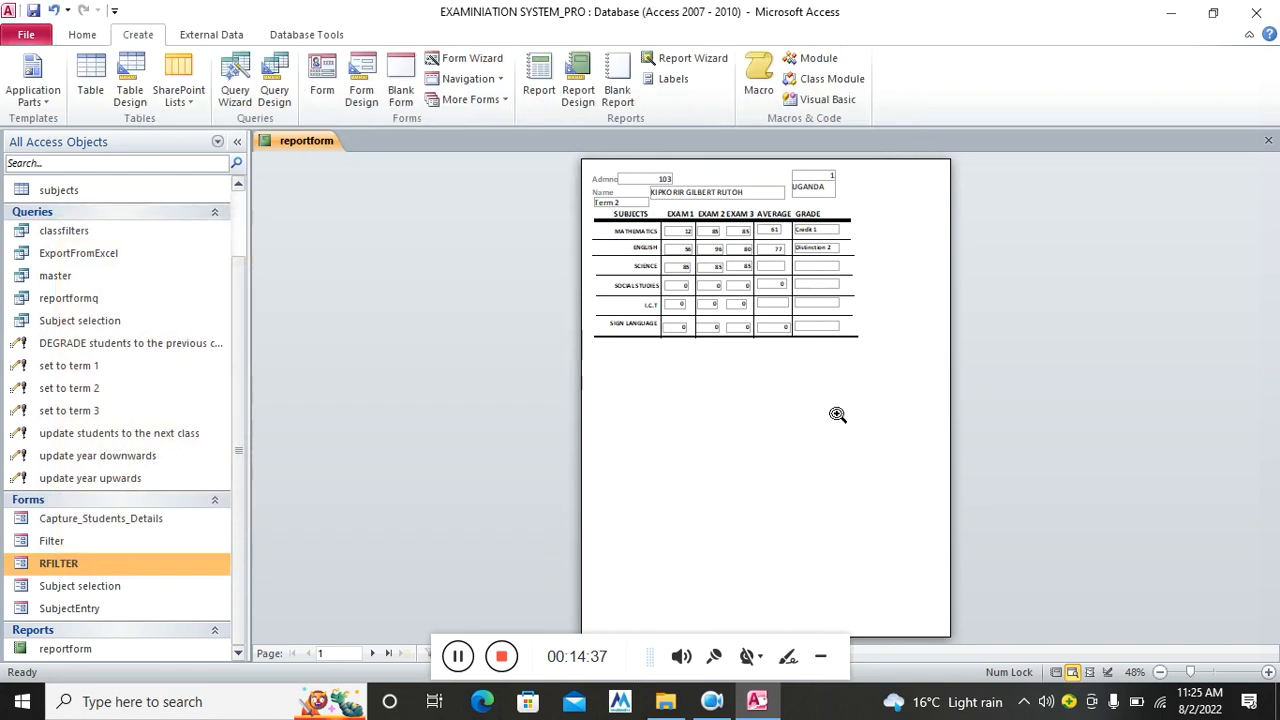
Zoom into the UGANDA Term 2 report preview and scroll through the marks and grades
left_click(829, 409)
scroll(760, 390, "up", 2)
scroll(697, 367, "up", 3)
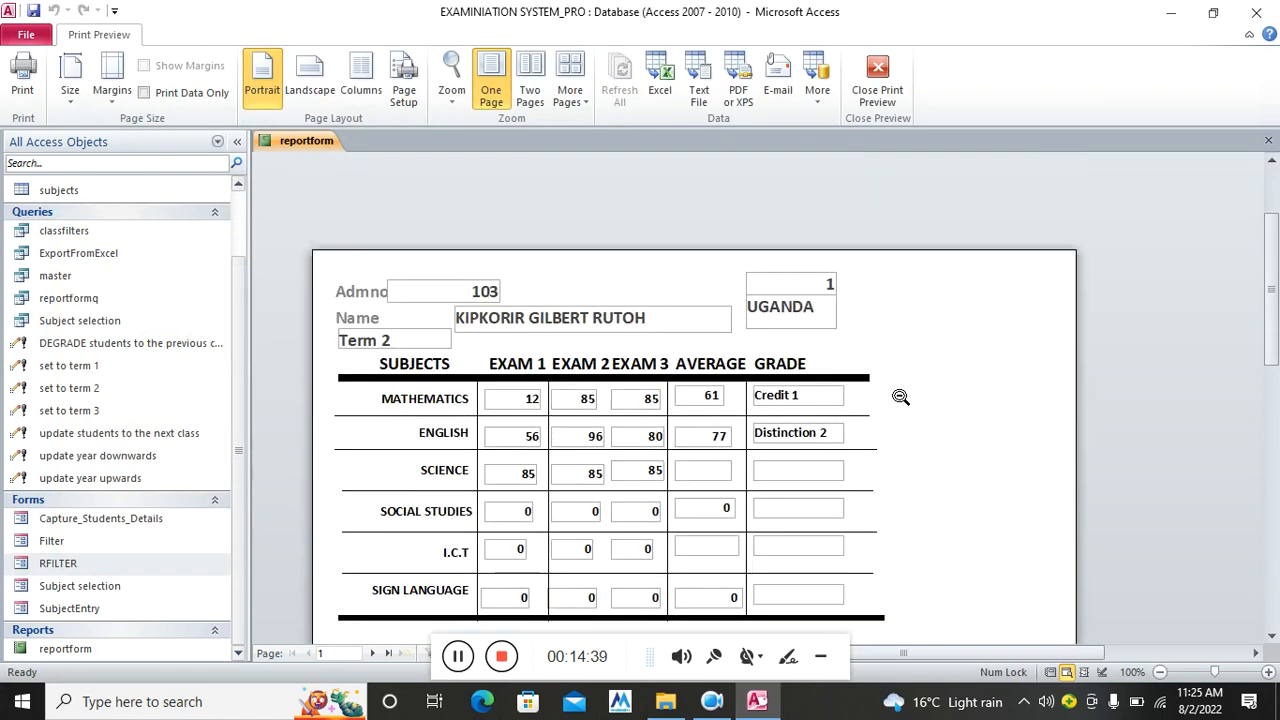
scroll(920, 565, "down", 1)
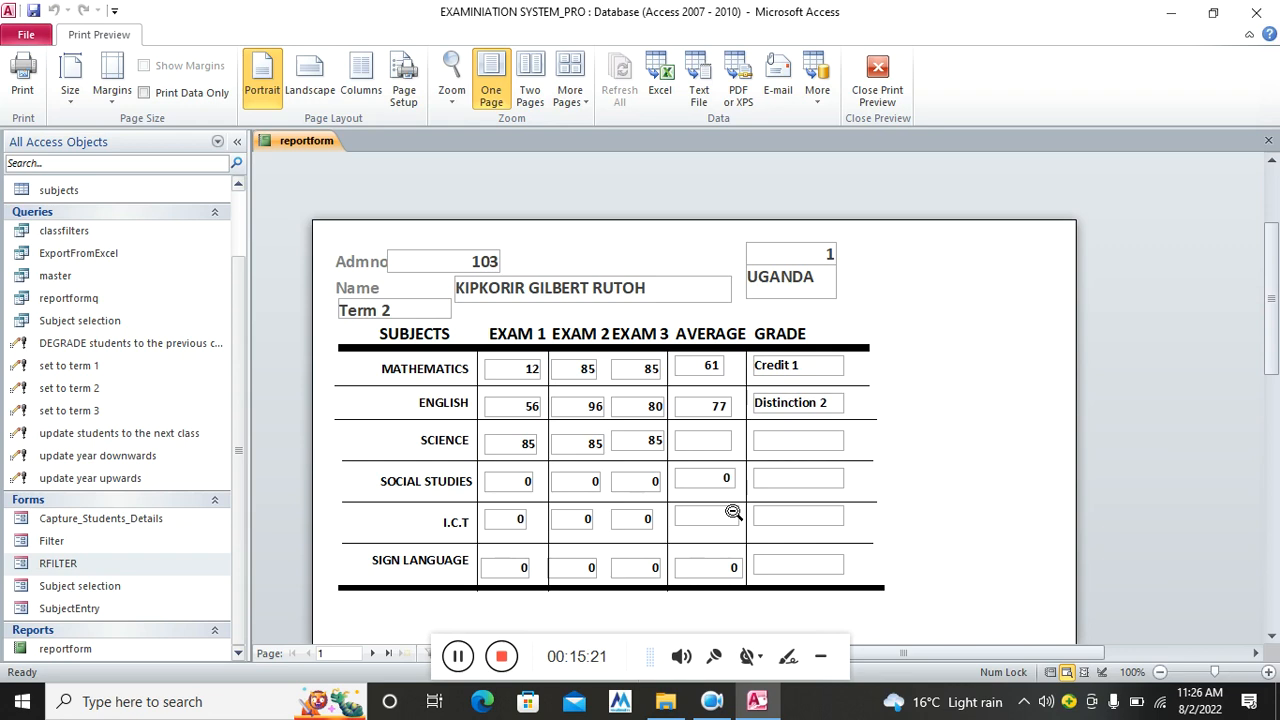
scroll(580, 420, "down", 3)
scroll(577, 422, "down", 3)
scroll(577, 422, "up", 3)
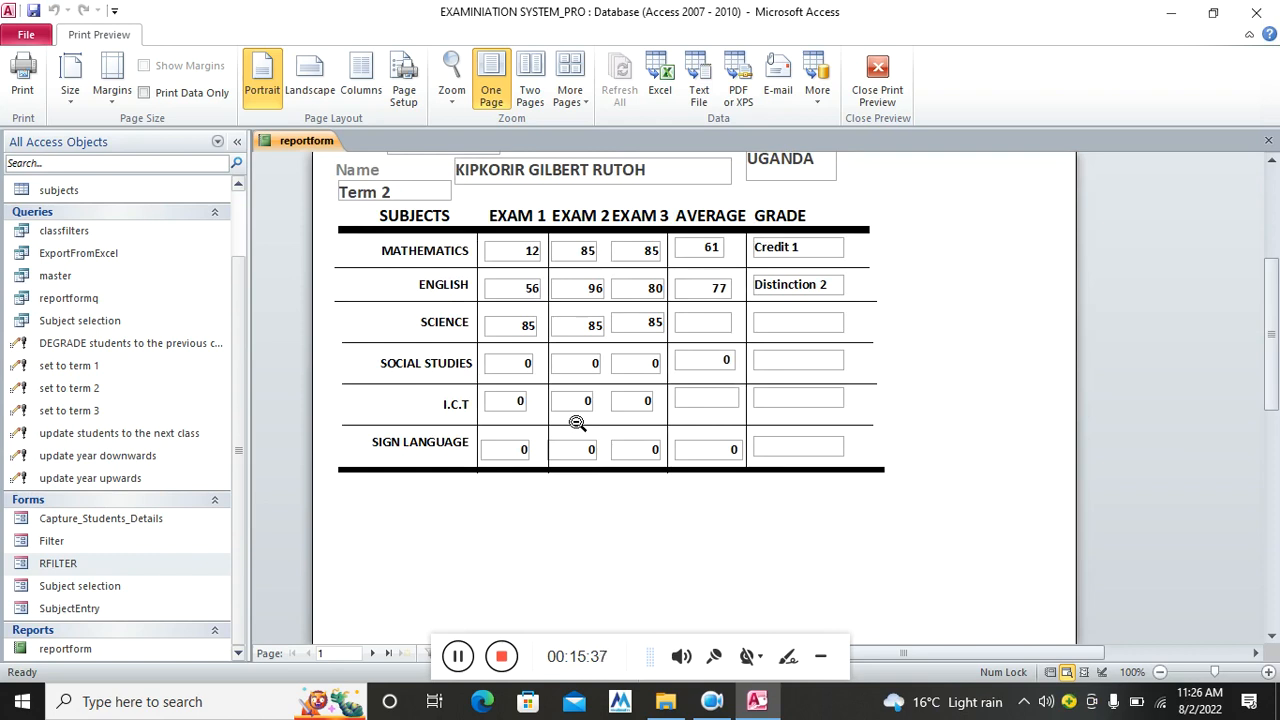
scroll(577, 423, "up", 2)
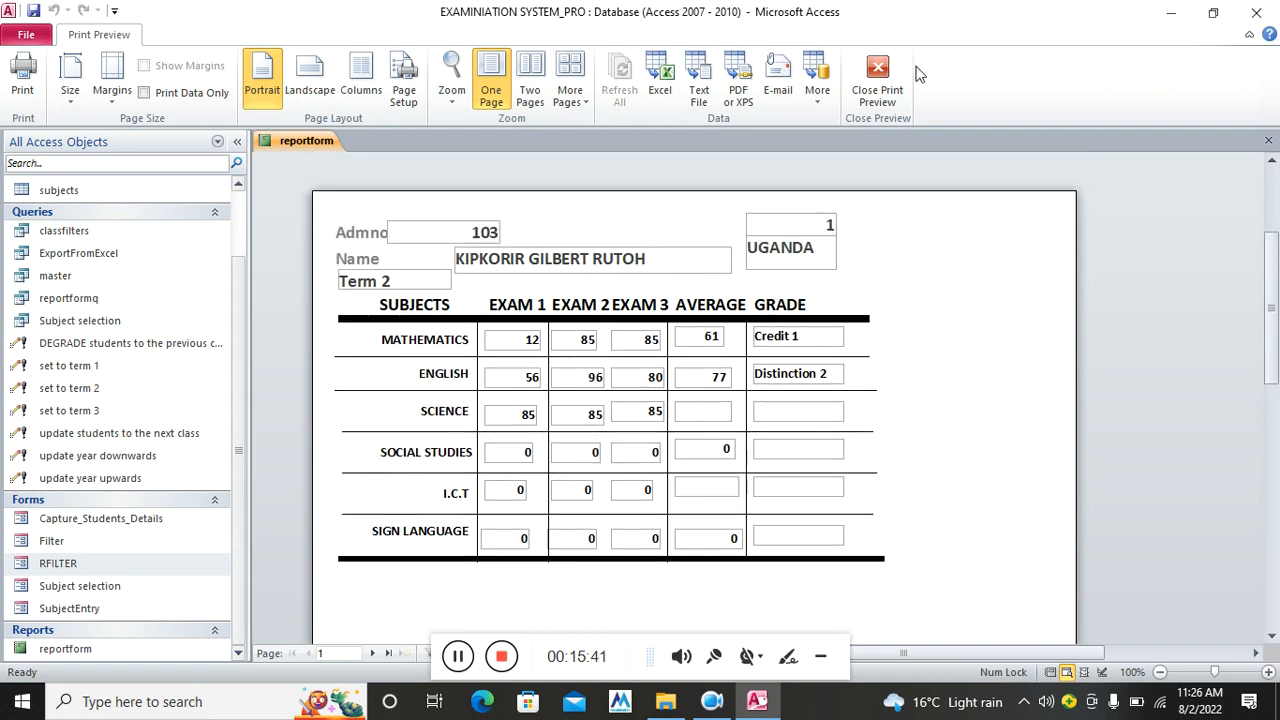
Close the preview and create a new blank landscape report in Design view
left_click(877, 82)
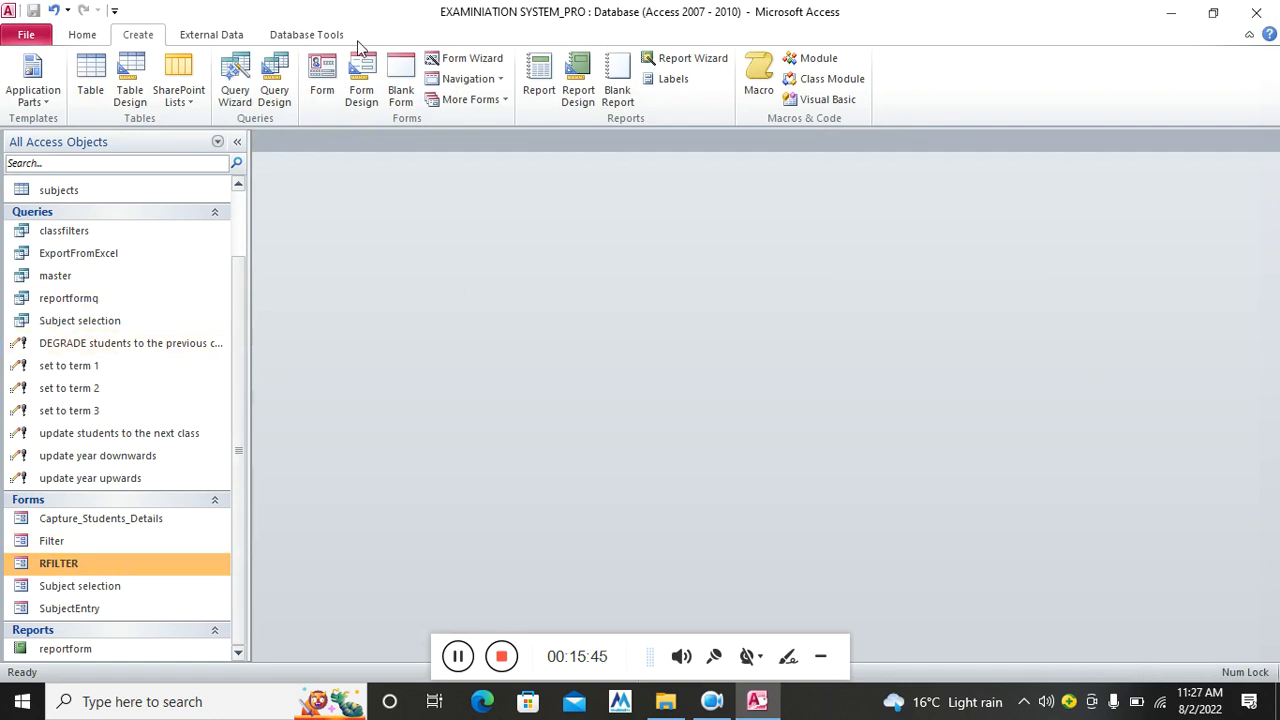
left_click(578, 92)
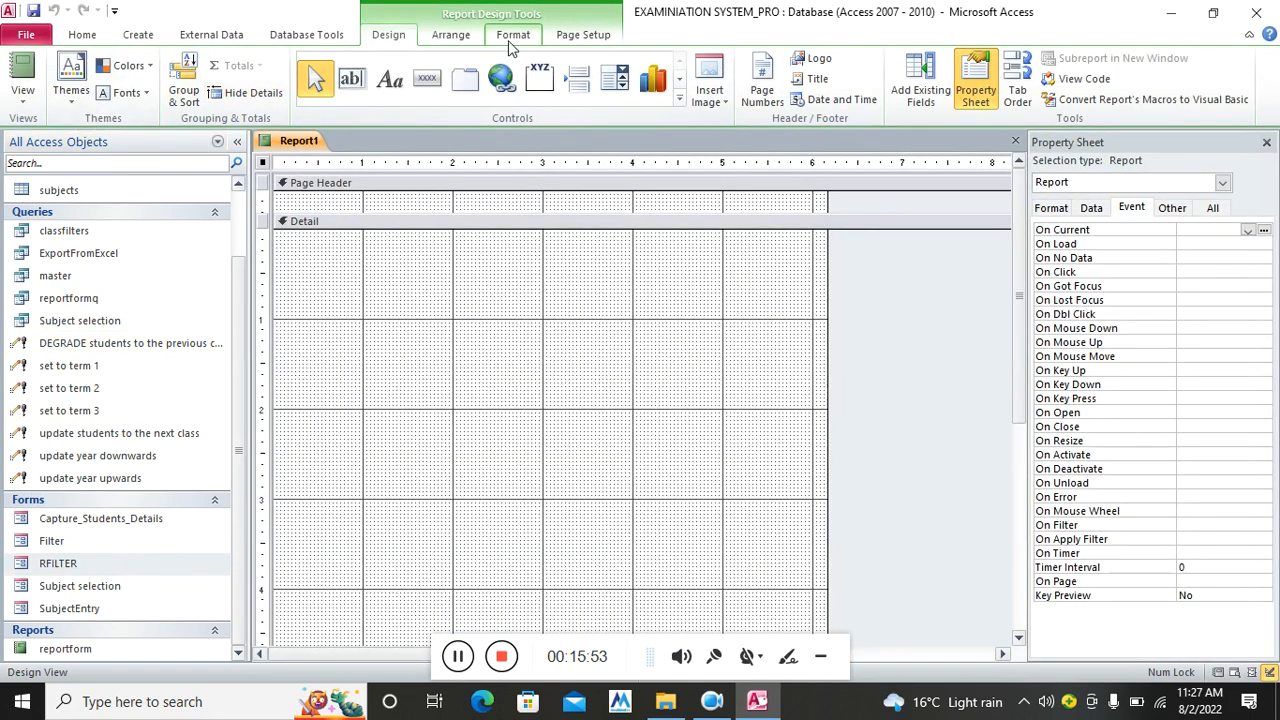
left_click(578, 36)
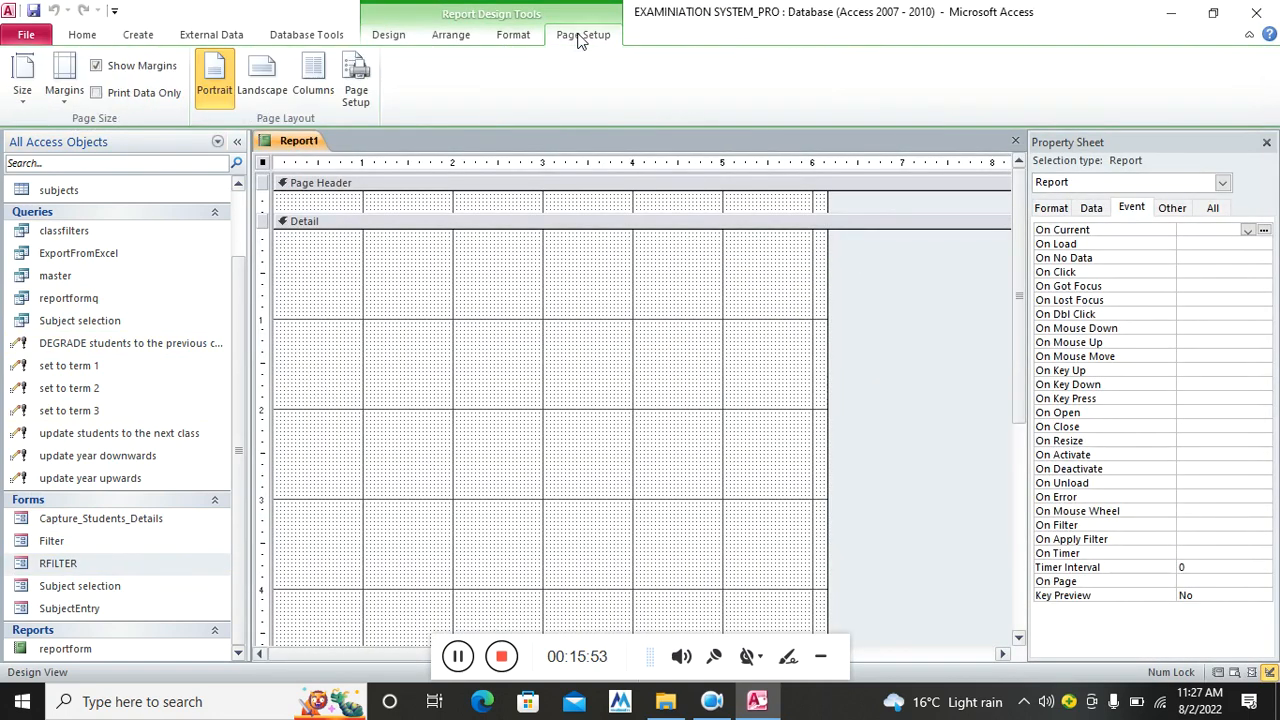
left_click(258, 88)
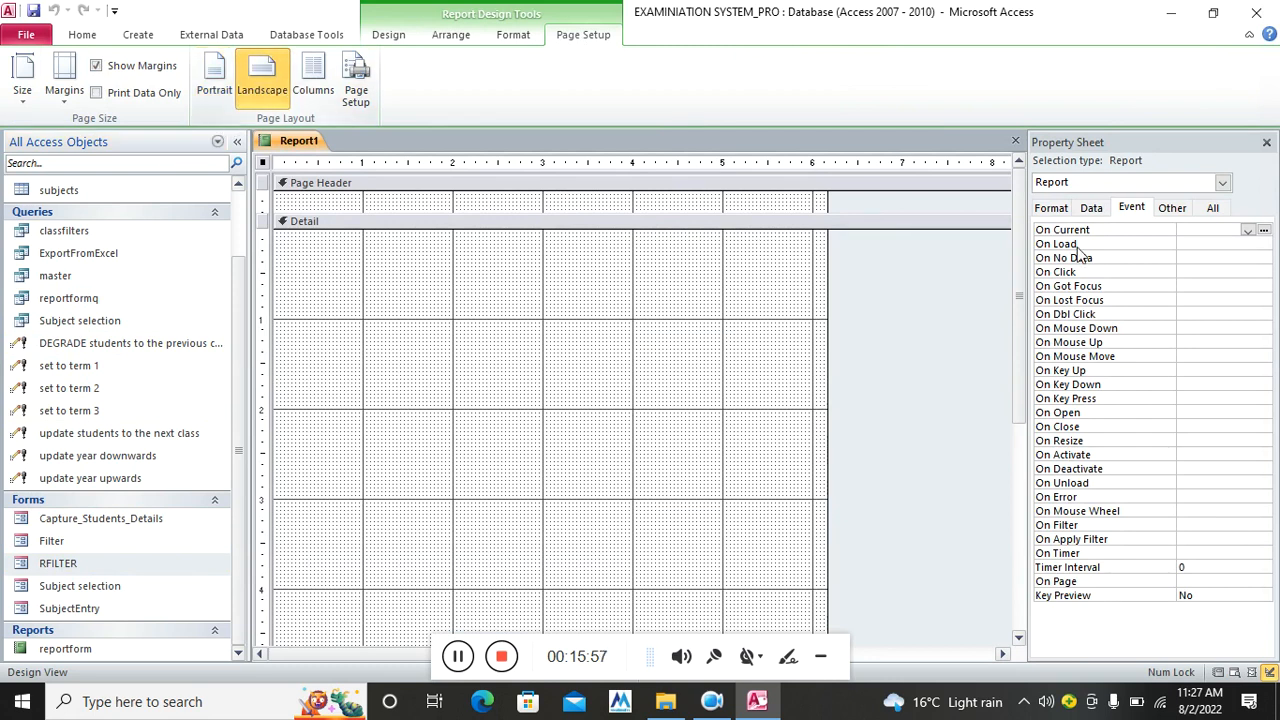
Widen the report's design area and enlarge the Page Header section
left_click_drag(826, 331, 1068, 380)
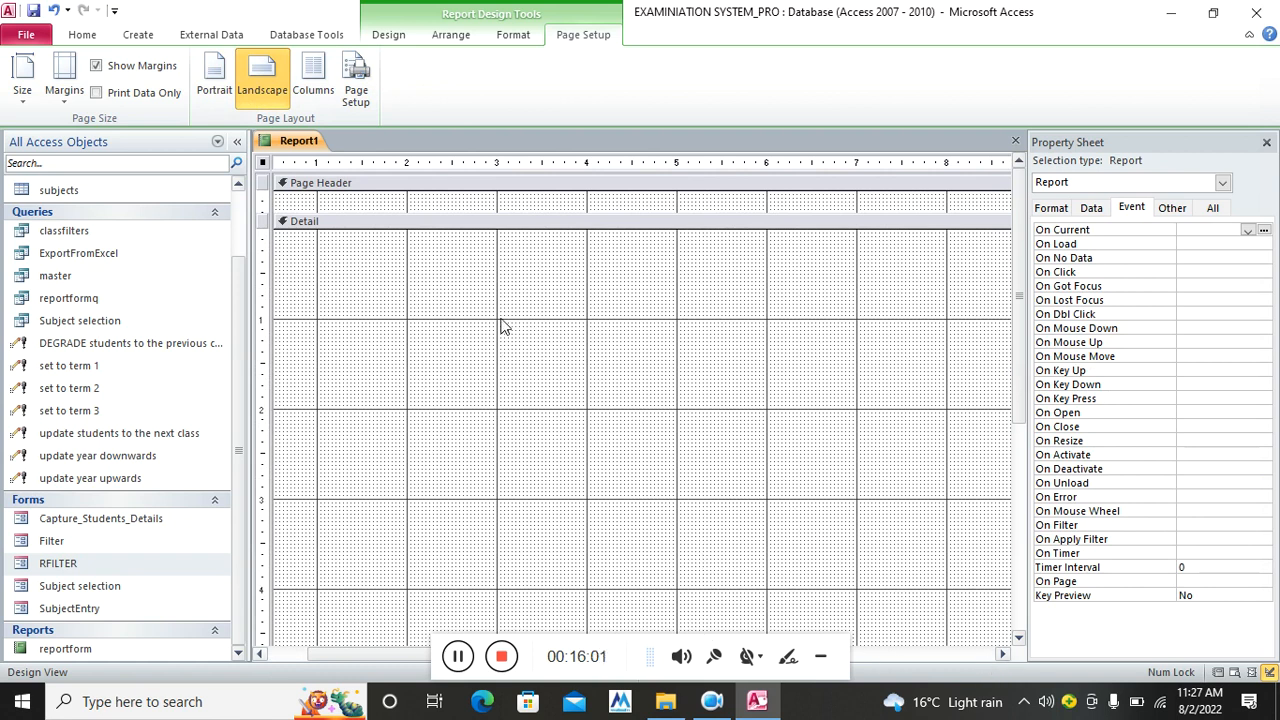
left_click_drag(428, 212, 438, 265)
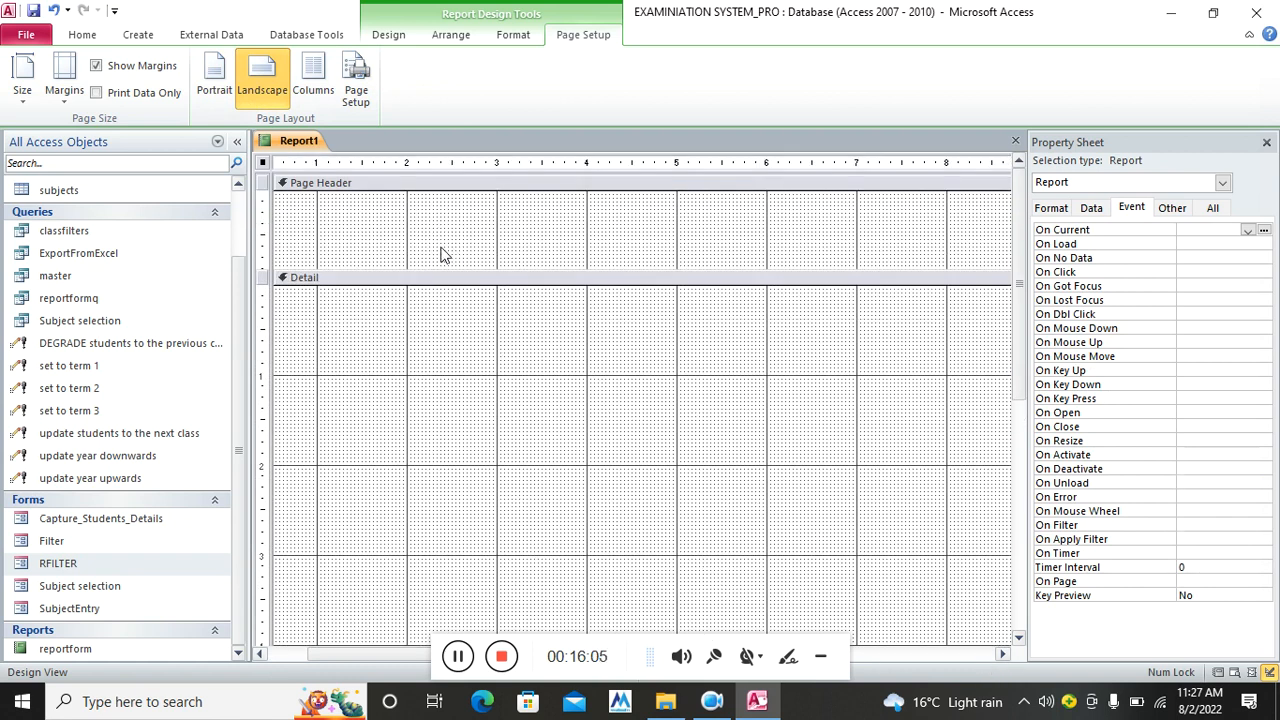
left_click(64, 279)
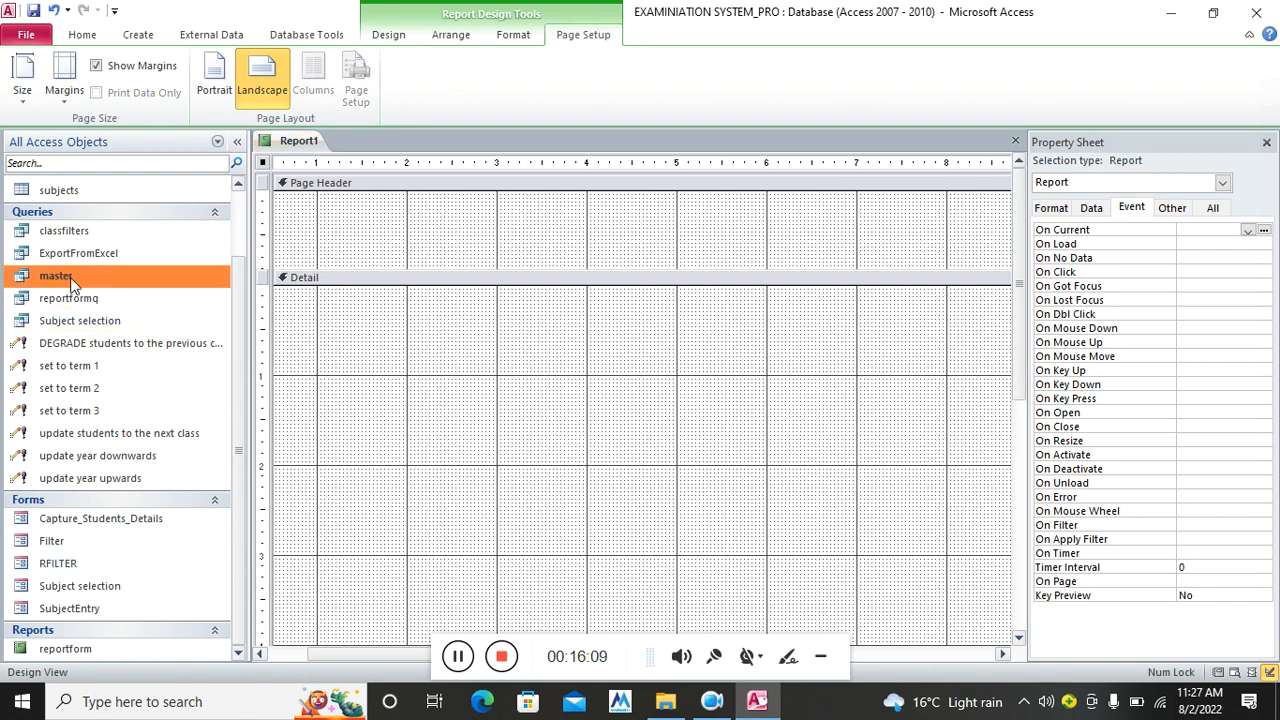
Copy and paste the master query as a new query named merisheet
right_click(80, 276)
left_click(157, 460)
right_click(130, 278)
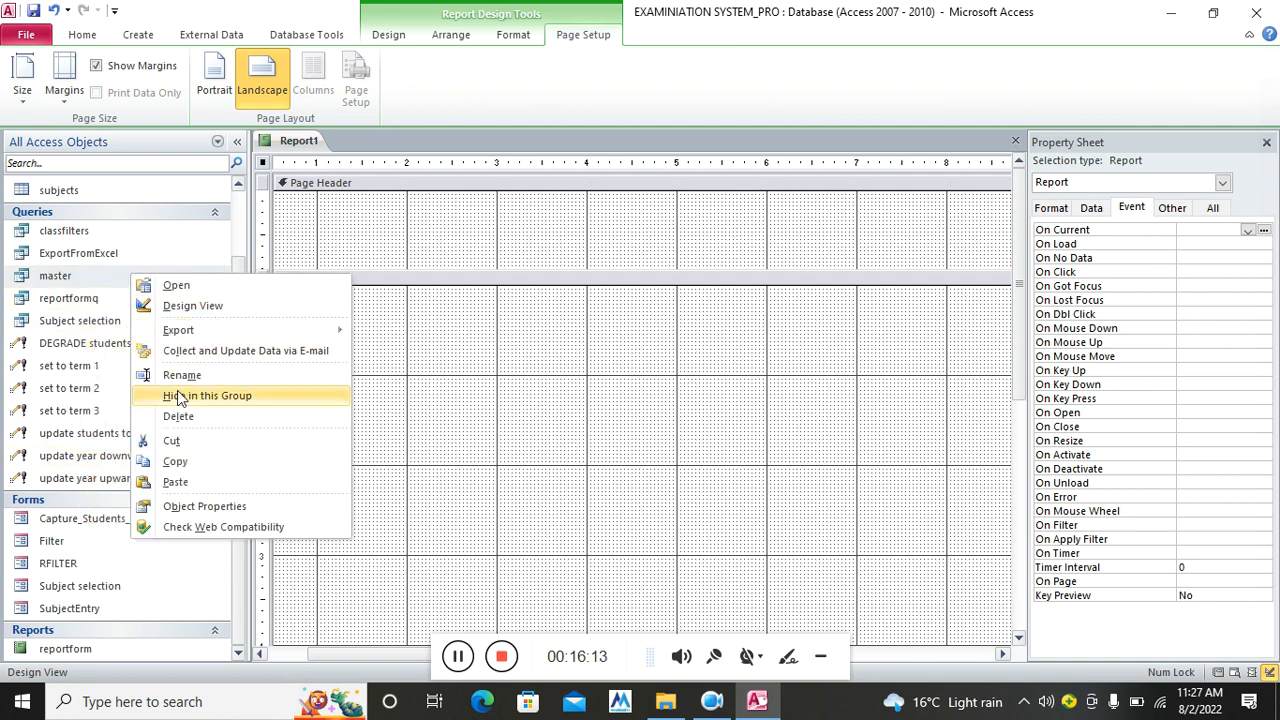
left_click(201, 481)
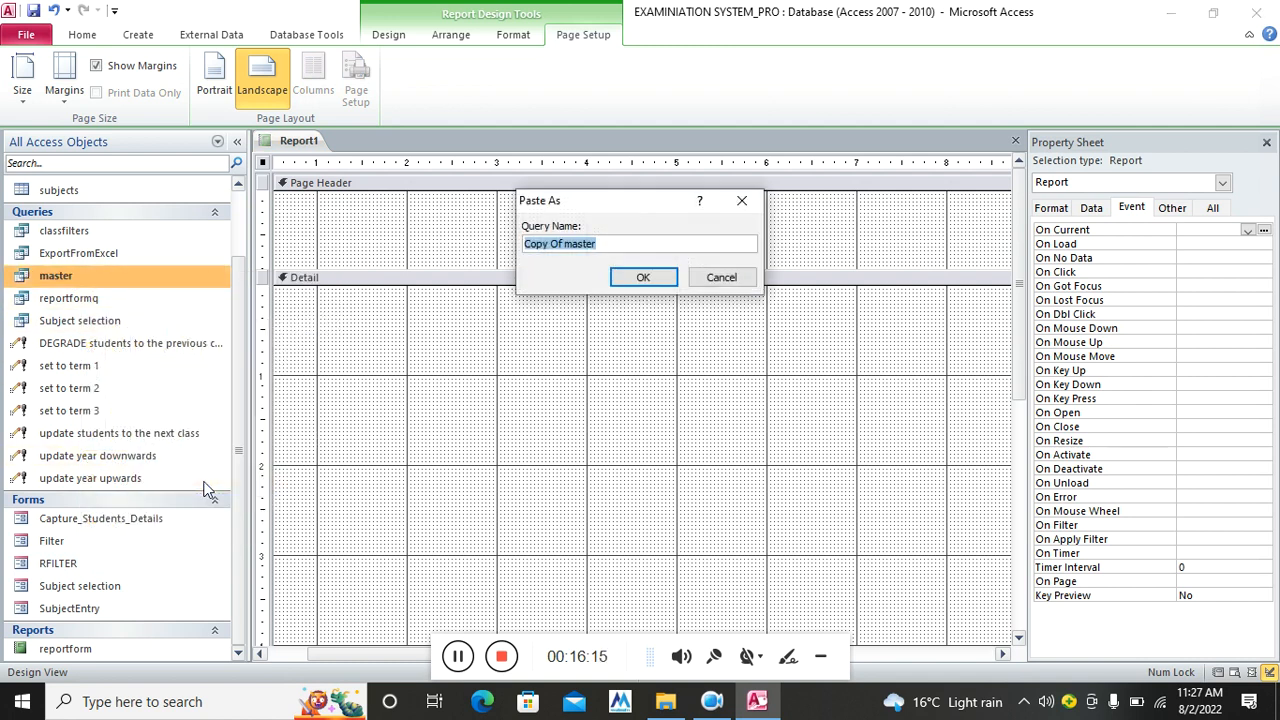
type("merisheet")
key("Return")
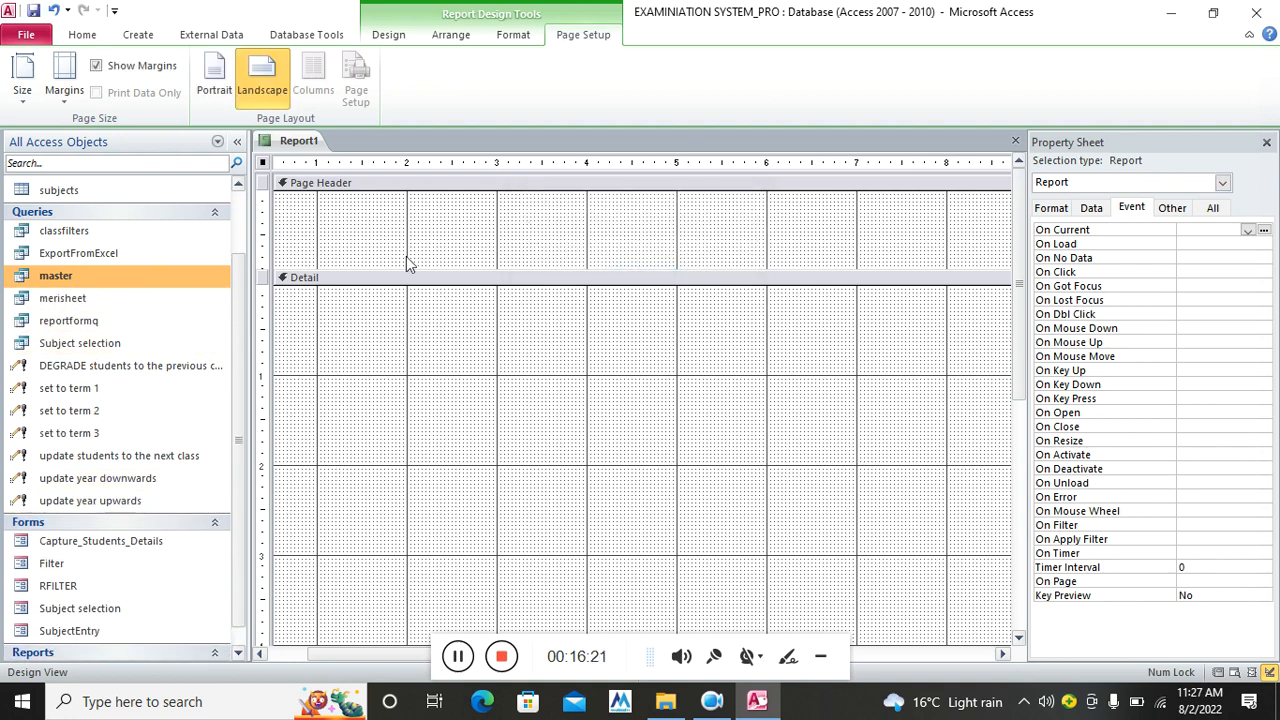
Save the new report under the name merisheet
left_click(33, 11)
type("merisheet")
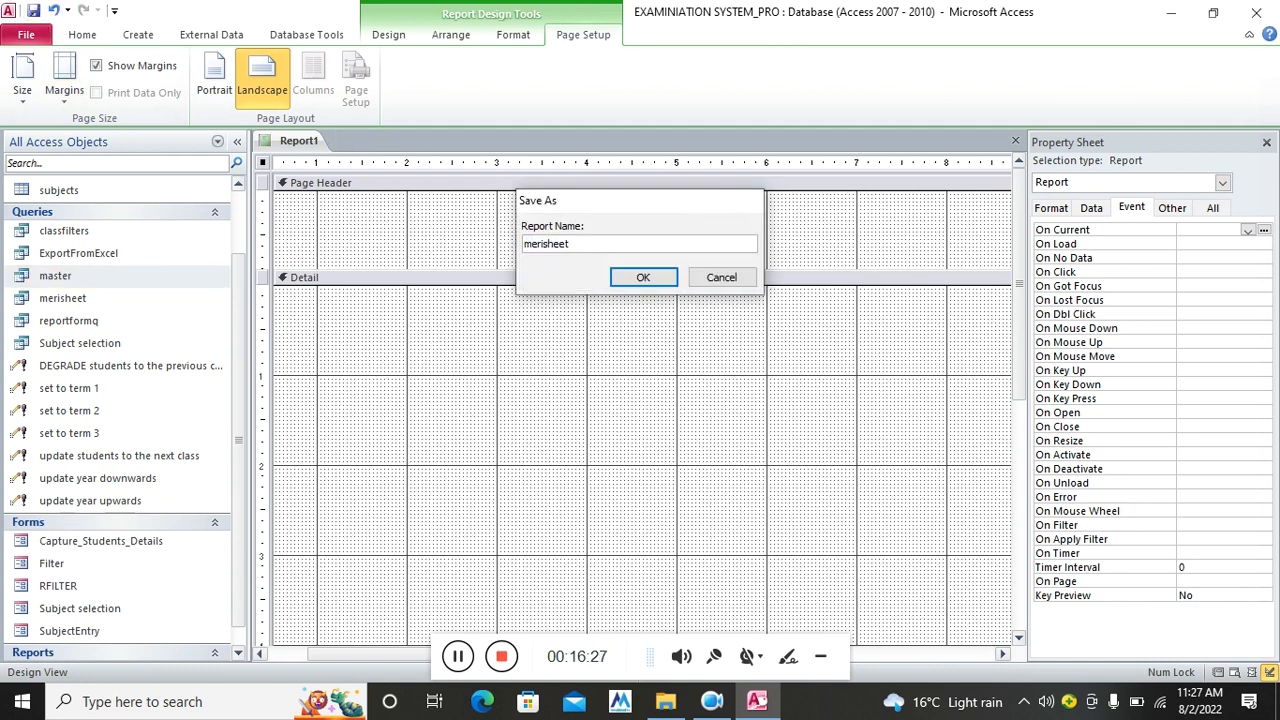
key("Return")
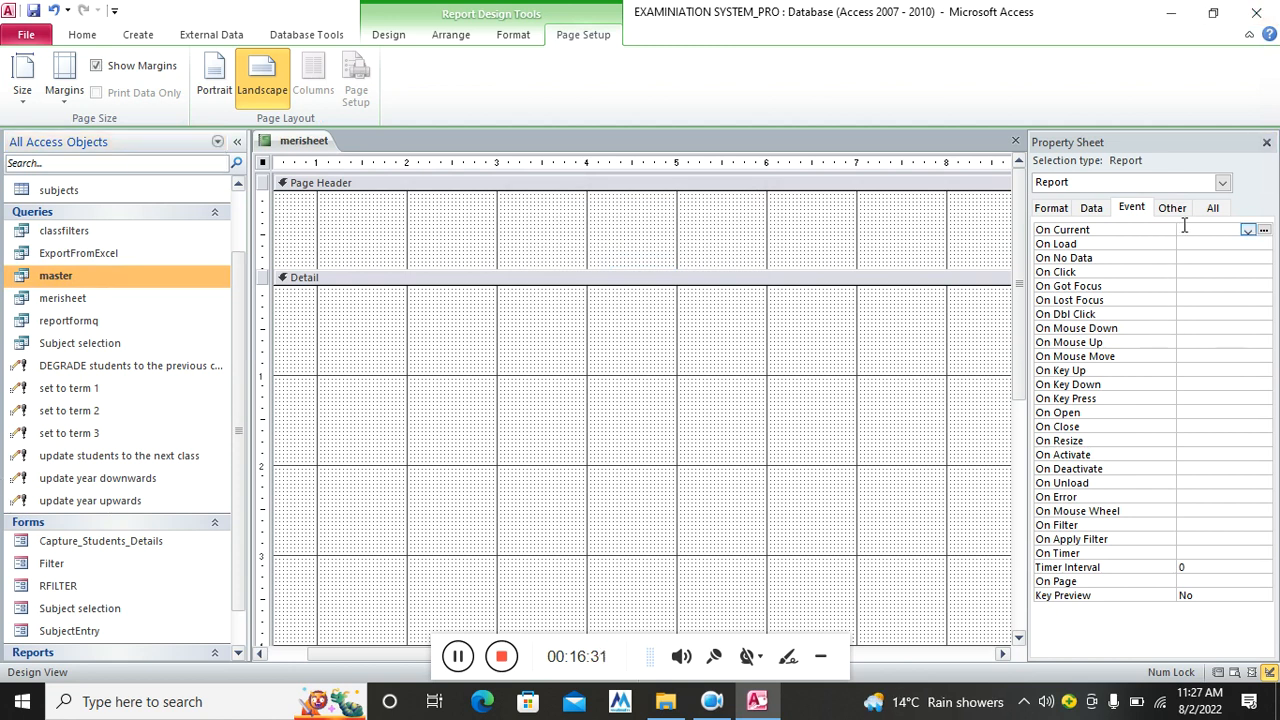
Set the report's Record Source to the merisheet query
left_click(1213, 208)
left_click(1232, 230)
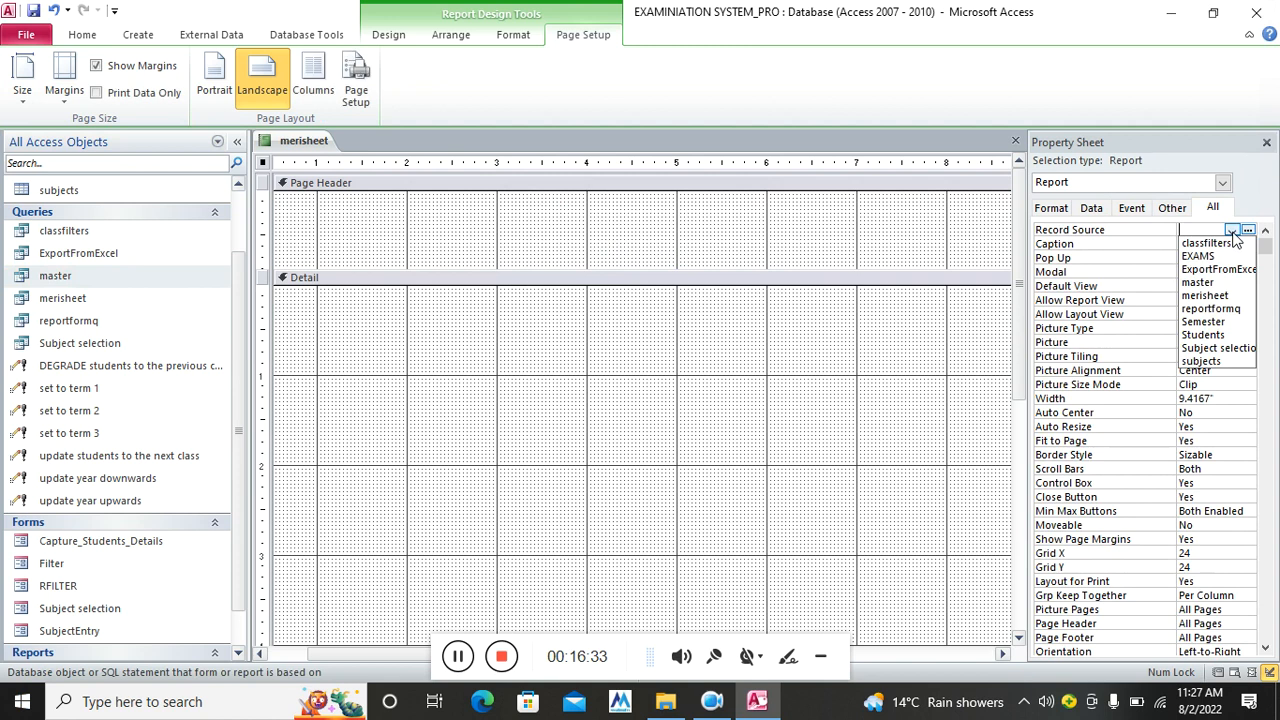
left_click(1222, 297)
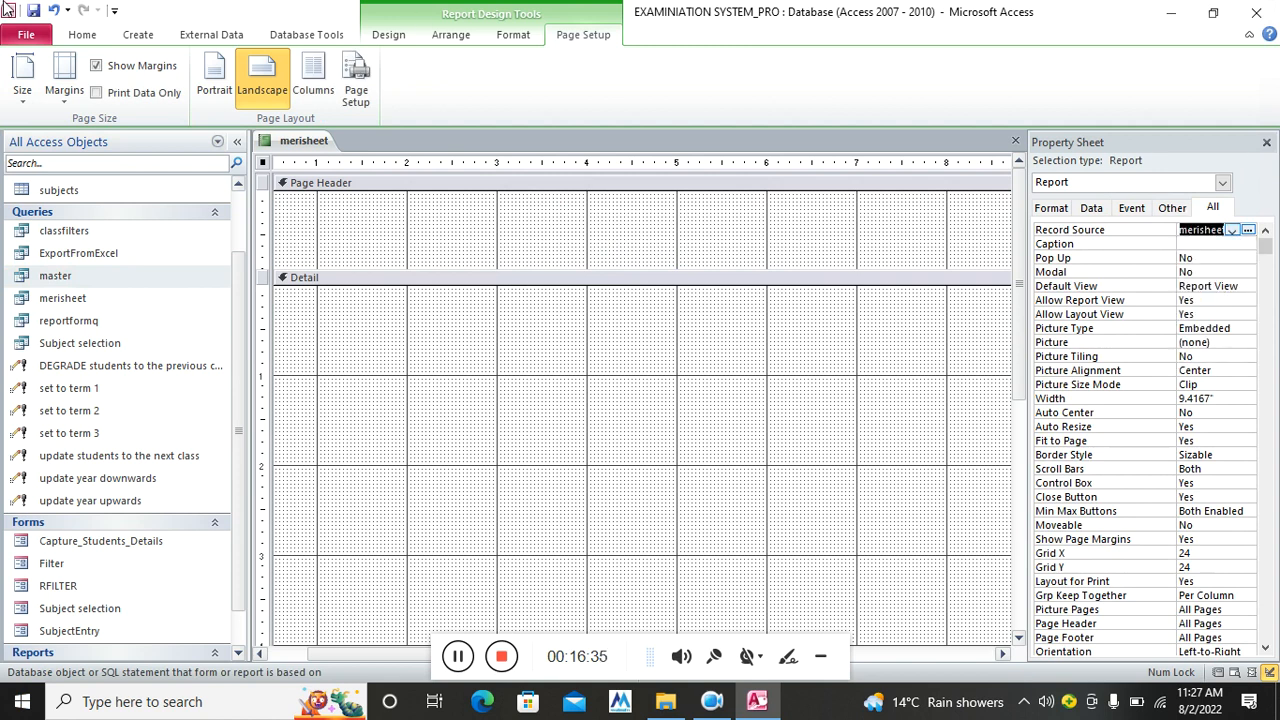
left_click(1266, 142)
Add fields Admno through StudentClass to the Detail section and delete their labels
left_click(399, 40)
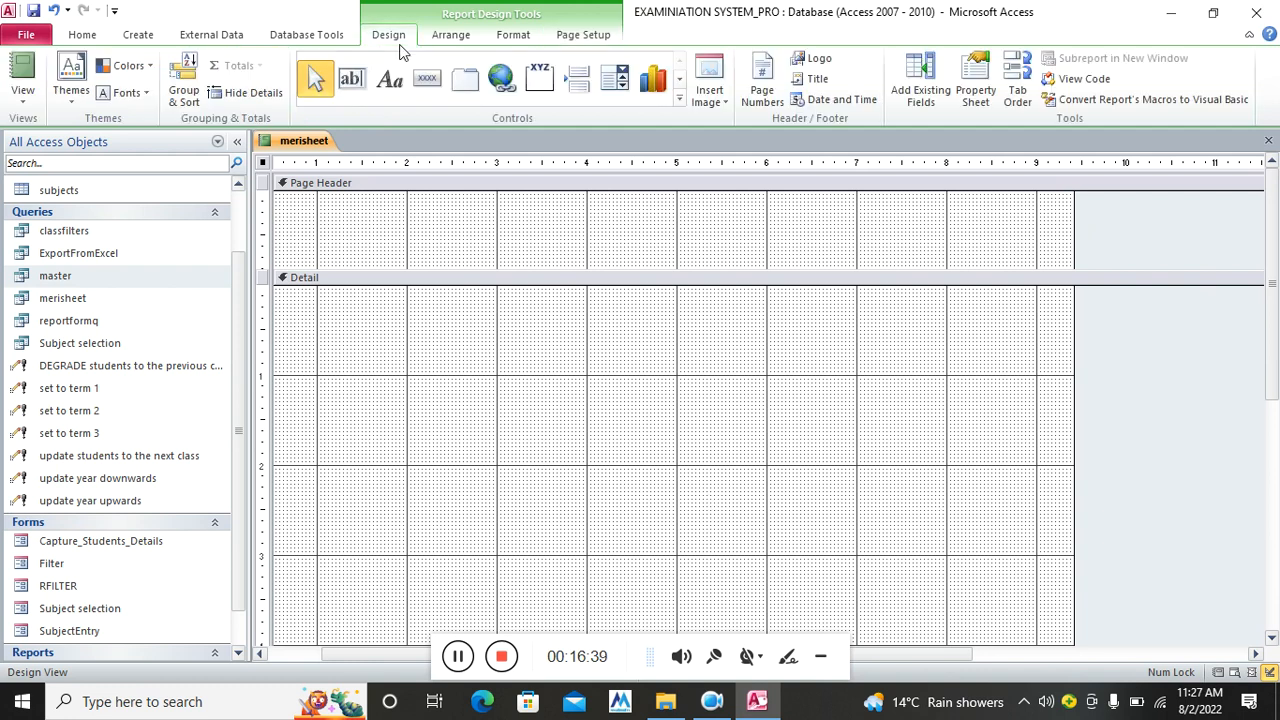
left_click(922, 90)
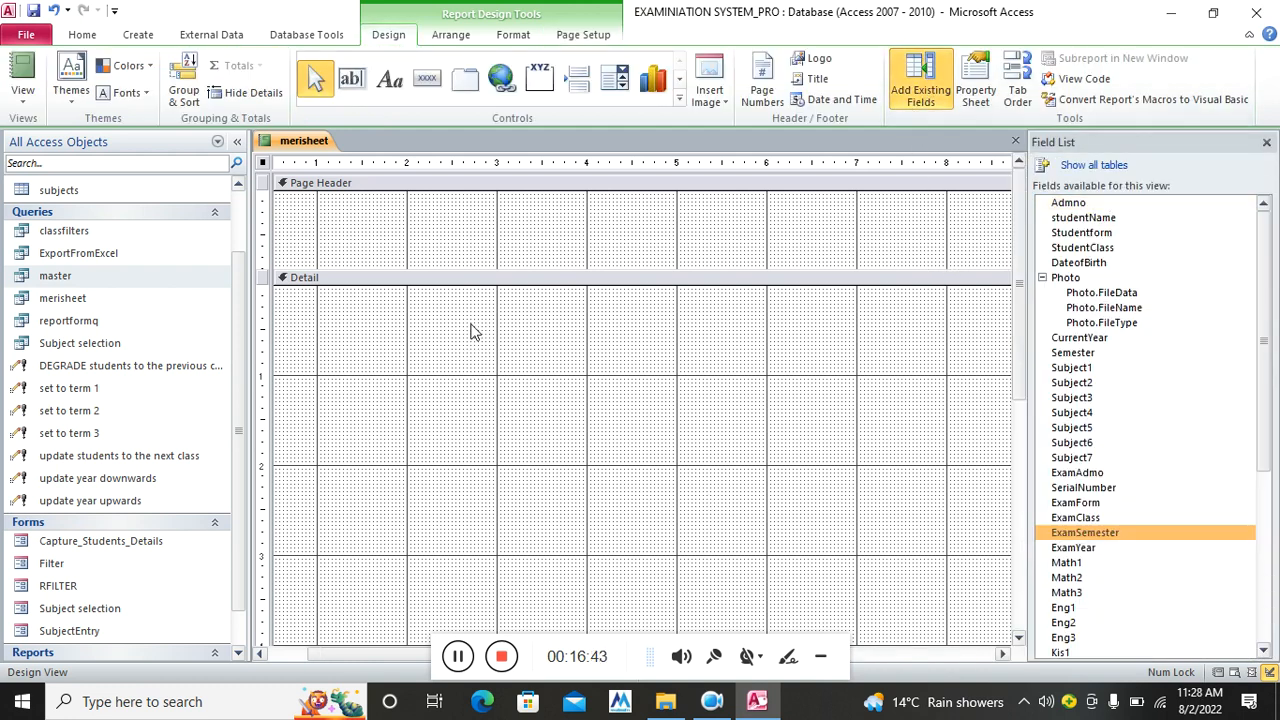
left_click_drag(471, 272, 493, 241)
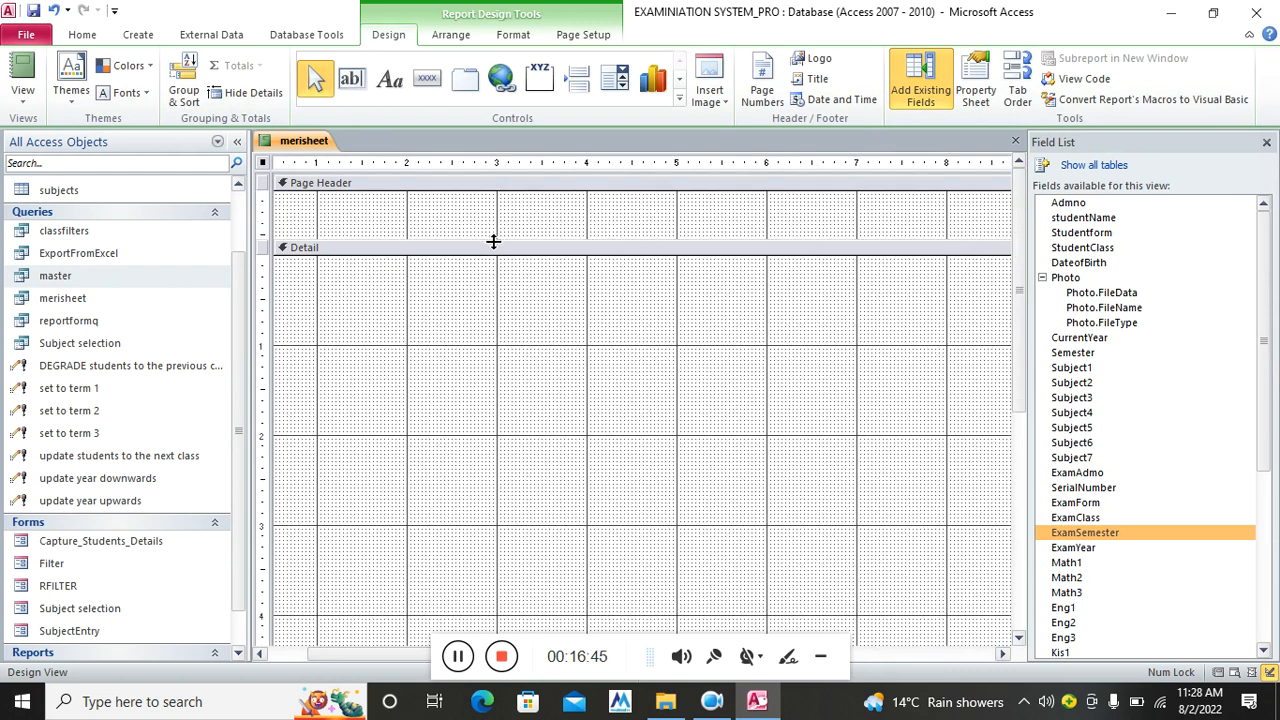
left_click(1072, 204)
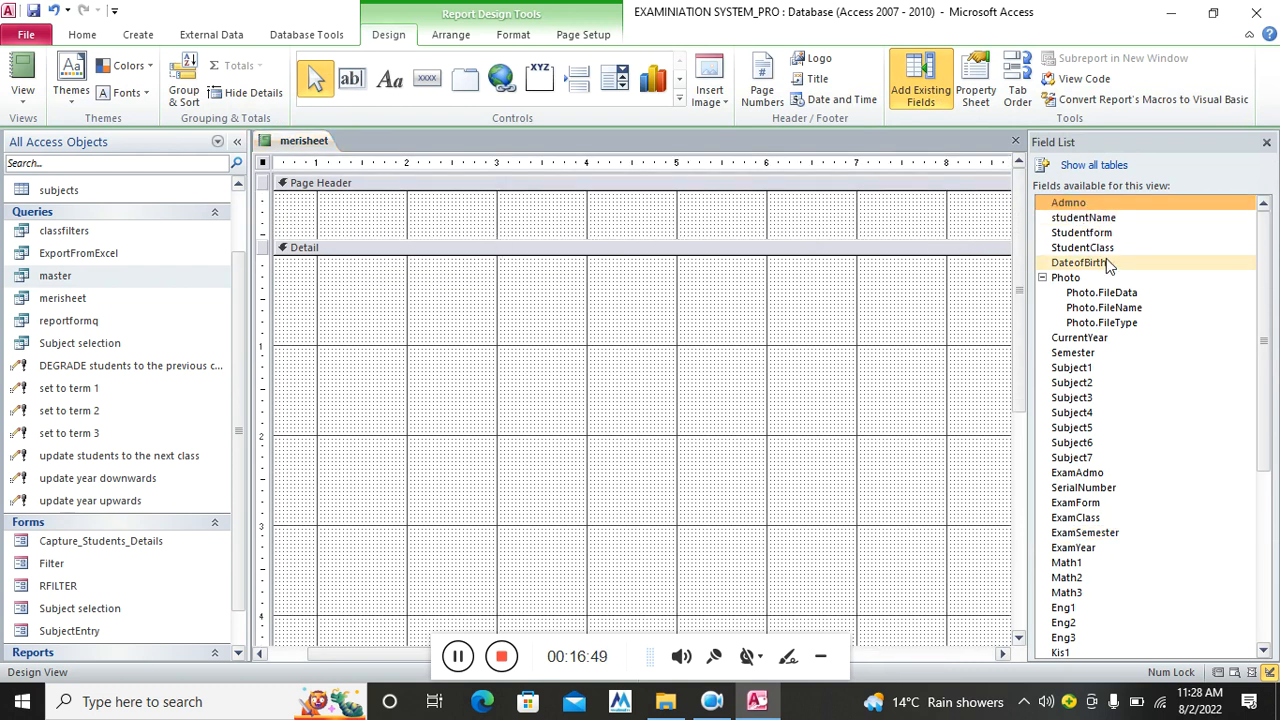
left_click(1090, 247, "shift")
left_click_drag(421, 305, 340, 435)
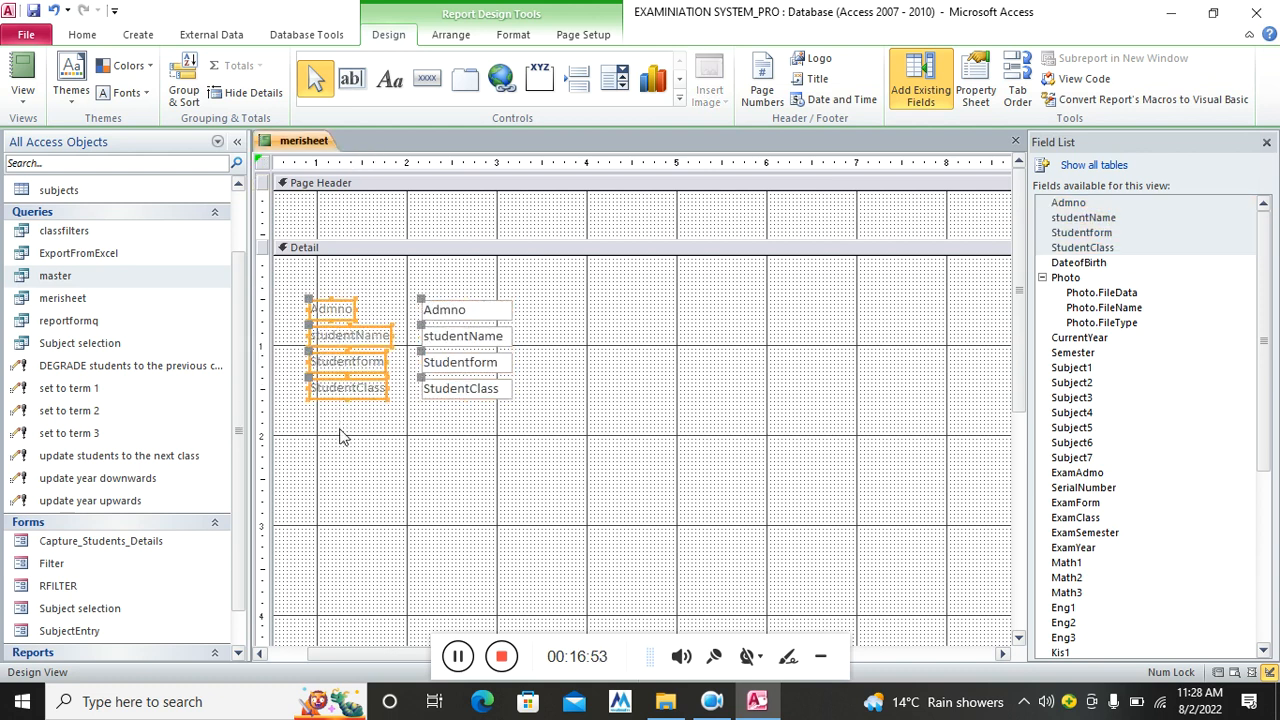
key("Delete")
Narrow the four text boxes and line up Admno and studentName at the top of Detail
left_click_drag(530, 290, 470, 430)
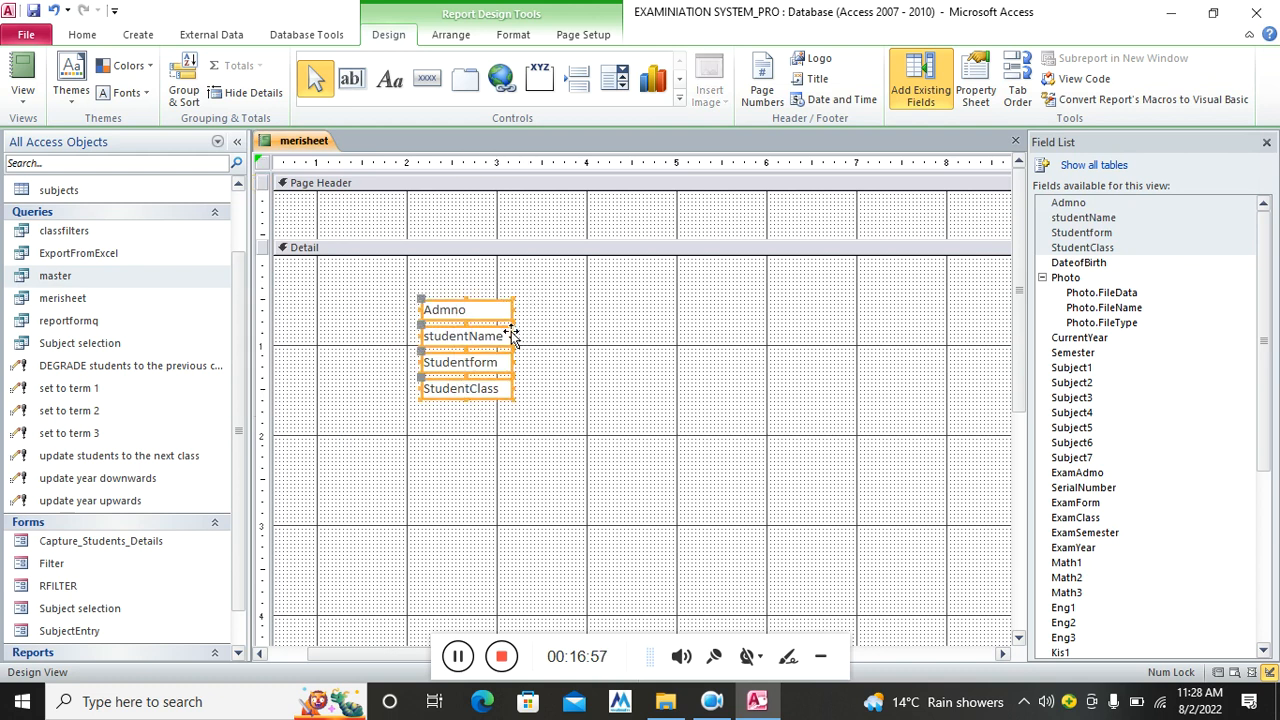
left_click_drag(503, 338, 468, 362)
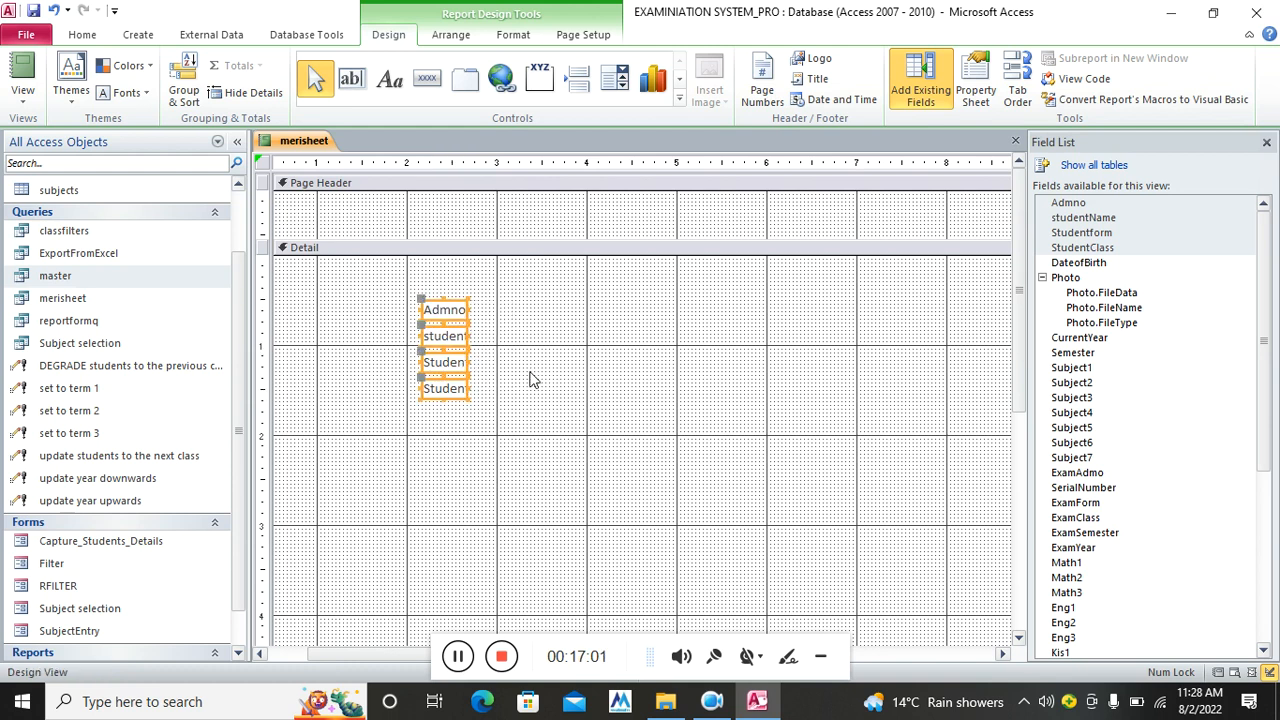
left_click(510, 383)
left_click_drag(340, 280, 307, 259)
left_click(371, 274)
left_click_drag(343, 270, 498, 266)
left_click(386, 266)
Move Studentform and a widened StudentClass into the same row after studentName
left_click(365, 265)
left_click(455, 368)
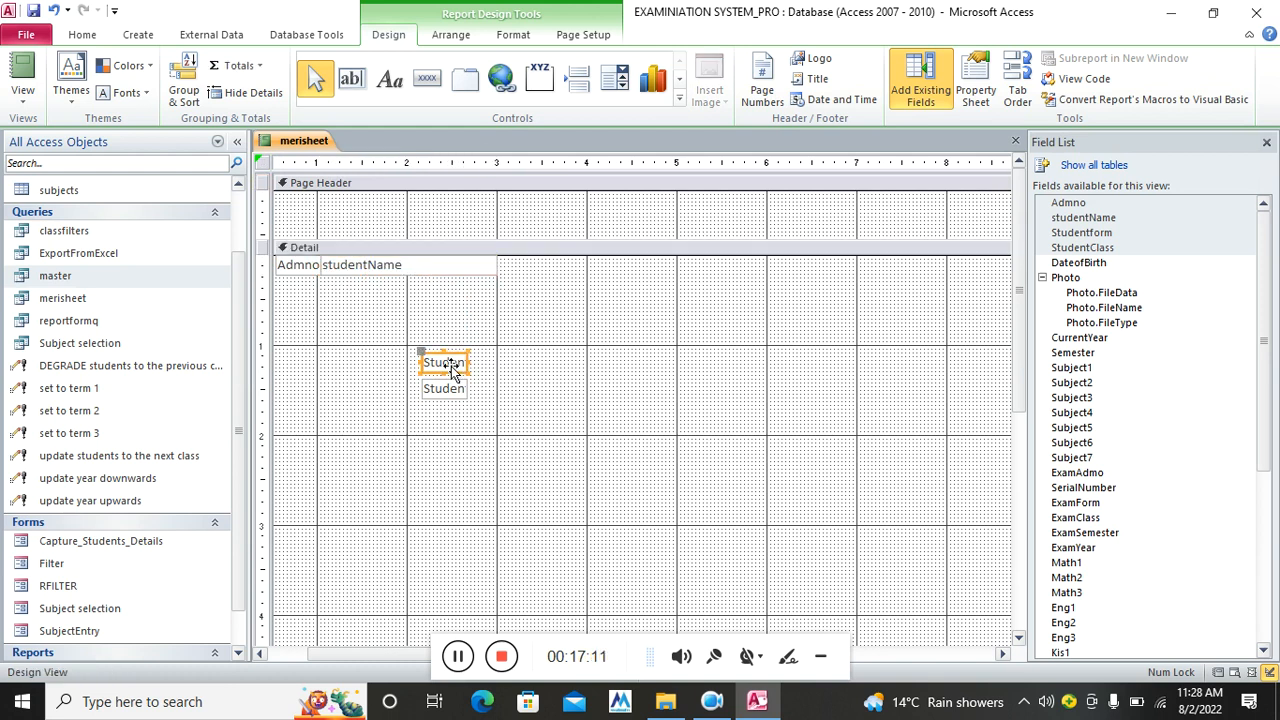
left_click_drag(469, 366, 534, 269)
left_click(443, 393)
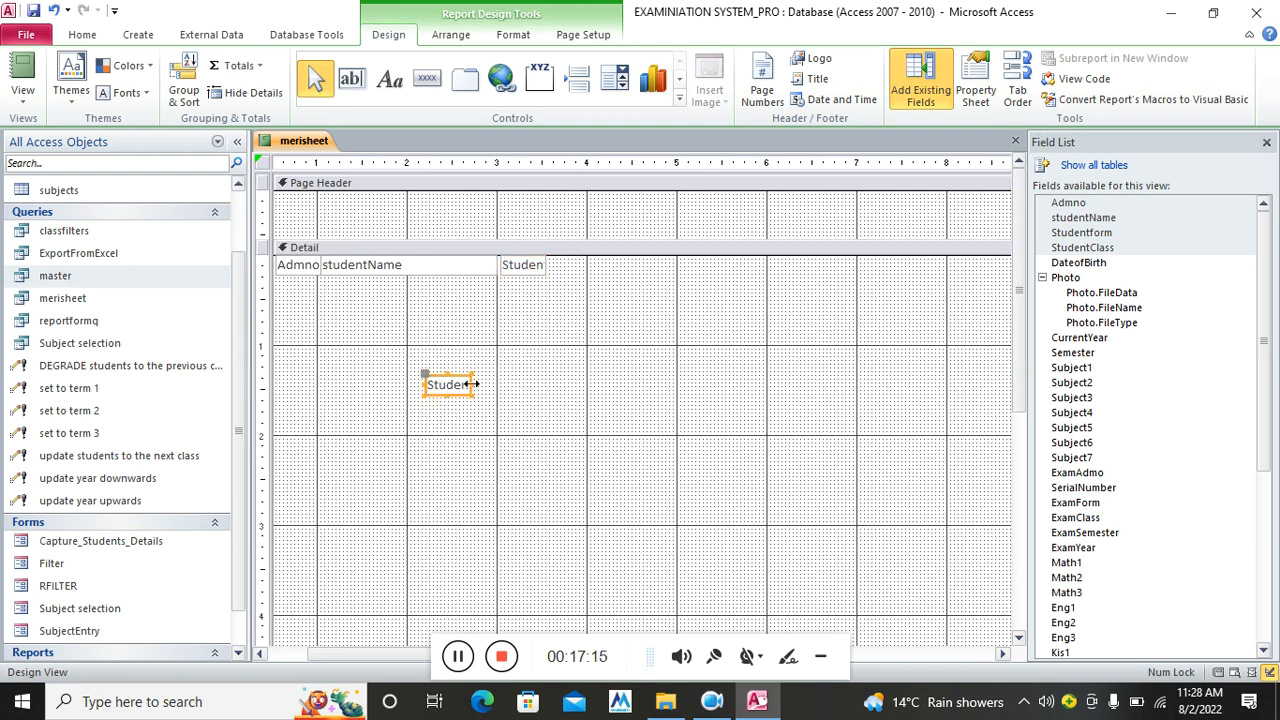
left_click_drag(505, 384, 622, 277)
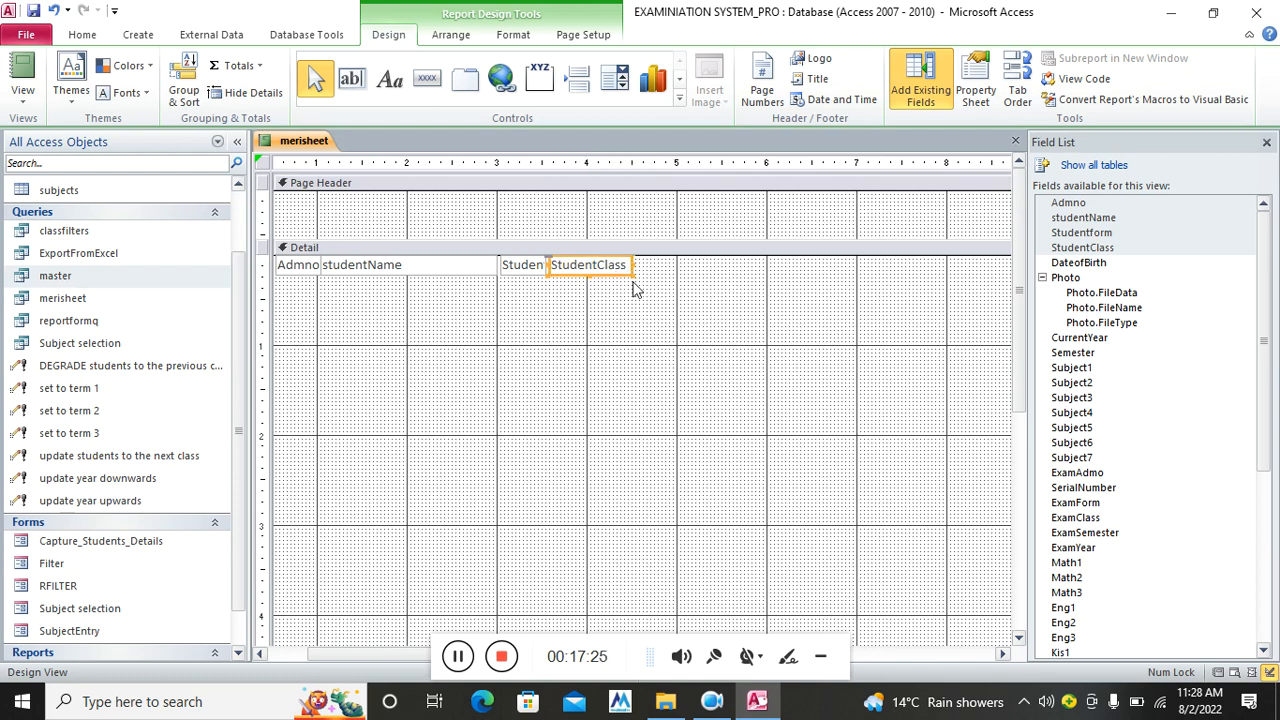
left_click(643, 271)
Replace Studentform and StudentClass with ExamForm and ExamClass boxes, deleting their labels
left_click(602, 268)
key("Delete")
left_click(524, 260)
key("Delete")
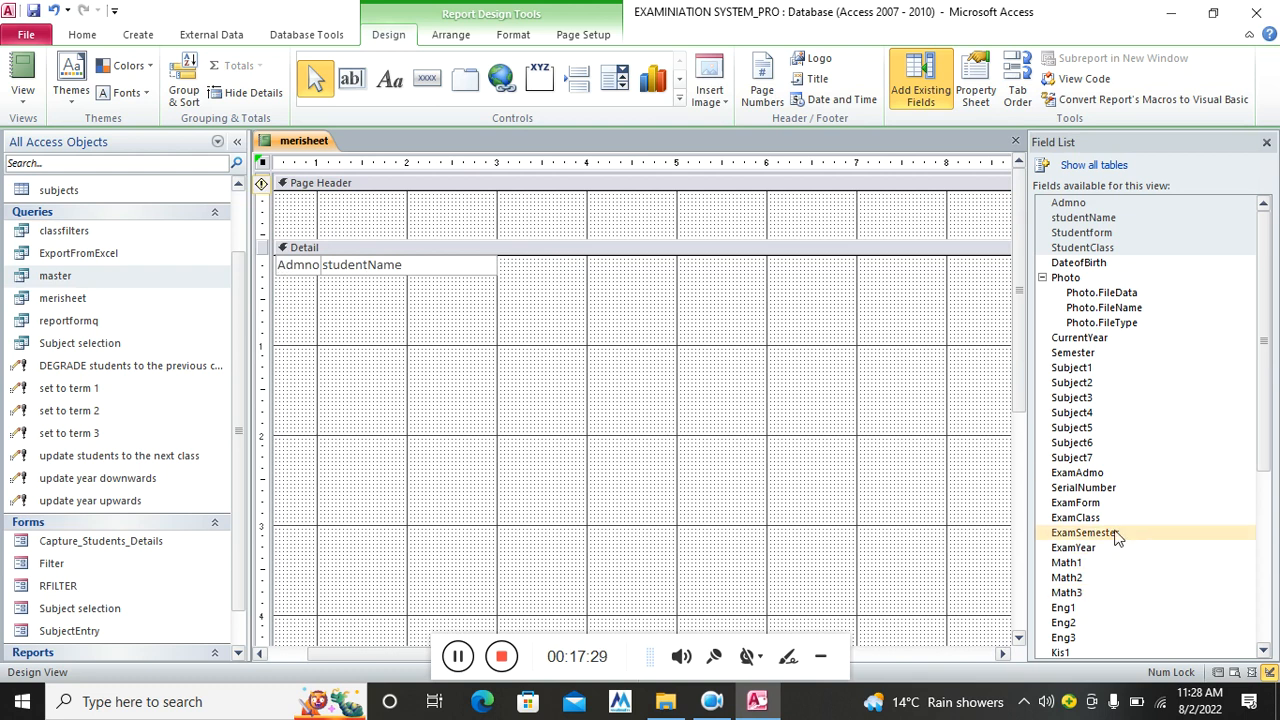
left_click(1090, 505)
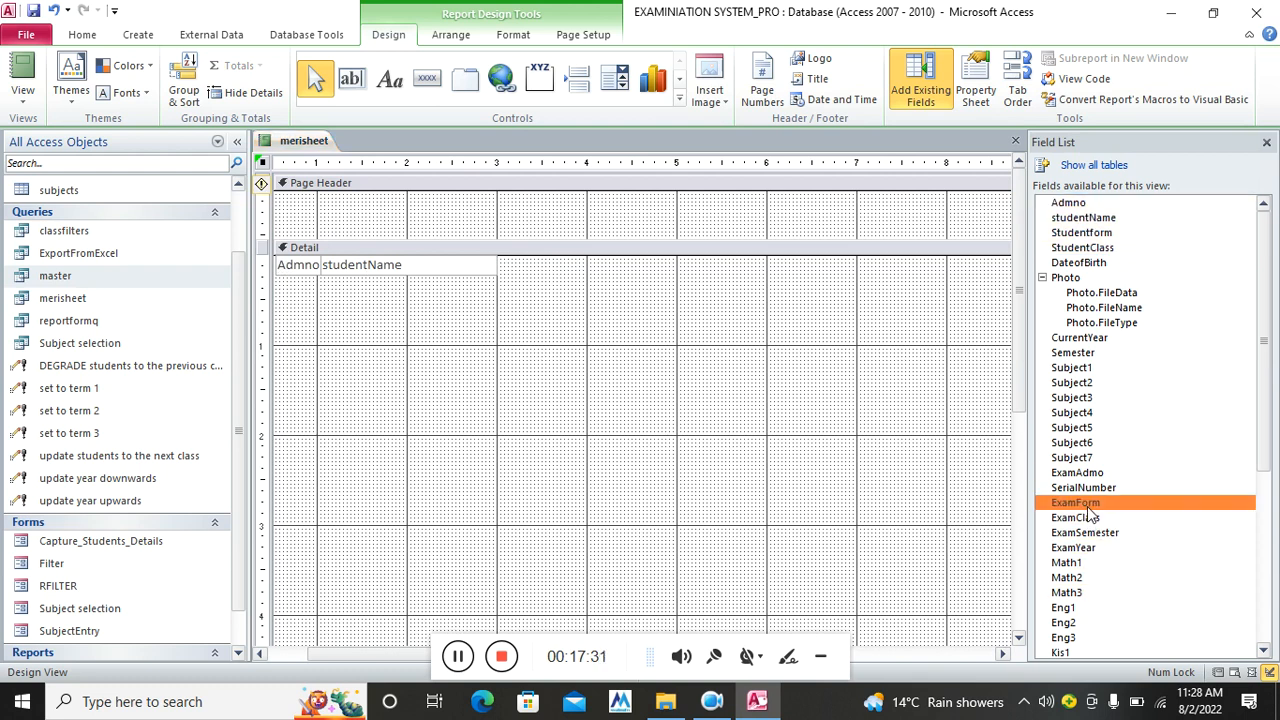
left_click(1091, 521, "shift")
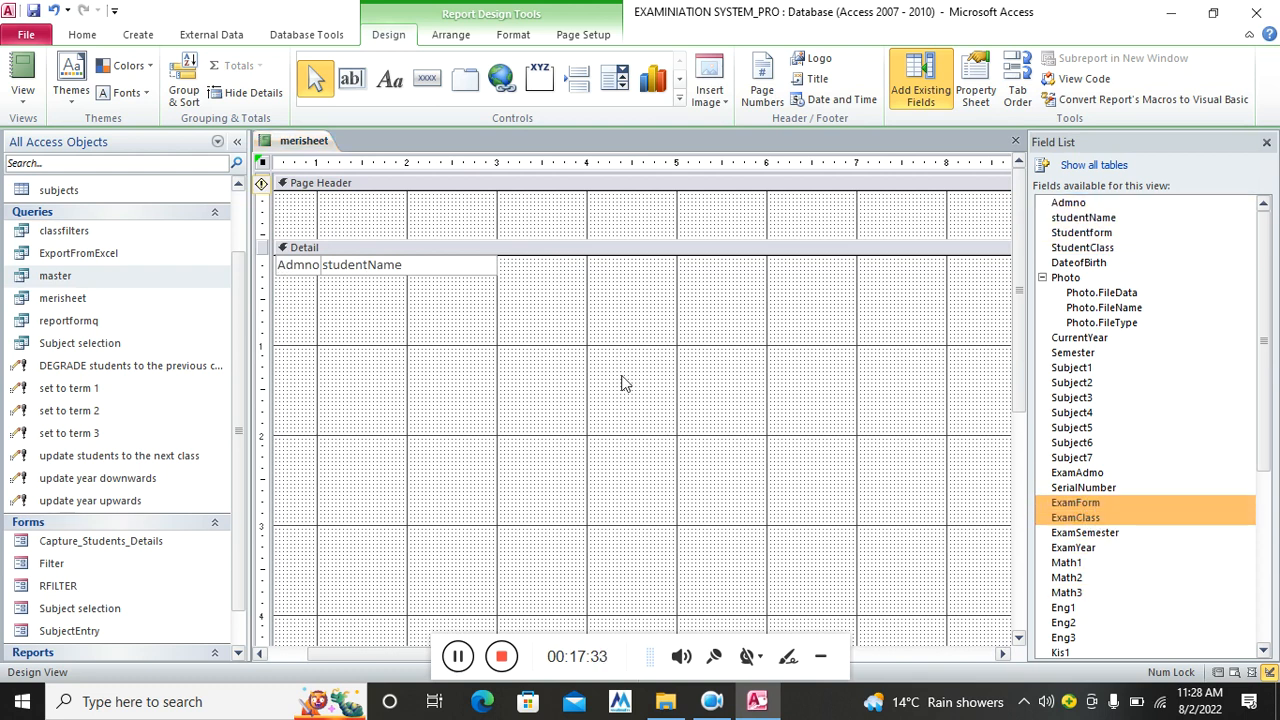
left_click_drag(612, 378, 486, 346)
key("Delete")
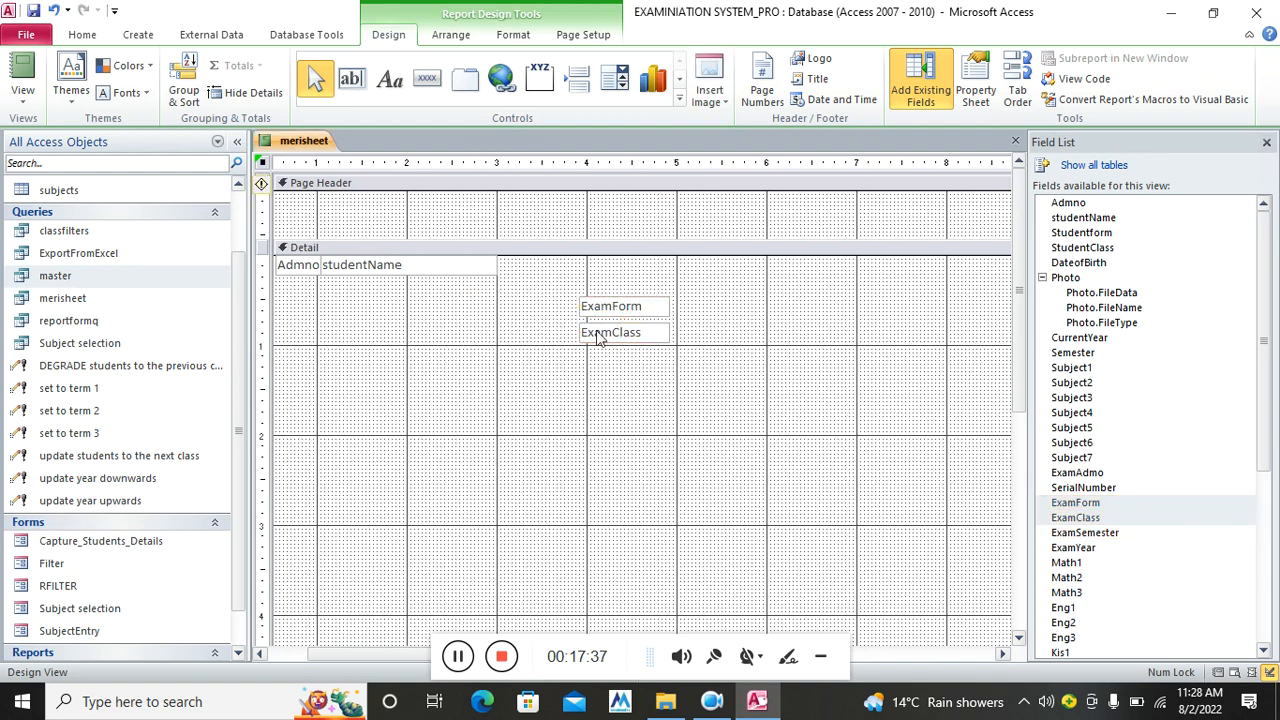
Position ExamForm and ExamClass side by side after studentName in the top row
left_click_drag(640, 306, 558, 264)
left_click_drag(600, 334, 590, 265)
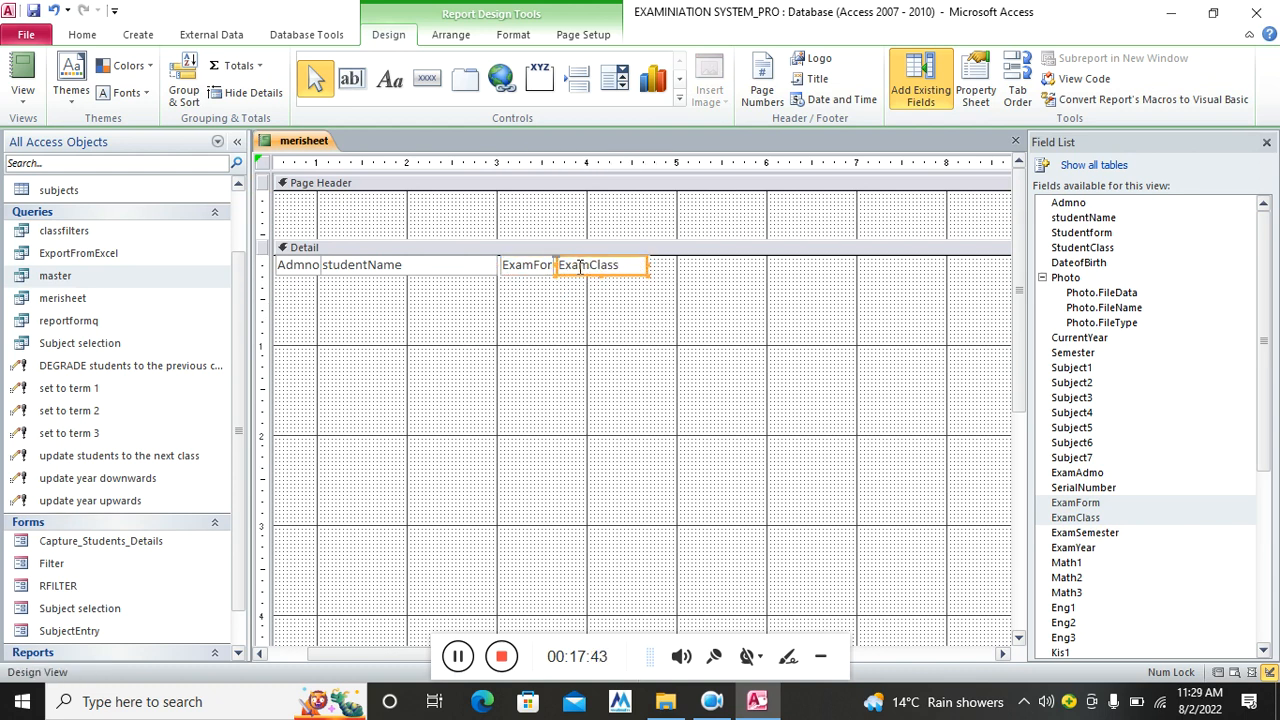
left_click(603, 309)
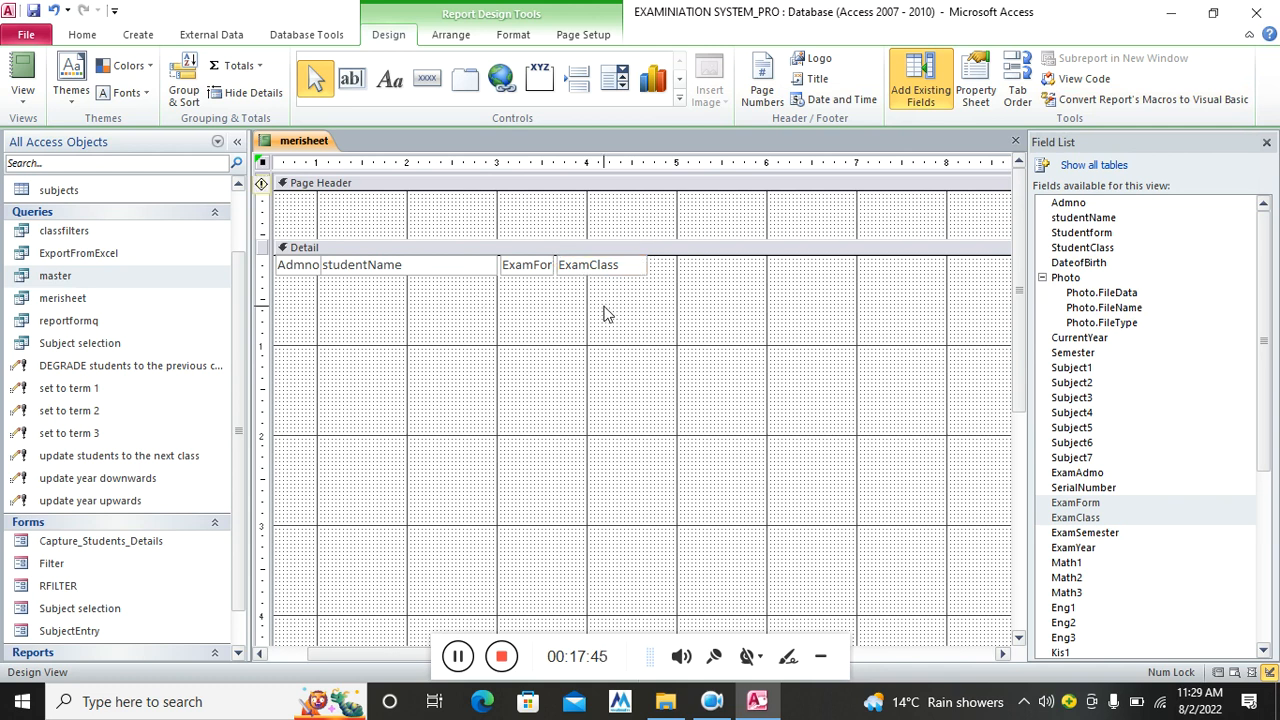
left_click(601, 266)
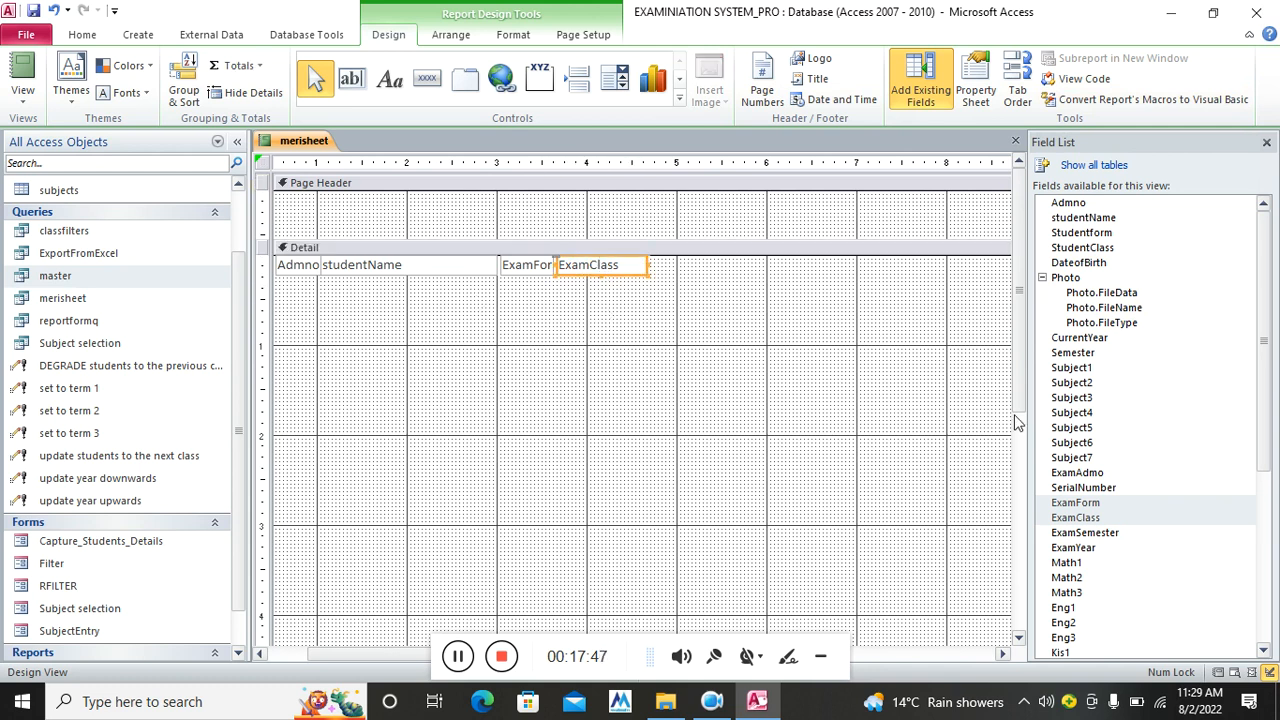
left_click_drag(1271, 392, 1277, 620)
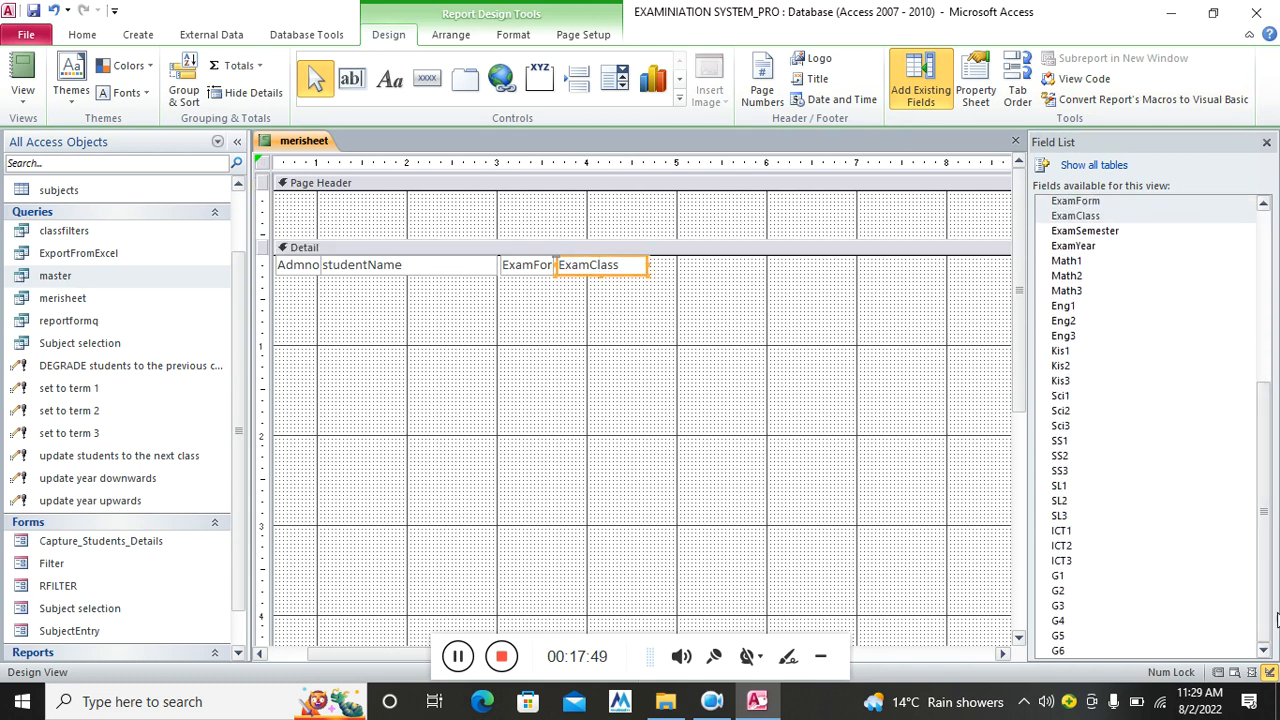
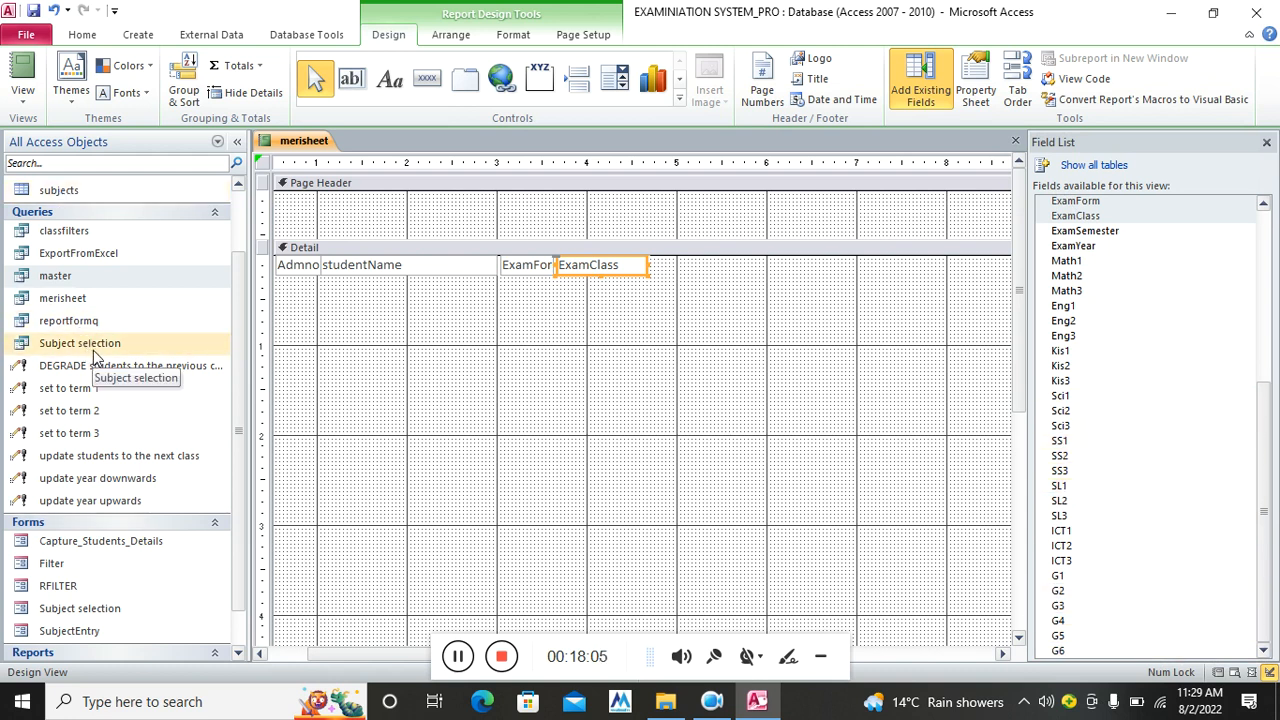
Copy the classfilters query and paste it into the Queries list as a new query named marksheets
left_click(87, 236)
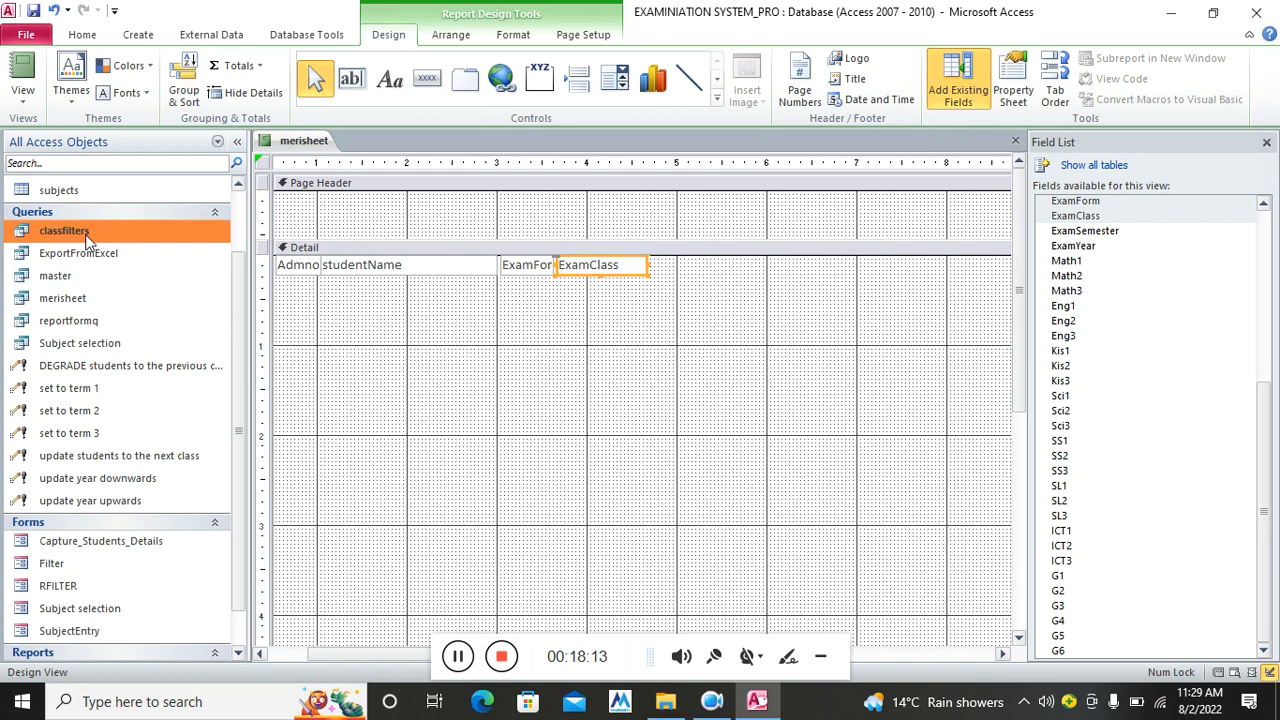
right_click(87, 238)
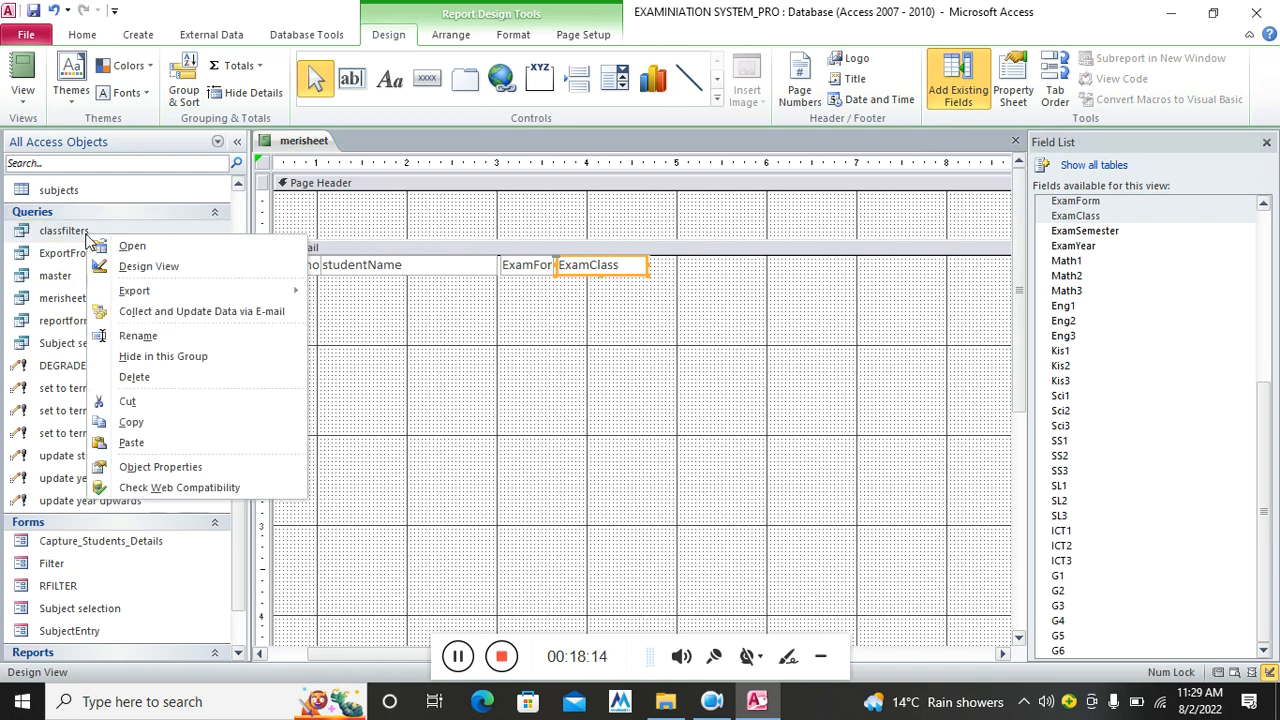
left_click(150, 422)
right_click(143, 297)
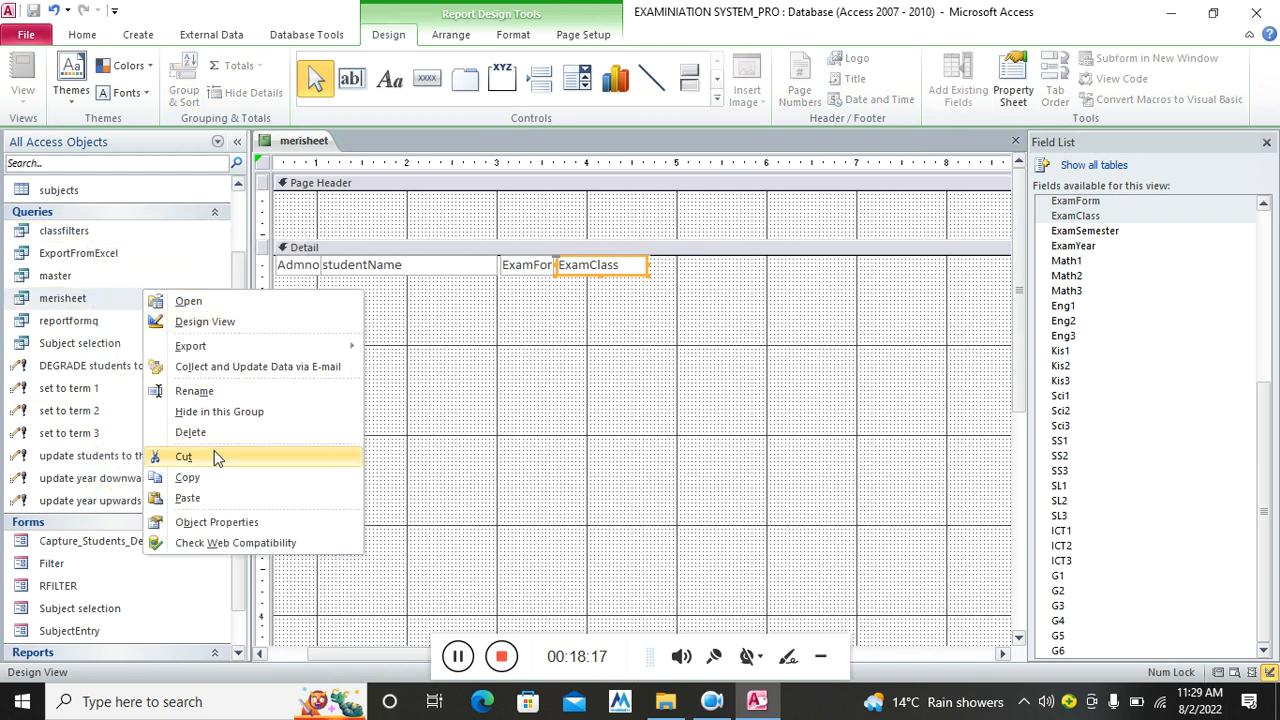
left_click(214, 497)
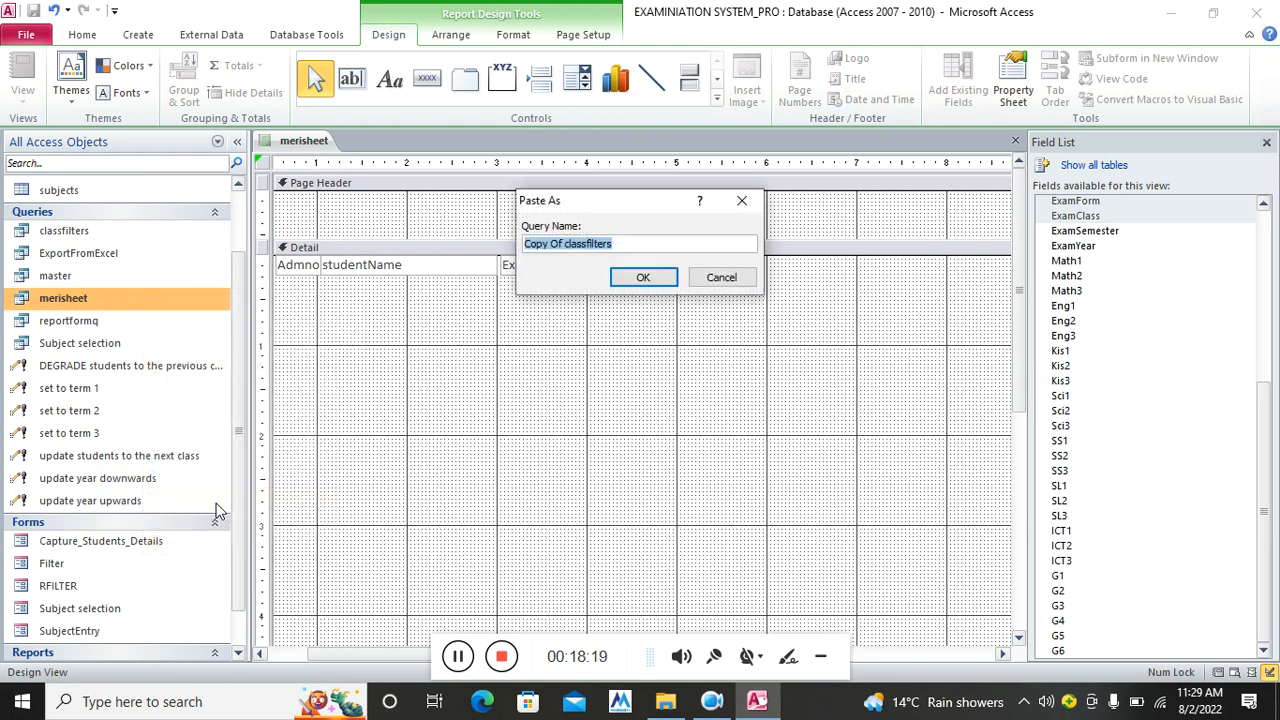
type("marksheets")
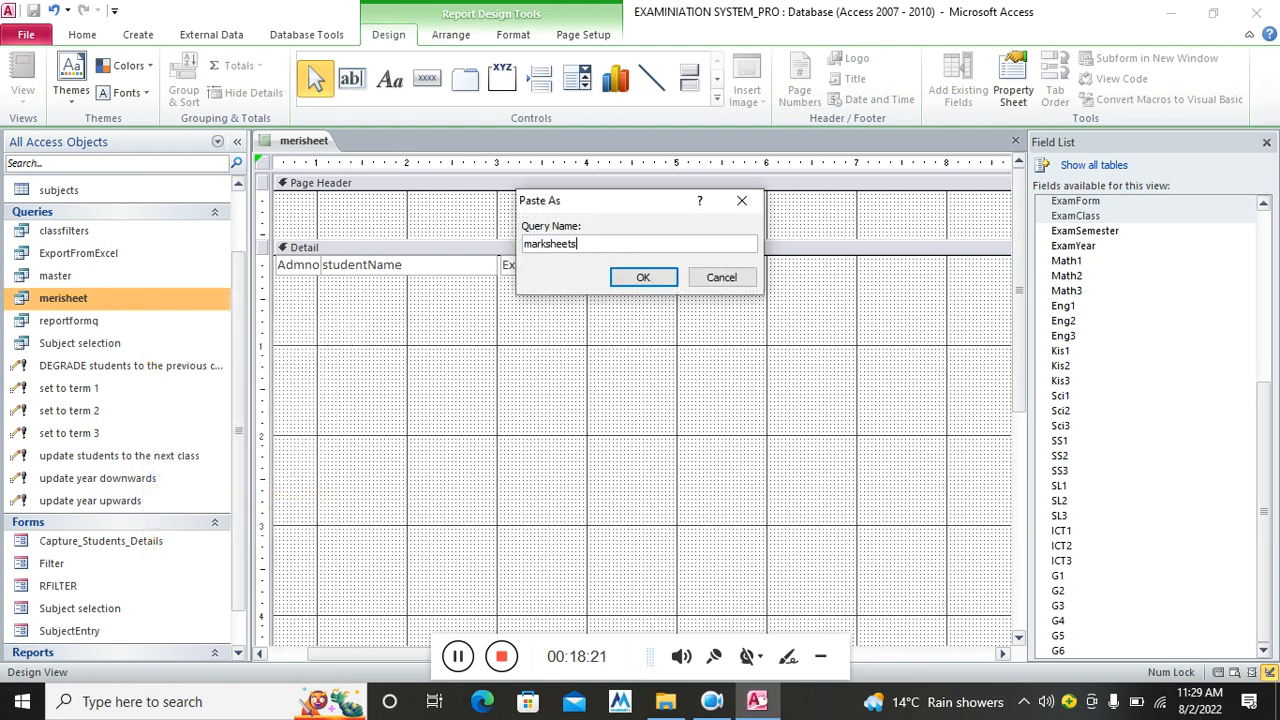
key("Return")
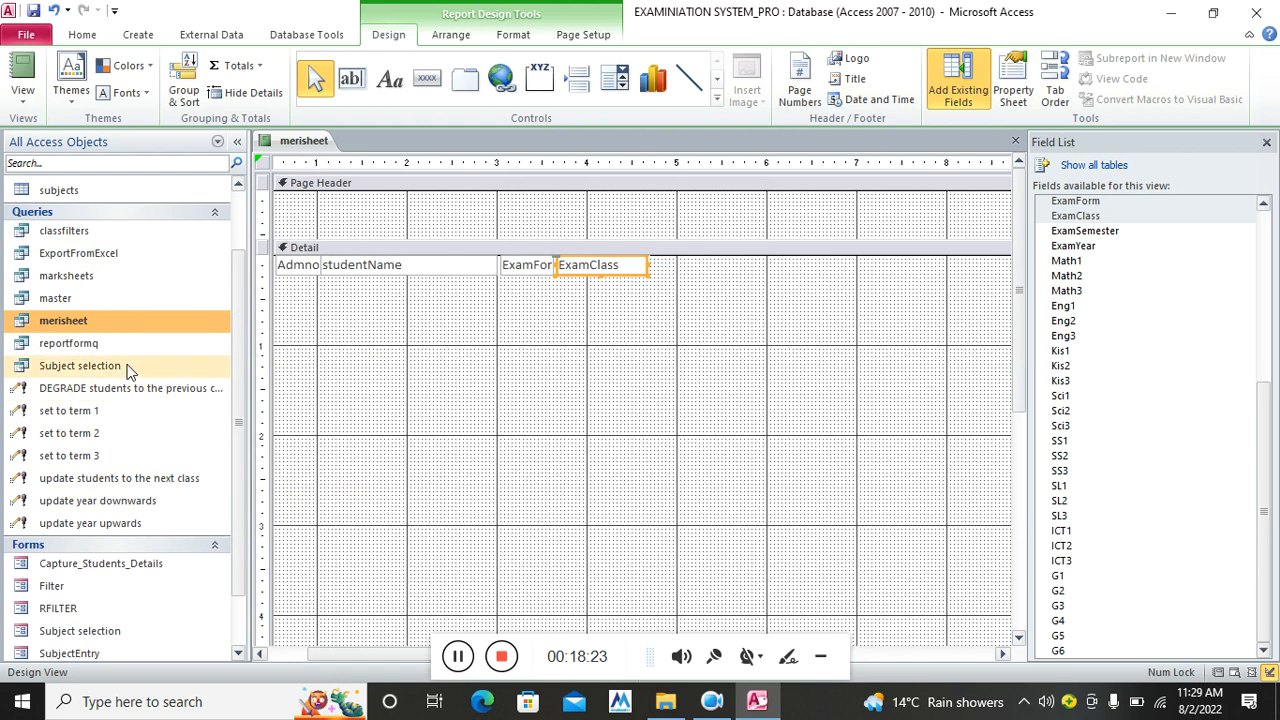
right_click(93, 283)
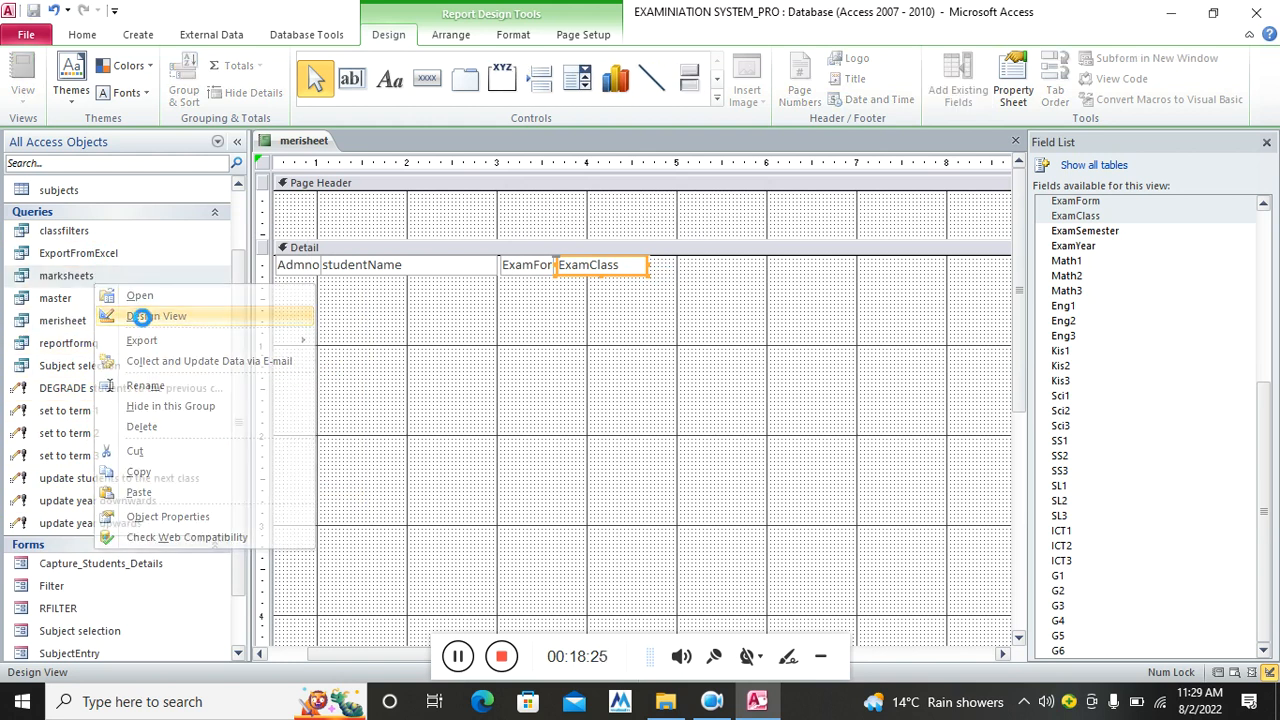
In marksheets Design View, delete the Studentform and StudentClass criteria
left_click(143, 318)
left_click_drag(540, 555, 658, 566)
key("Delete")
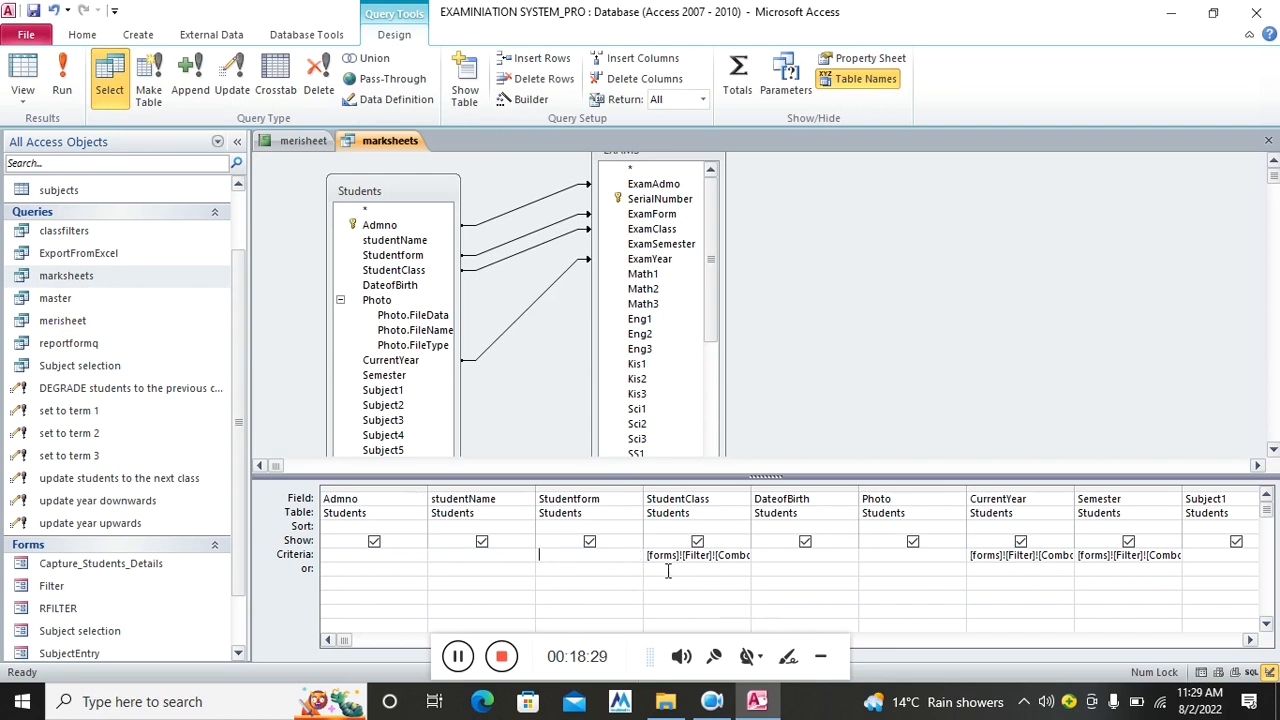
left_click_drag(648, 555, 769, 557)
key("Delete")
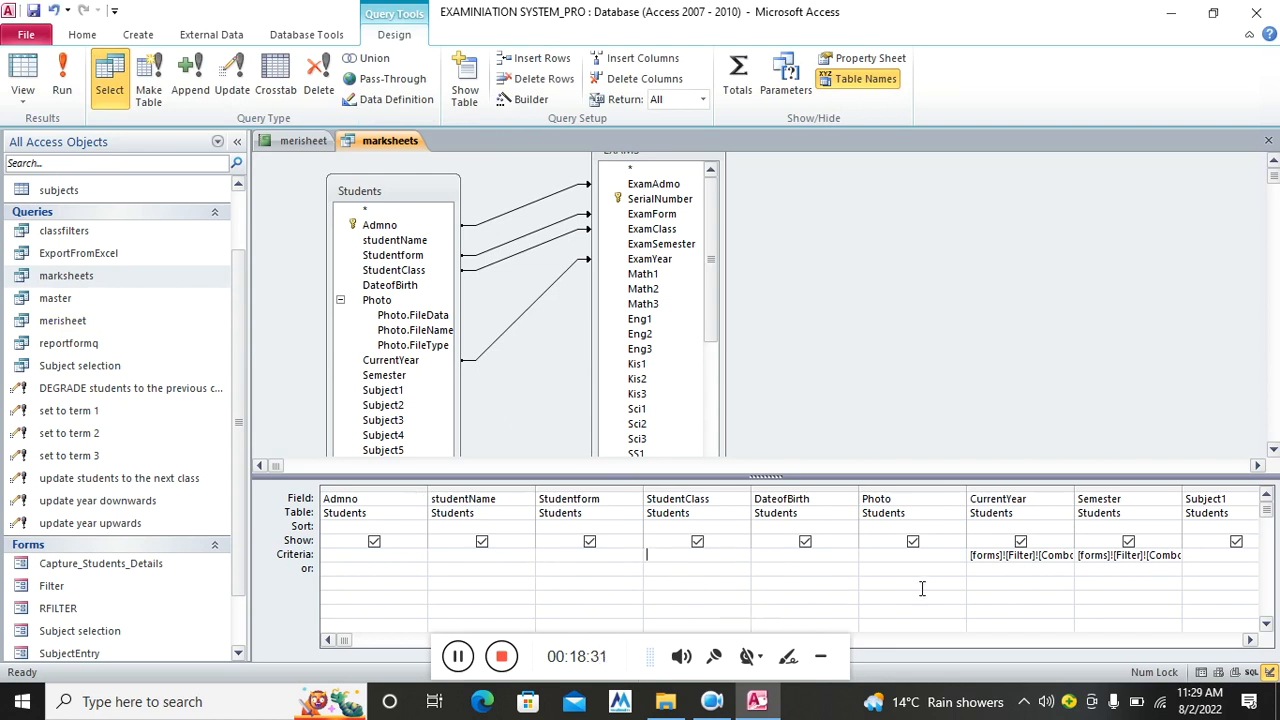
Delete the CurrentYear and Semester criteria, dismissing the invalid syntax warnings
left_click_drag(970, 554, 1108, 566)
key("Delete")
left_click(1110, 566)
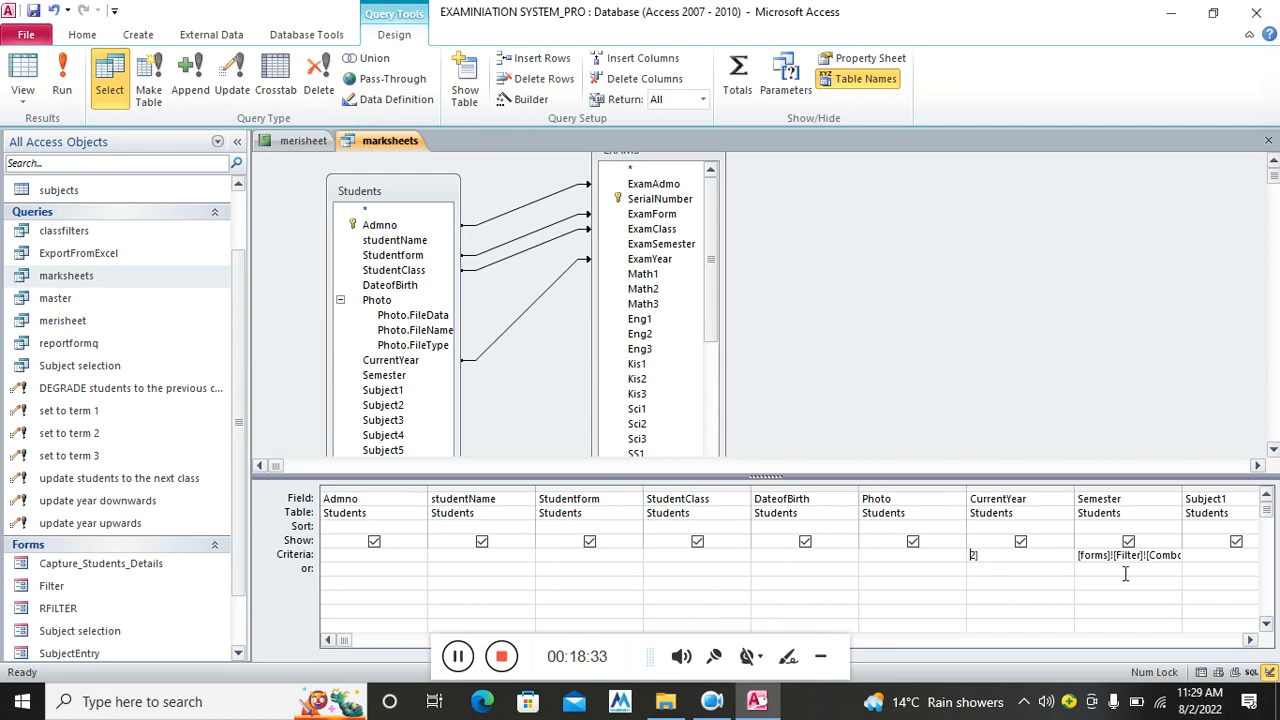
left_click(621, 397)
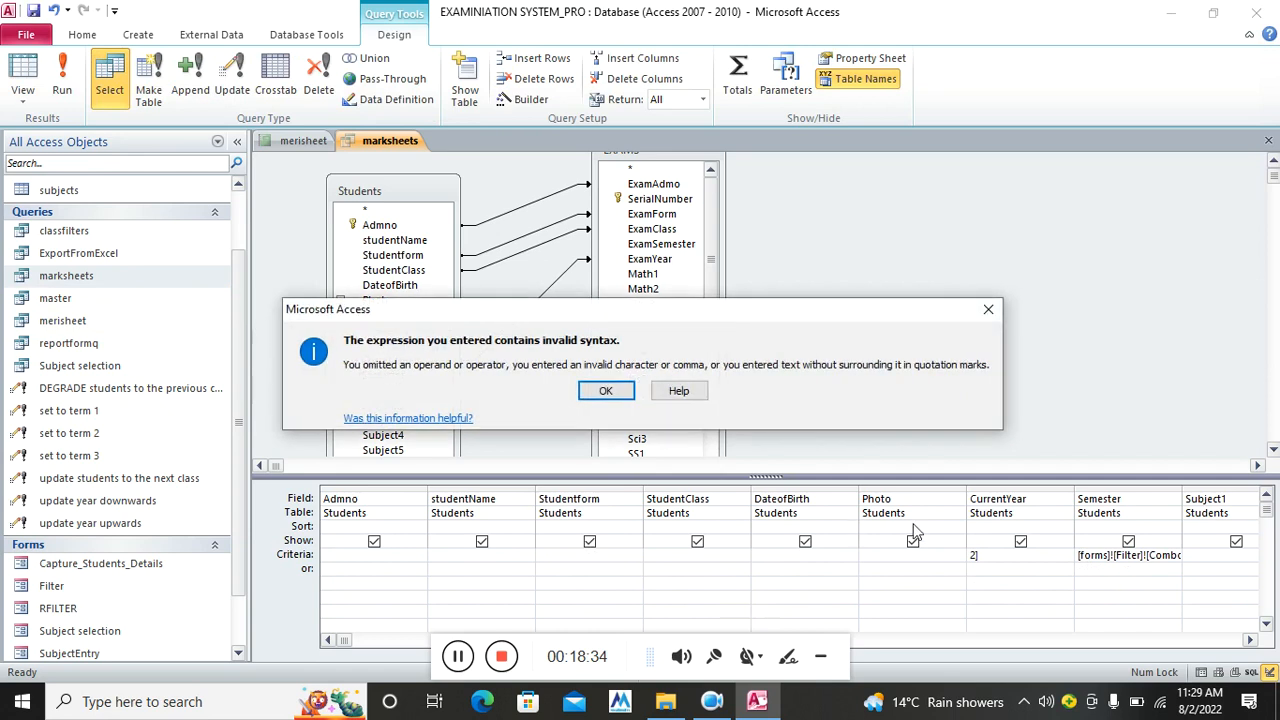
left_click(615, 395)
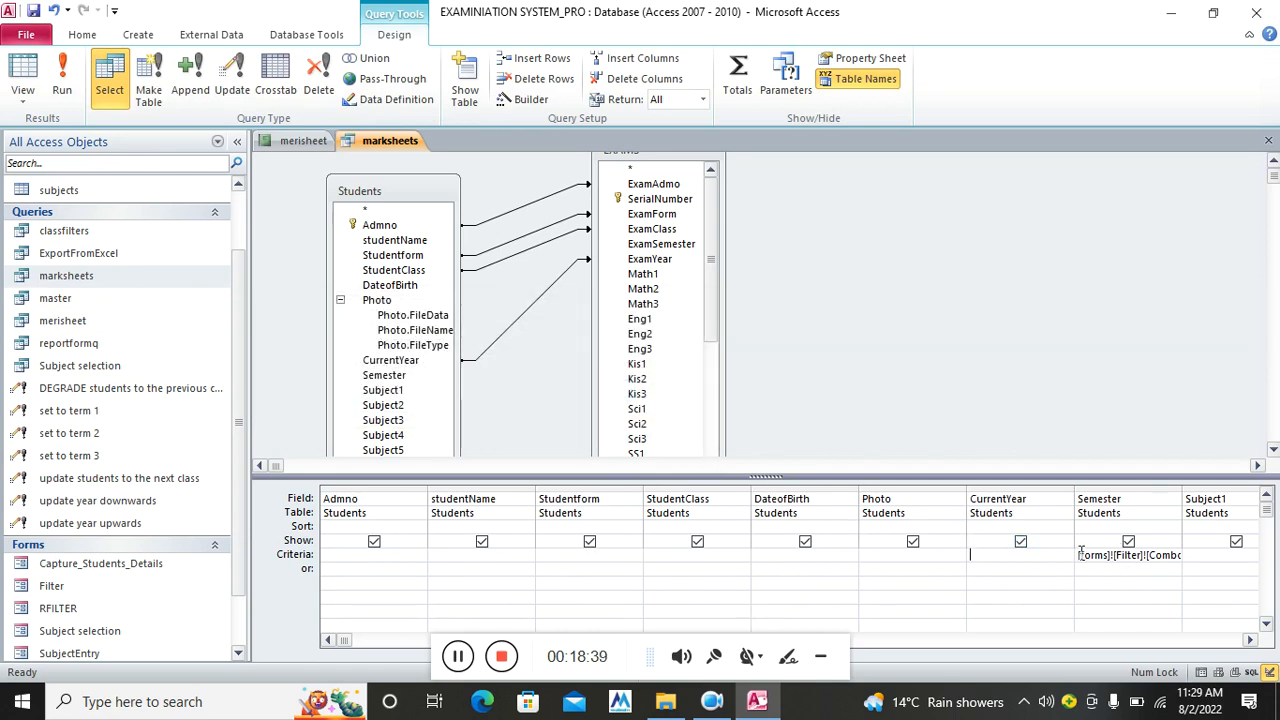
left_click_drag(1080, 554, 1194, 557)
key("Delete")
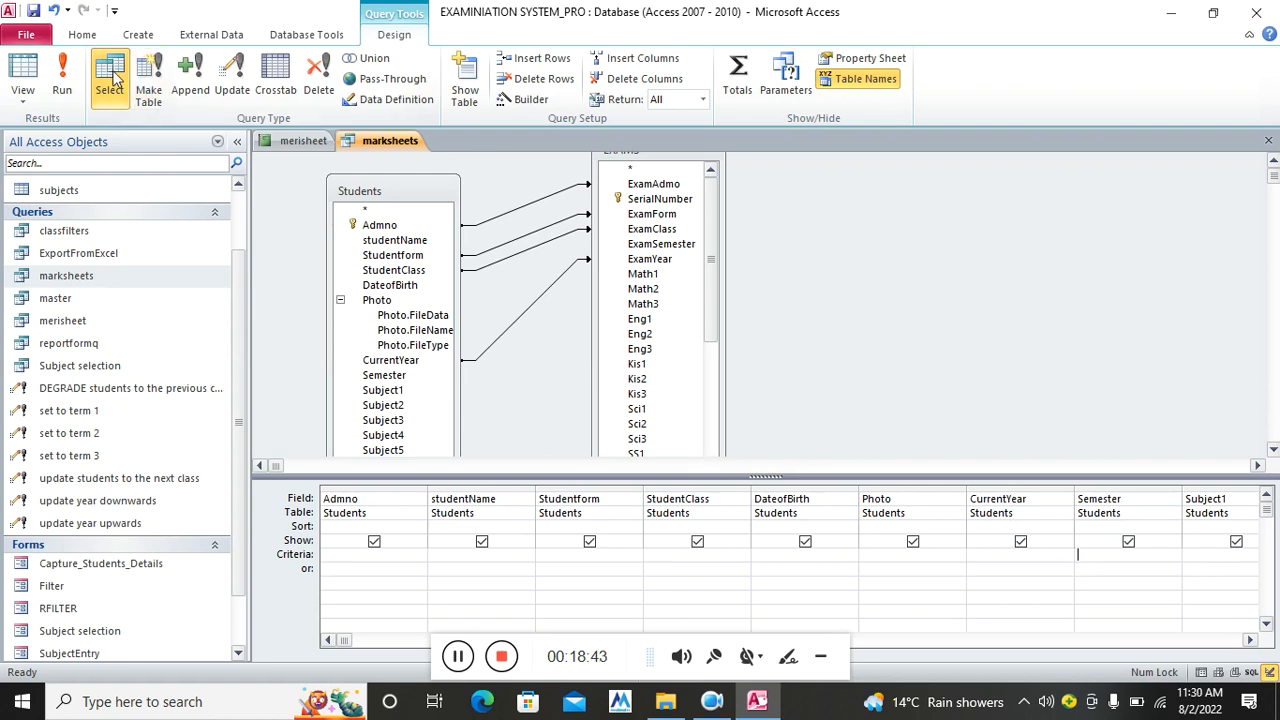
Run the marksheets query to list all student records, then close it and save the design
left_click(62, 80)
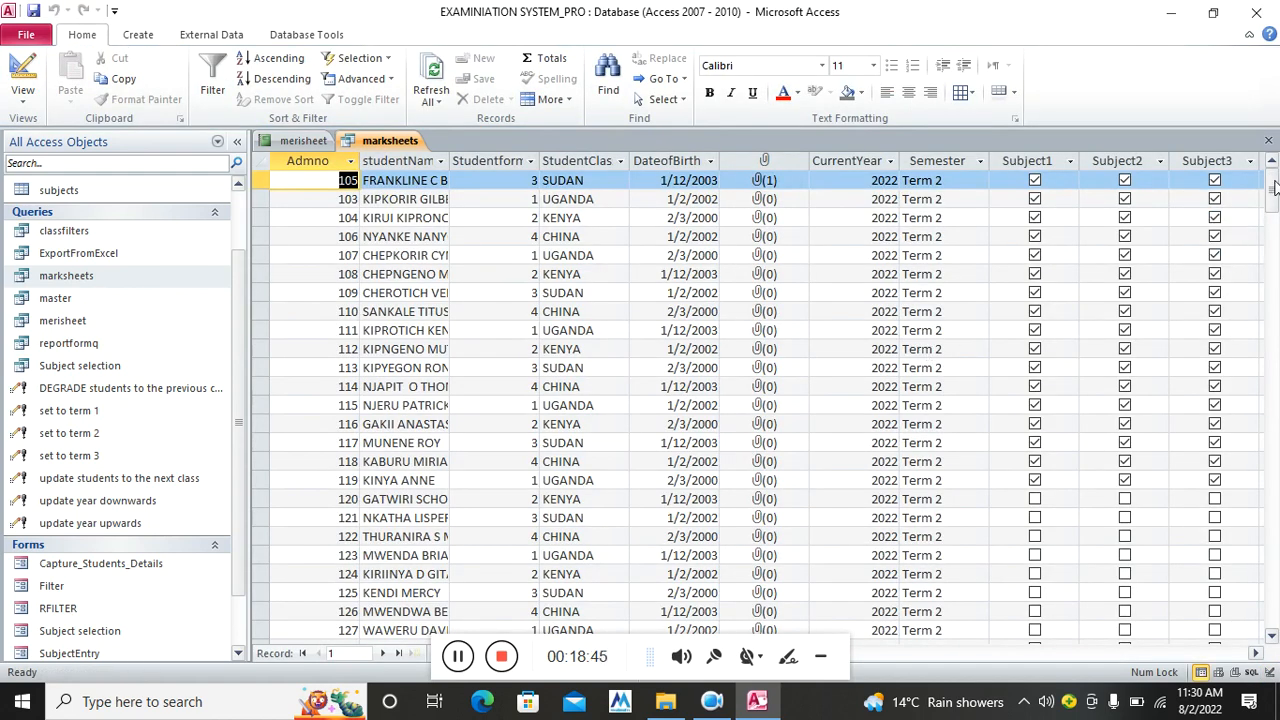
left_click(1268, 140)
left_click(588, 401)
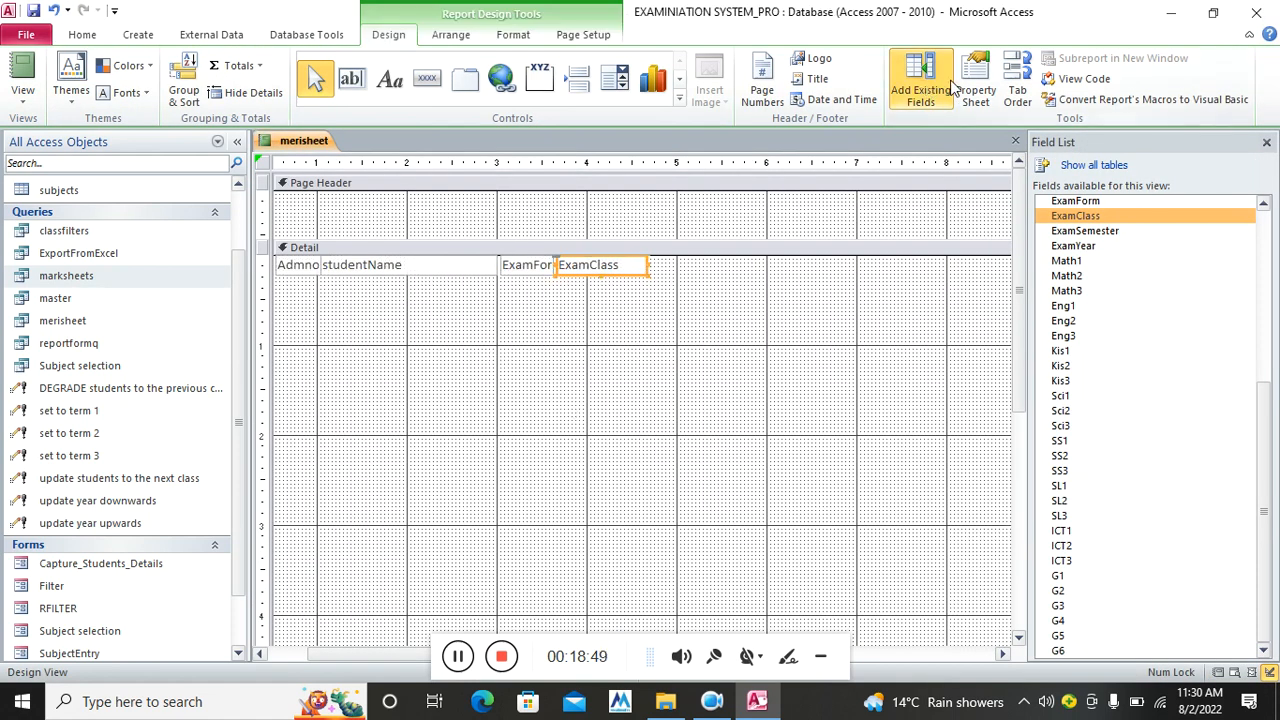
In the Property Sheet, select the Report object and set its Record Source to master
left_click(958, 90)
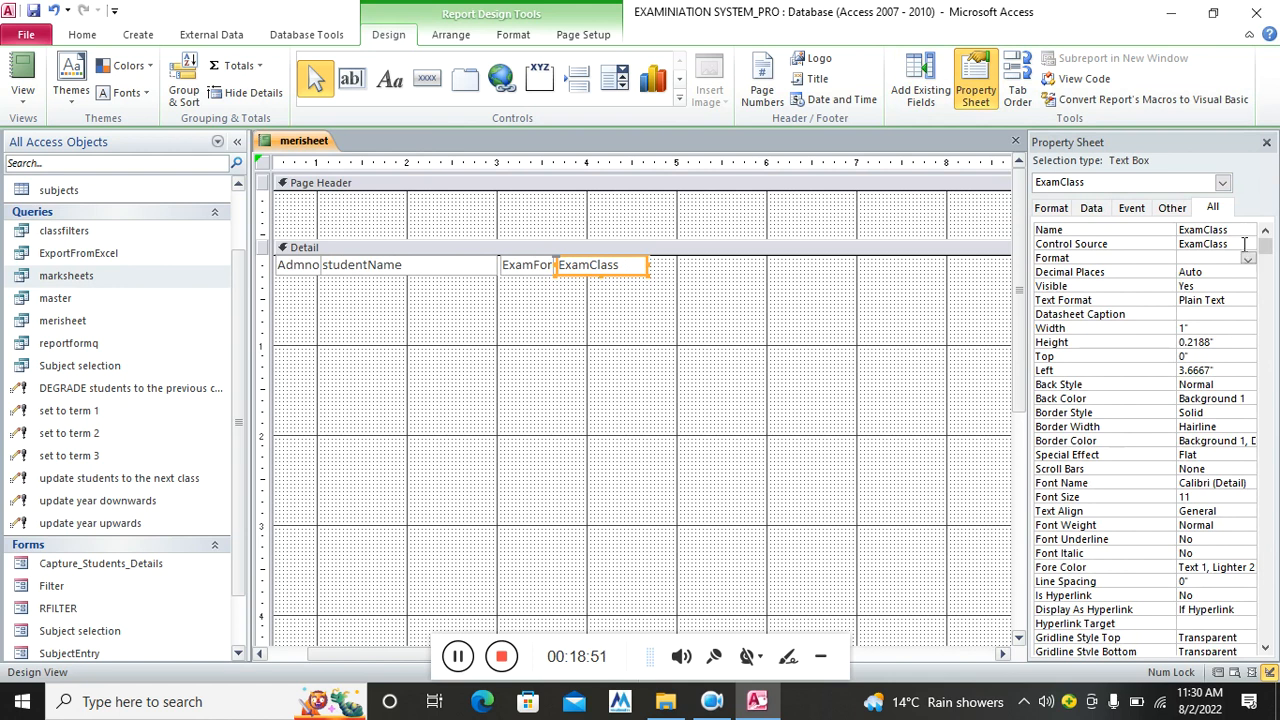
left_click(1212, 186)
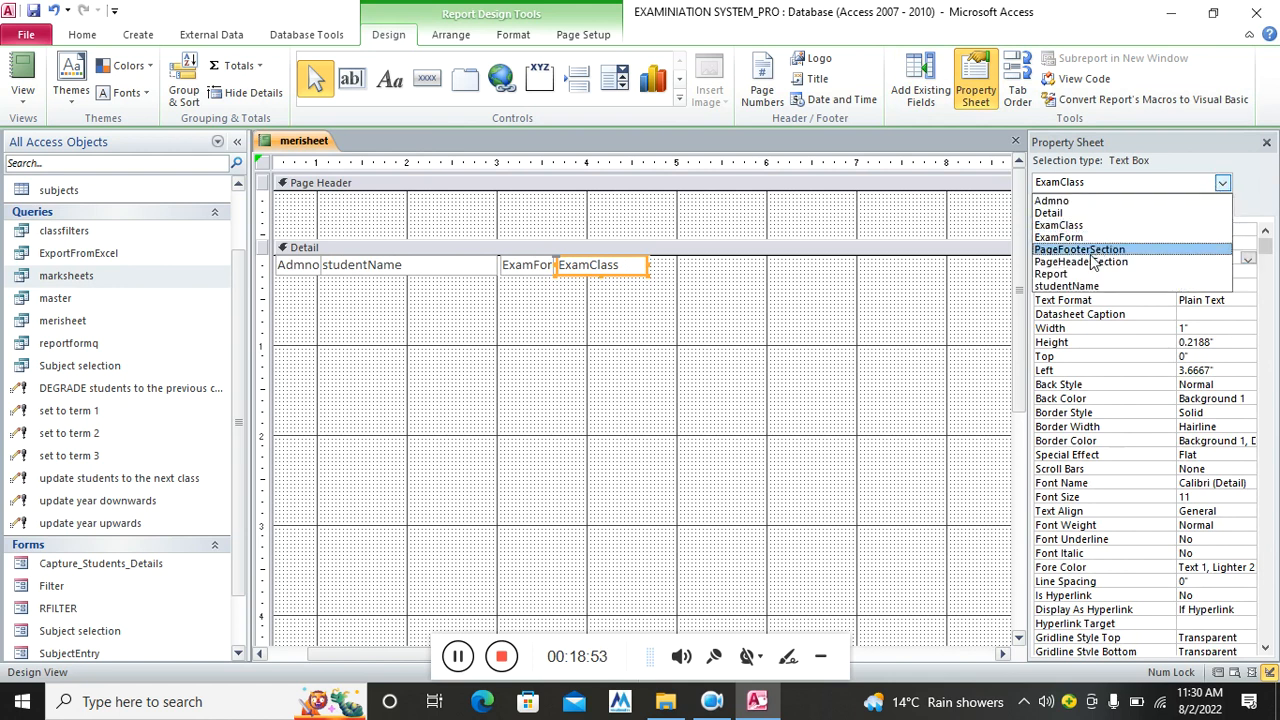
left_click(1088, 270)
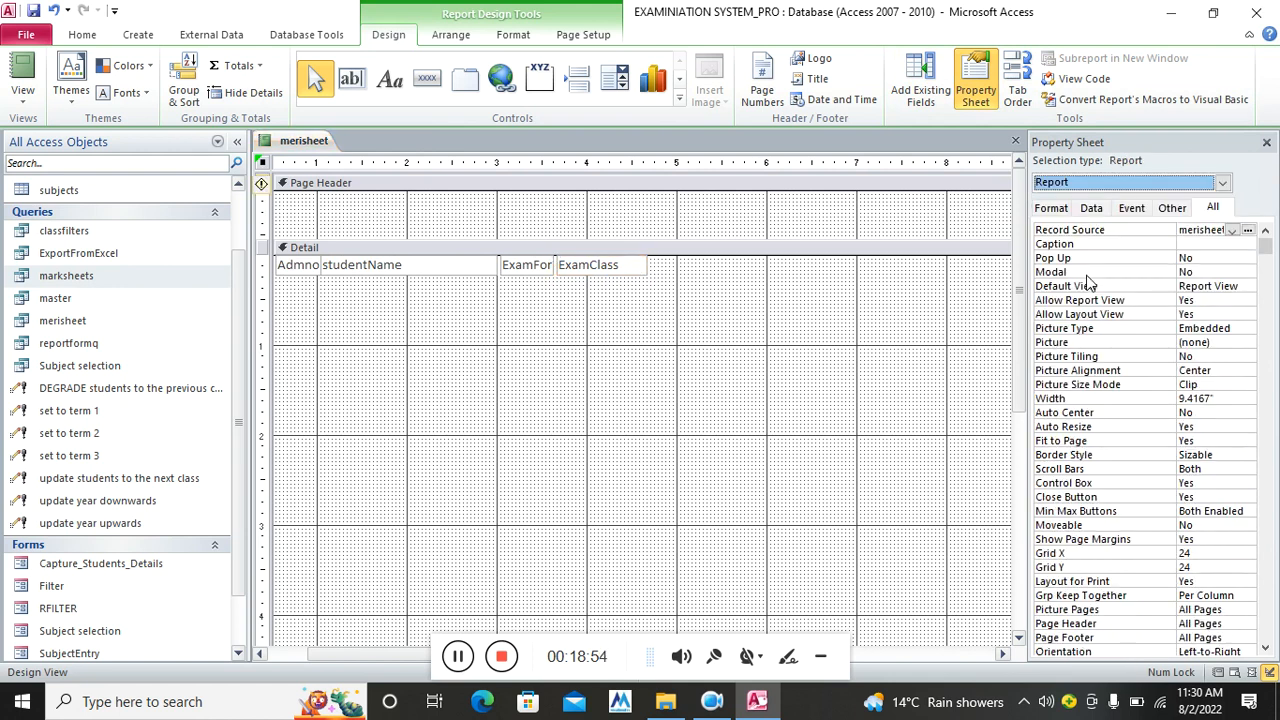
left_click(1232, 230)
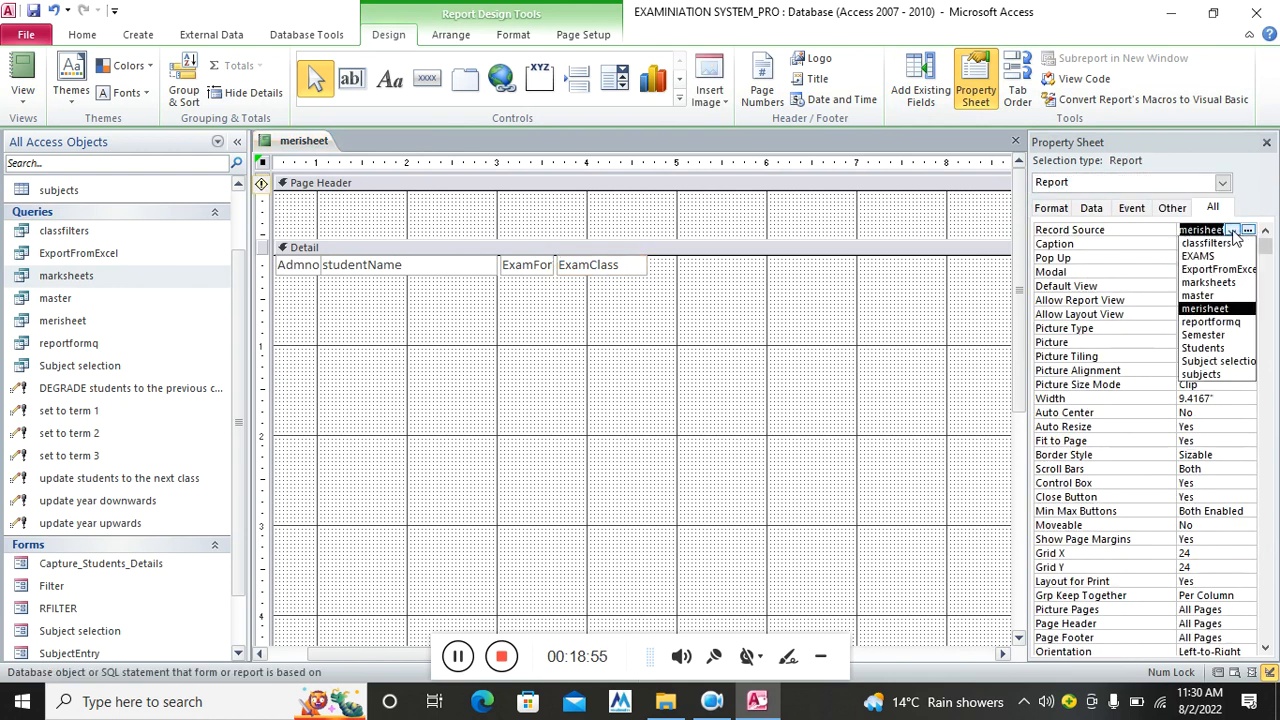
left_click(1236, 295)
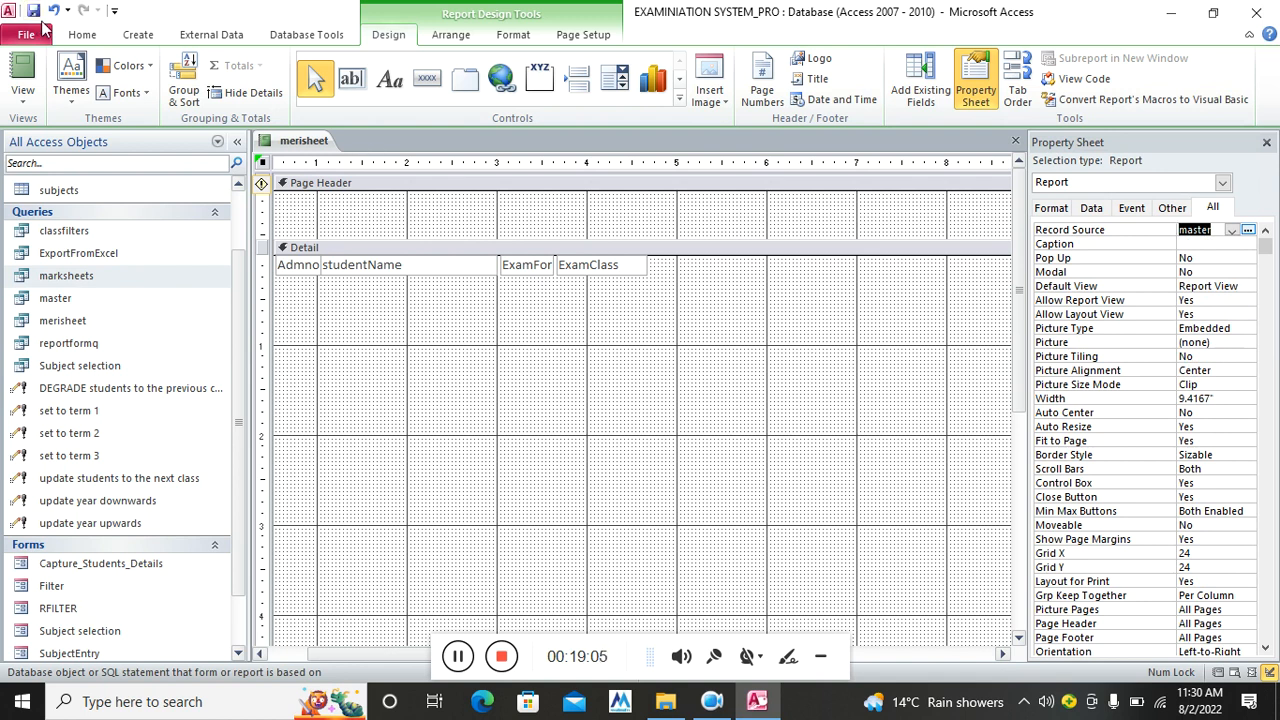
left_click(915, 88)
Add the Math1 and Eng1 fields to the Detail row side by side, deleting their labels
scroll(1276, 242, "down", 1)
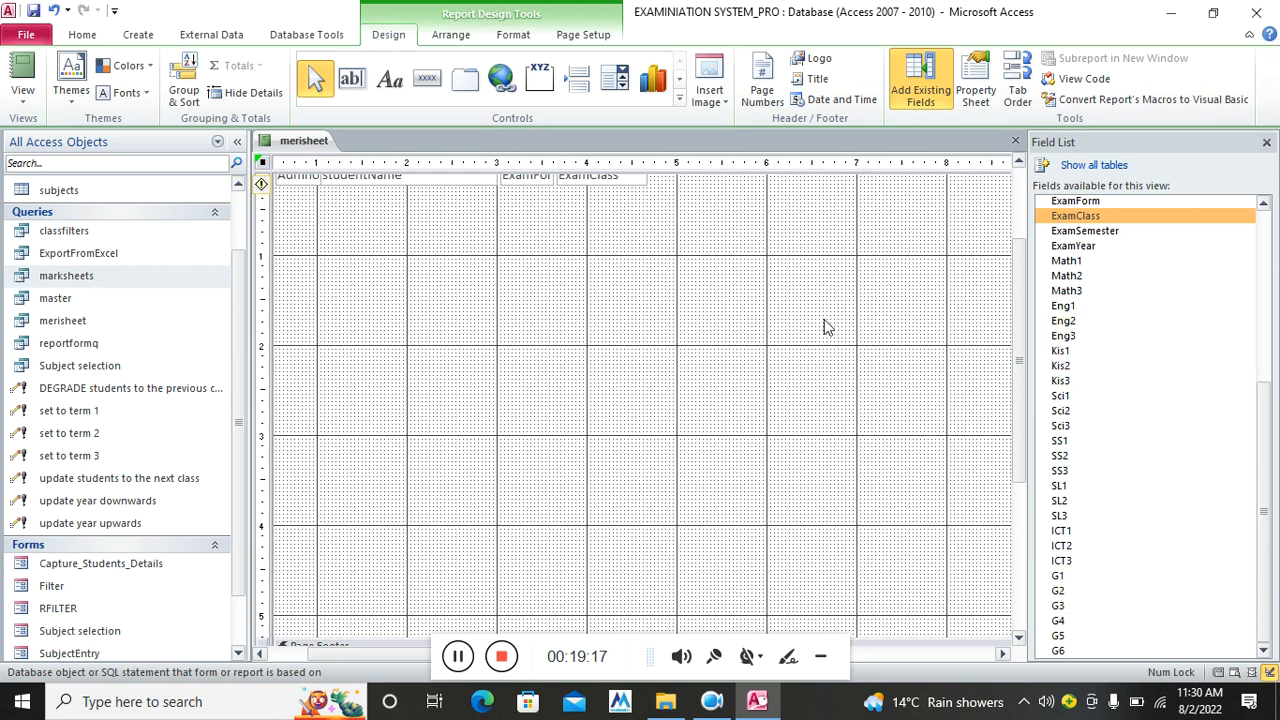
scroll(800, 327, "up", 1)
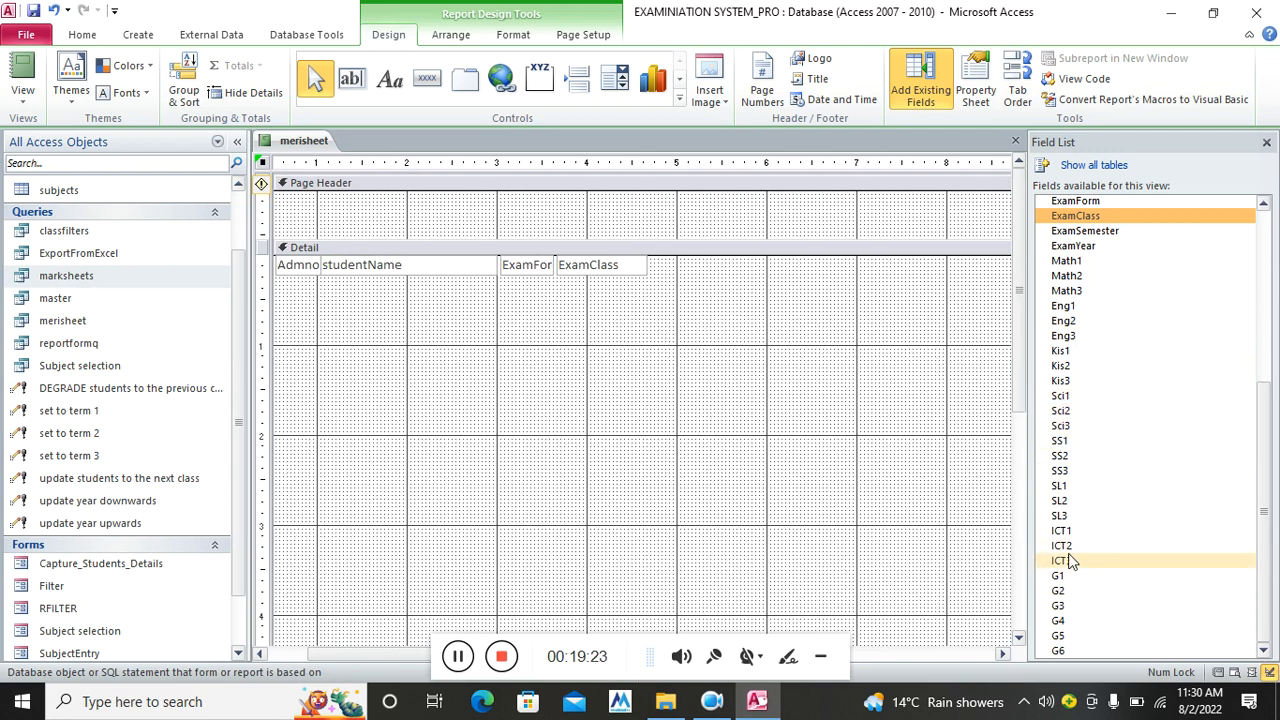
left_click_drag(1066, 261, 704, 264)
left_click(590, 298)
key("Delete")
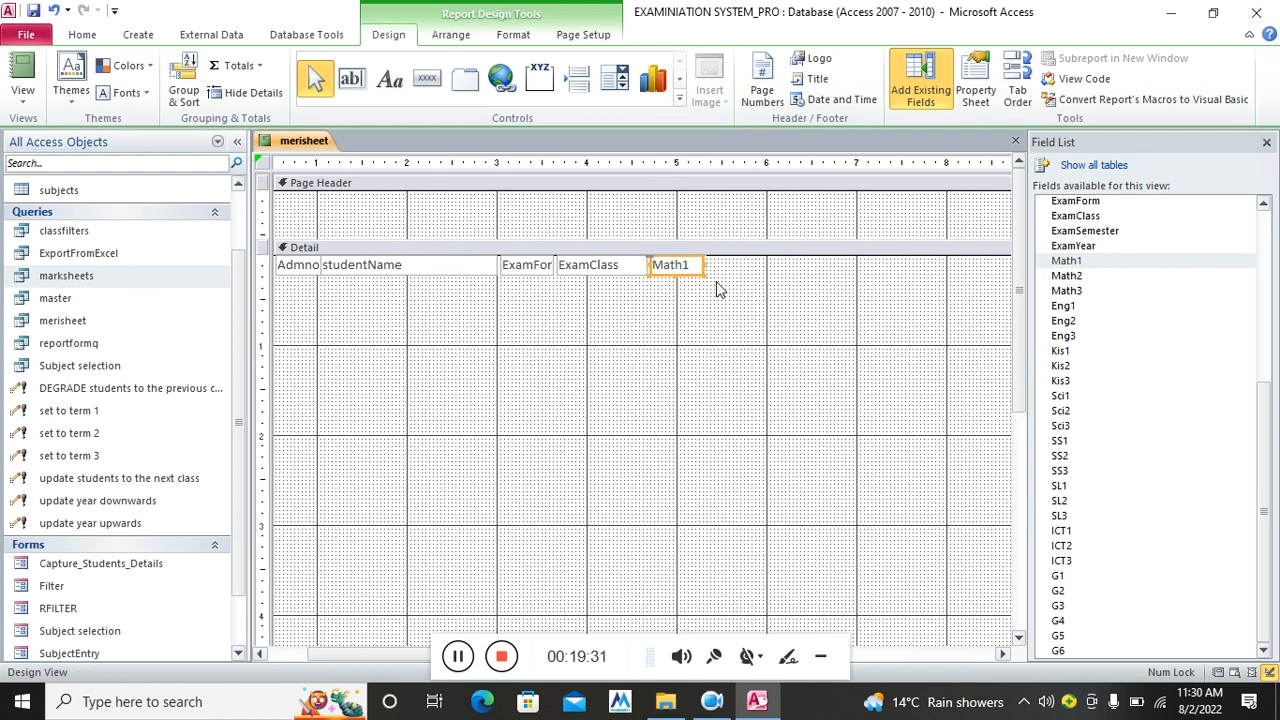
left_click_drag(1063, 306, 849, 330)
left_click(758, 337)
key("Delete")
left_click(936, 342)
left_click_drag(914, 335, 738, 270)
left_click(883, 354)
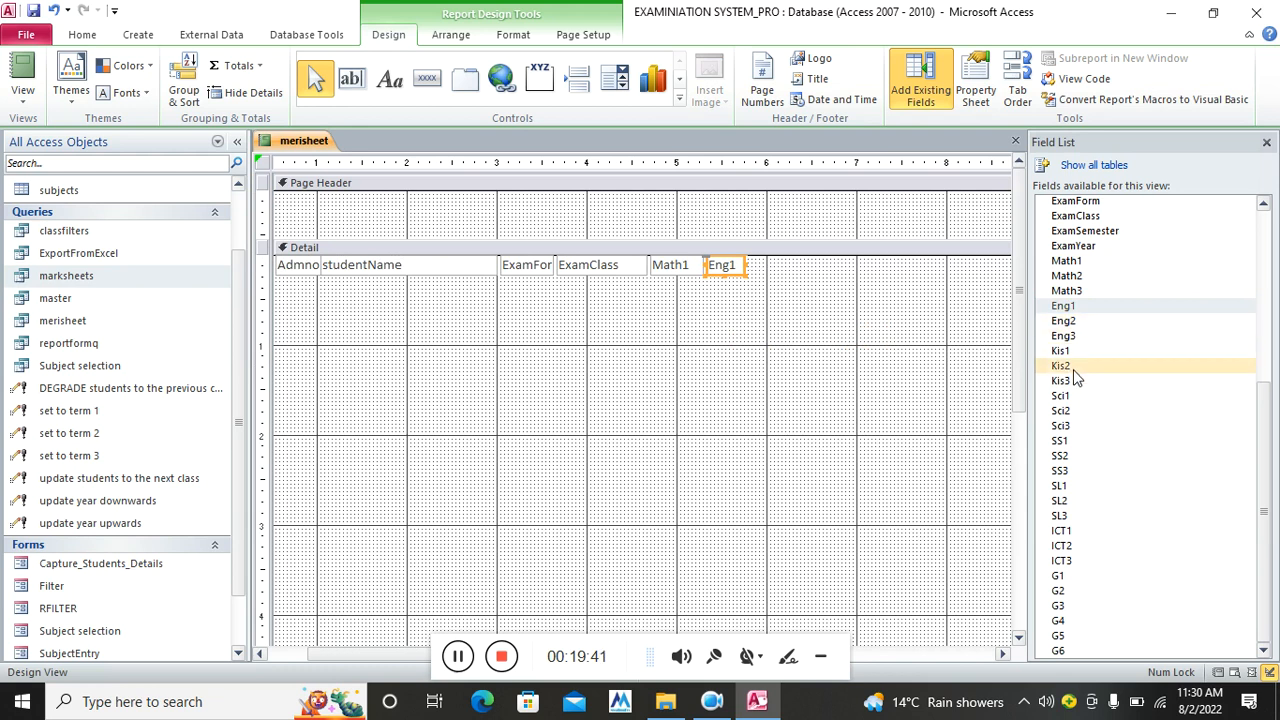
Add Kis1 and Sci1 to the Detail row beside Eng1, without labels and narrowed
left_click_drag(1062, 351, 714, 349)
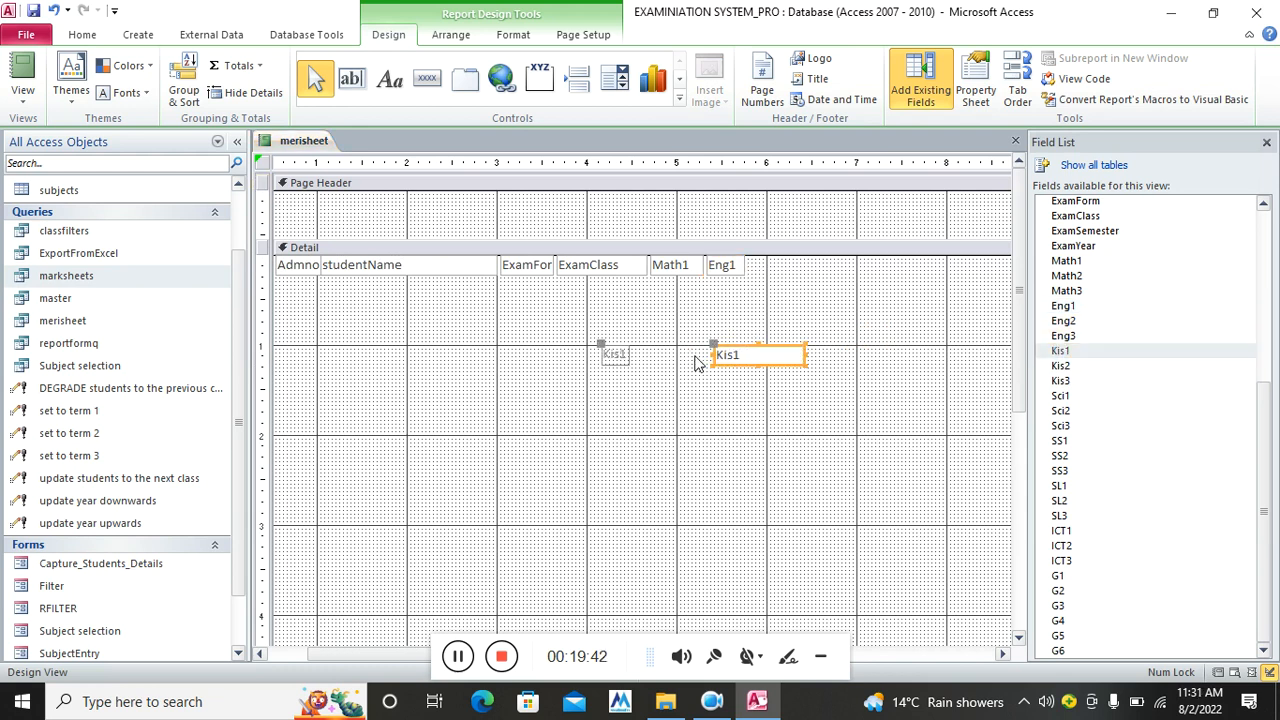
left_click(633, 360)
key("Delete")
left_click(785, 360)
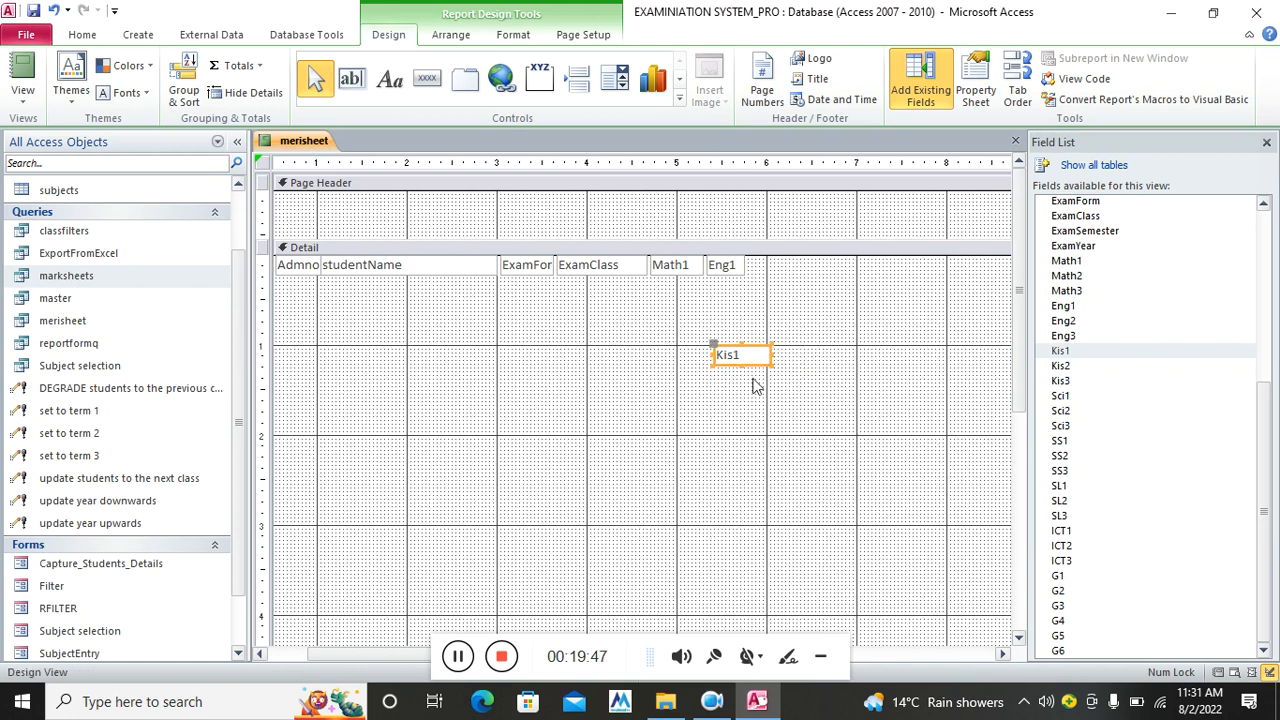
left_click_drag(758, 372, 782, 265)
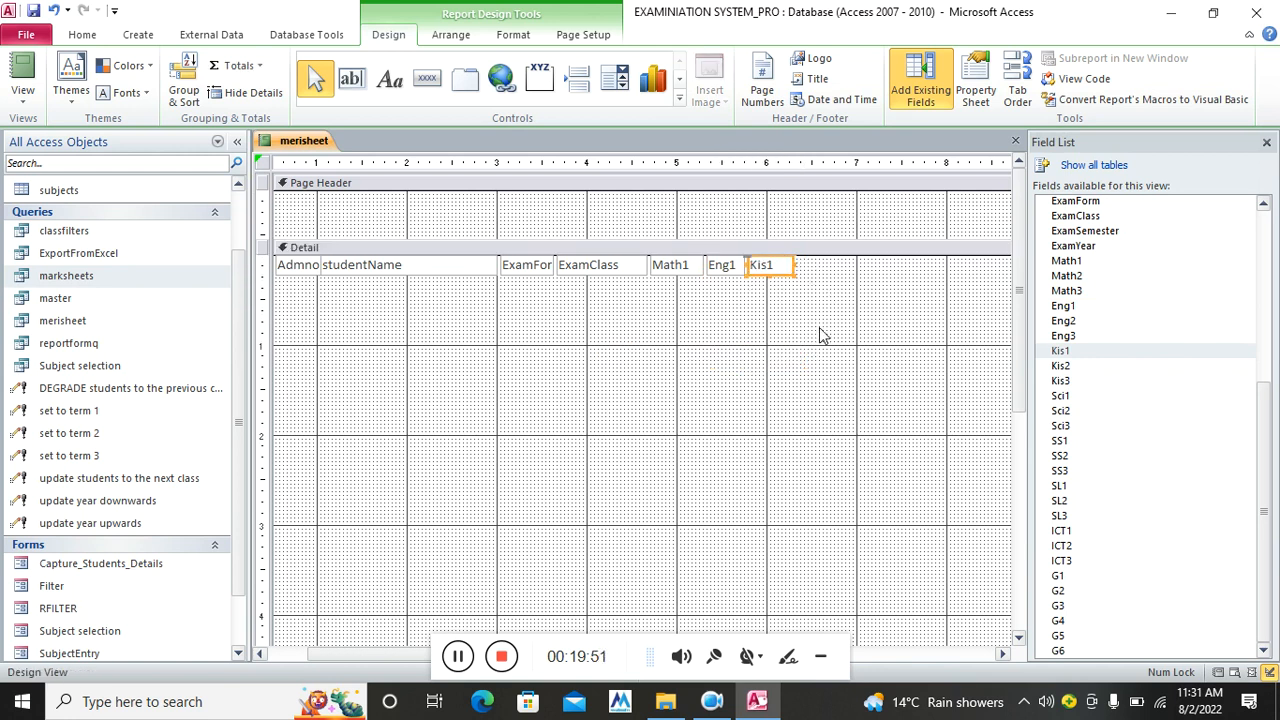
left_click_drag(1060, 396, 828, 336)
left_click(648, 368)
key("Delete")
left_click(892, 338)
left_click(880, 331)
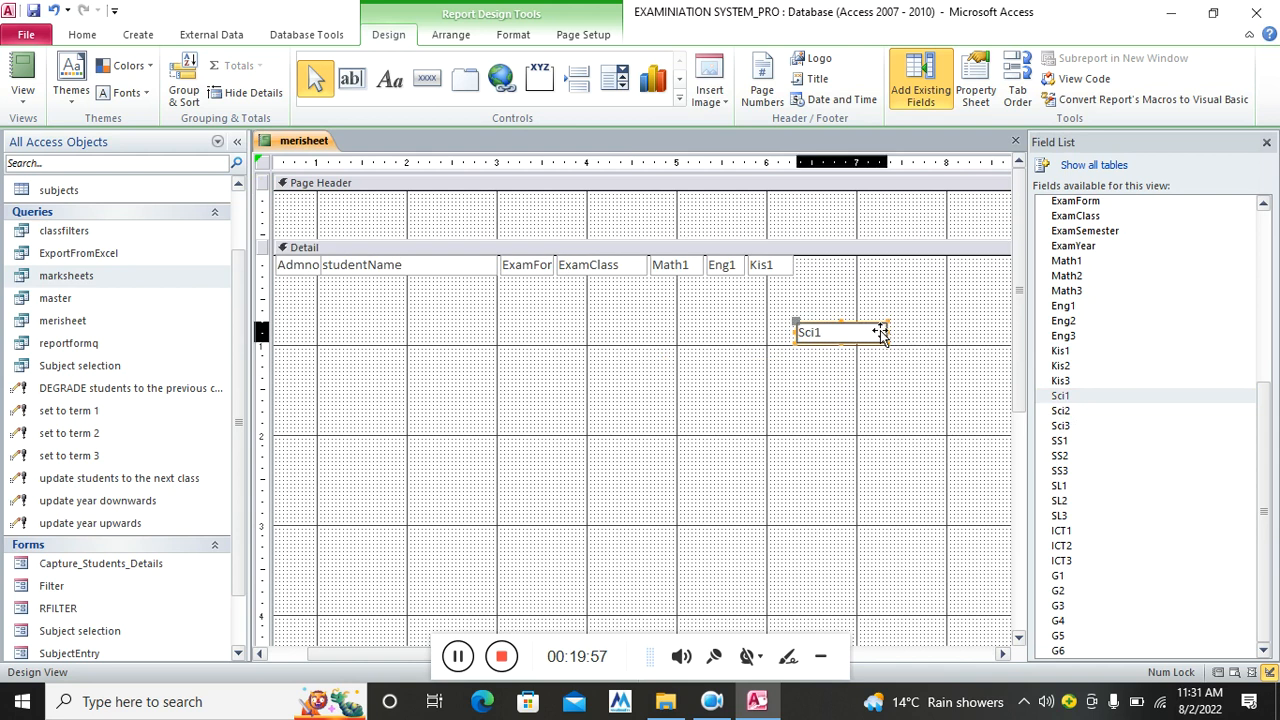
left_click_drag(851, 336, 834, 269)
left_click(837, 350)
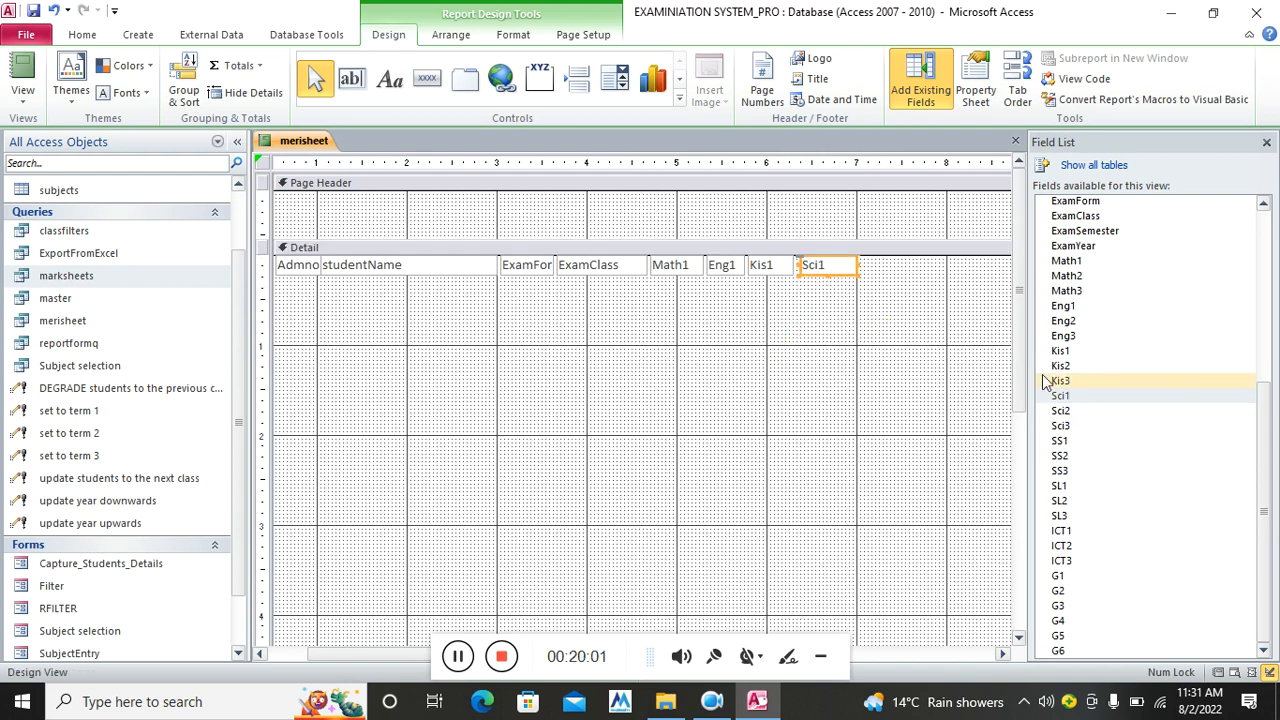
Add SS1 and ICT1 to the Detail row, removing their labels and narrowing ICT1
left_click_drag(1062, 441, 902, 269)
left_click(732, 418)
left_click(737, 407)
key("Delete")
left_click(877, 408)
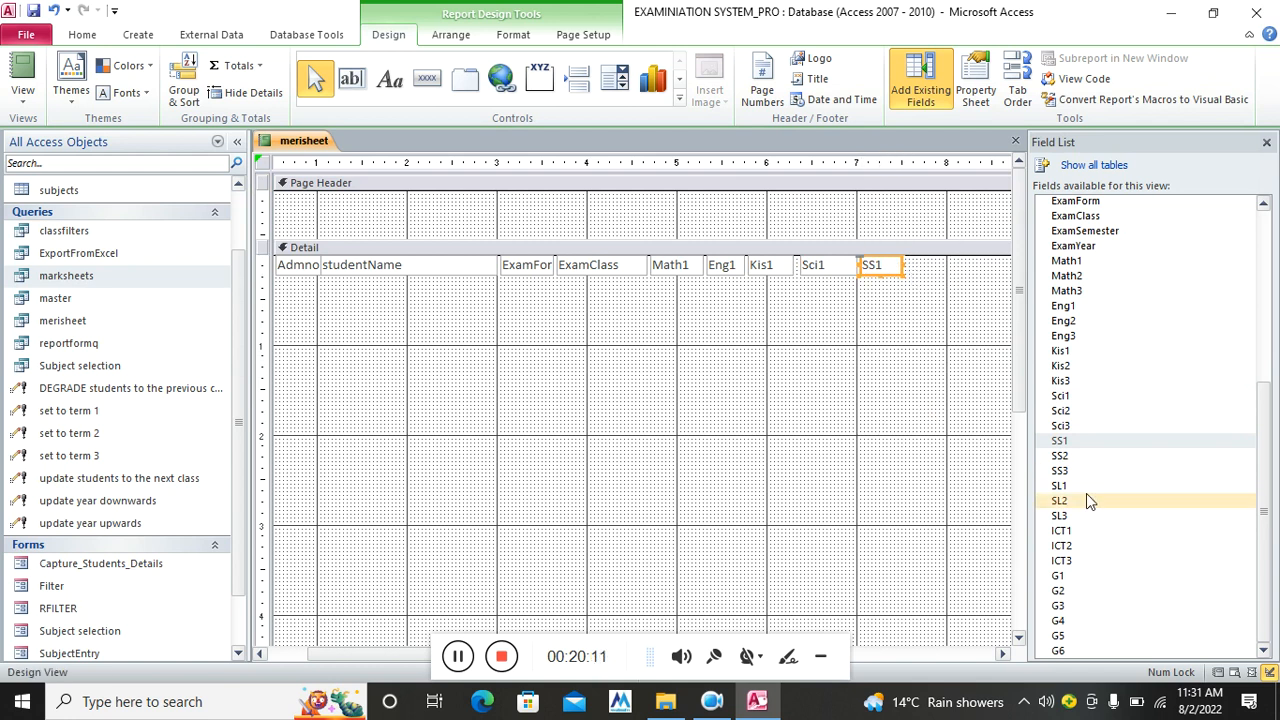
left_click_drag(1062, 532, 912, 381)
left_click(774, 398)
key("Delete")
left_click(912, 399)
left_click(1003, 653)
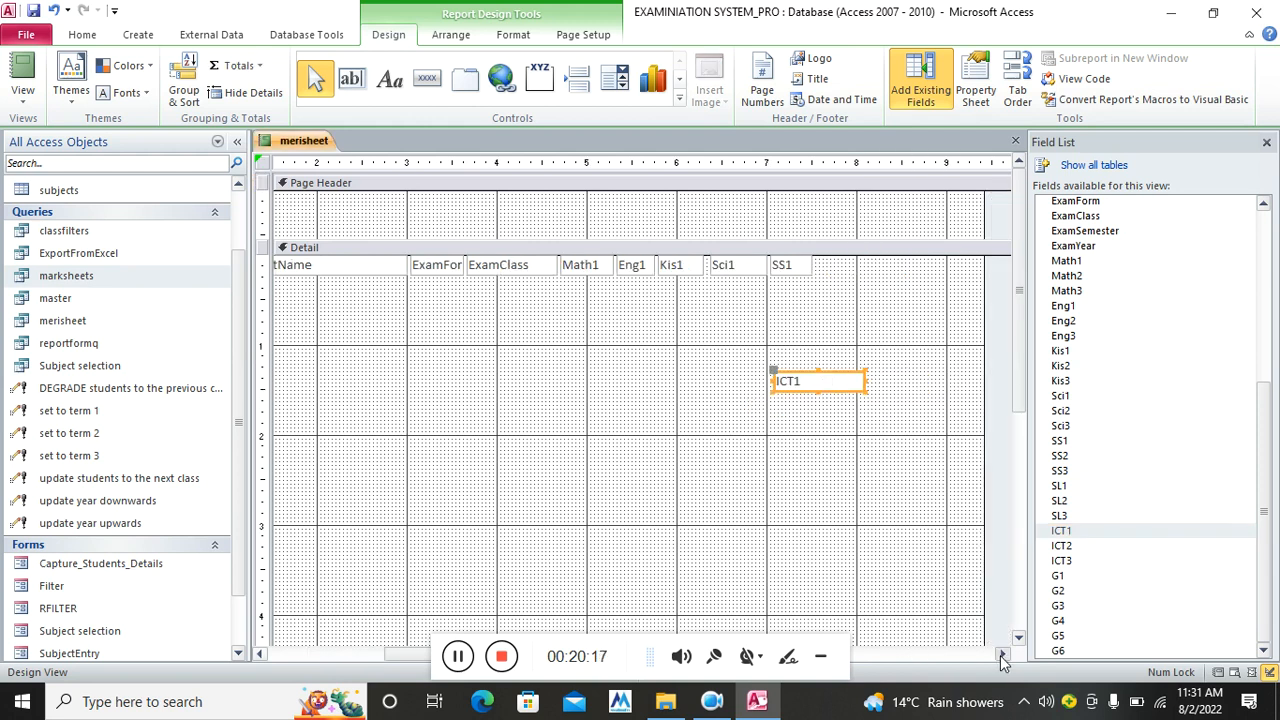
left_click_drag(737, 381, 770, 265)
left_click(723, 391)
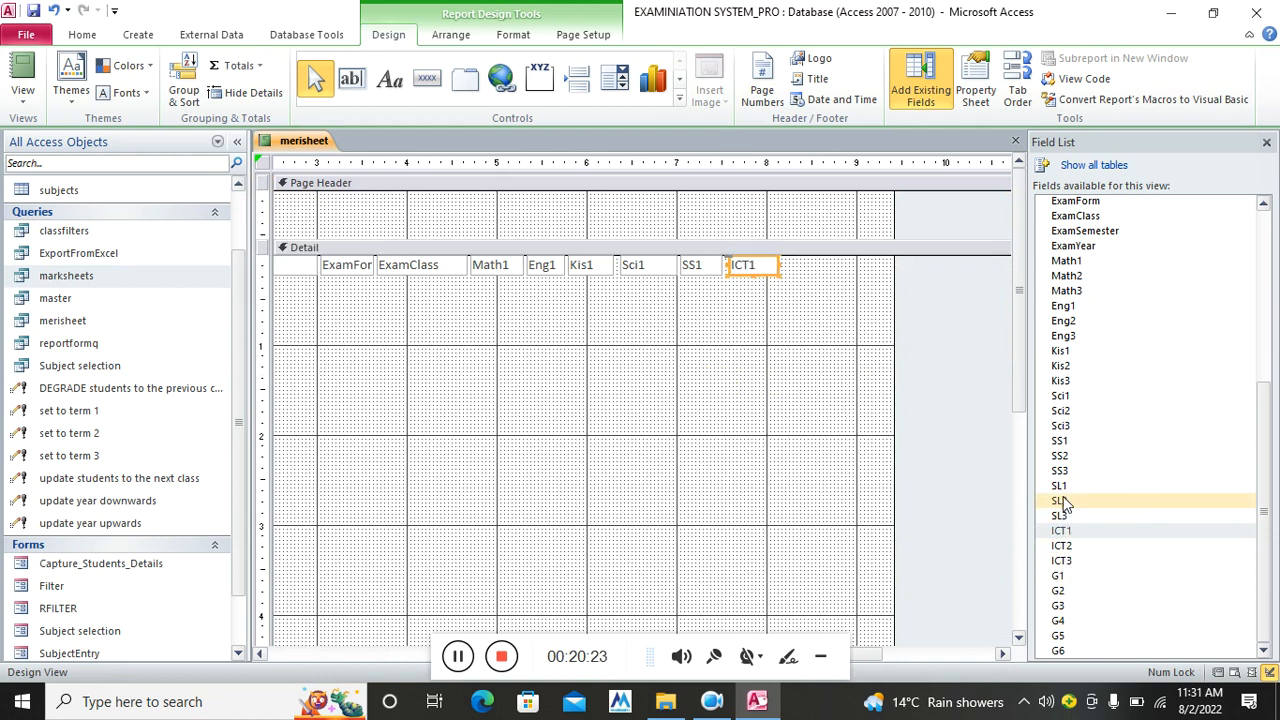
Place SL1 after ICT1 without its label and shrink the Detail section to one row
left_click_drag(1066, 488, 788, 454)
left_click(715, 465)
key("Delete")
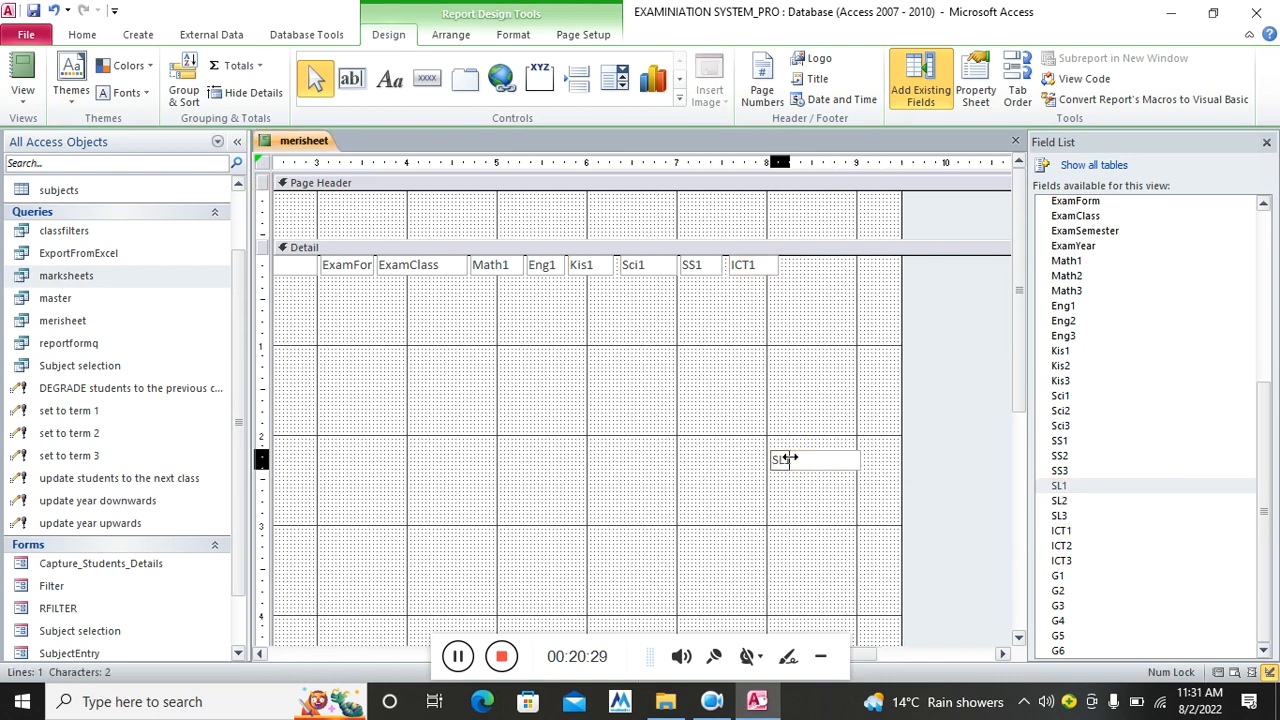
left_click(820, 508)
left_click_drag(790, 462, 809, 263)
scroll(770, 431, "down", 3)
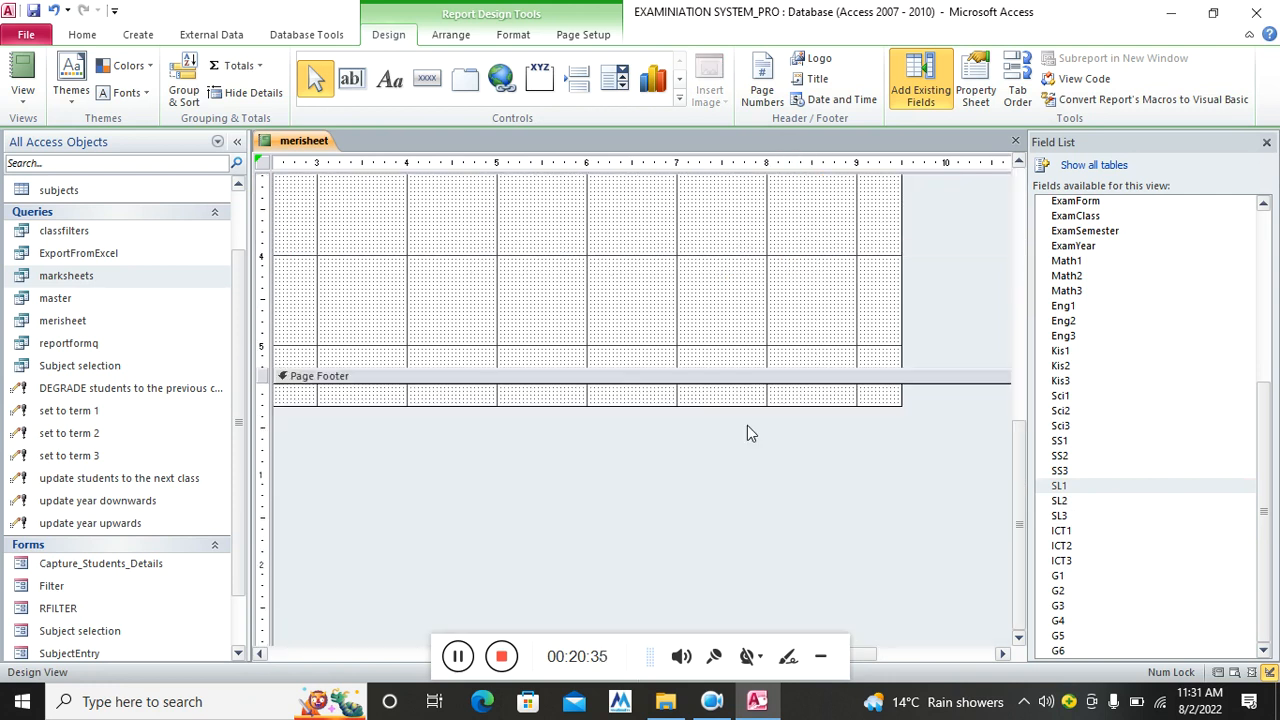
left_click_drag(688, 367, 830, 274)
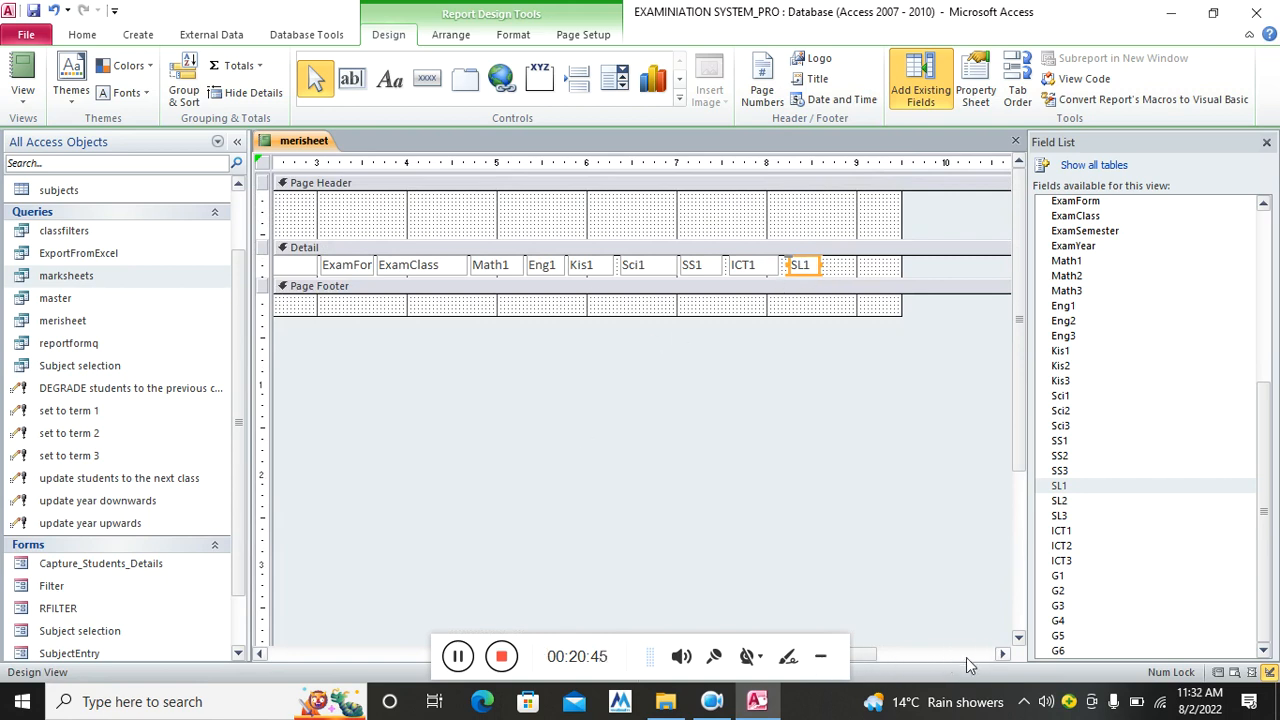
left_click(262, 655)
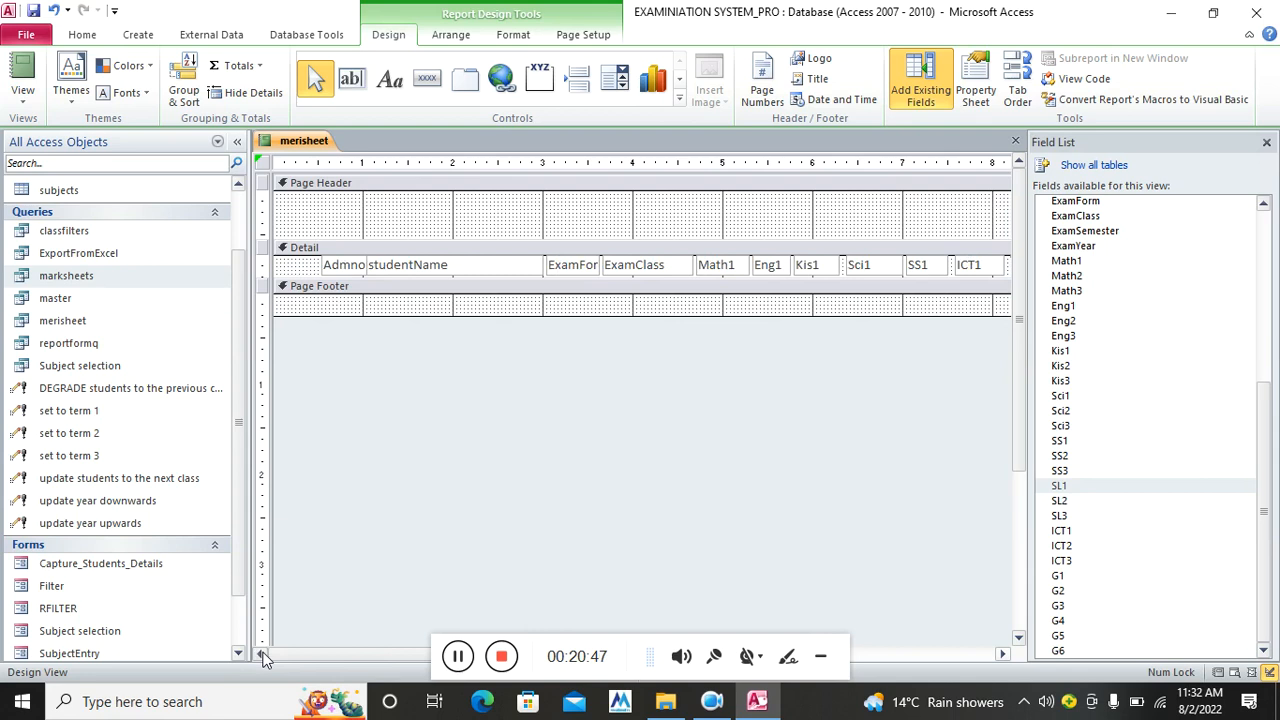
Shift all Detail row fields to the row's left edge and close the Field List
left_click_drag(300, 259, 1018, 269)
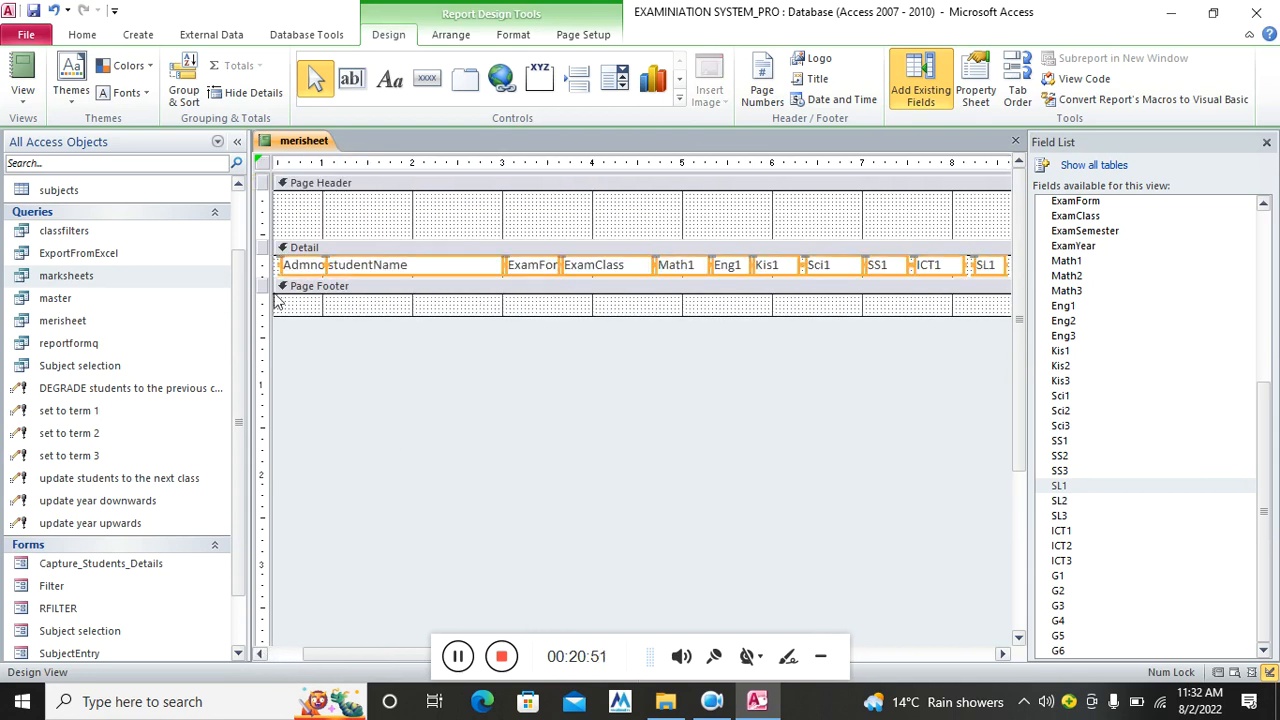
left_click_drag(354, 657, 284, 632)
left_click_drag(360, 268, 316, 268)
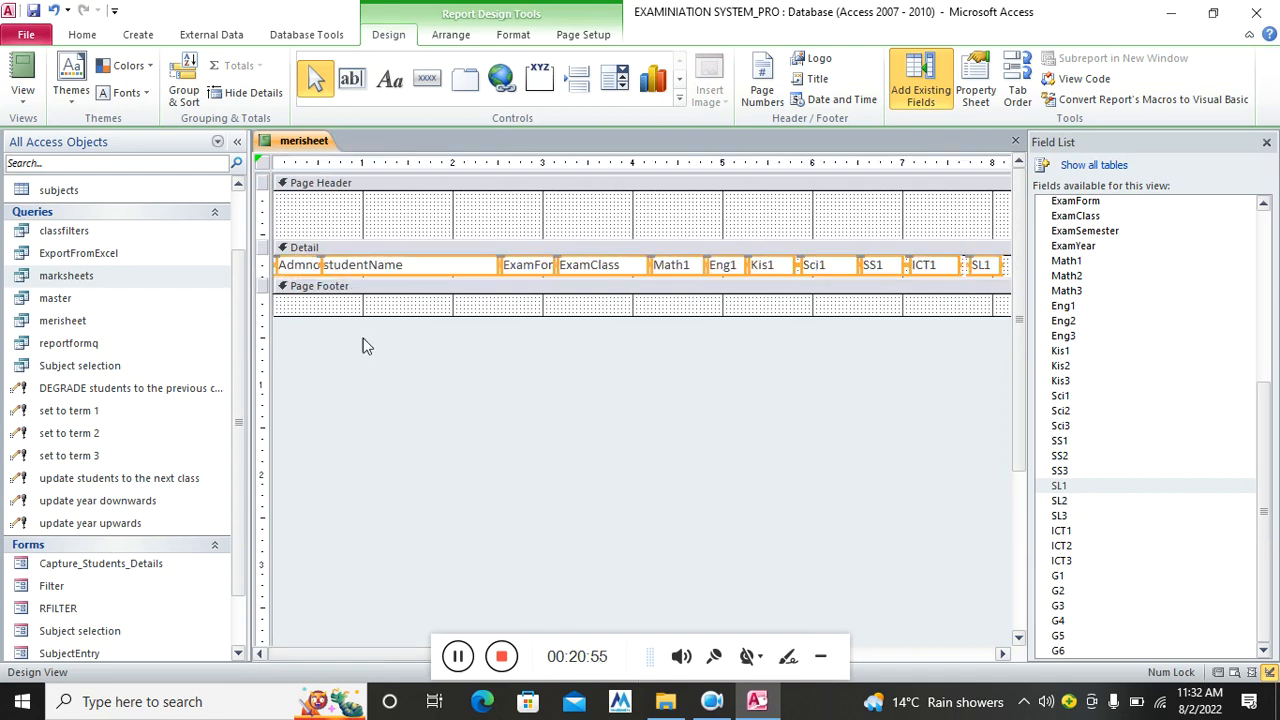
left_click(1266, 142)
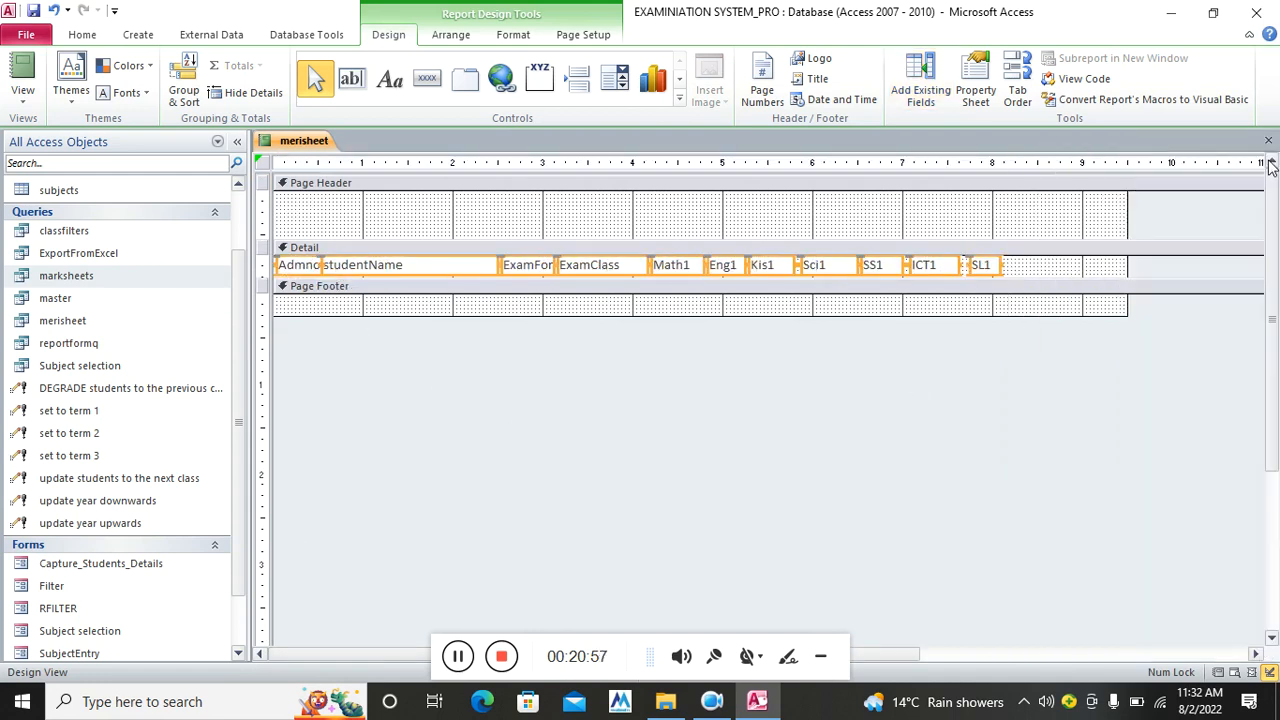
left_click(1090, 375)
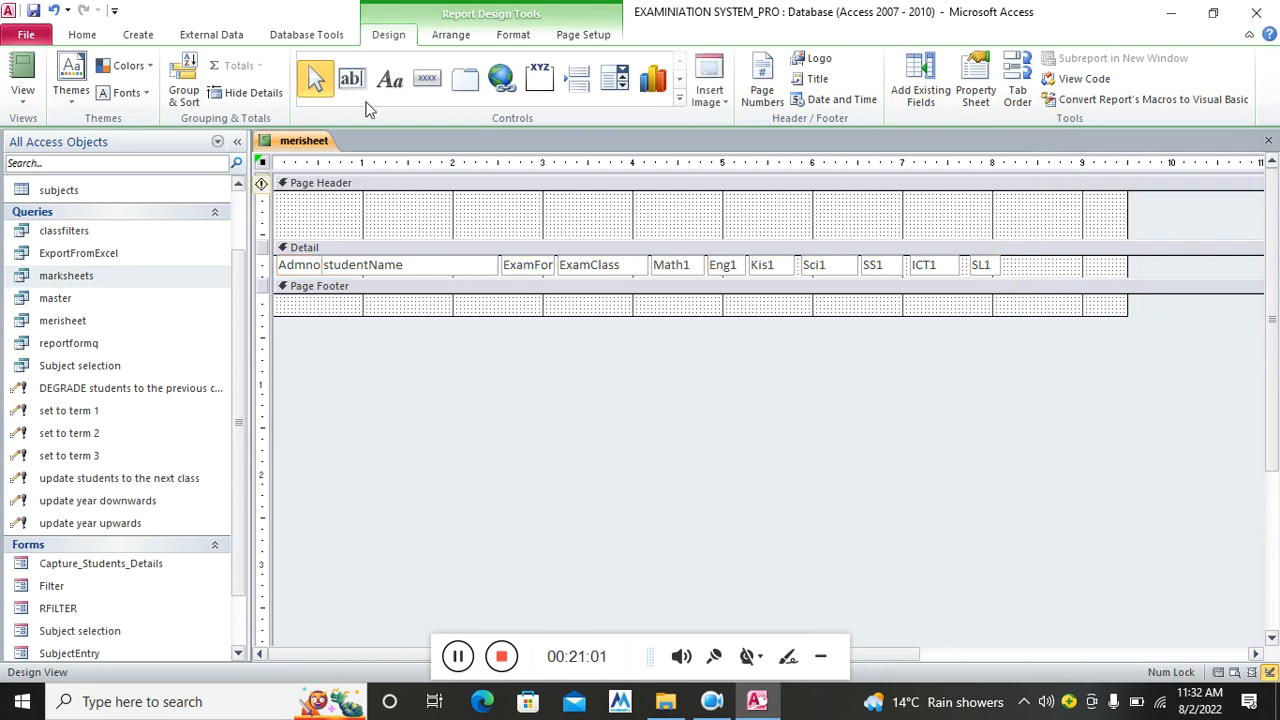
Draw a wide Page Header label and type the headings ADMNO NAME FORM CLASSS SEMESTER in capitals
left_click(389, 79)
left_click_drag(344, 233, 1003, 246)
type("a")
key("Caps_Lock")
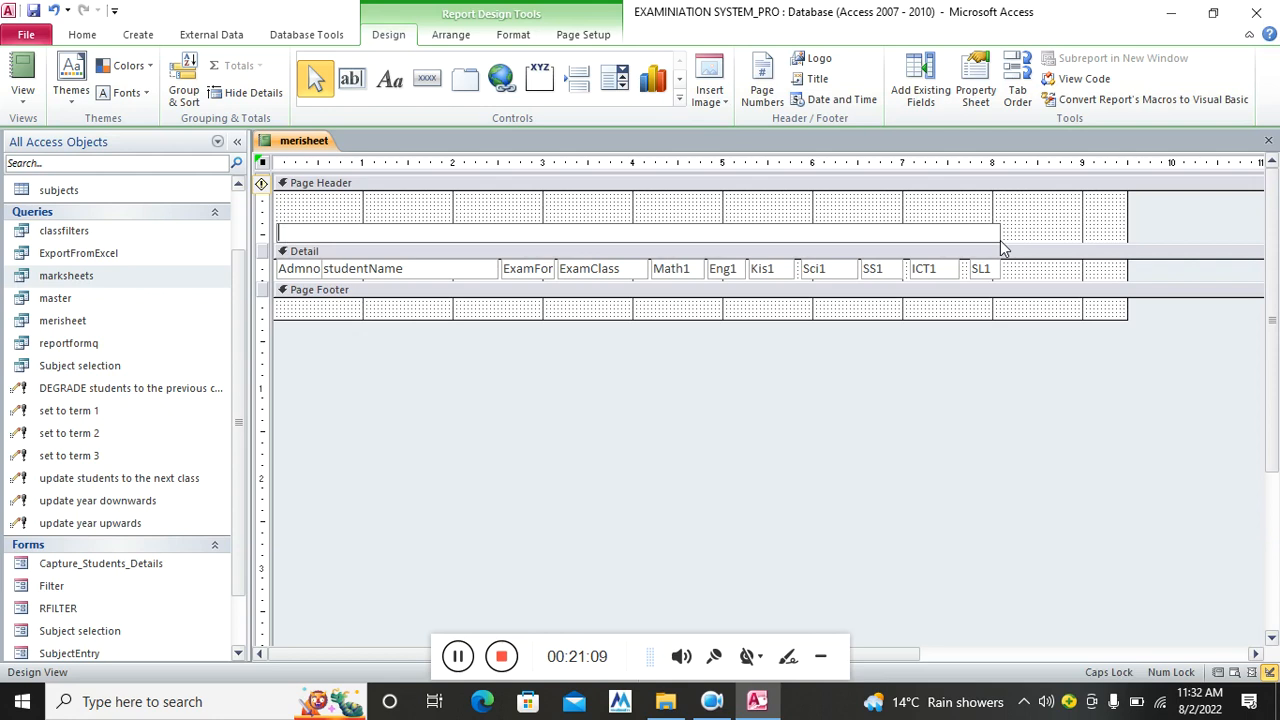
type("ADMNO NAMEF")
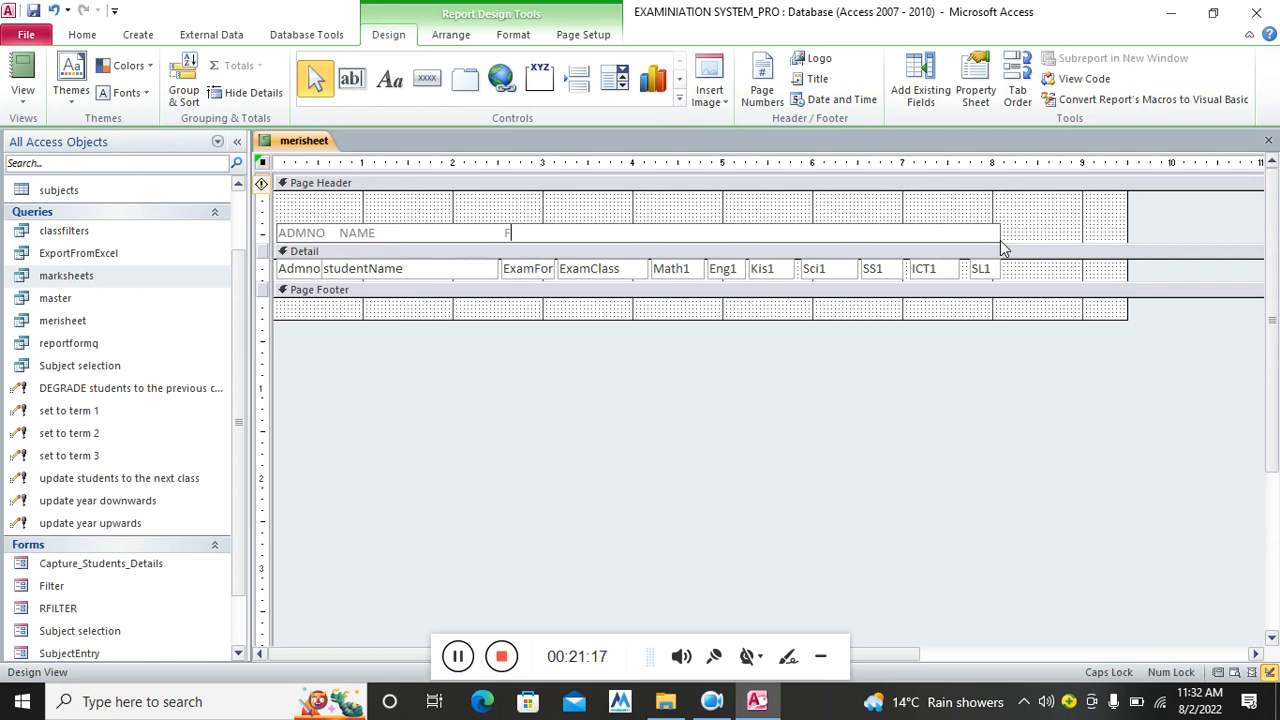
type("ORM CLASSS  SEMESTER")
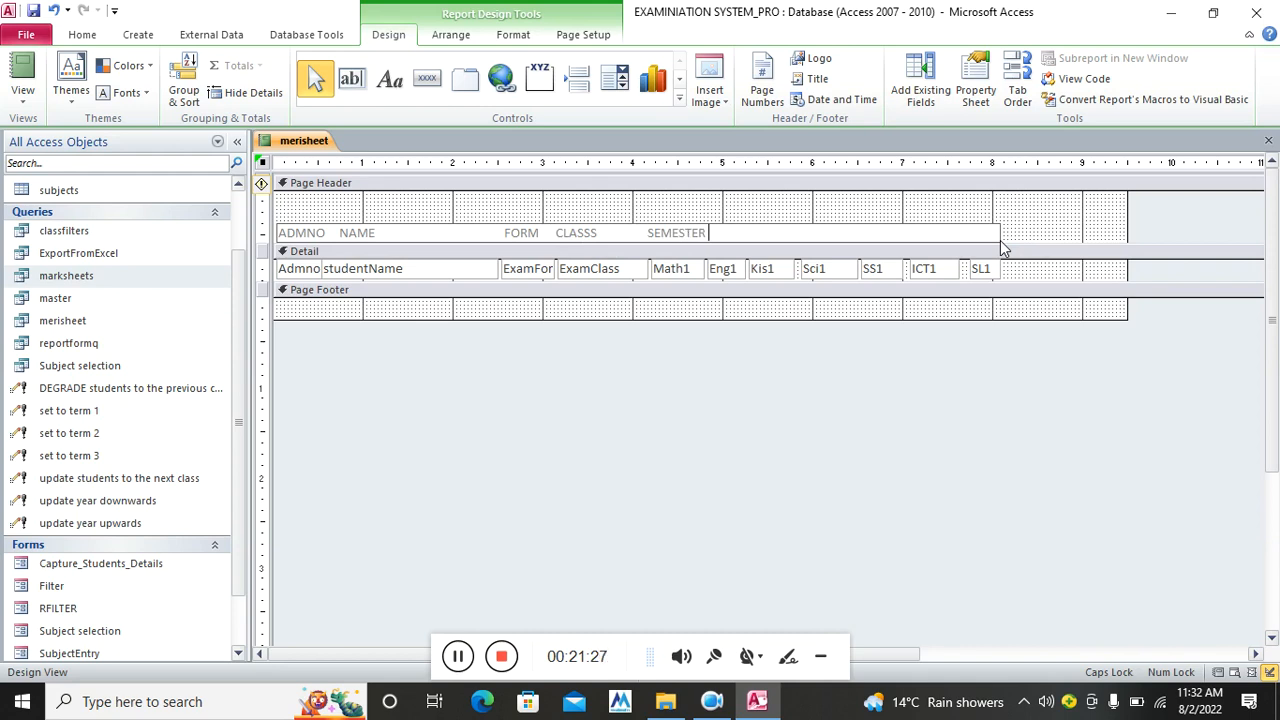
Widen the header label to the right and shift the subject mark fields right
left_click(1029, 277)
left_click(997, 232)
left_click_drag(997, 232, 1120, 227)
left_click_drag(1029, 266, 774, 268)
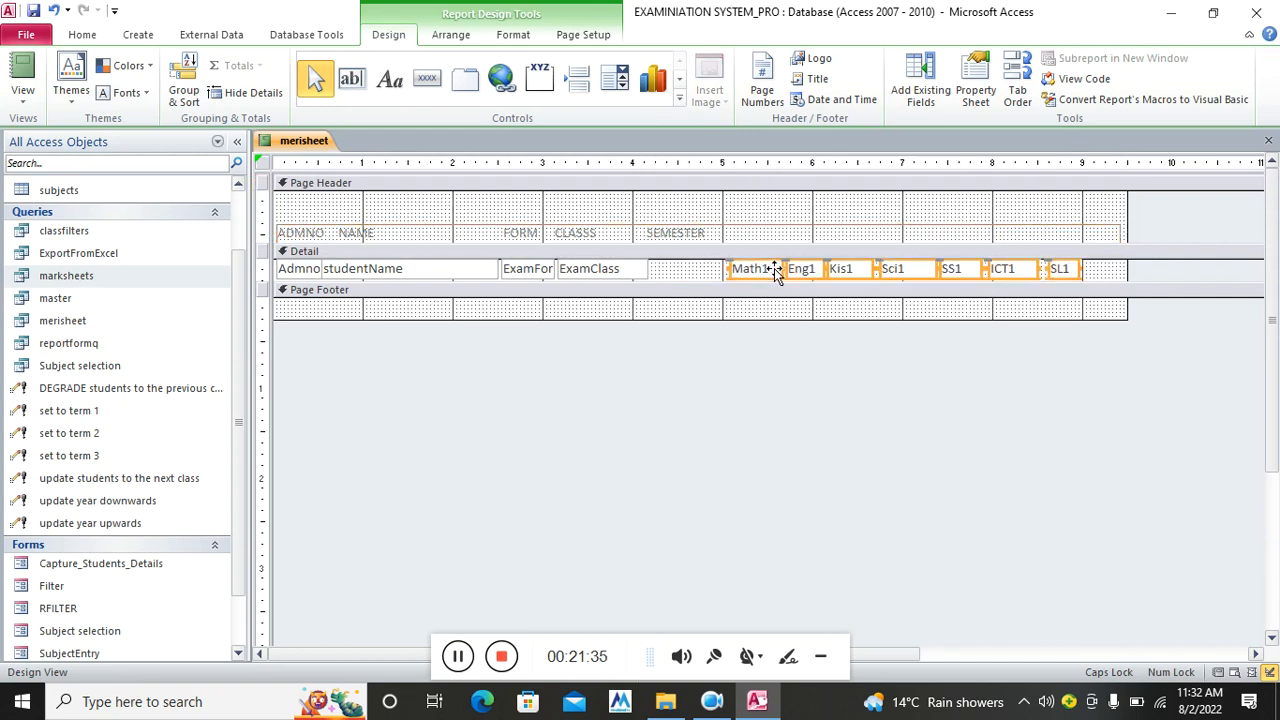
Insert ExamSemester without its label after ExamClass and shrink the Detail section back to one row
left_click(920, 90)
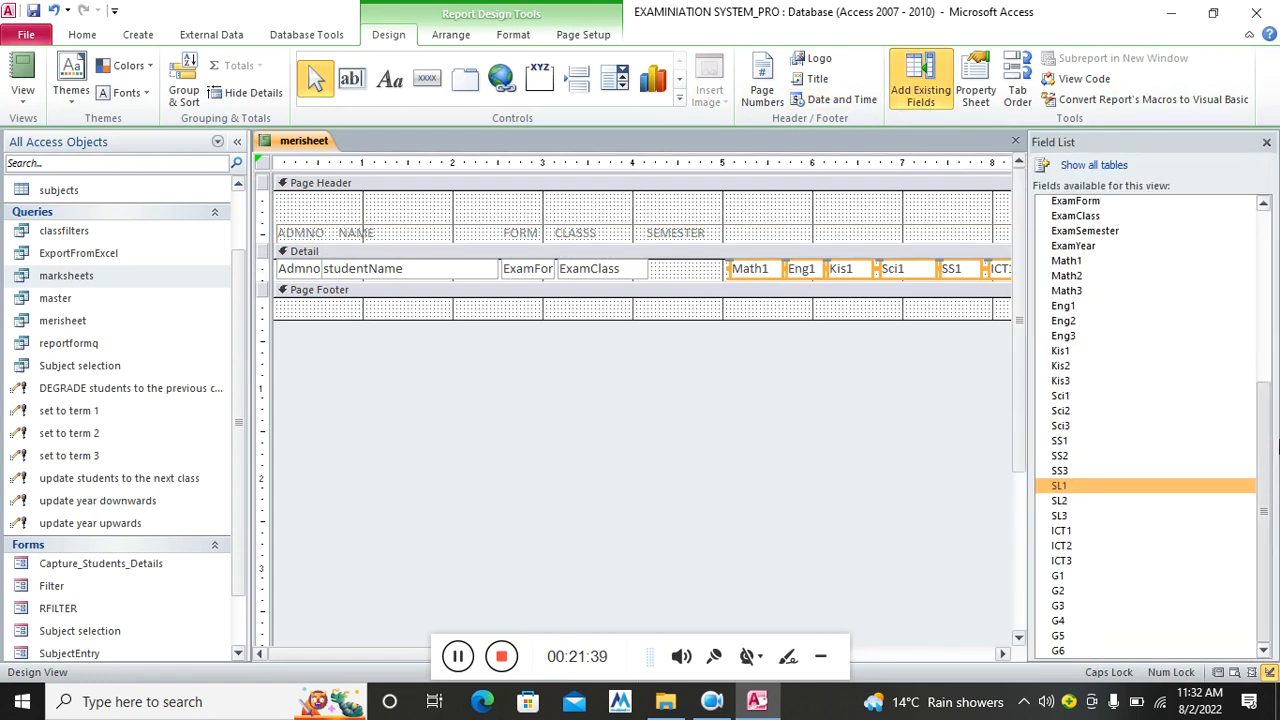
left_click_drag(1275, 420, 1275, 365)
scroll(1100, 323, "up", 1)
left_click_drag(1100, 325, 668, 356)
left_click(653, 286)
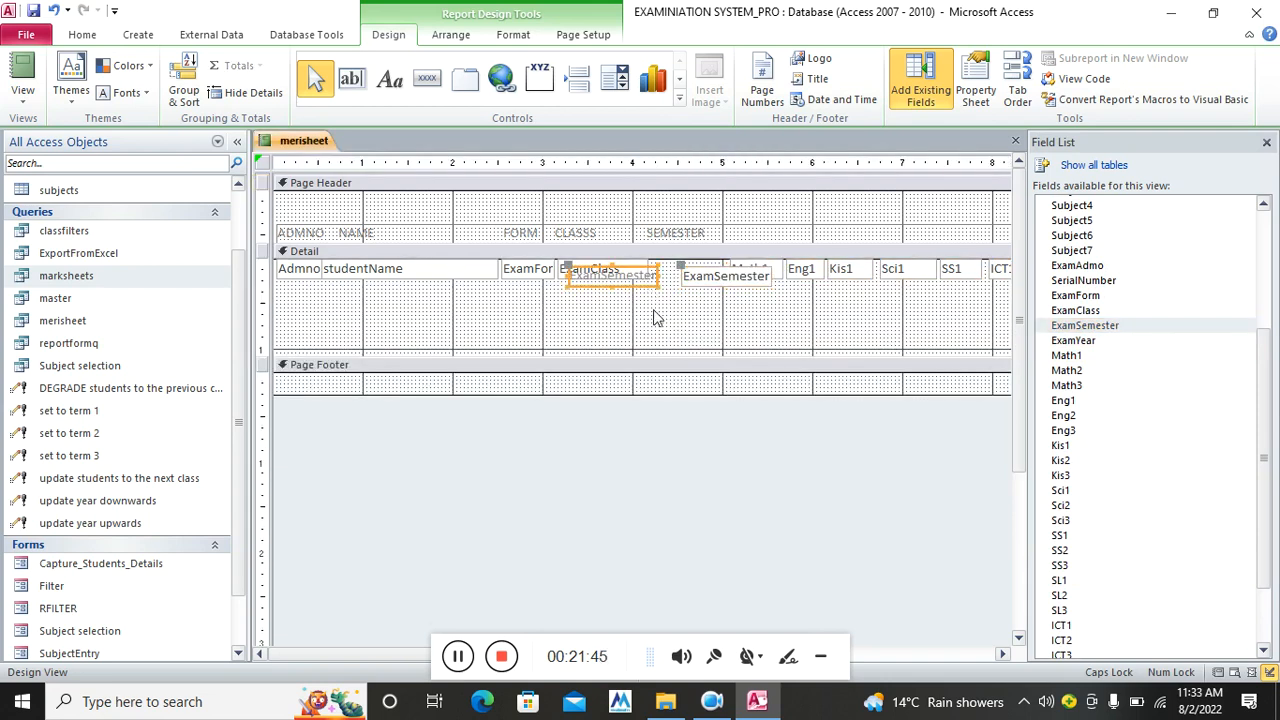
key("Delete")
mouse_move(706, 277)
left_mouse_down()
mouse_move(673, 278)
mouse_move(725, 268)
left_mouse_up()
left_click_drag(710, 355, 714, 275)
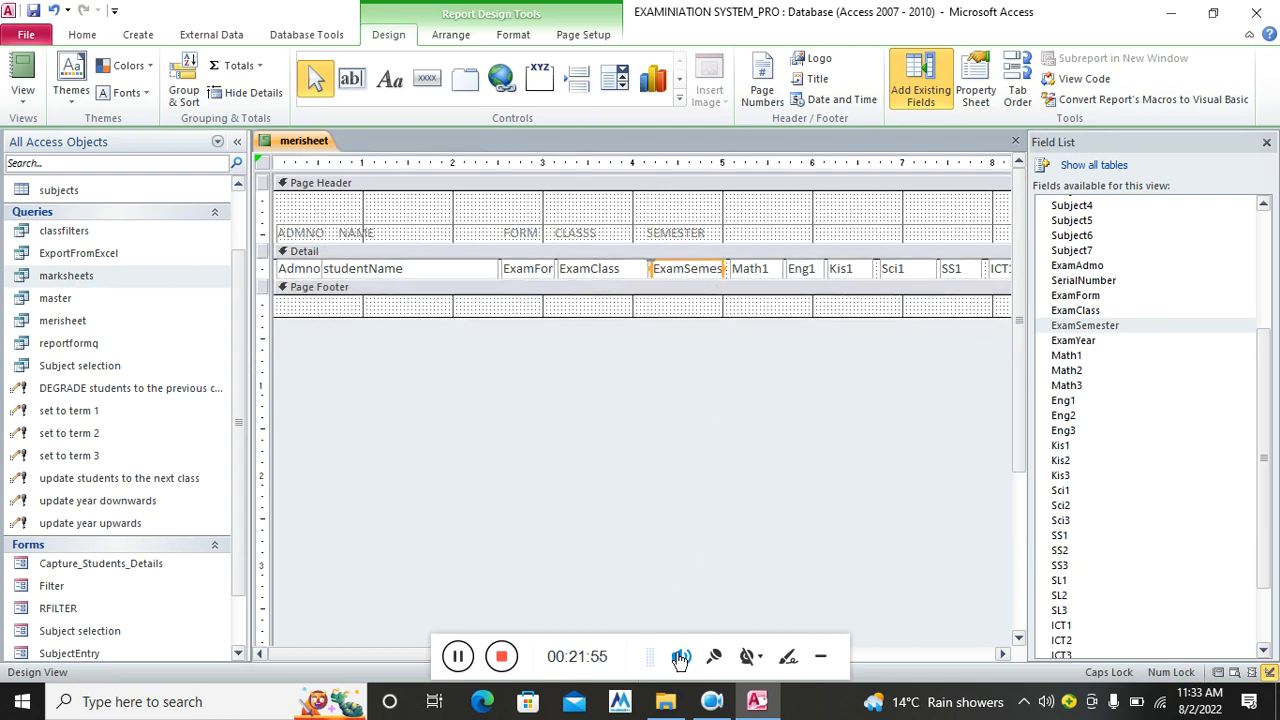
left_click(714, 236)
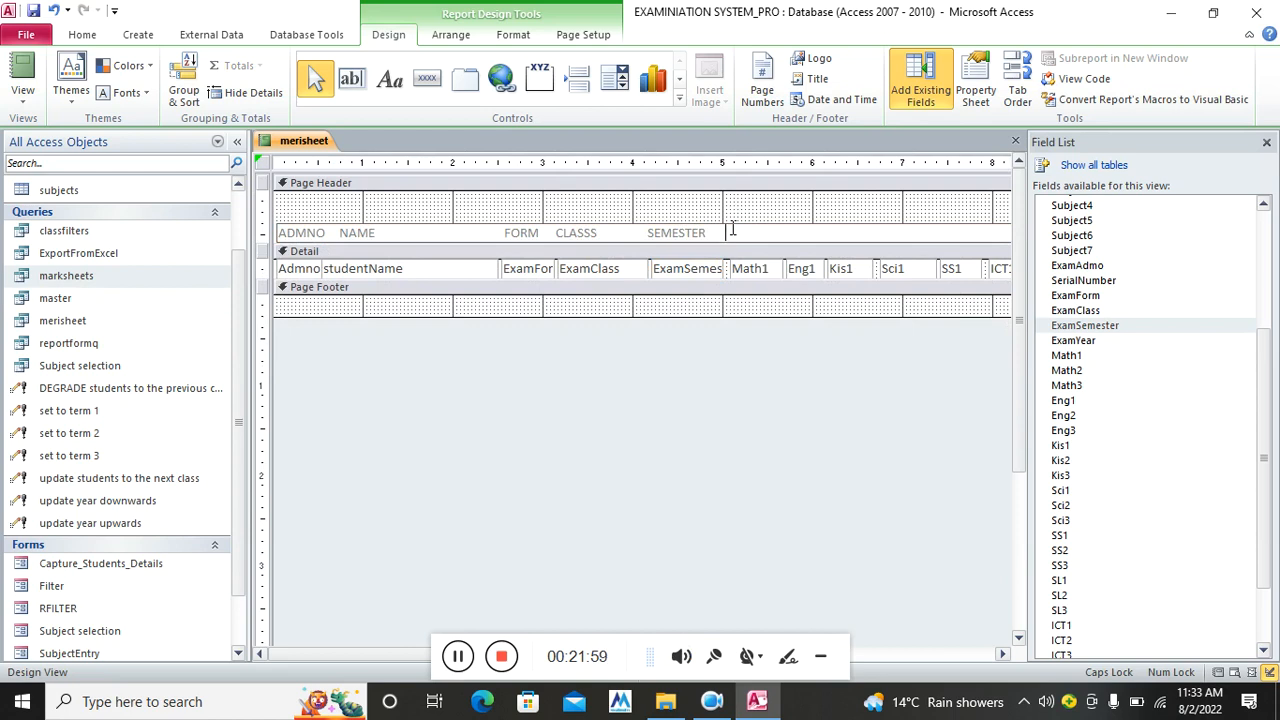
Append spaced headings MATH, ENG, KIS, SCIE, SS, I.C.T and SLANG after SEMESTER above their fields
type("MATH     ENG     KIS         SCIE")
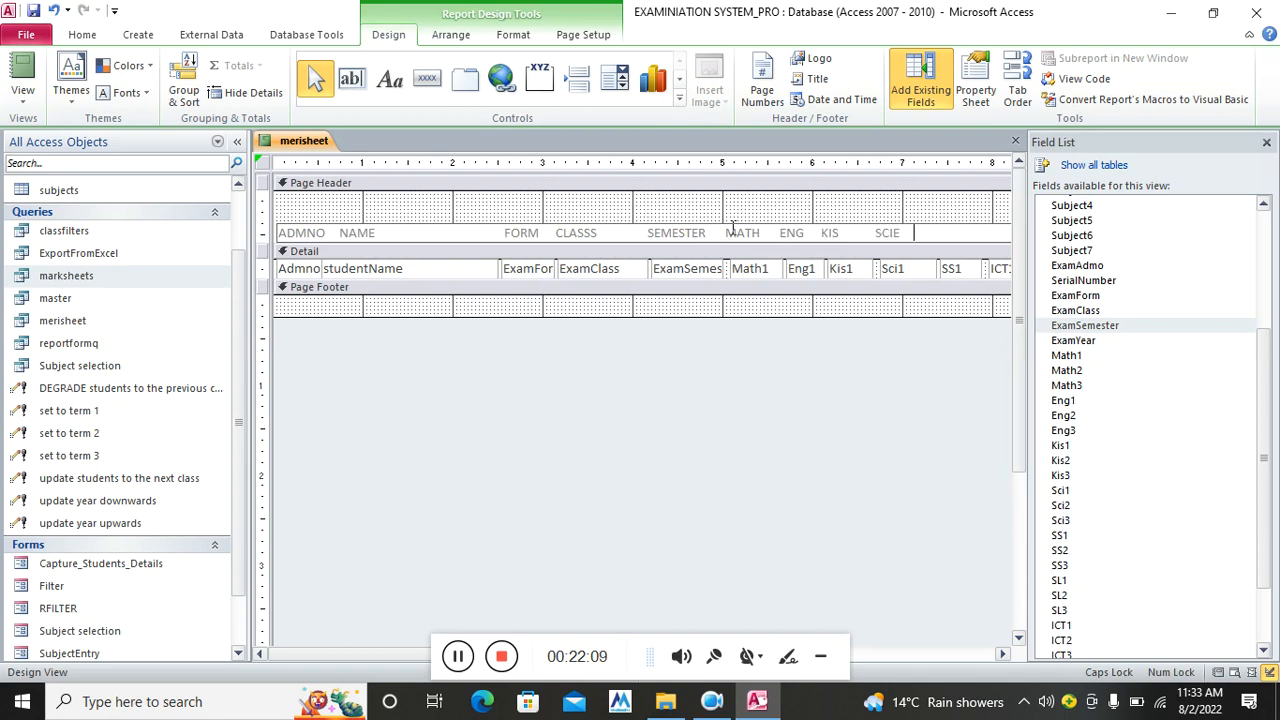
type("SSS")
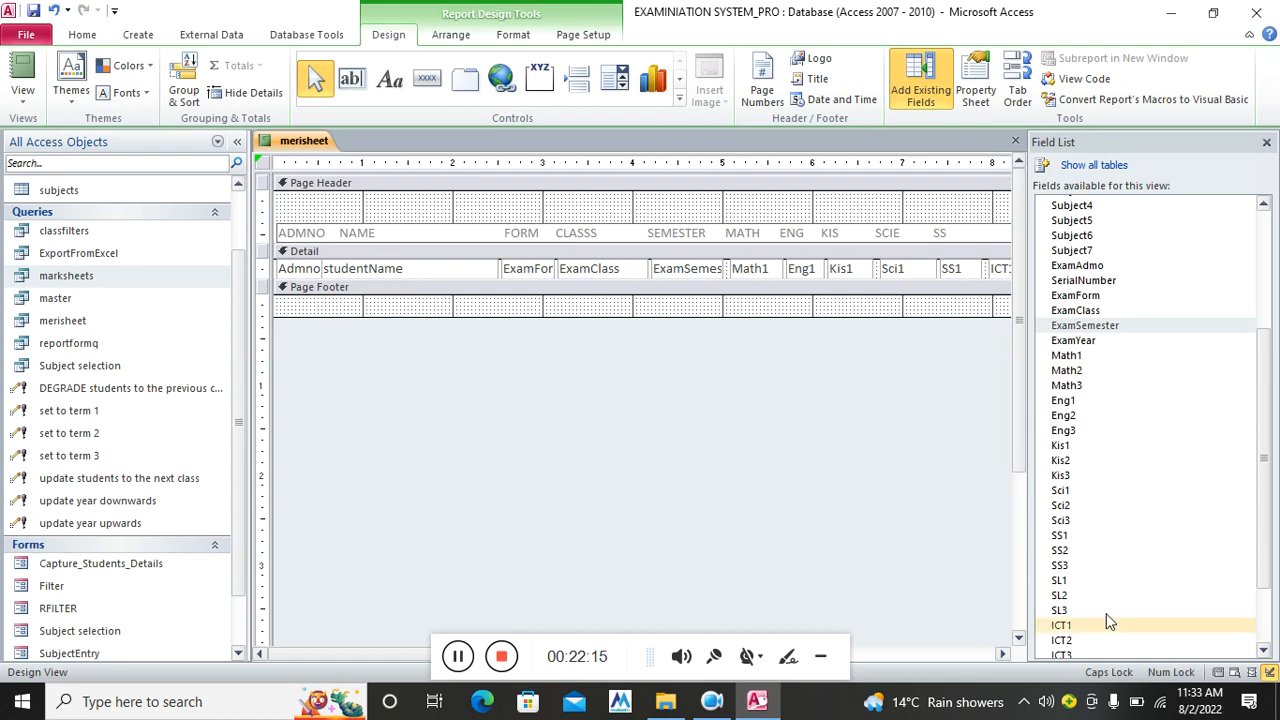
left_click(1002, 654)
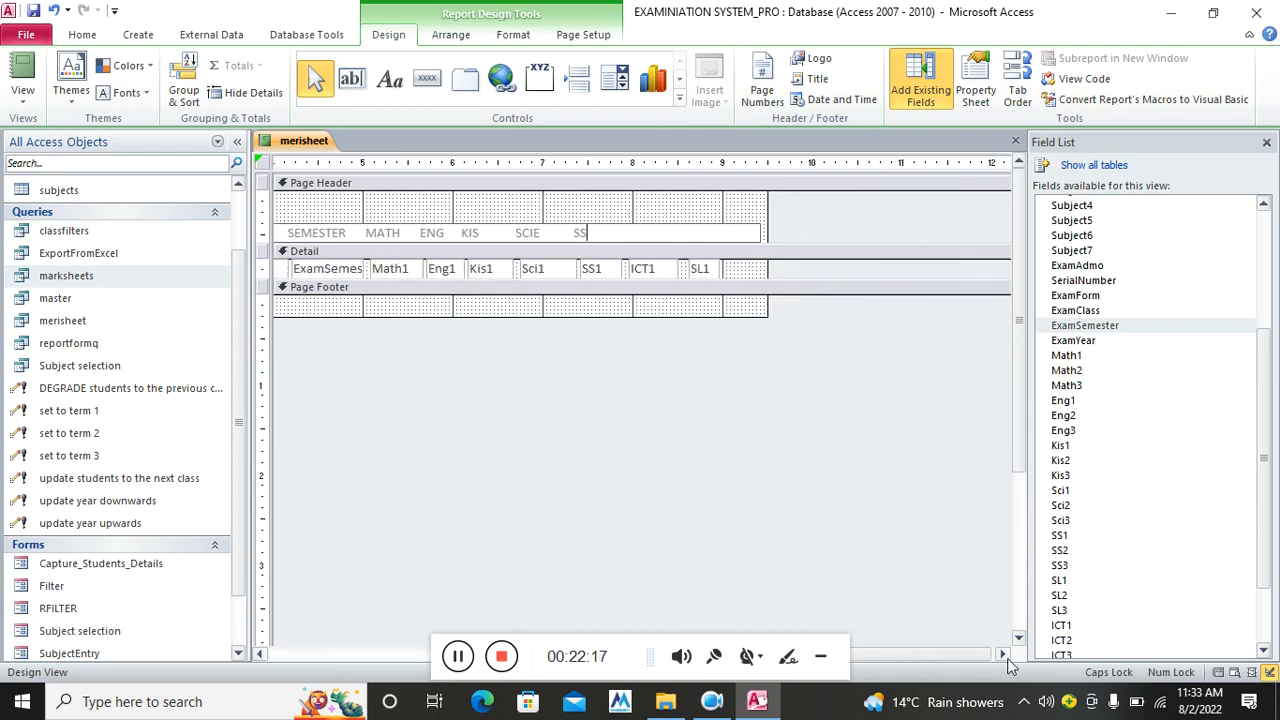
type("I.C.T            SLANG")
left_click(636, 453)
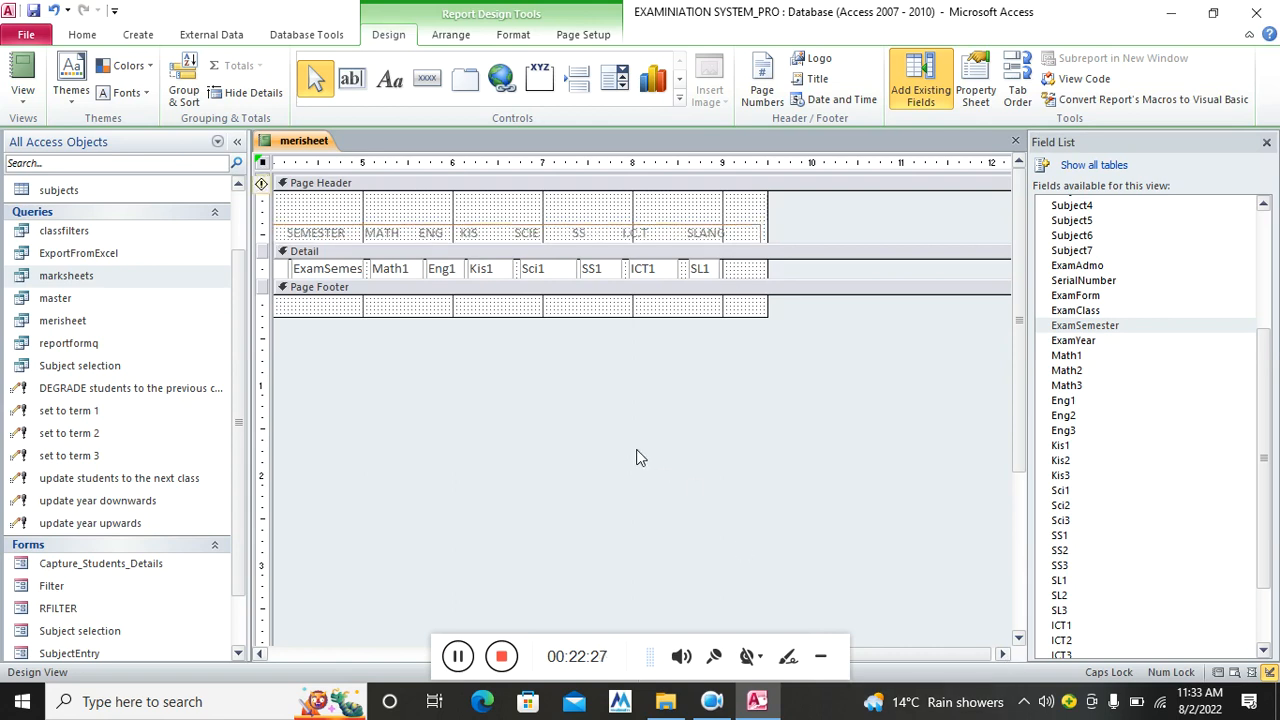
left_click_drag(929, 654, 603, 579)
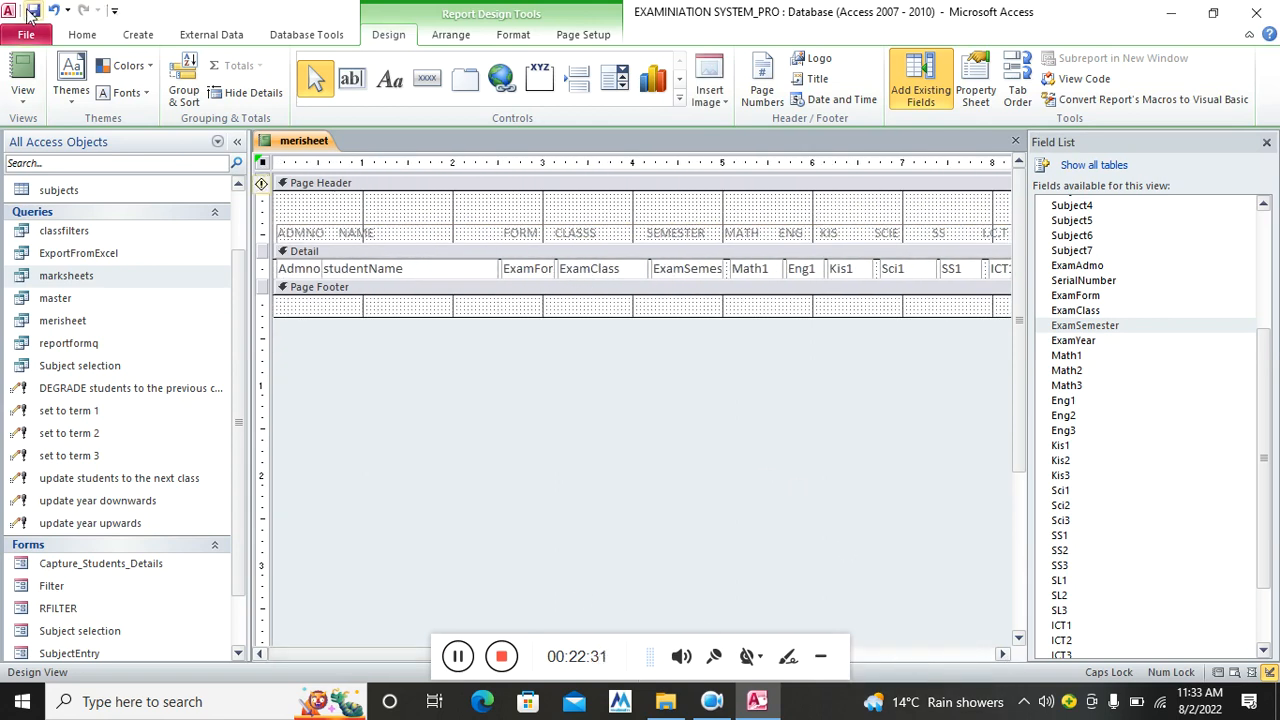
left_click(25, 70)
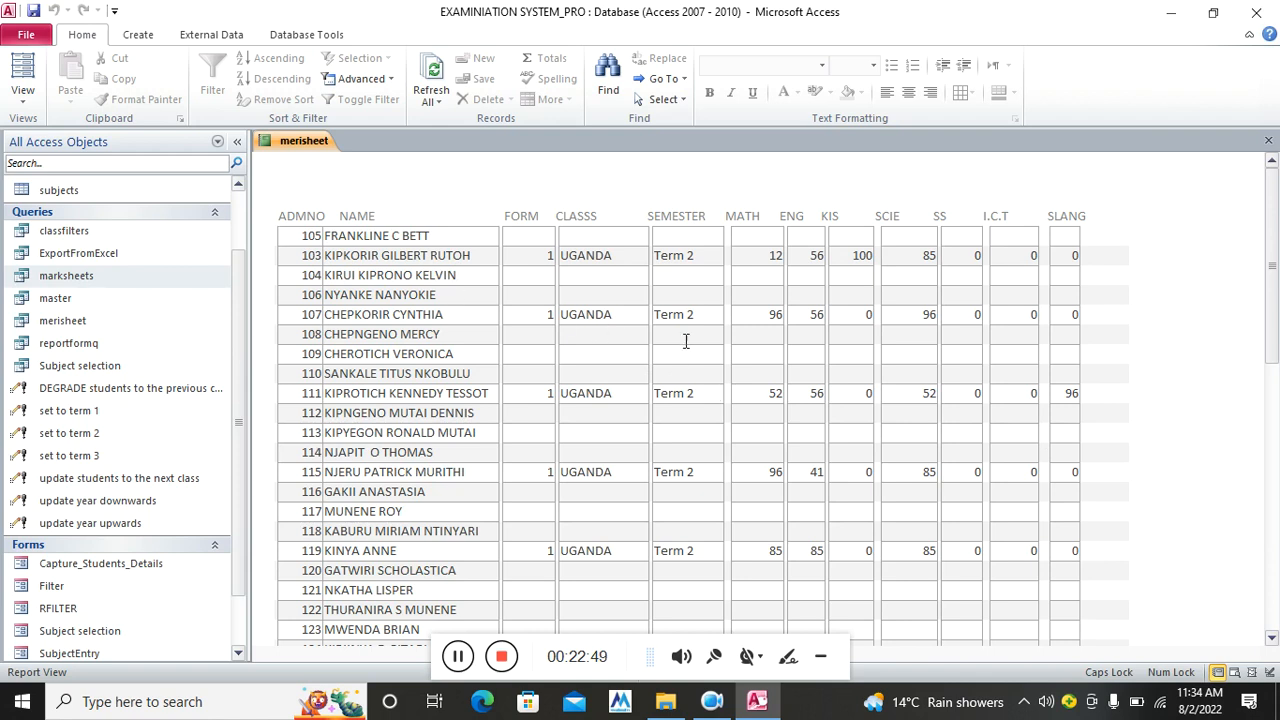
right_click(622, 195)
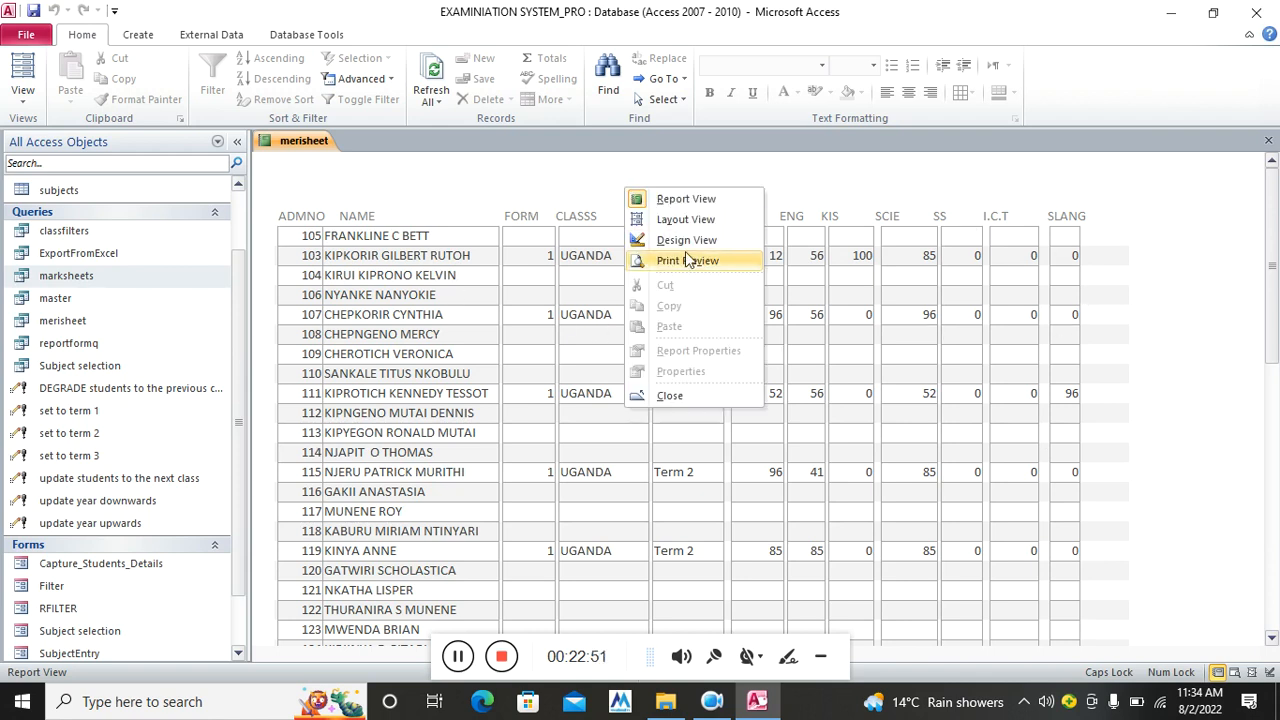
left_click(688, 260)
right_click(693, 255)
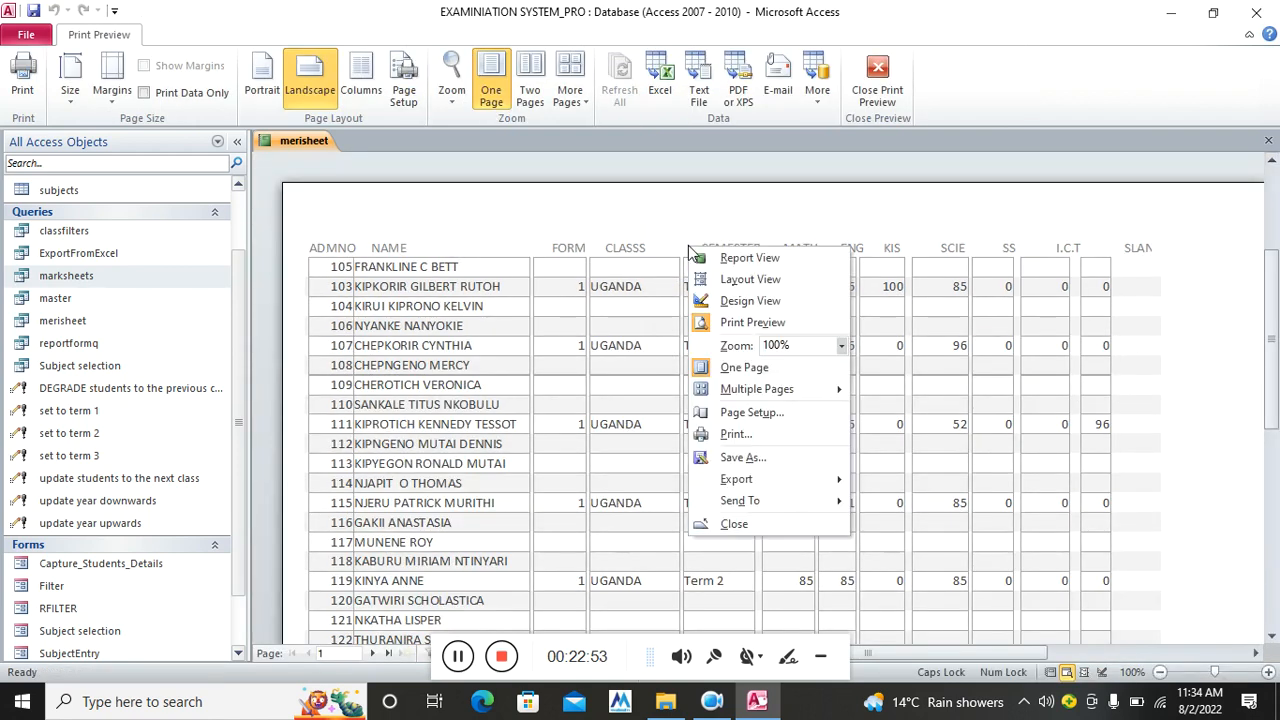
left_click(745, 298)
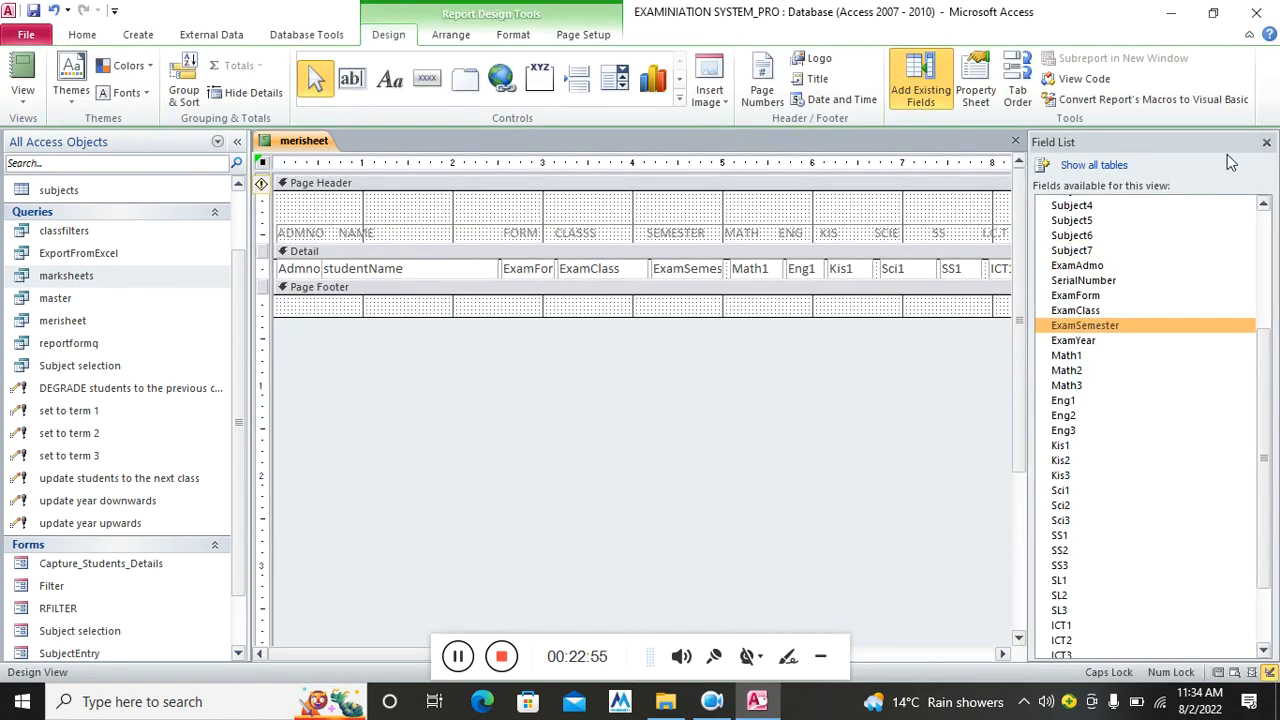
Bold every header label and Detail field, then switch merisheet to Report View
left_click(1266, 142)
left_click_drag(1116, 276, 275, 226)
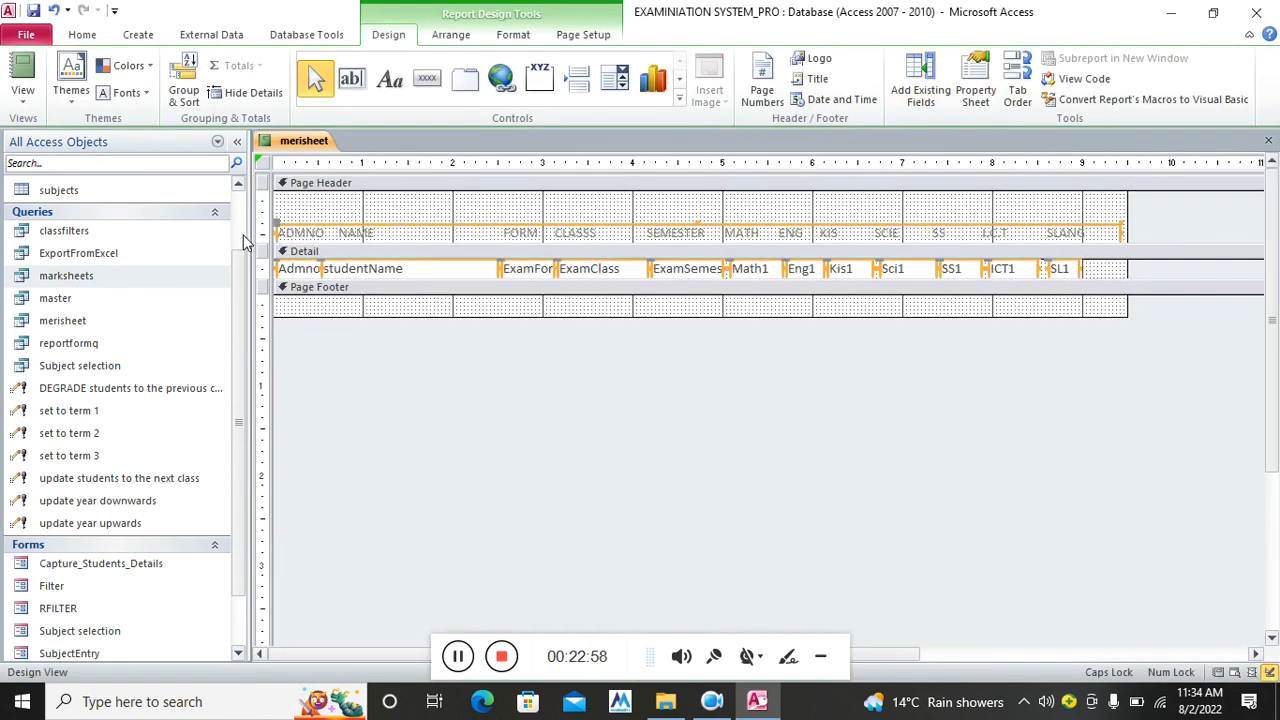
left_click(531, 35)
left_click(134, 93)
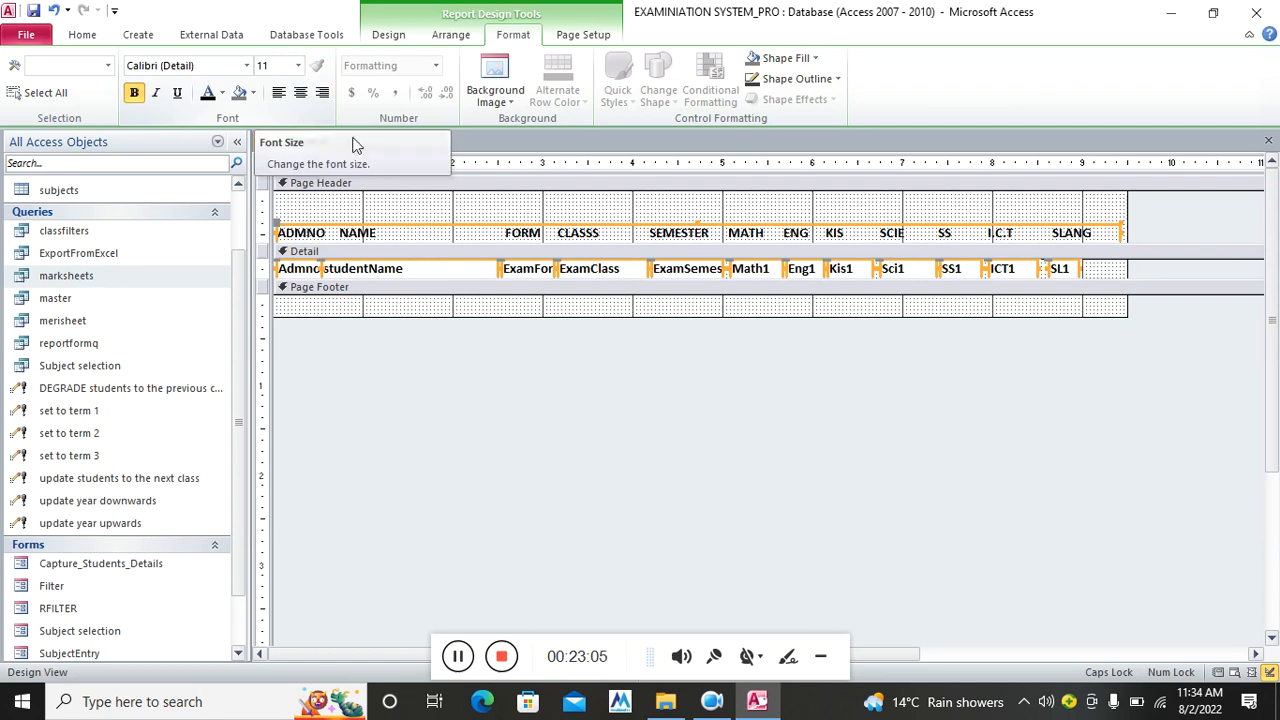
left_click(70, 40)
left_click(30, 65)
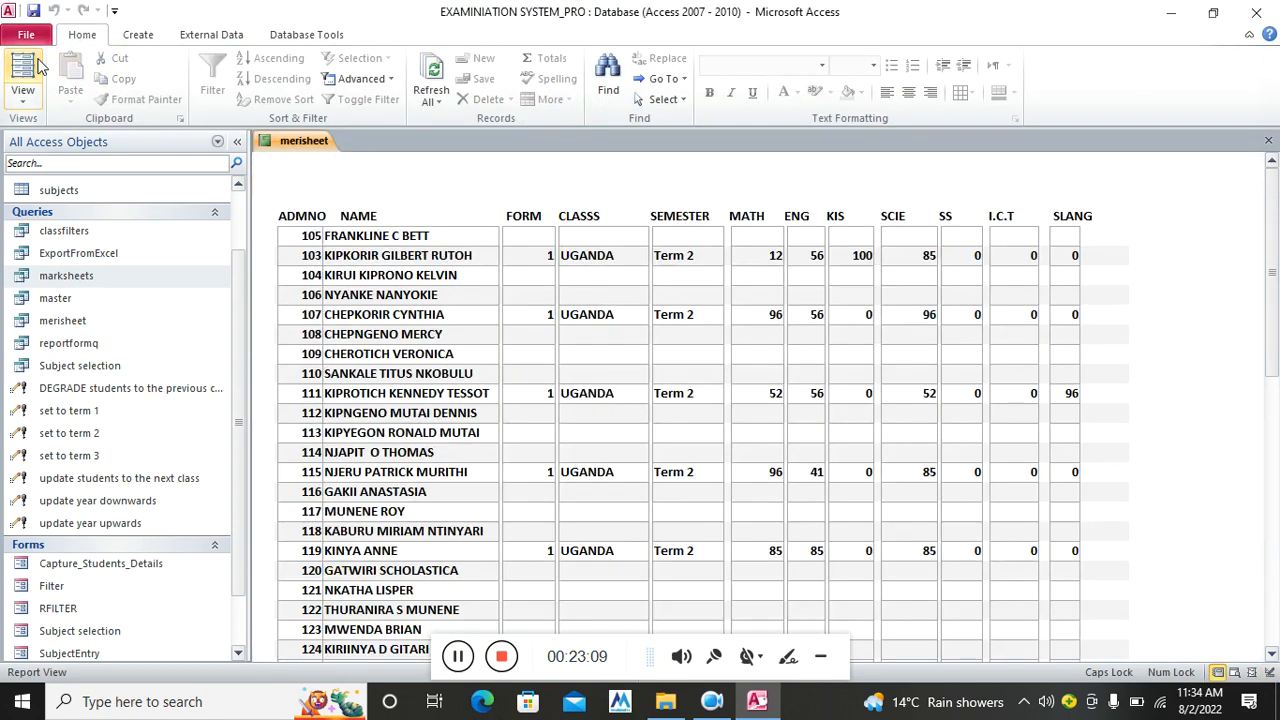